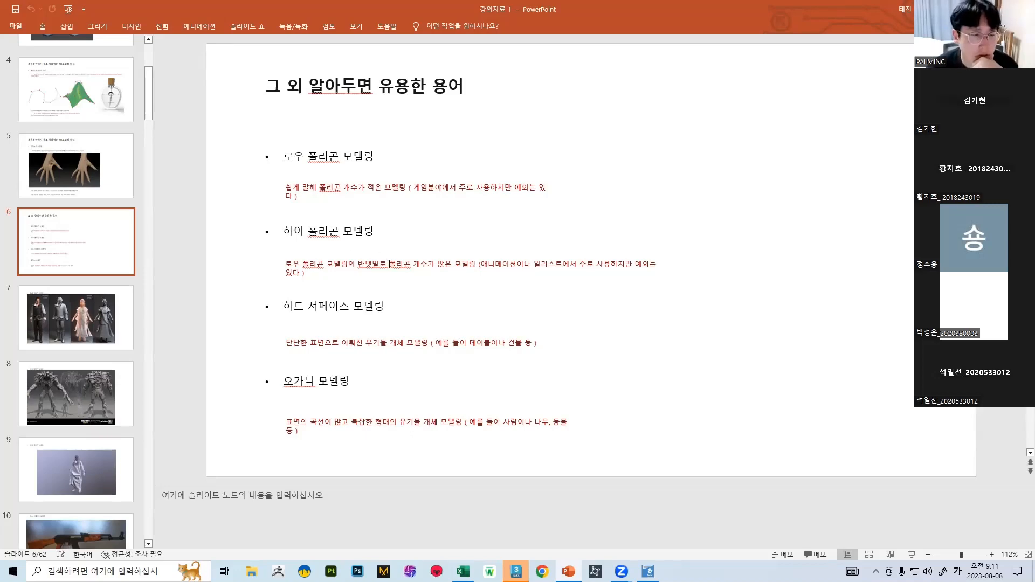
- Review the useful modeling terms on slide 6 together with the neighbouring sculpting and high-poly slides
scroll(450, 244, "down", 3)
scroll(442, 248, "up", 1)
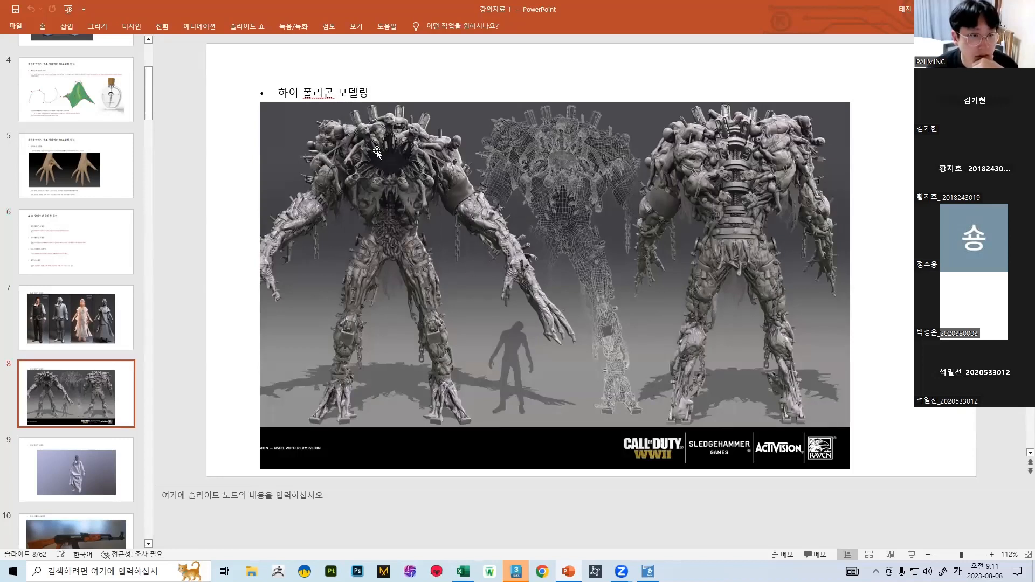
left_click(81, 243)
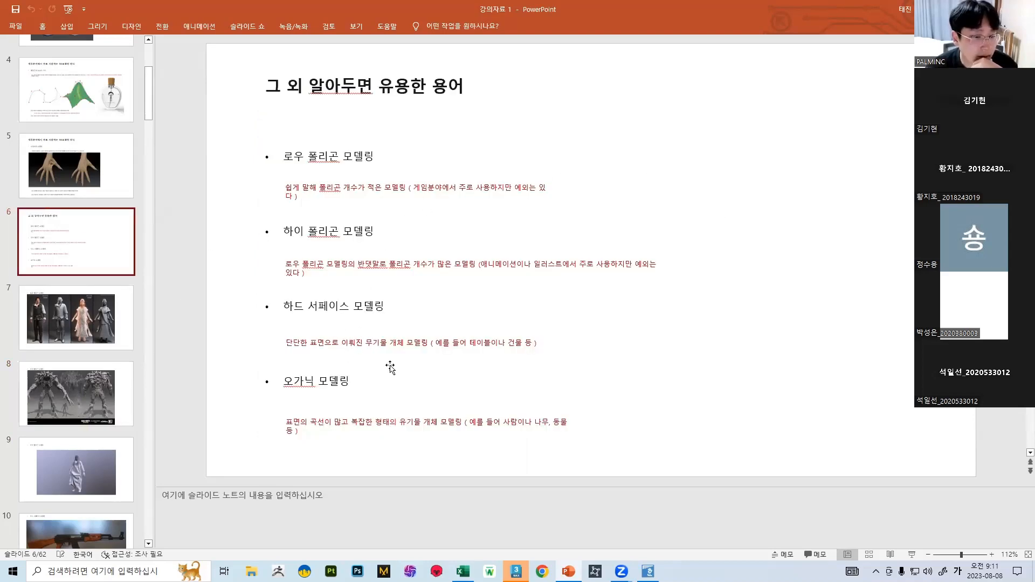
left_click(48, 168)
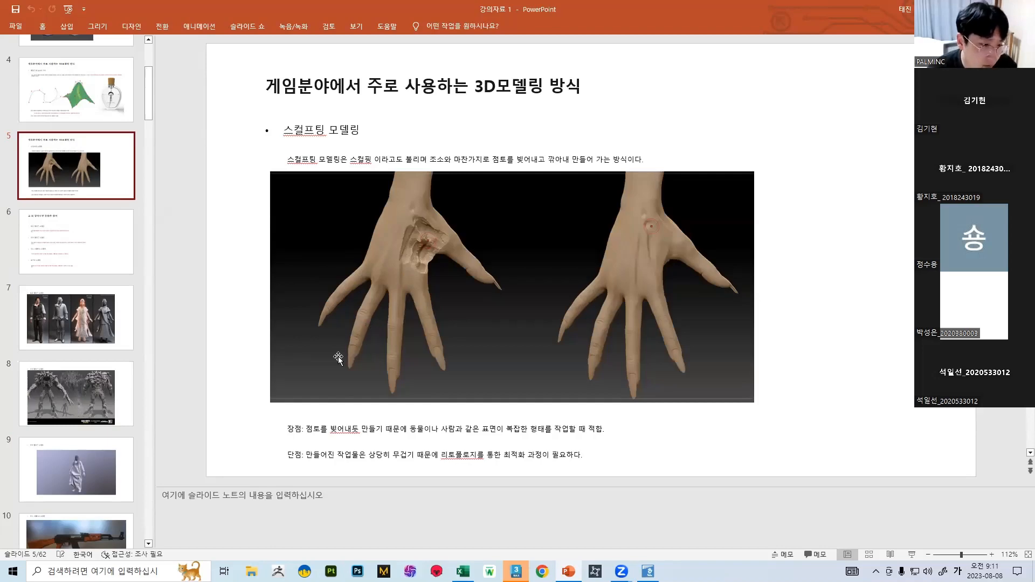
left_click(115, 372)
scroll(418, 221, "up", 2)
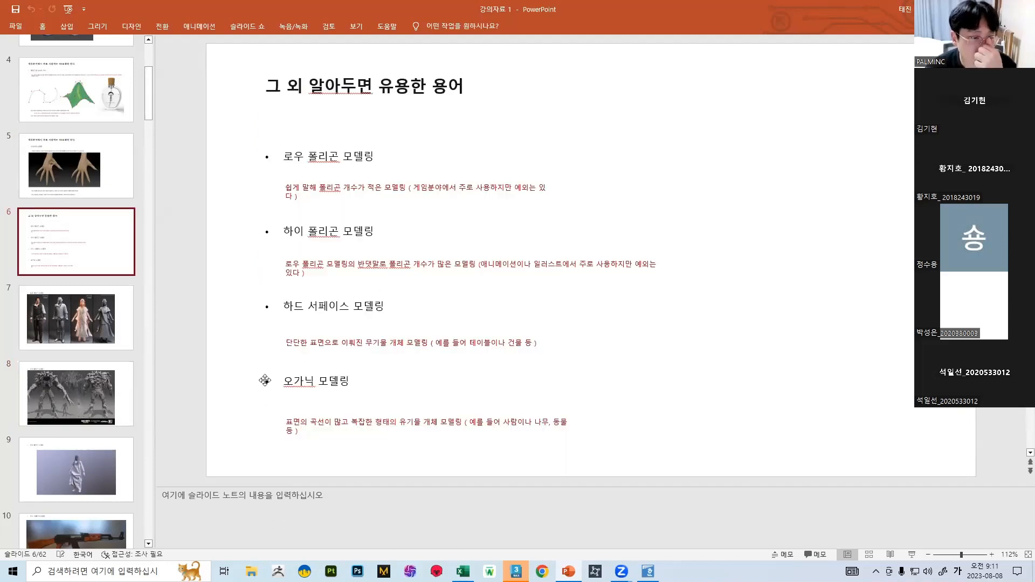
- Go through the example slides for high-poly, hard-surface and organic modeling, finishing on the traditional-house hard-surface exception
scroll(114, 196, "down", 3)
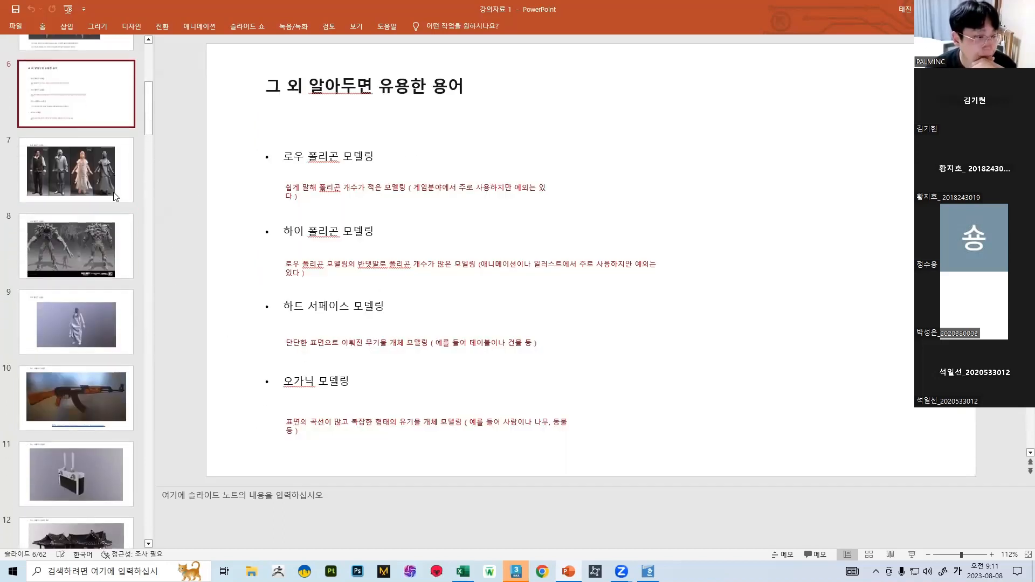
left_click(94, 241)
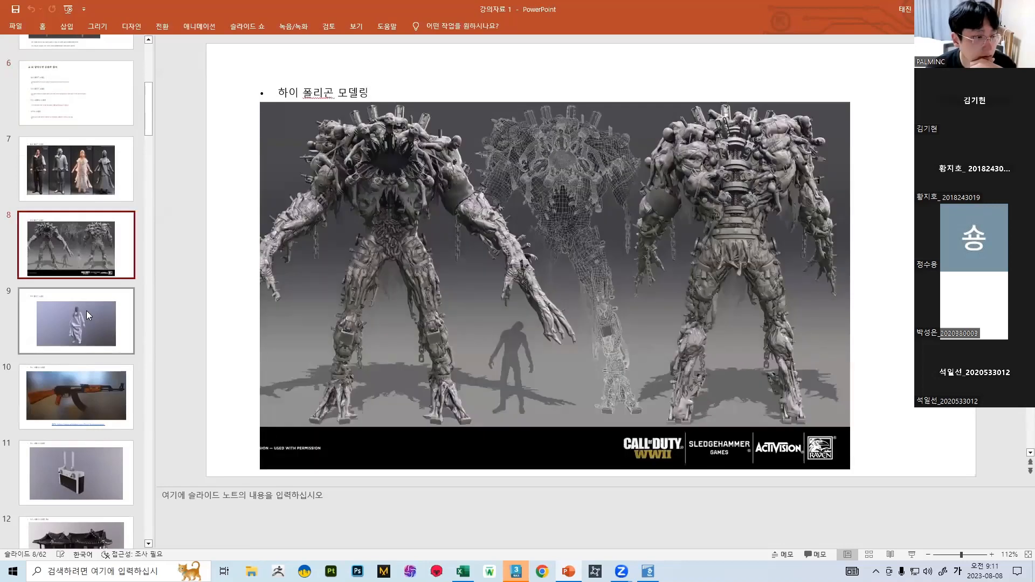
left_click(81, 336)
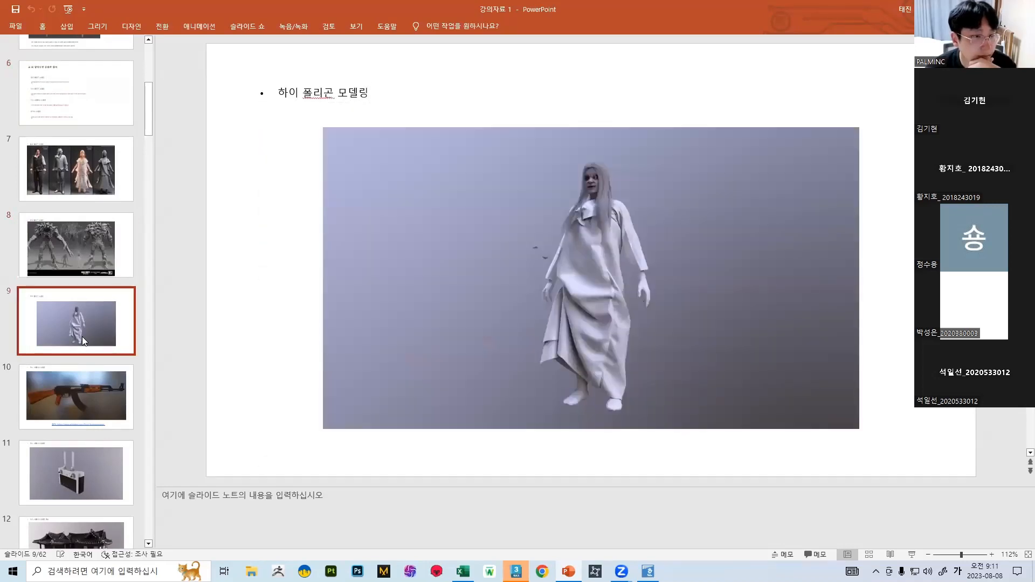
left_click(68, 381)
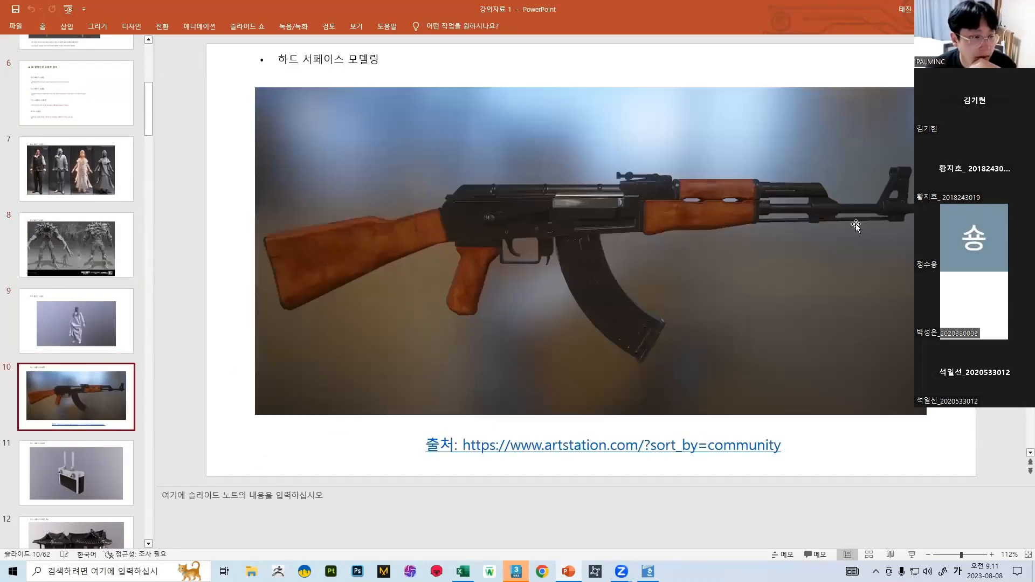
scroll(82, 291, "down", 3)
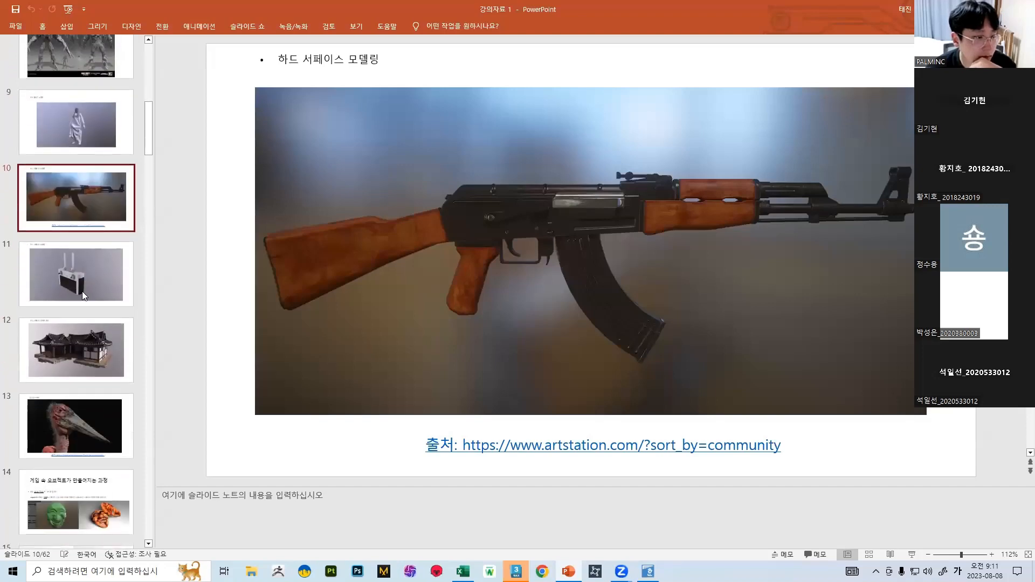
scroll(82, 291, "down", 2)
left_click(71, 321)
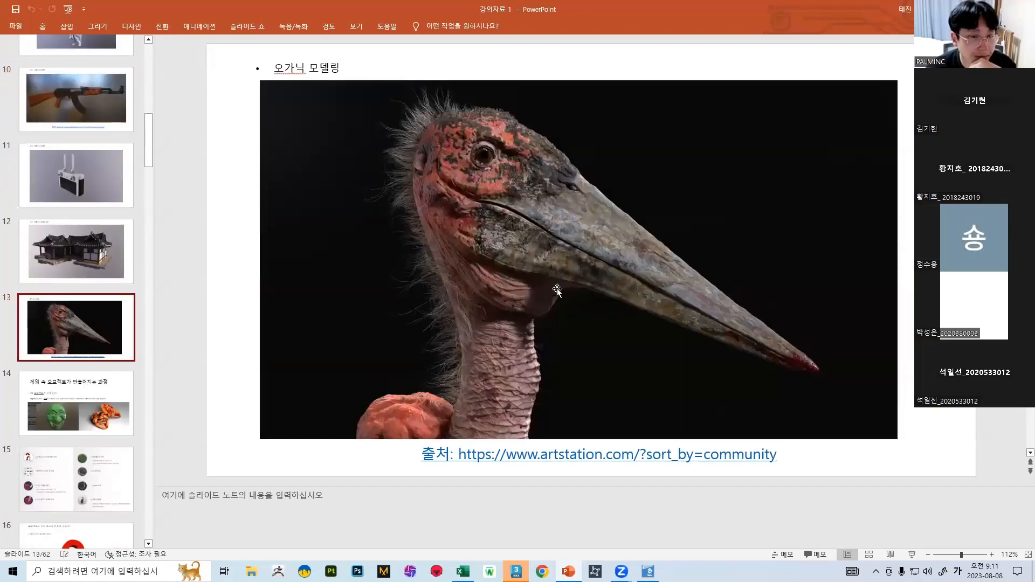
key("Up")
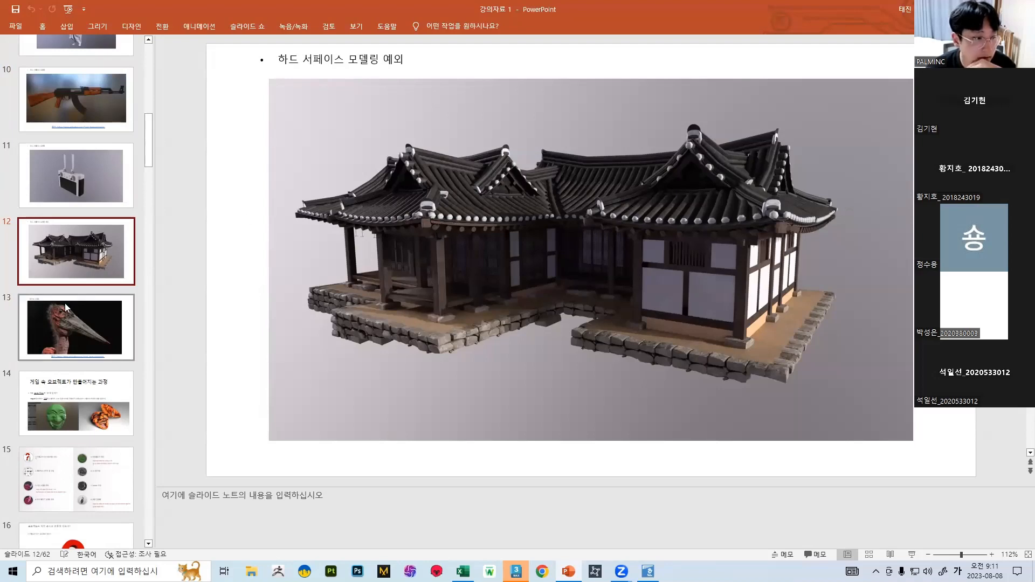
- Show the slide explaining what a 3D object is, followed by the eight-stage production overview on slide 15
left_click(110, 384)
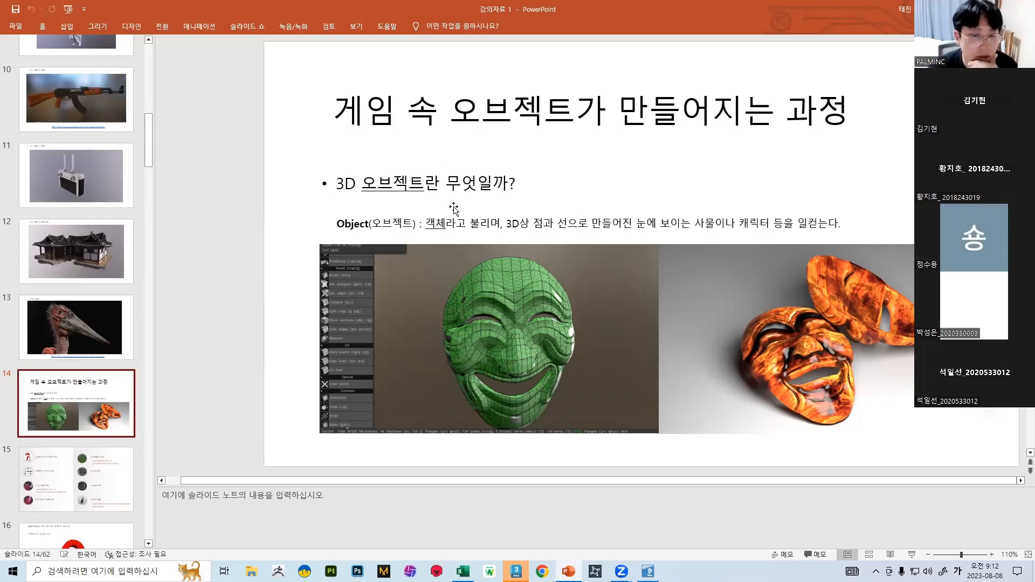
scroll(74, 307, "down", 3)
scroll(77, 308, "down", 2)
left_click(79, 305)
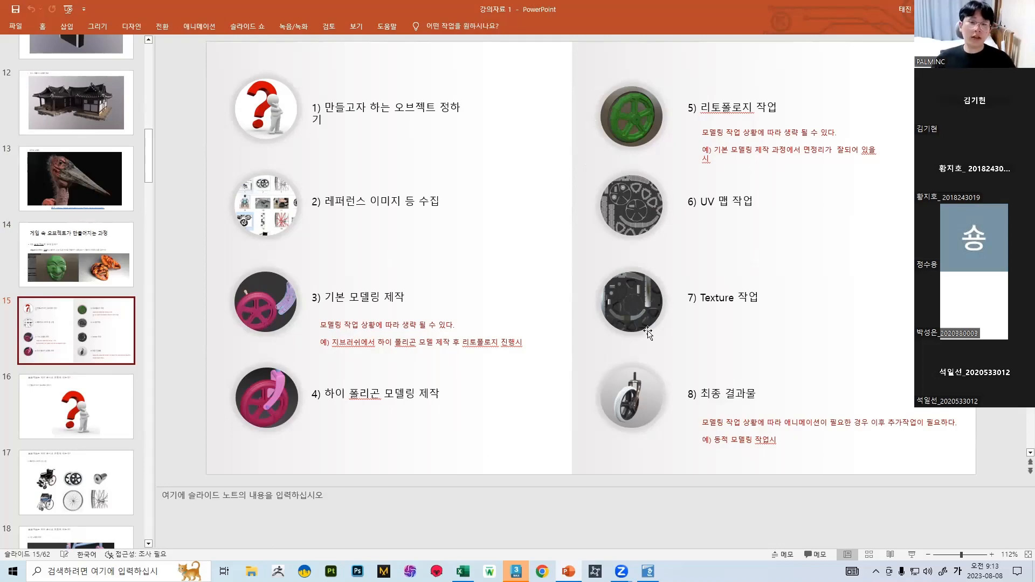
- Show the UV map explanation on slide 50
scroll(23, 263, "down", 5)
scroll(23, 263, "down", 10)
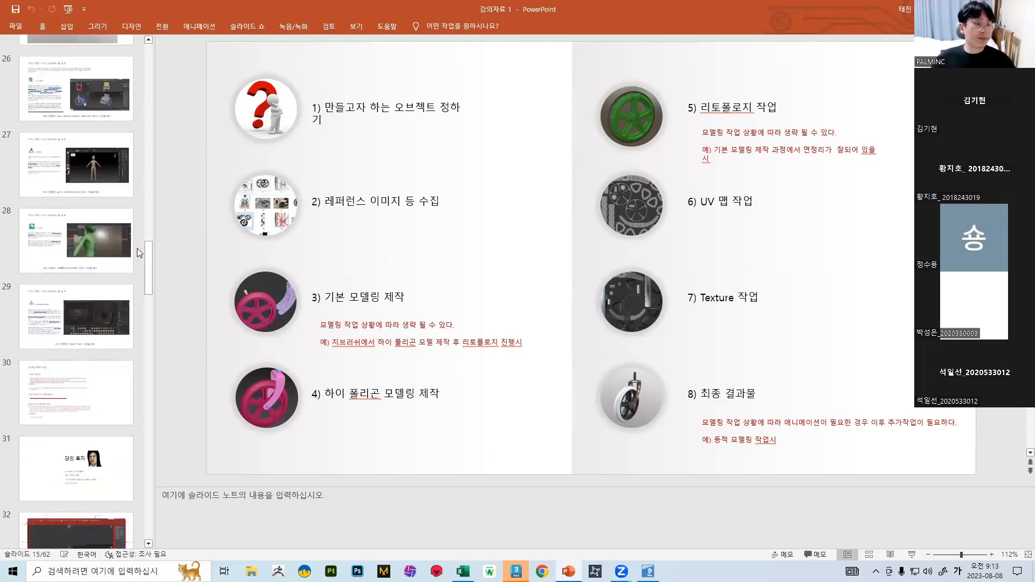
scroll(130, 415, "down", 20)
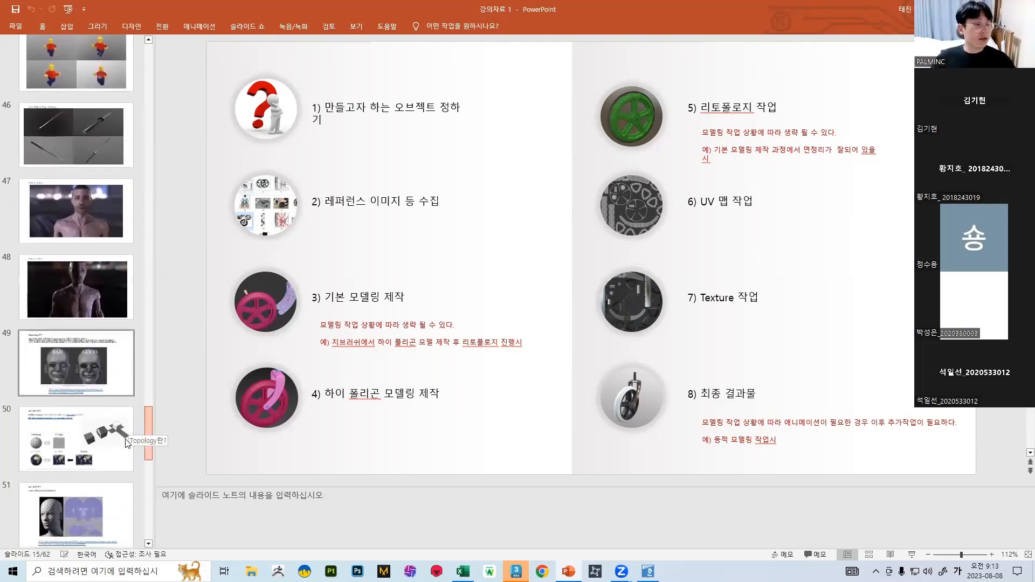
scroll(121, 449, "down", 1)
left_click(73, 115)
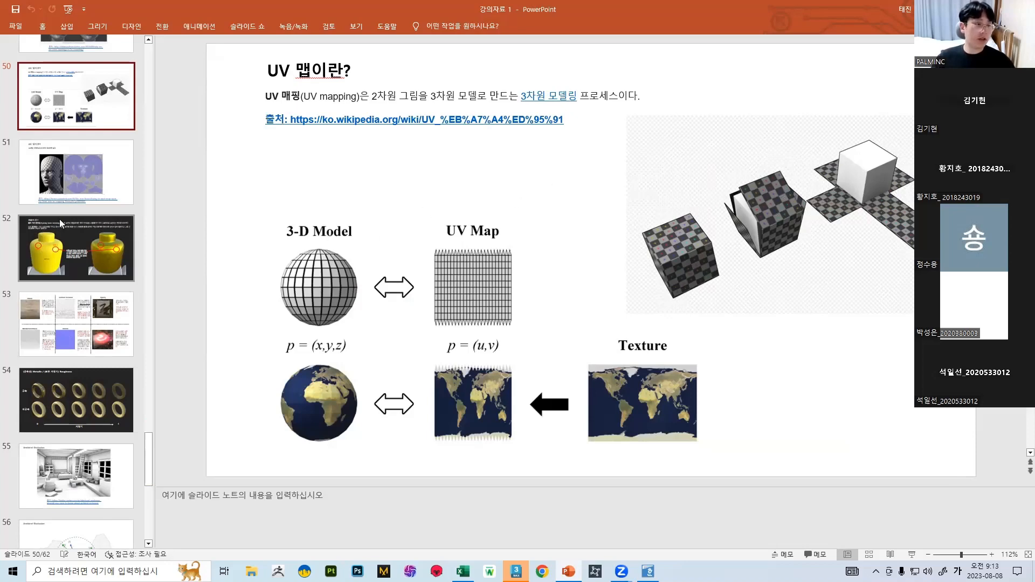
- Return to the eight-stage production overview on slide 15
scroll(65, 177, "up", 1)
scroll(64, 176, "up", 3)
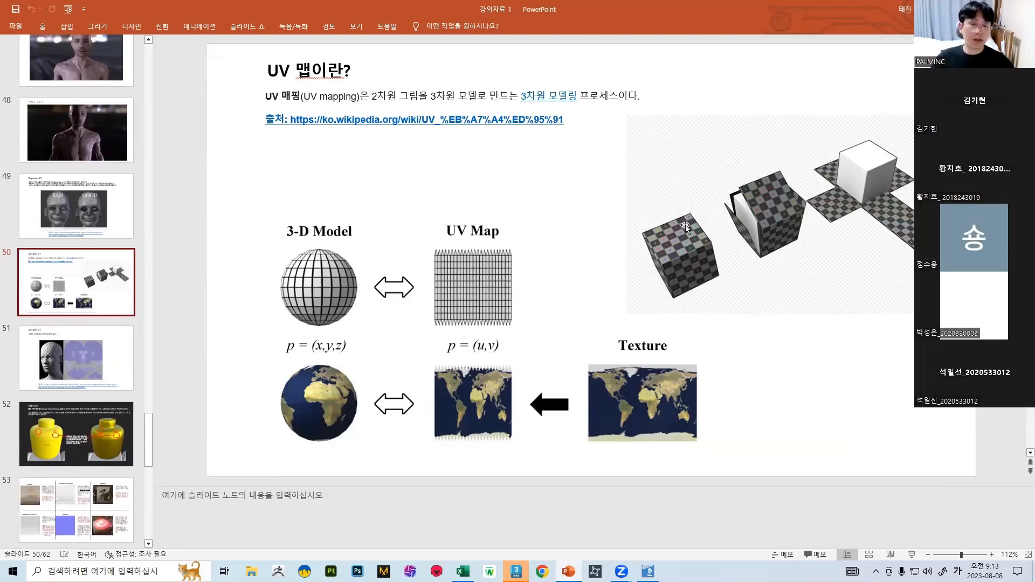
scroll(116, 252, "up", 15)
left_click_drag(147, 408, 155, 162)
left_click(95, 160)
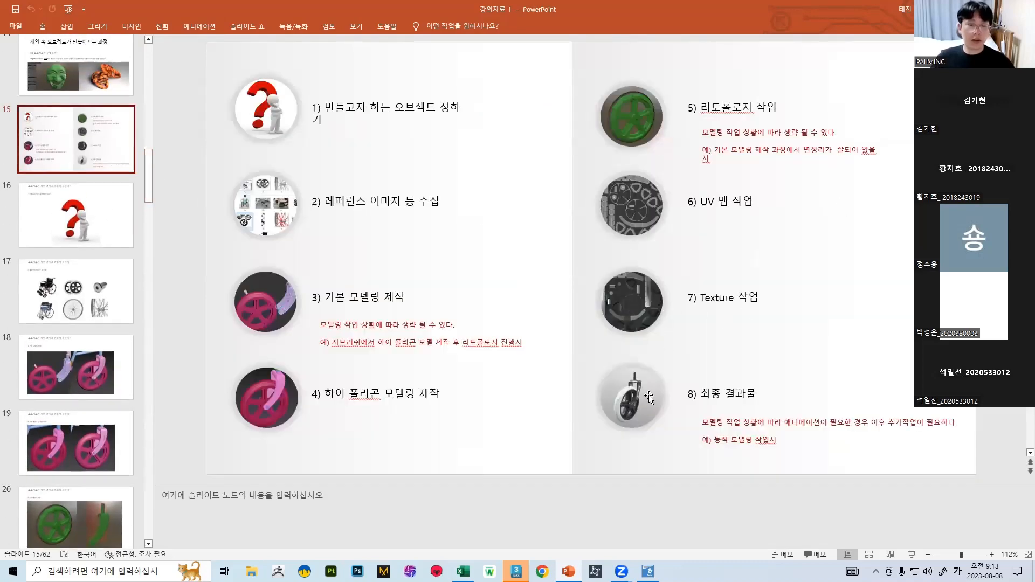
- Step through the object production stages from slide 16 up to the 3DS MAX introduction on slide 26
key("Down")
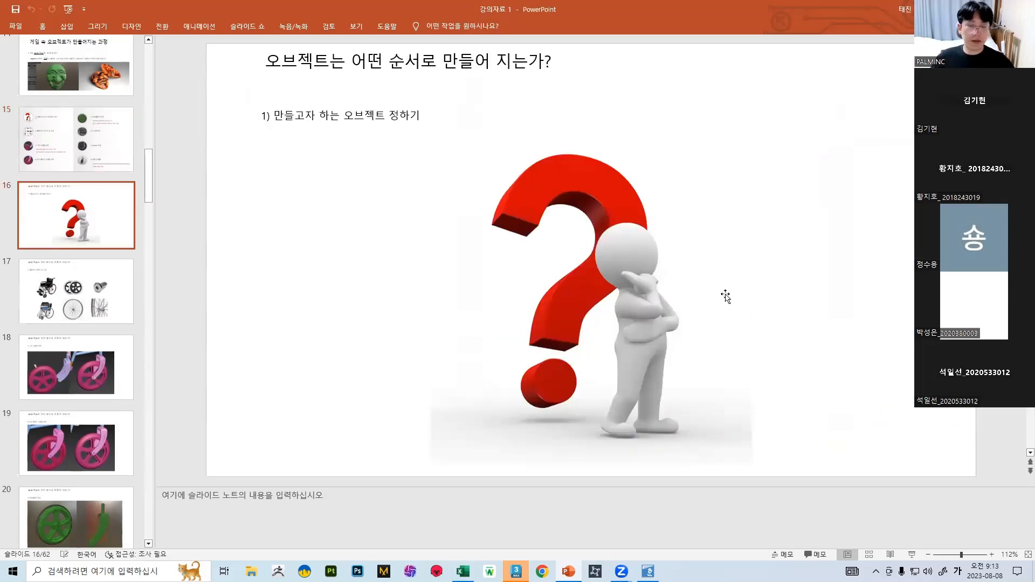
key("Down")
key("Down")
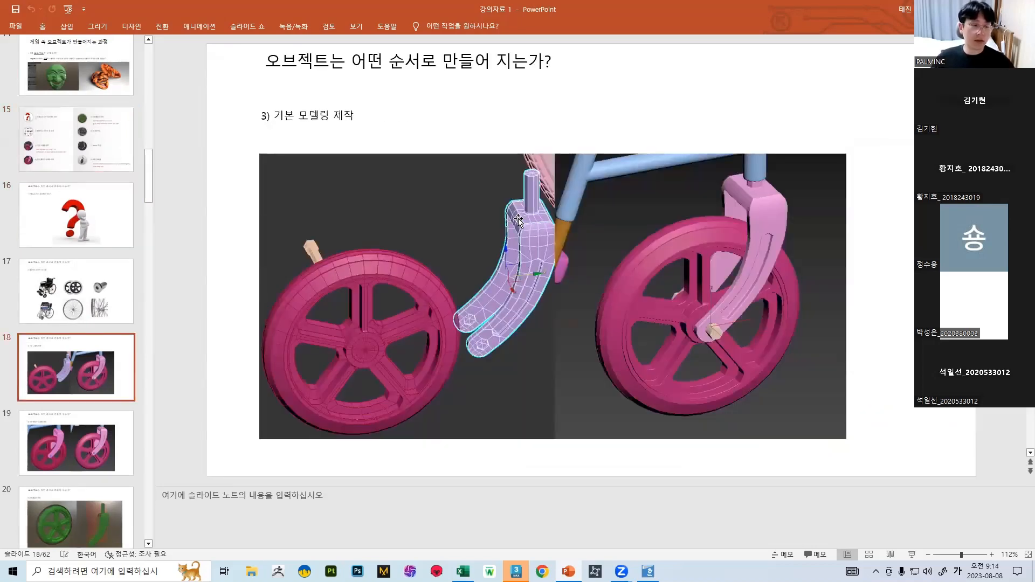
key("Down")
key("Down")
key("Down")
key("Down")
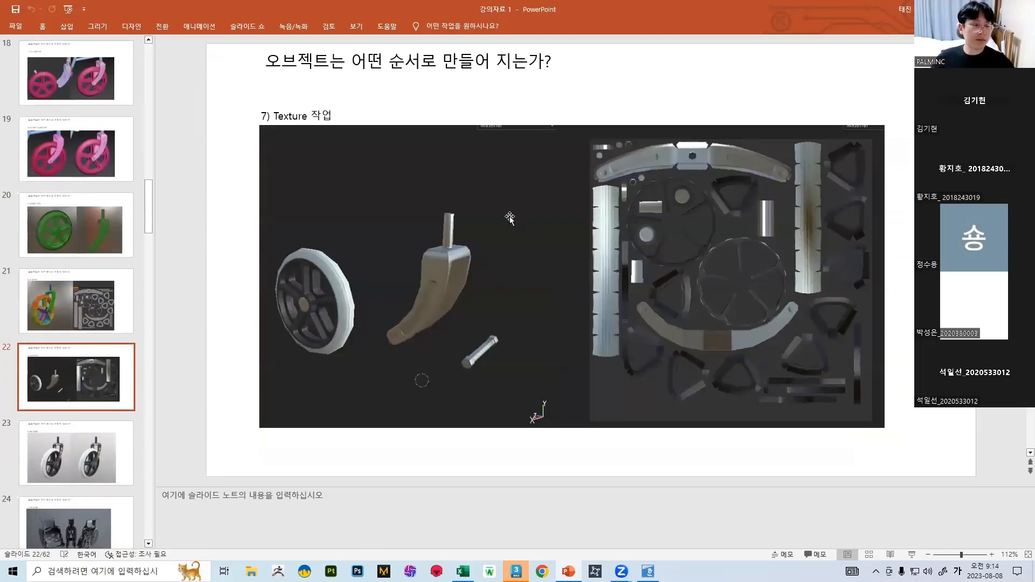
key("Down")
key("Down")
key("Down")
key("Down")
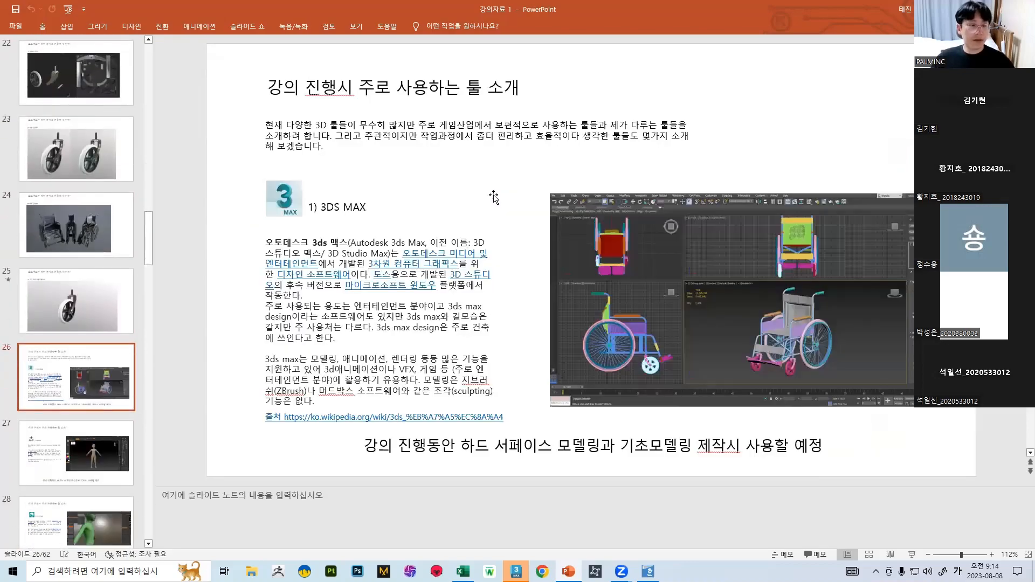
- Advance through the remaining tool introductions to the annotated 3ds Max main toolbar on slide 33
key("Down")
key("Down")
key("Down")
key("Down")
key("Down")
key("Down")
key("Down")
scroll(112, 212, "down", 2)
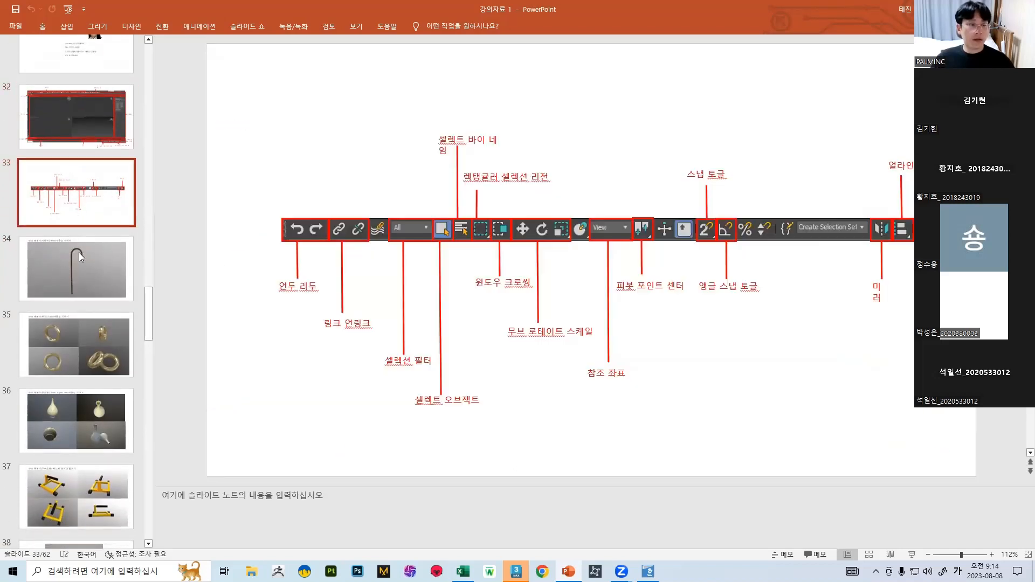
- Present the follow-along practice slides for the cane, rings, bottle and push-up bar
left_click(79, 257)
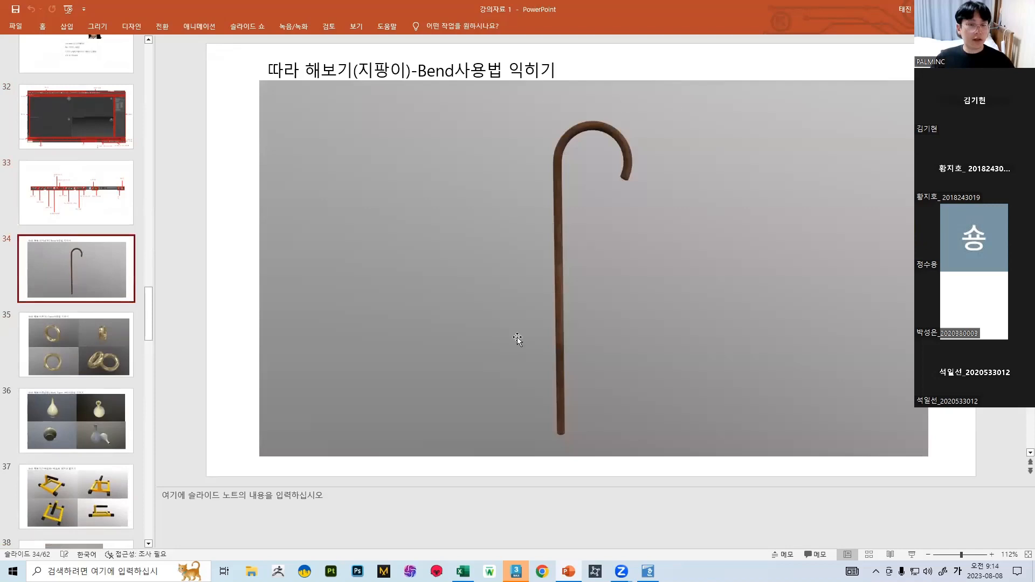
left_click(63, 342)
key("Down")
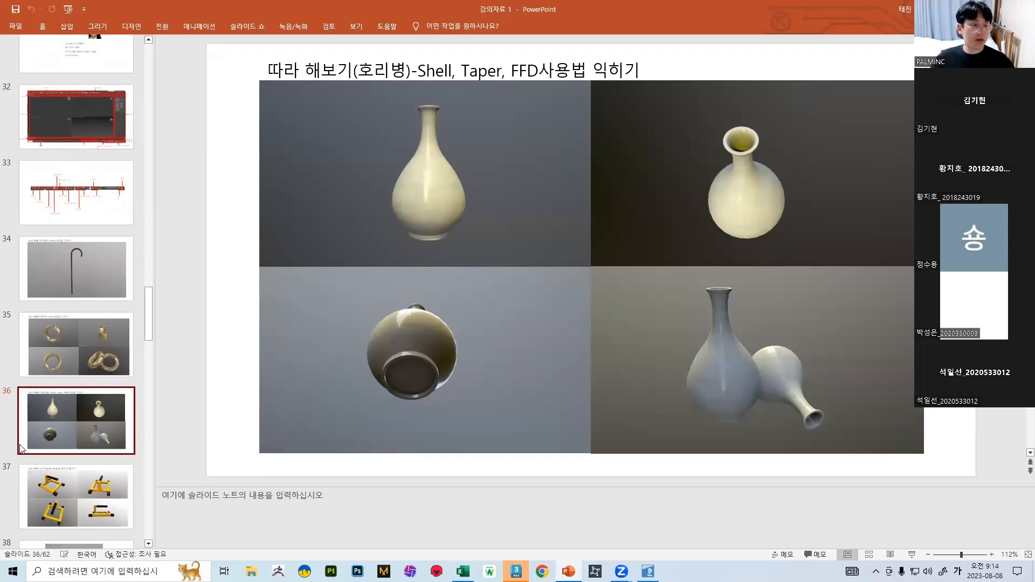
scroll(96, 359, "down", 1)
left_click(112, 402)
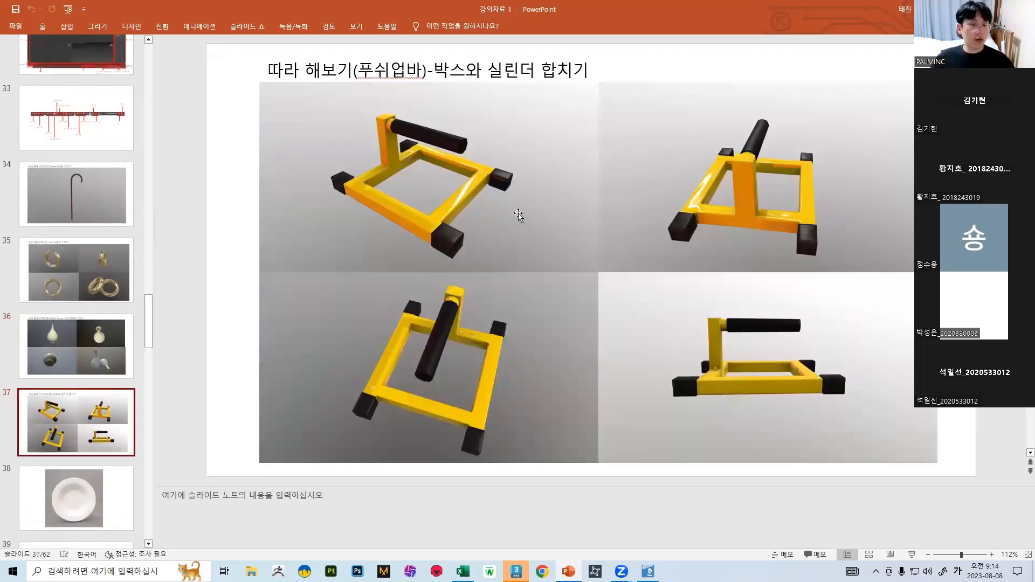
- Present the plate, cutting board and dice picture slides, 38 to 40
scroll(97, 250, "down", 1)
scroll(97, 250, "down", 2)
left_click(100, 387)
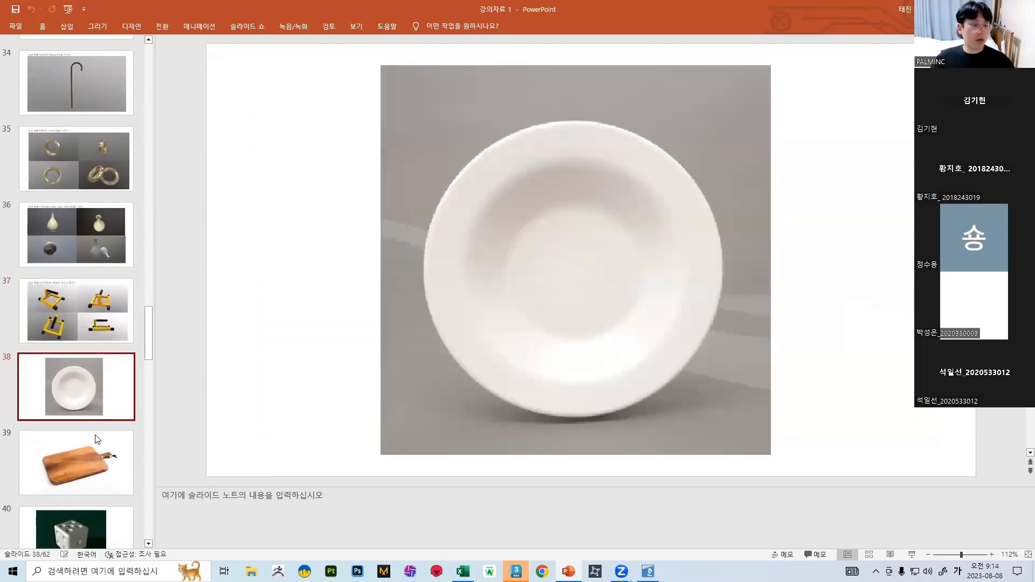
left_click(102, 439)
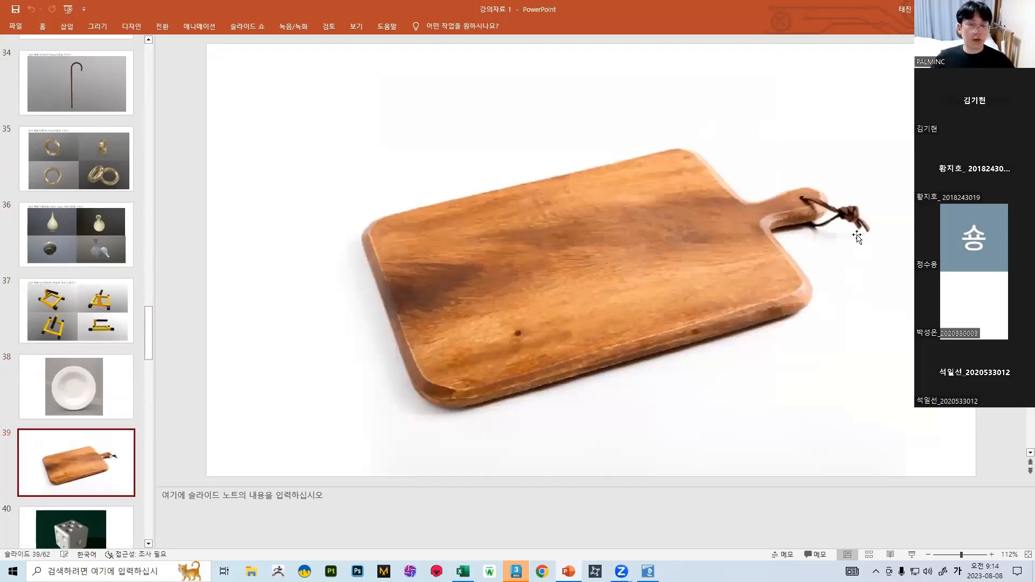
scroll(75, 258, "down", 3)
scroll(75, 258, "down", 1)
left_click(106, 358)
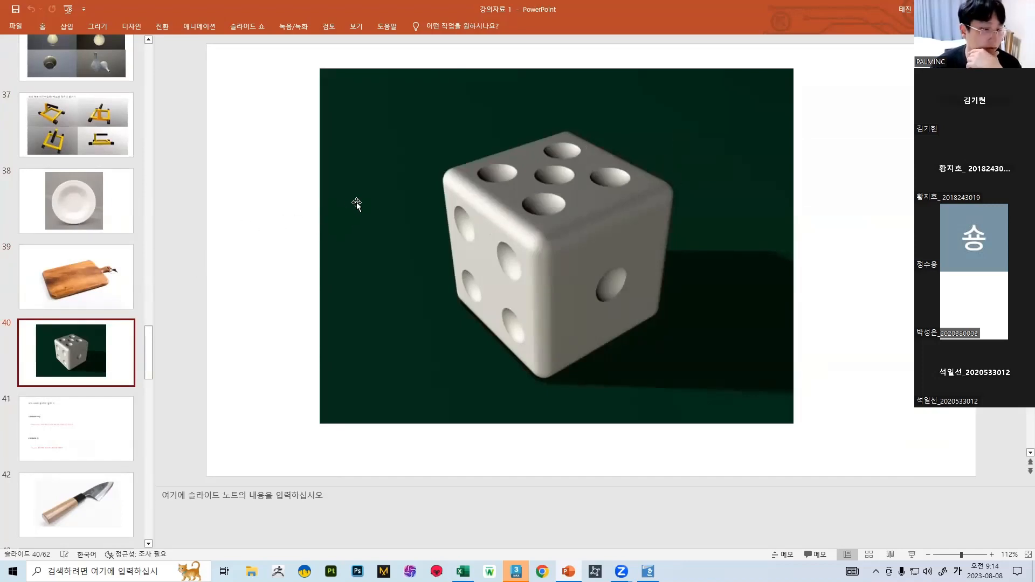
- View the slide on combining 3DS MAX commands and return to the Shell, Taper, FFD bottle slide
scroll(221, 268, "down", 4)
scroll(220, 268, "up", 3)
scroll(75, 278, "up", 6)
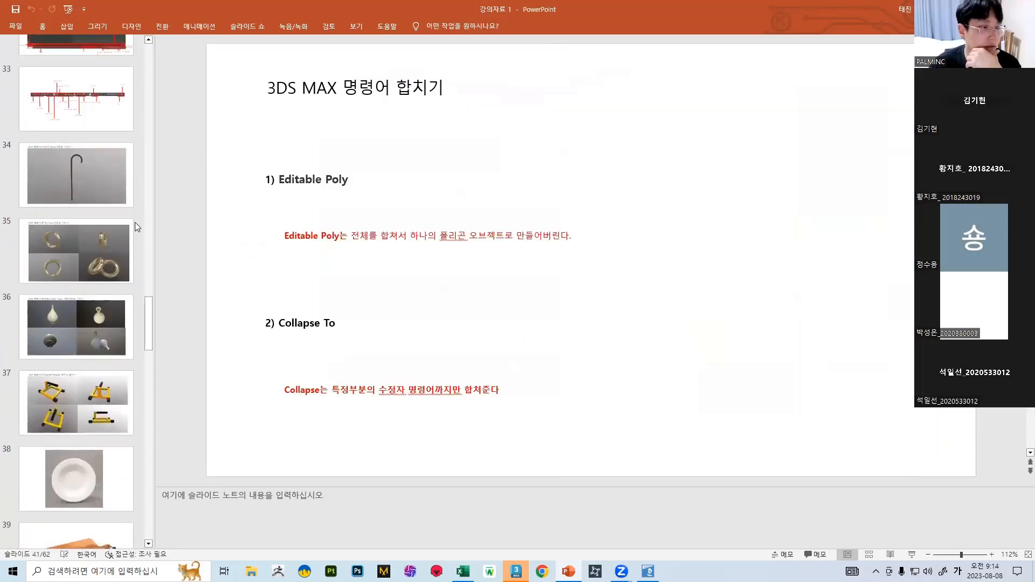
left_click(94, 330)
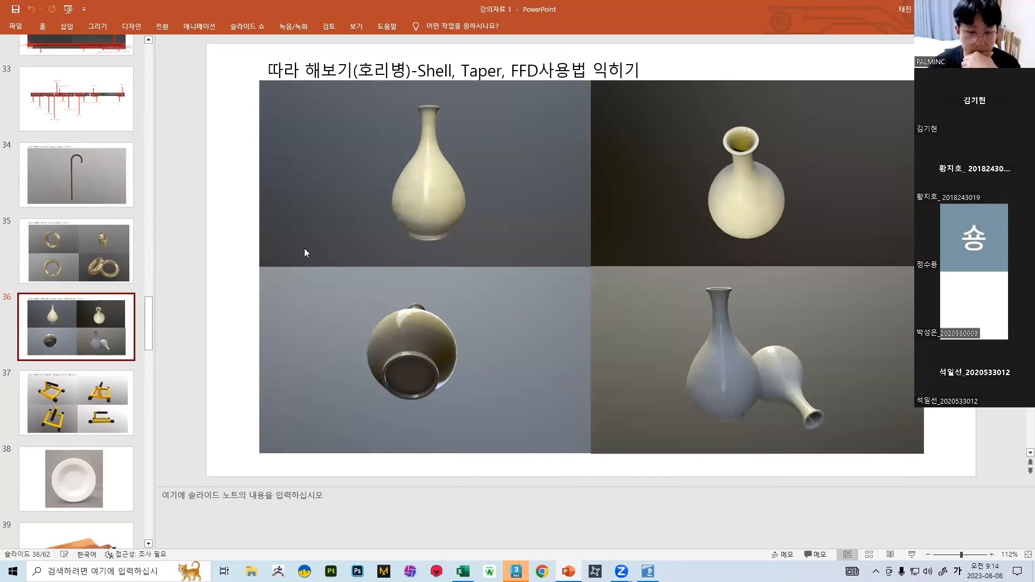
- Switch to 3ds Max and maximize the Perspective viewport
key("alt+Tab")
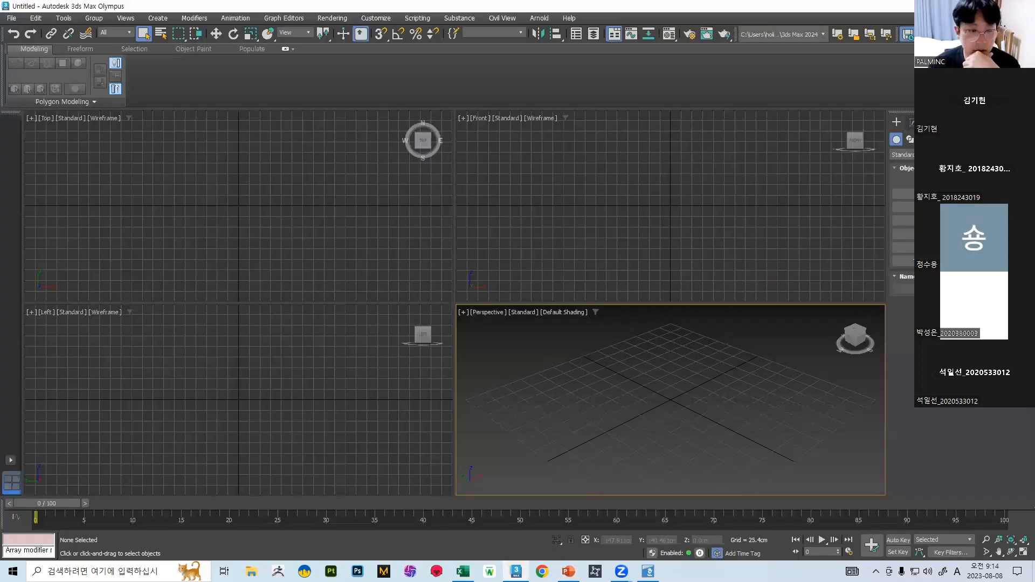
key("alt+Tab")
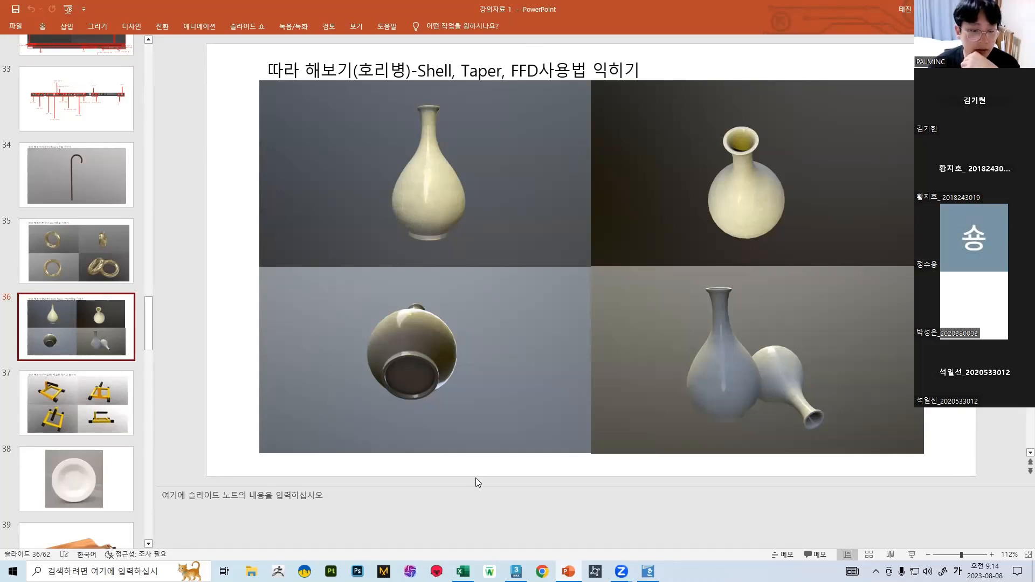
left_click(516, 571)
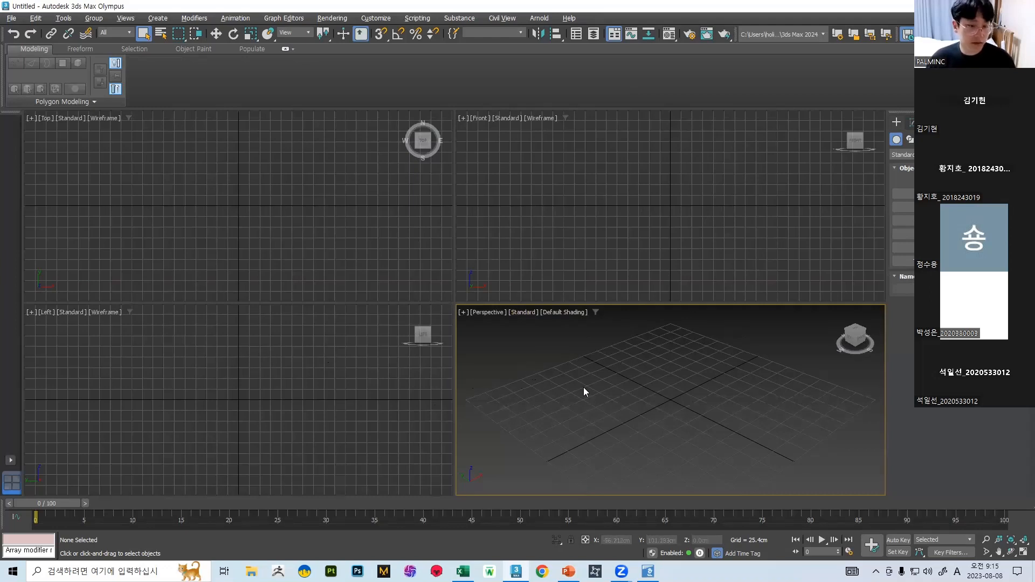
key("alt+w")
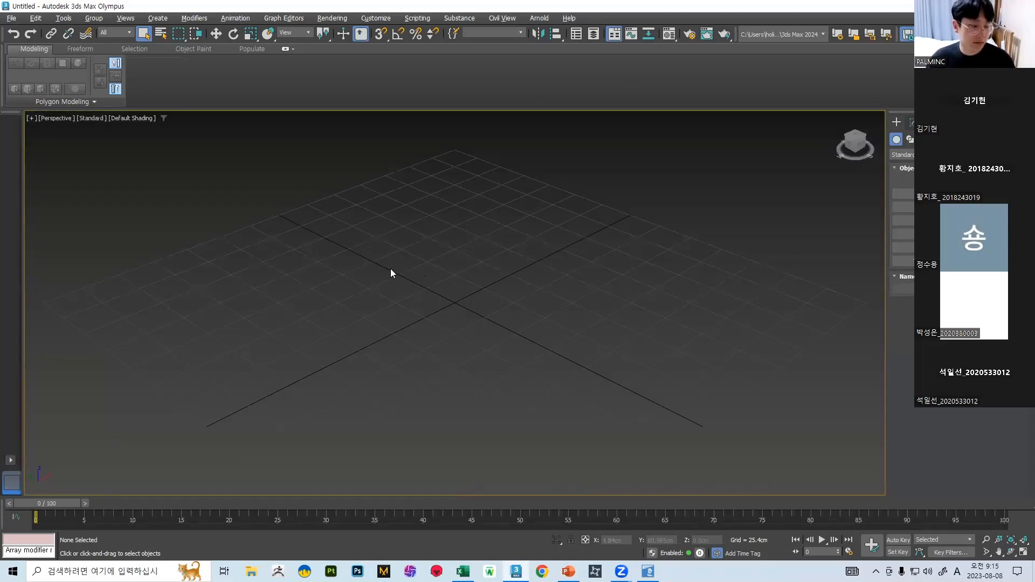
- Restore the four-viewport layout, activate the individual viewports one after another, and maximize the Front viewport
key("alt+w")
left_click(316, 361)
left_click(273, 251)
left_click(647, 277)
left_click(588, 375)
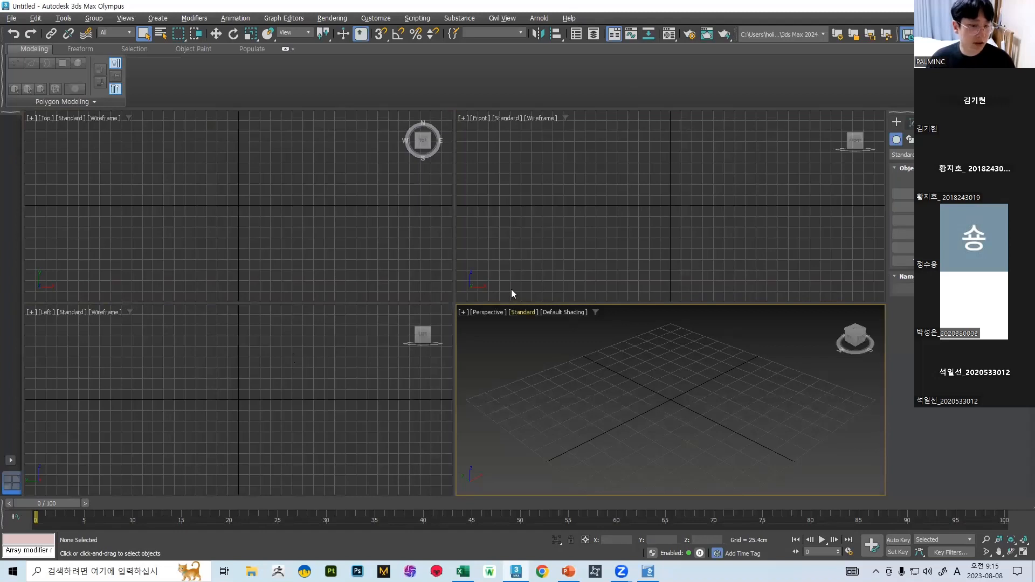
left_click(761, 210)
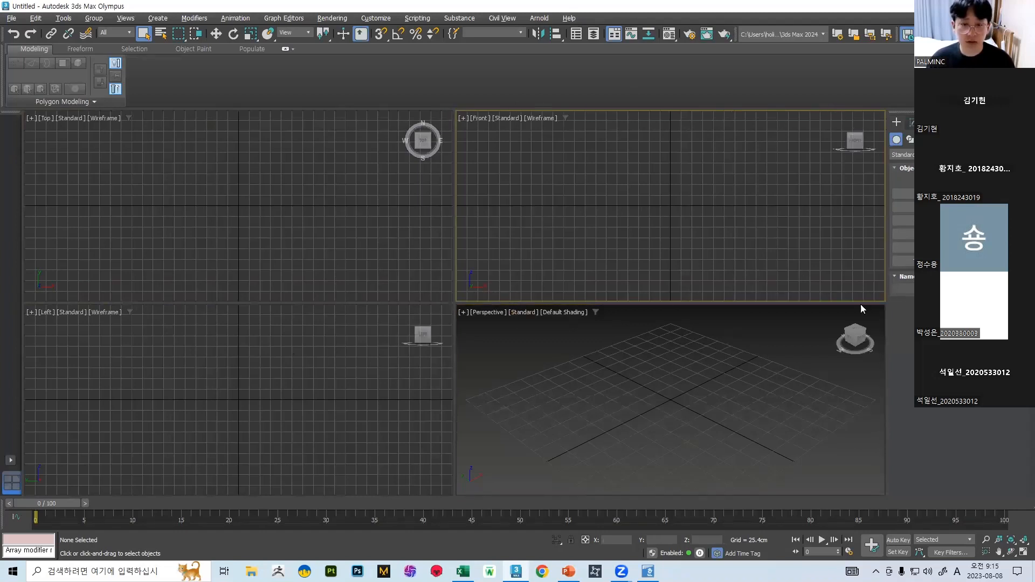
left_click(289, 386)
left_click(582, 237)
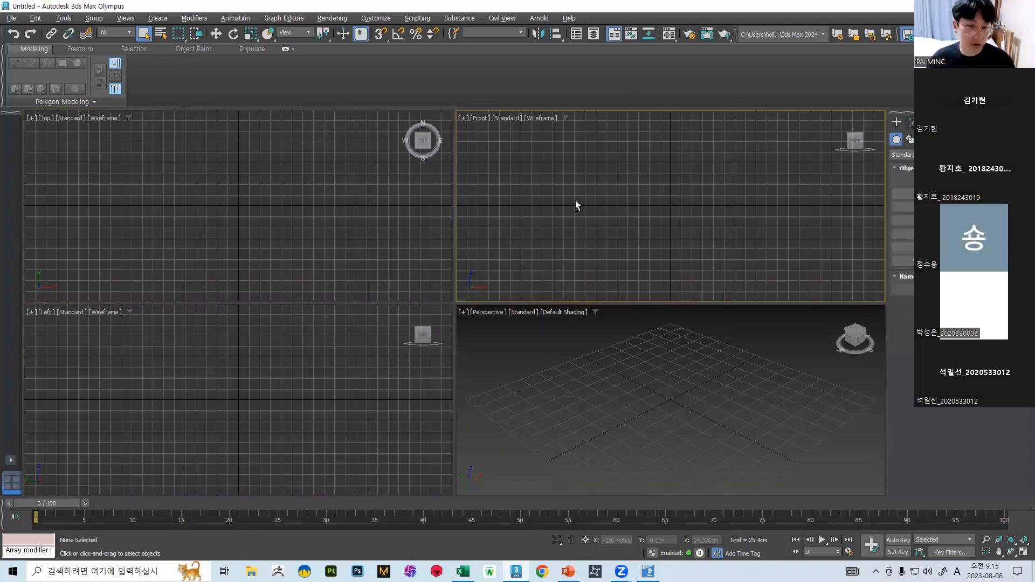
key("alt+w")
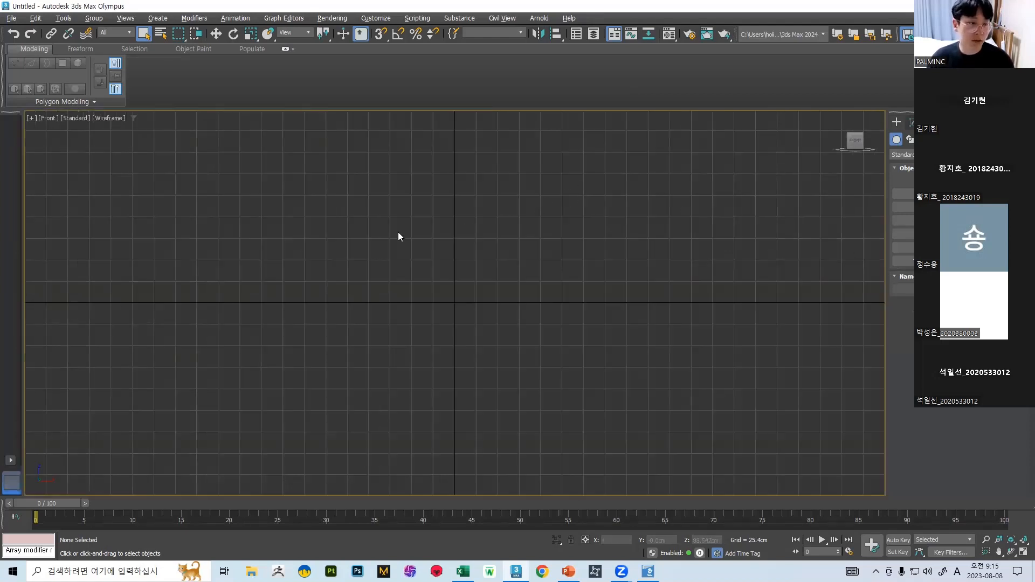
- Add a viewport layout with two side-by-side views and switch between it and the single-view layout
left_click(10, 459)
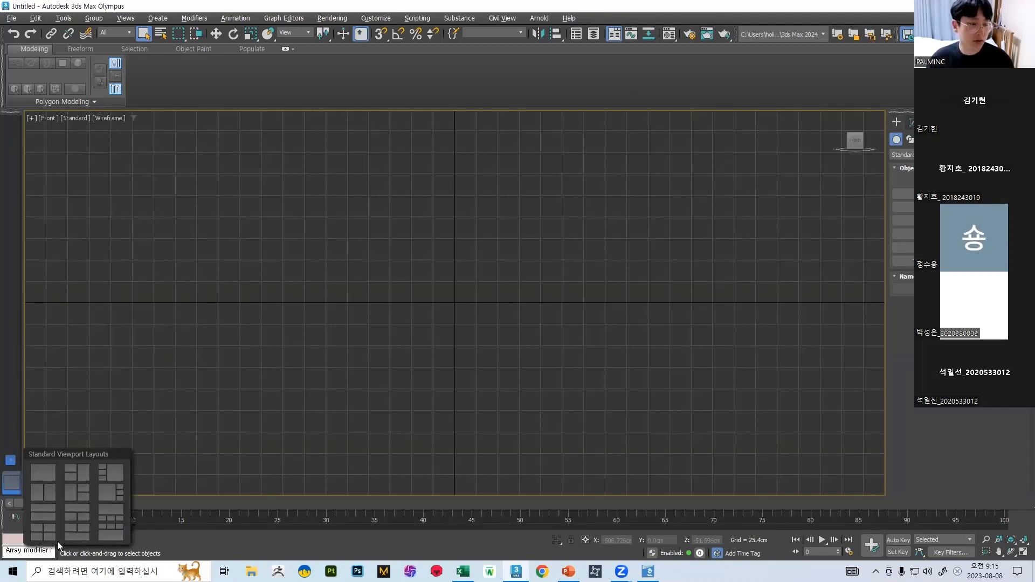
left_click(38, 487)
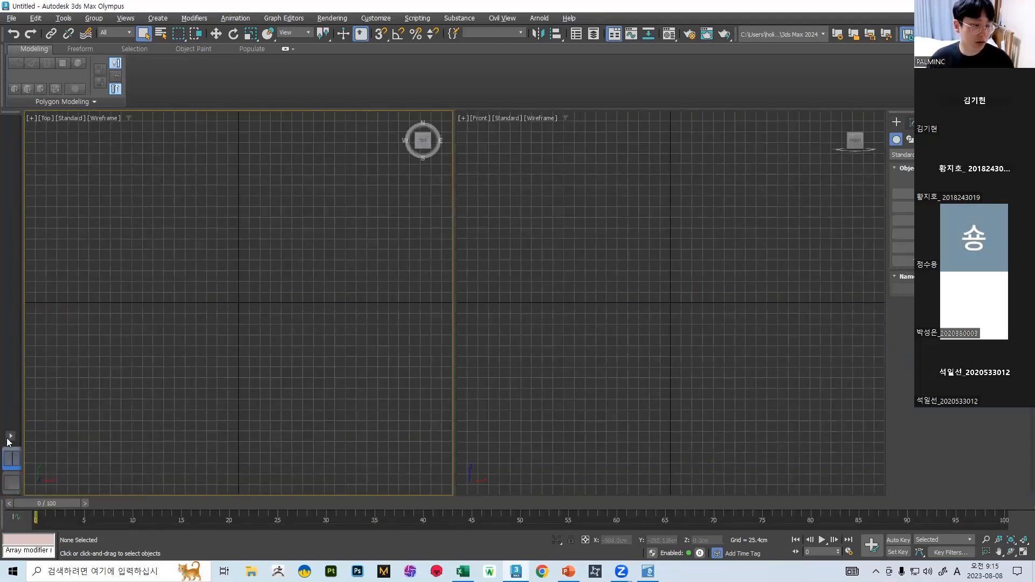
left_click(10, 481)
left_click(10, 460)
- Add three four-view layouts, with small views at the right, bottom and top of a large one, and return to the single Front layout
left_click(10, 435)
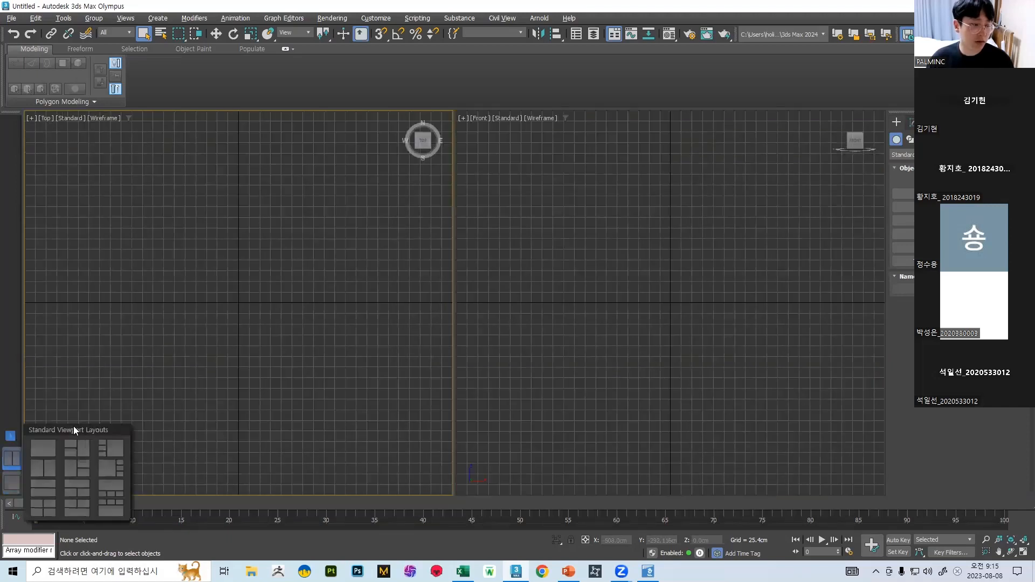
left_click(114, 472)
left_click(10, 414)
left_click(115, 459)
left_click(10, 388)
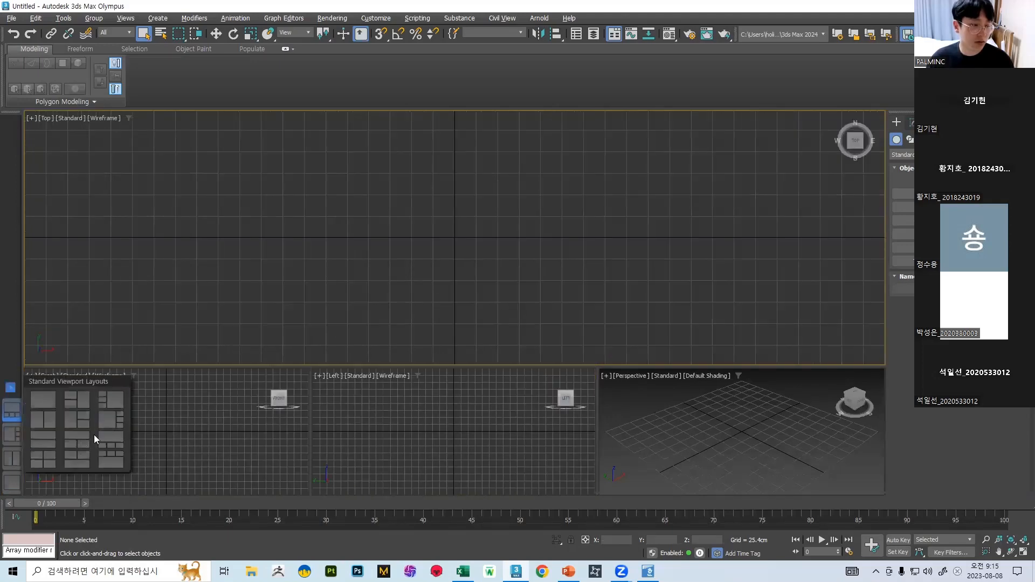
left_click(100, 456)
left_click(11, 364)
left_click(15, 459)
left_click(18, 478)
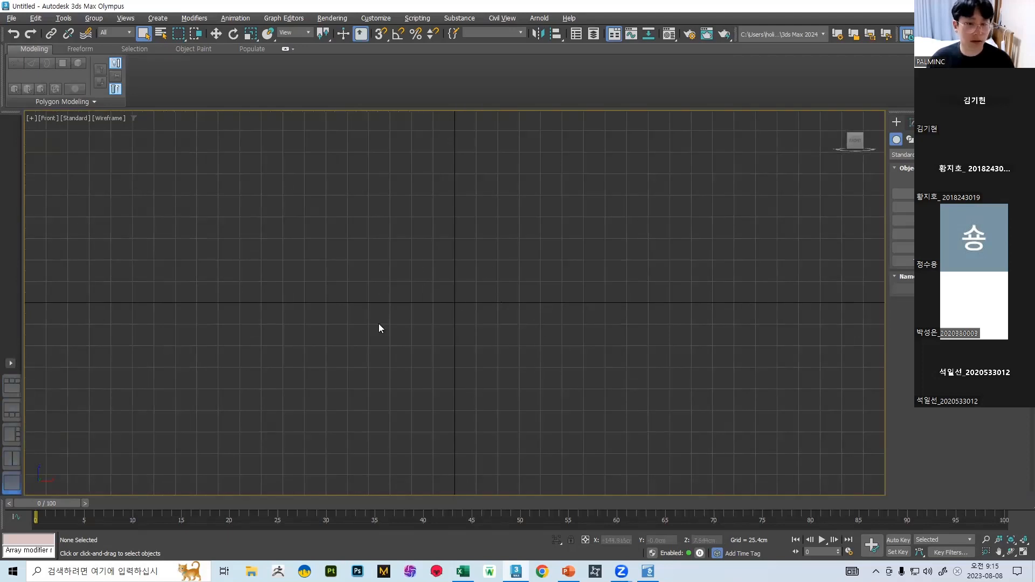
- Switch to the Top view and draw an upright cylinder near the origin
middle_click_drag(386, 301, 392, 347)
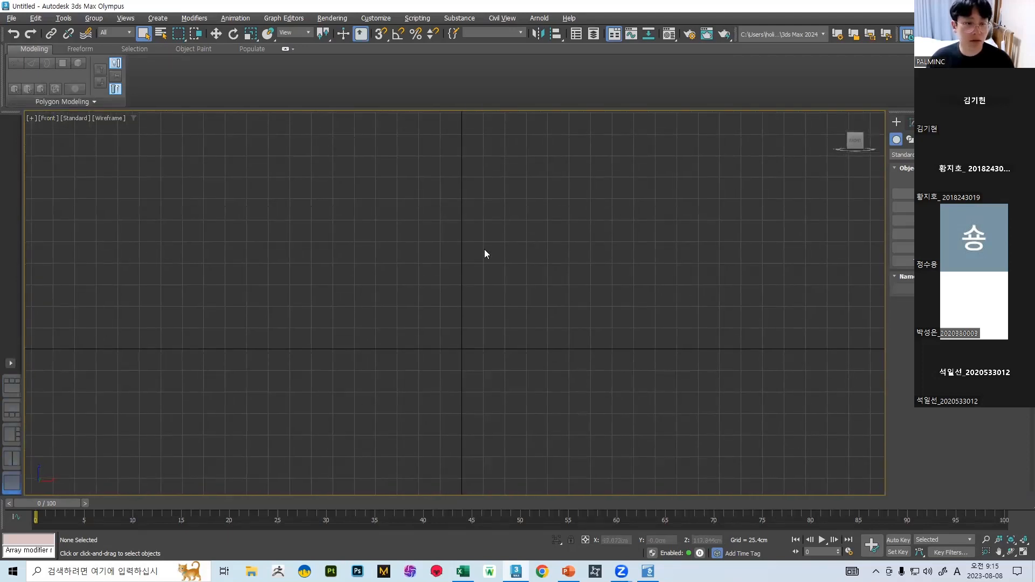
key("t")
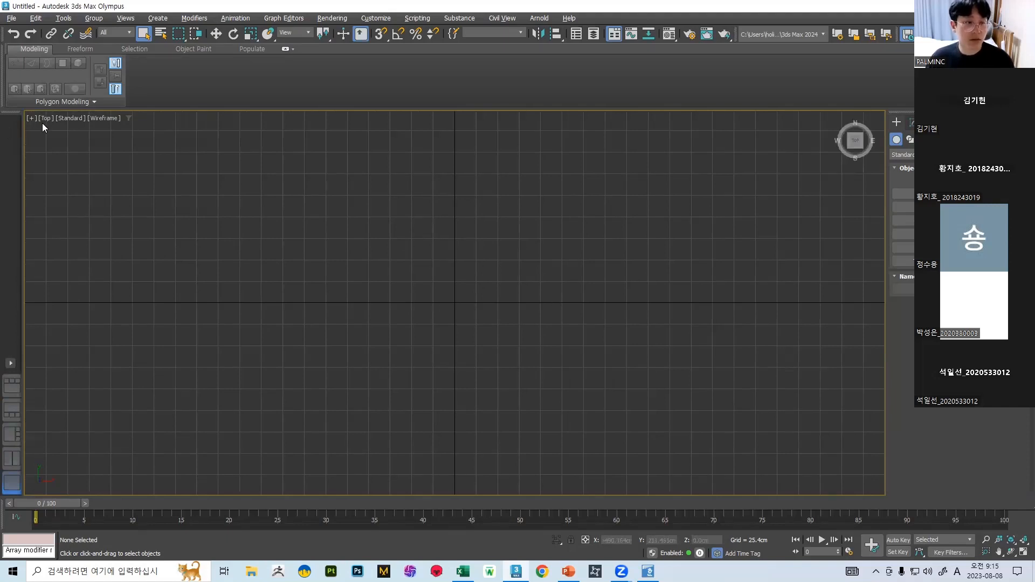
middle_click_drag(521, 334, 399, 496)
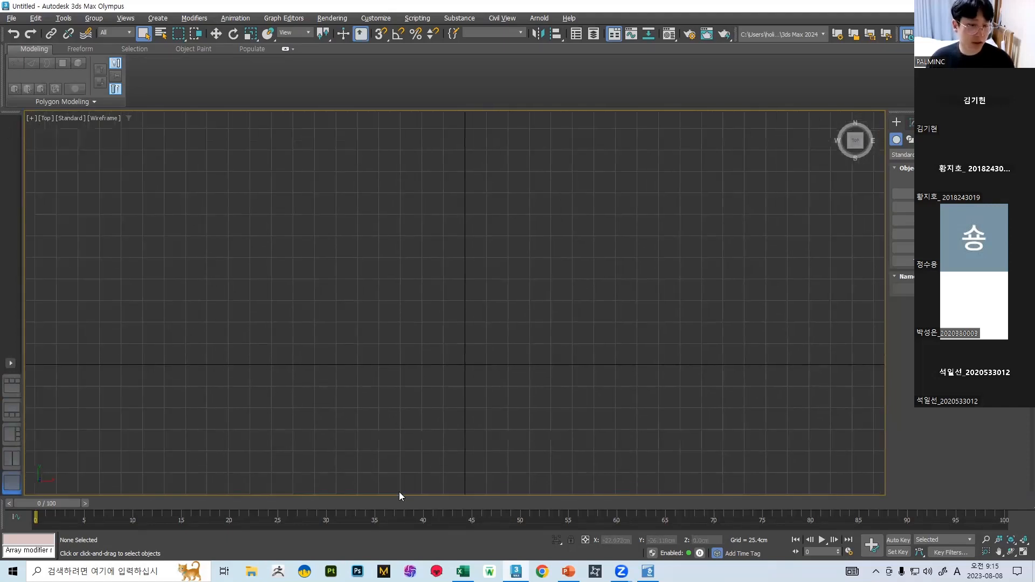
middle_click_drag(543, 372, 513, 343)
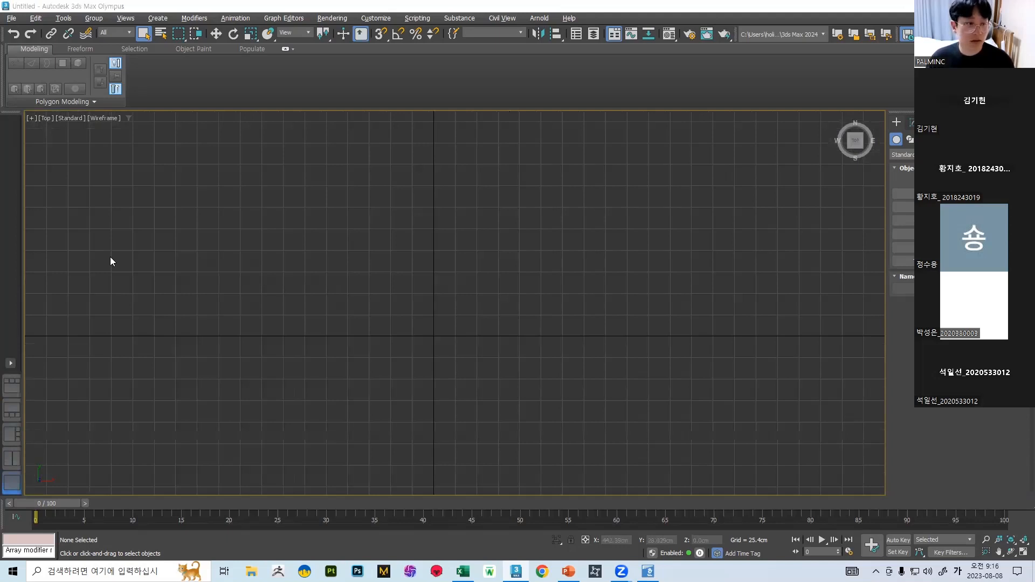
middle_click_drag(111, 262, 432, 326)
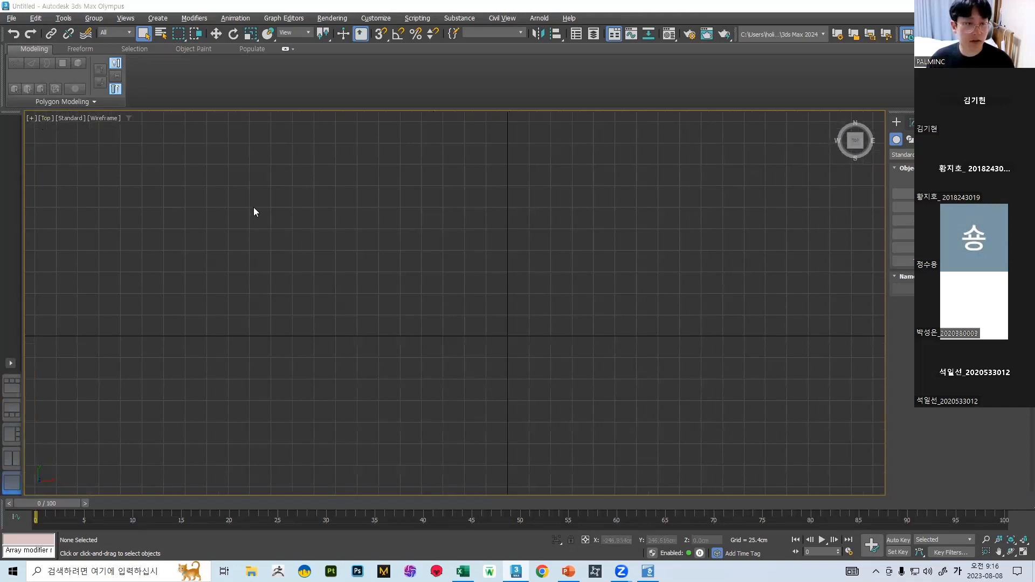
middle_click_drag(593, 327, 536, 317)
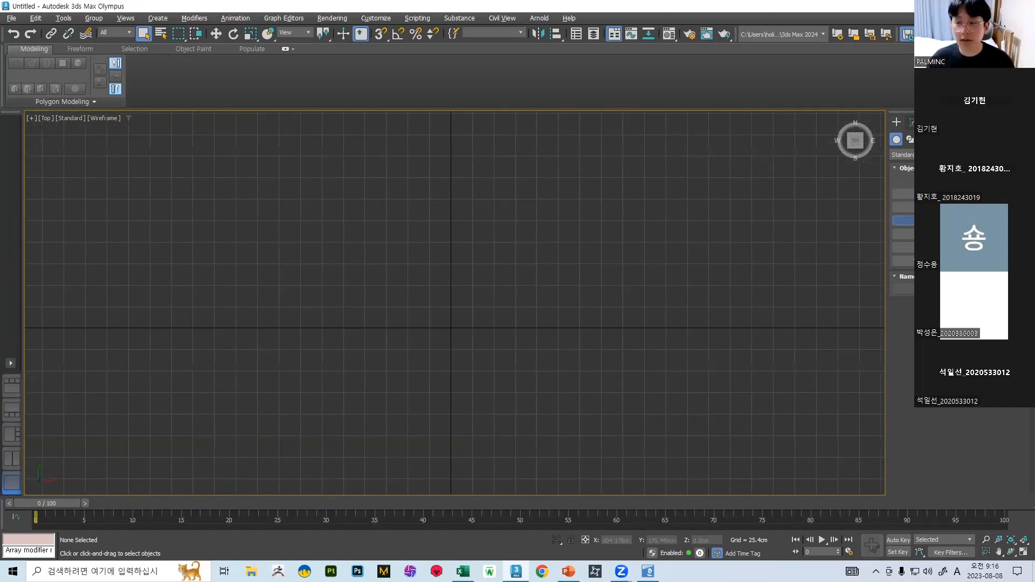
left_click(902, 220)
left_click_drag(443, 326, 496, 364)
left_click(473, 247)
- Examine the cylinder from the Front, Top and orbited views, and deselect it in the Front view
key("f")
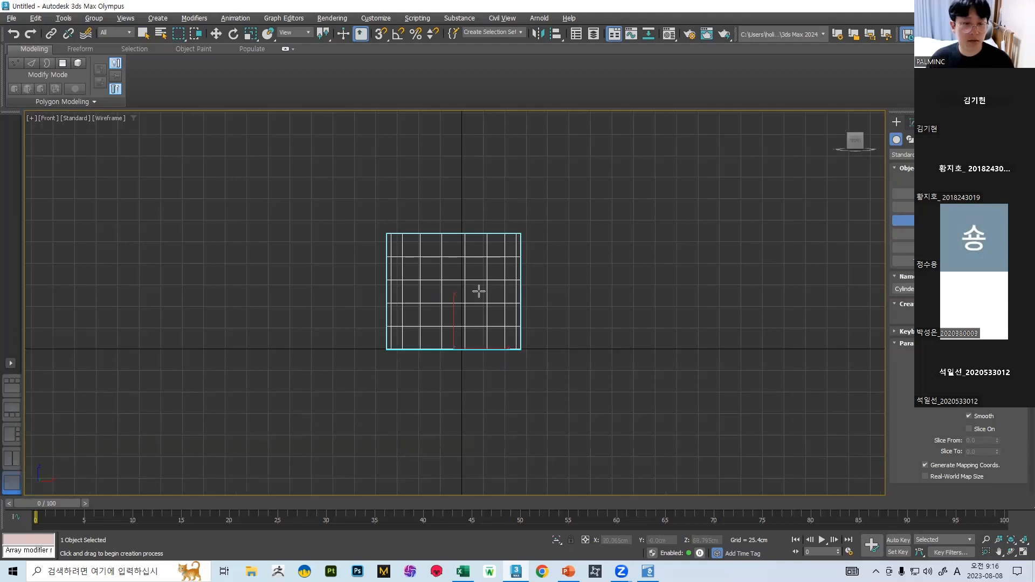
key("w")
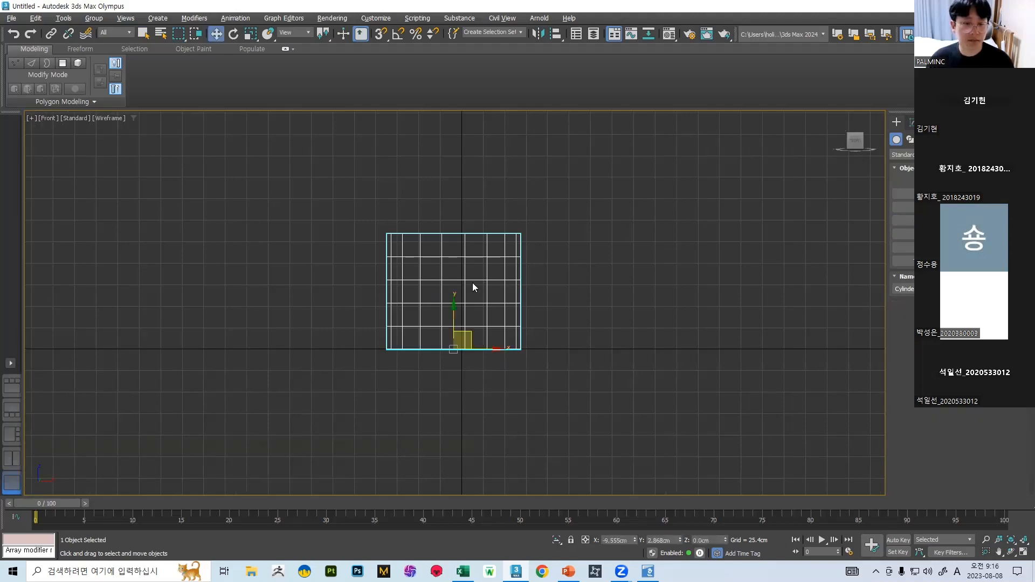
middle_click_drag(576, 278, 555, 300, "alt")
key("f")
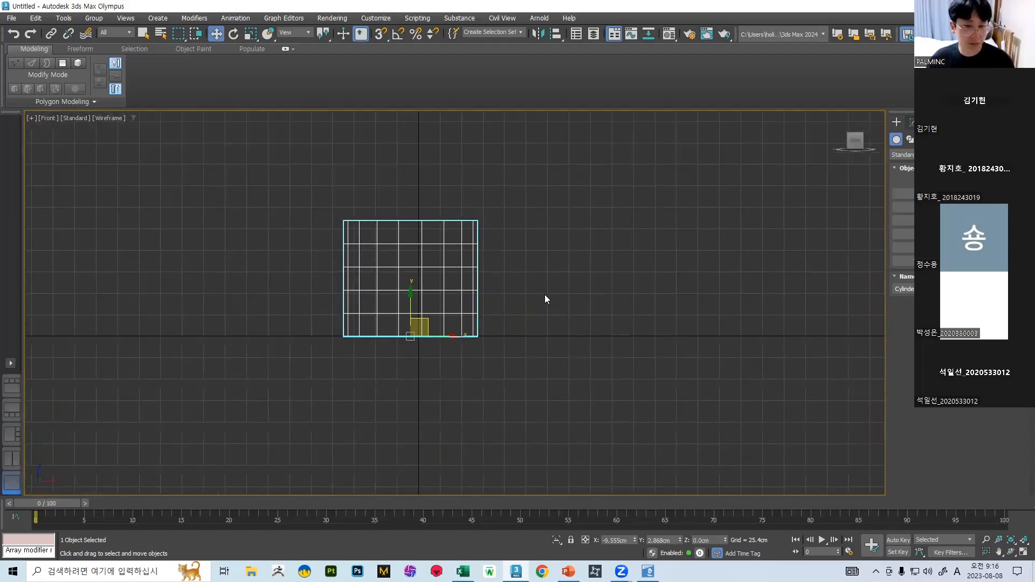
key("t")
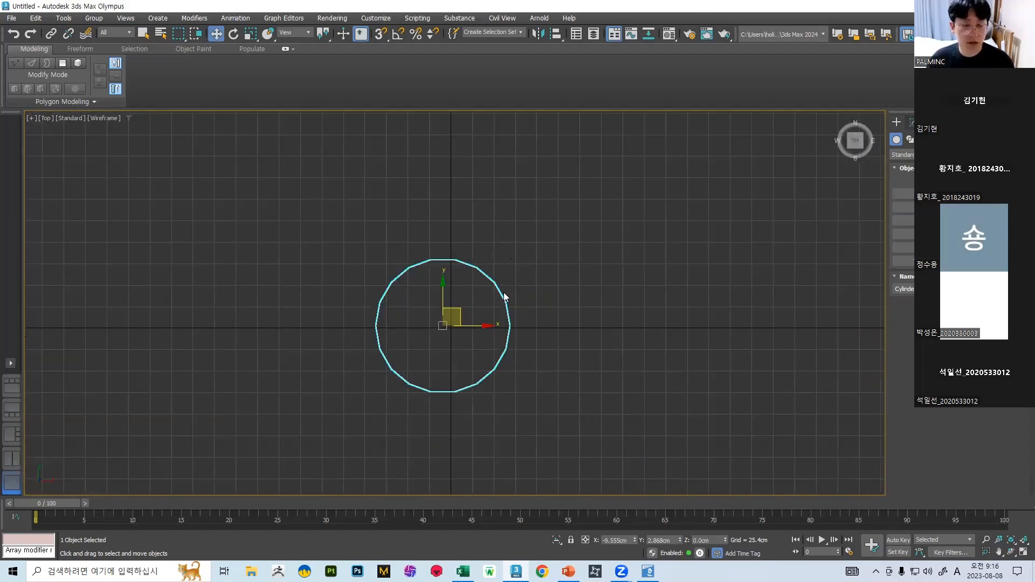
key("f")
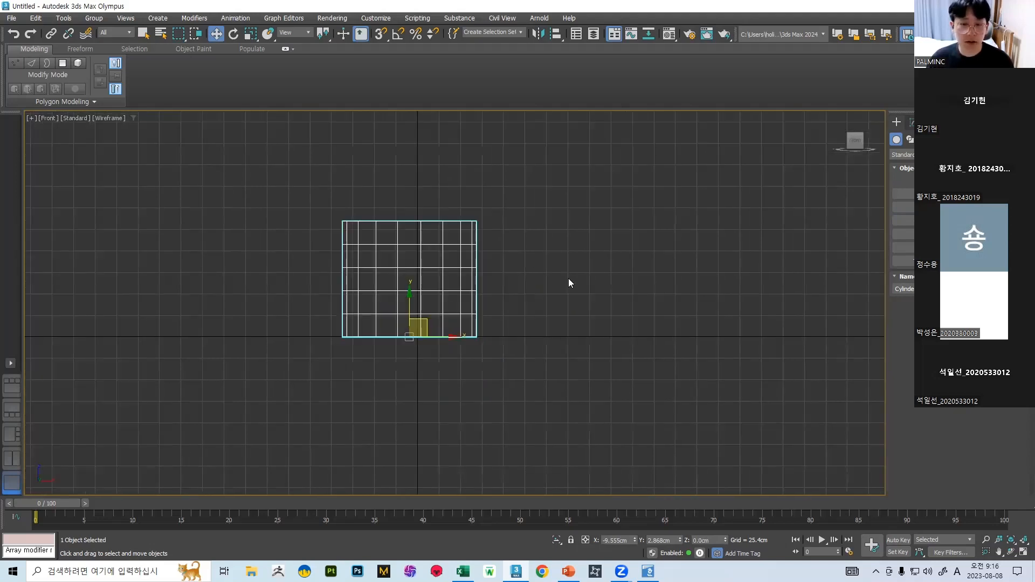
left_click_drag(627, 322, 628, 321)
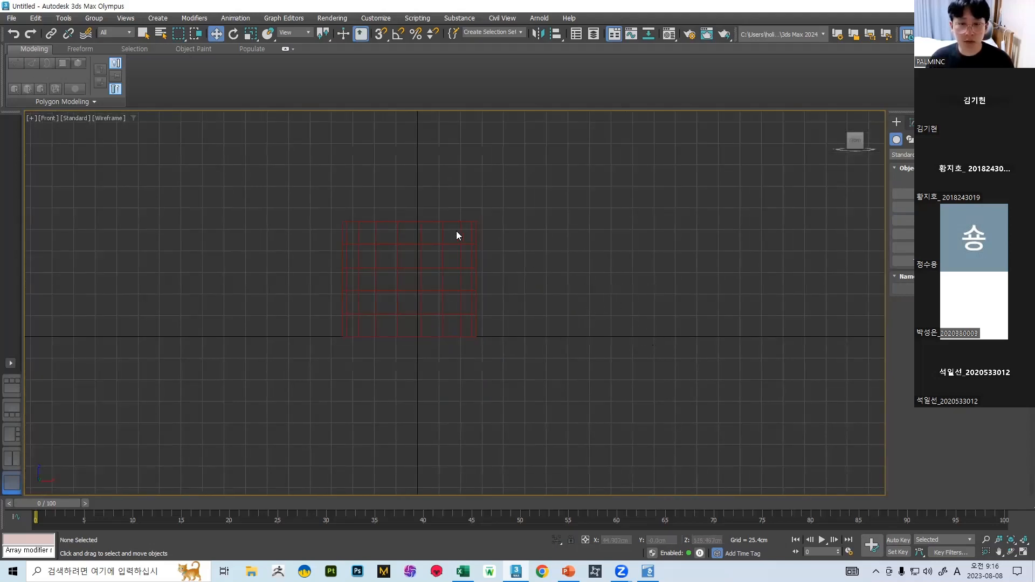
- Draw a second cylinder in the Front view beside the first, compare their orientations by orbiting, and delete it
left_click(902, 220)
left_click_drag(606, 268, 661, 326)
scroll(605, 221, "down", 4)
middle_click_drag(603, 231, 575, 268, "alt")
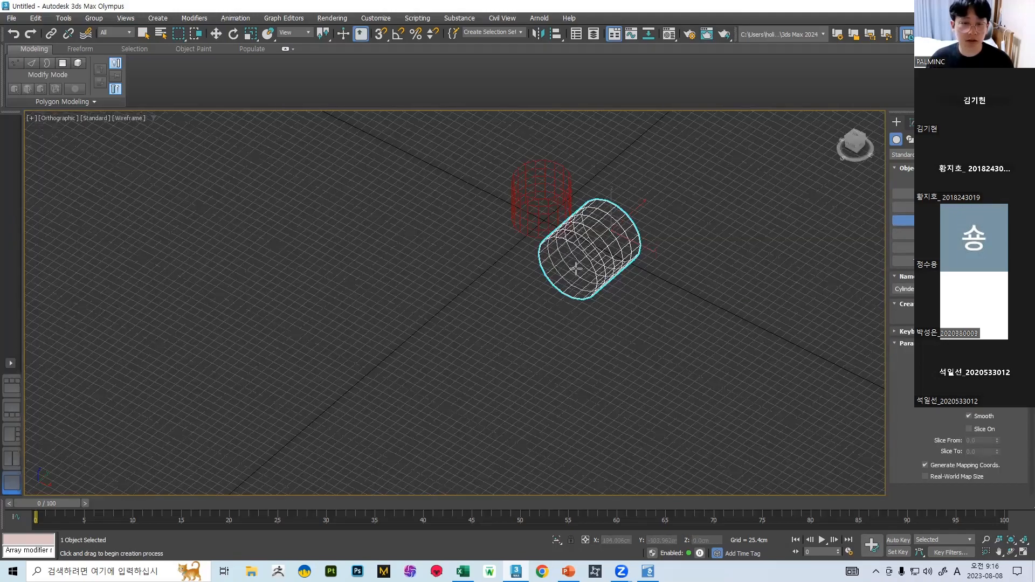
middle_click_drag(642, 183, 544, 273, "alt")
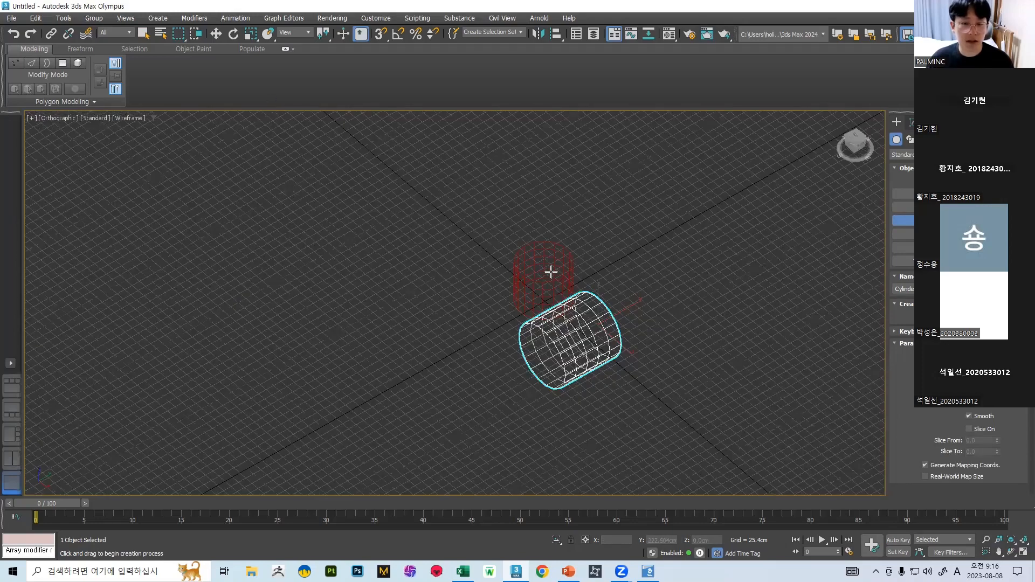
scroll(544, 273, "up", 3)
middle_click_drag(610, 319, 561, 273, "alt")
key("Delete")
- Toggle the remaining cylinder's display between wireframe and shading, and leave it shaded with edged faces in an orbited view
key("t")
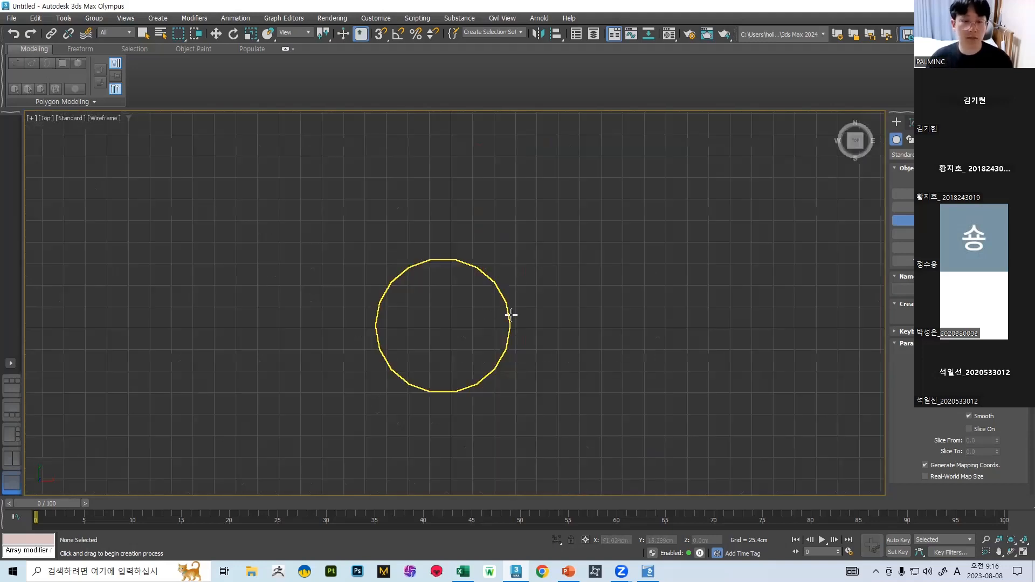
key("f")
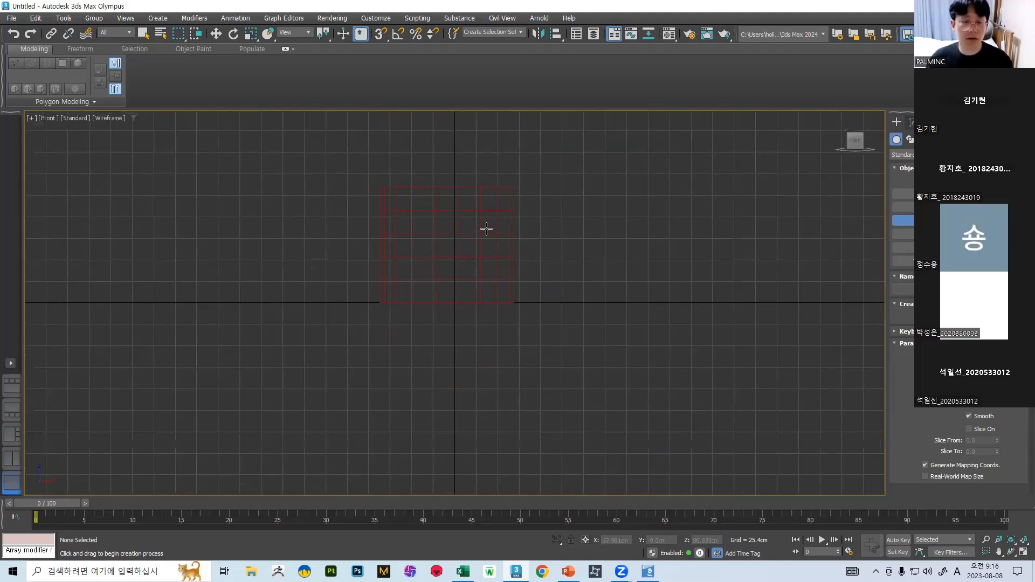
key("F3")
middle_click_drag(487, 240, 432, 350, "alt")
key("f")
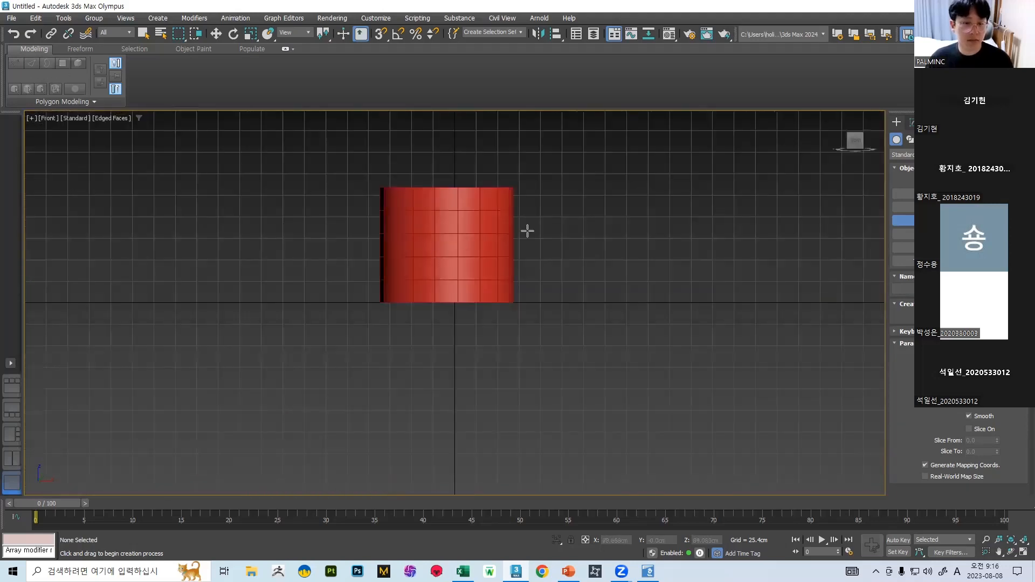
middle_click_drag(527, 229, 499, 264, "alt")
key("F3")
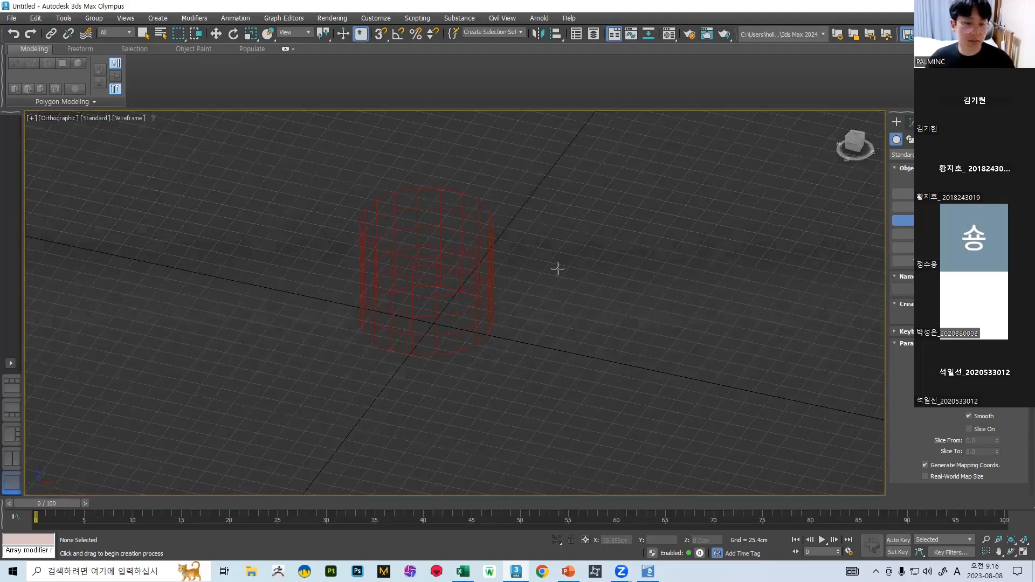
key("F3")
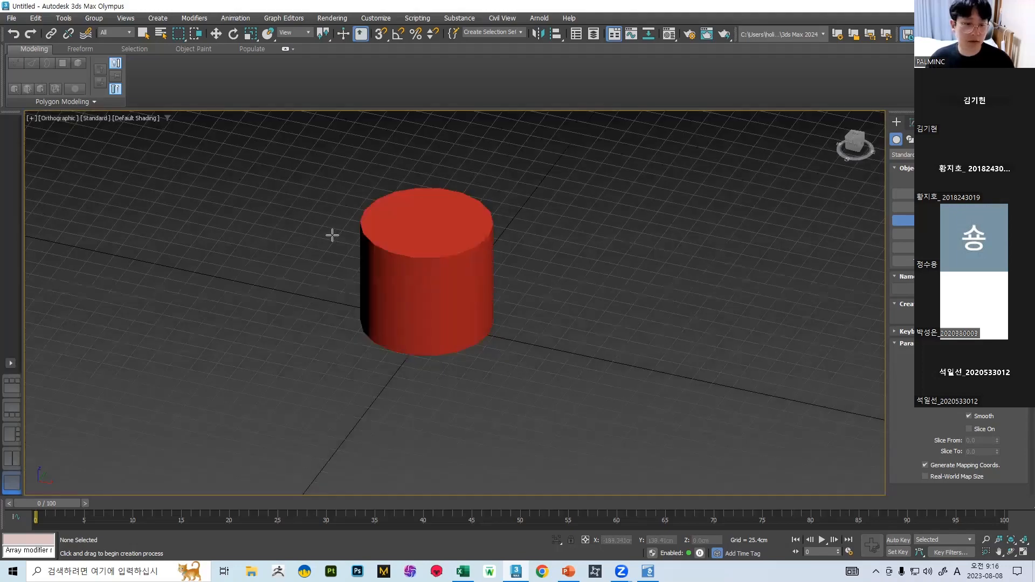
key("F4")
mouse_move(492, 268)
middle_mouse_down("alt")
mouse_move(490, 330)
mouse_move(406, 270)
mouse_move(483, 306)
mouse_move(499, 273)
middle_mouse_up("alt")
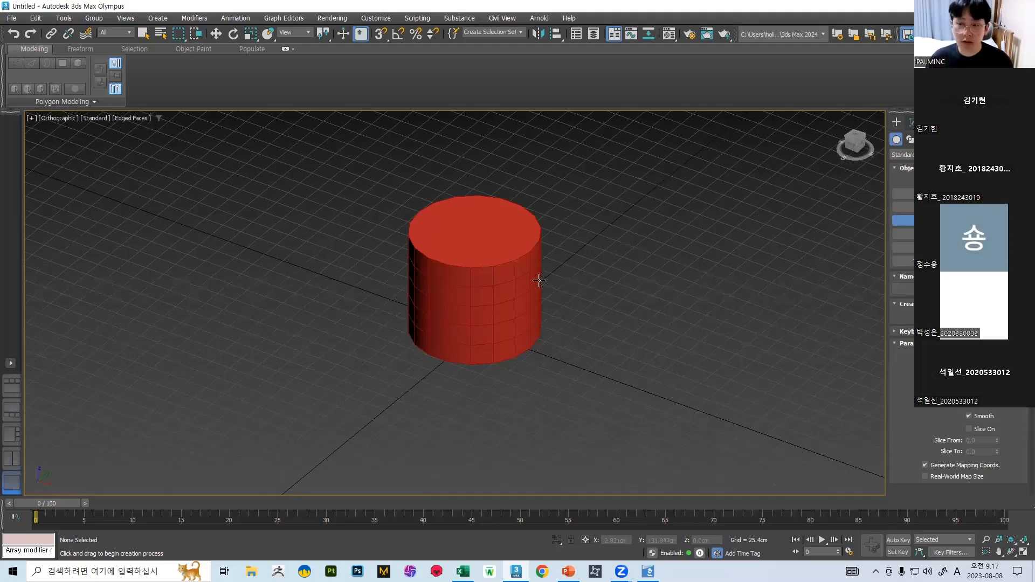
- Select the red cylinder and change its object color to dark blue
left_click(909, 121)
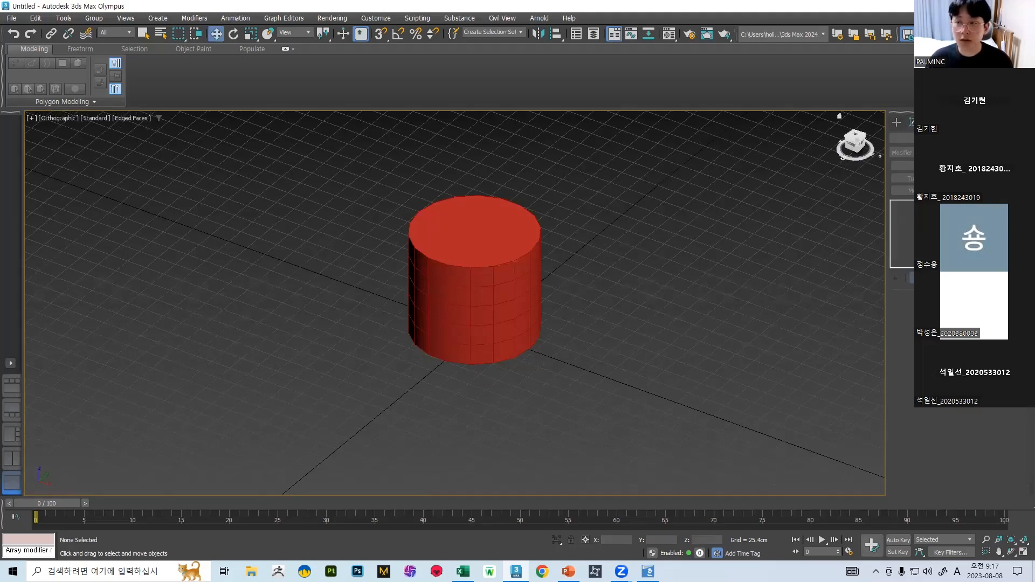
left_click(1022, 138)
left_click(540, 263)
left_click(563, 342)
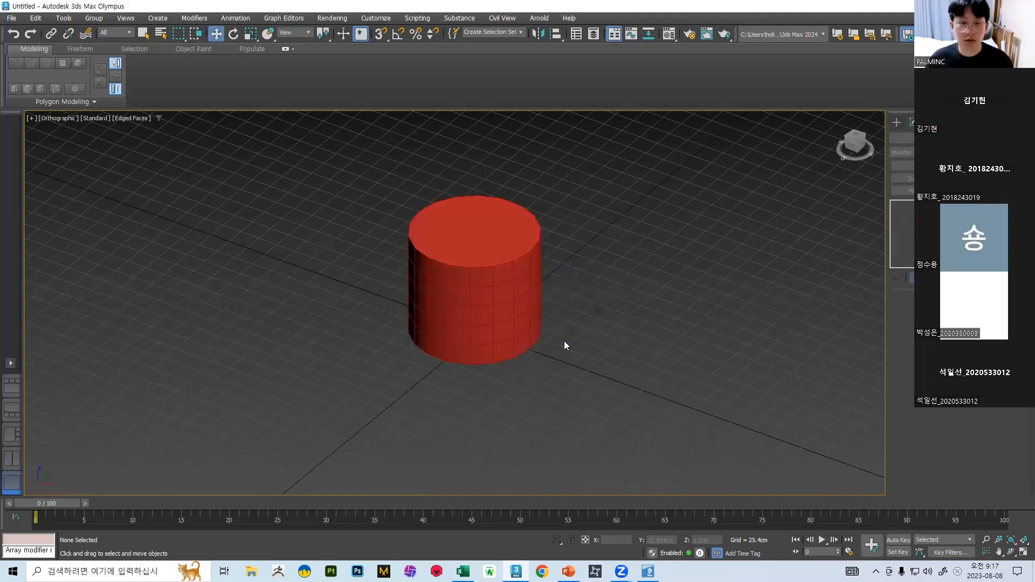
left_click(501, 284)
left_click(1021, 138)
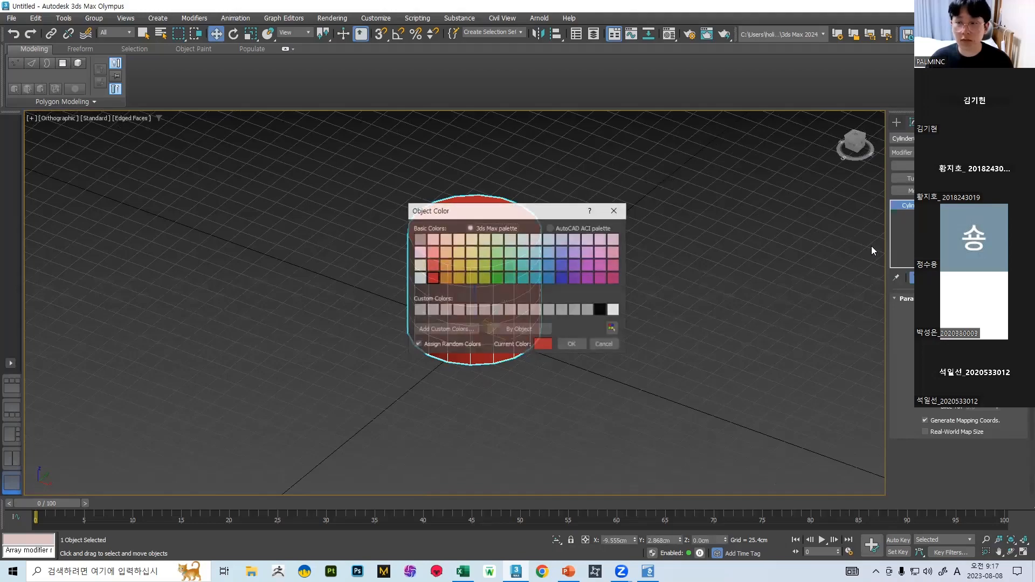
left_click(560, 277)
left_click(574, 340)
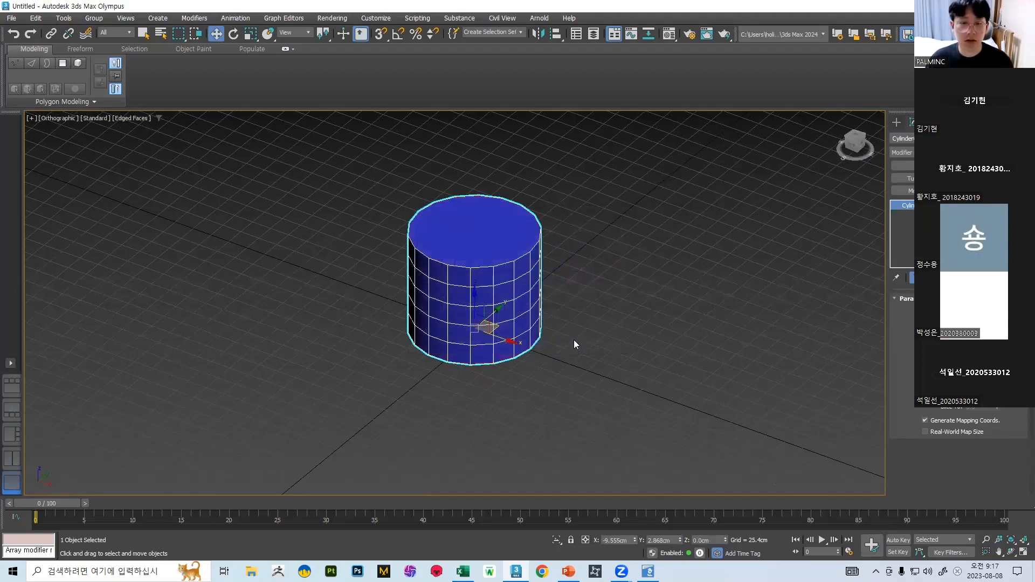
- Look at the recolored cylinder from several angles and return to the Front view
middle_click_drag(686, 227, 762, 199)
middle_click_drag(640, 247, 717, 295, "alt")
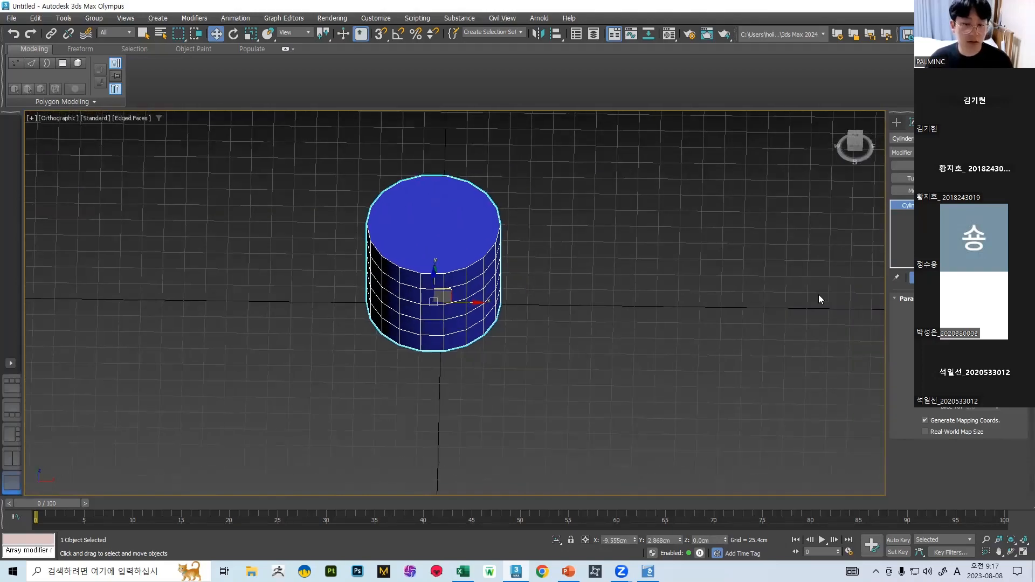
mouse_move(564, 332)
middle_mouse_down("alt")
mouse_move(492, 303)
mouse_move(508, 332)
mouse_move(550, 341)
middle_mouse_up("alt")
middle_click_drag(512, 286, 557, 262, "alt")
key("f")
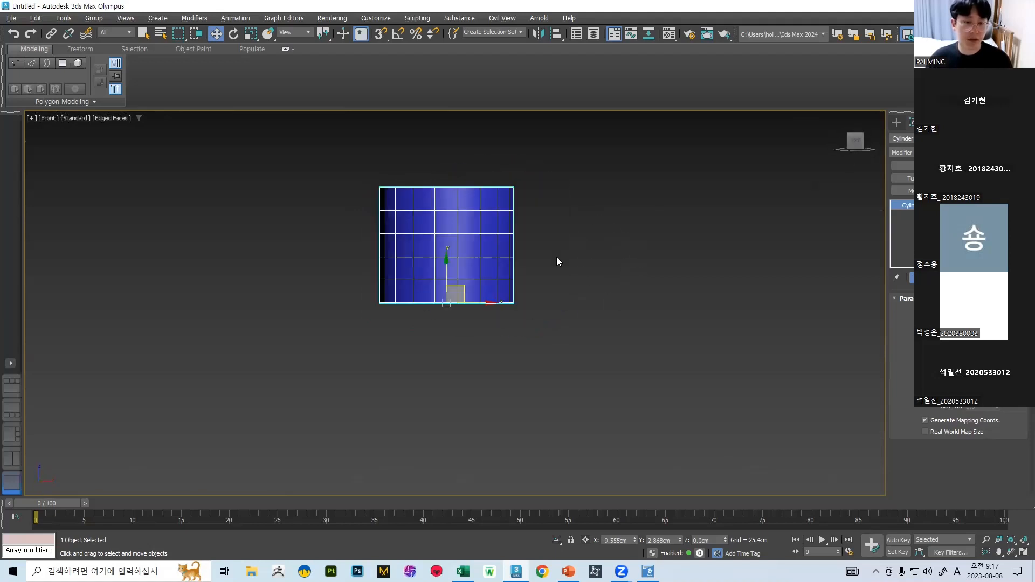
- Reduce the blue cylinder to a single height segment and 8 sides
middle_click_drag(553, 209, 512, 257, "alt")
scroll(497, 269, "up", 4)
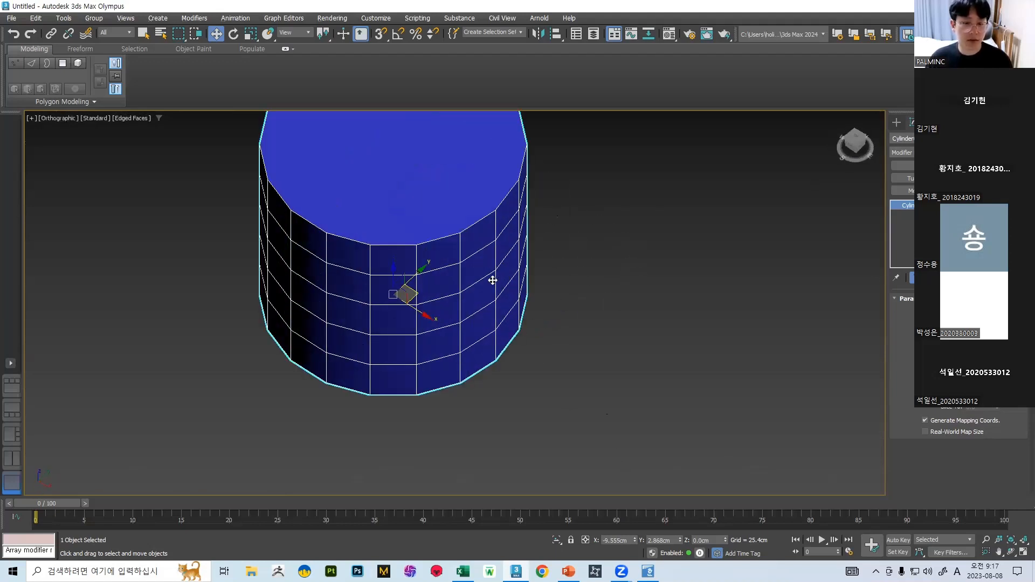
middle_click_drag(497, 295, 539, 338)
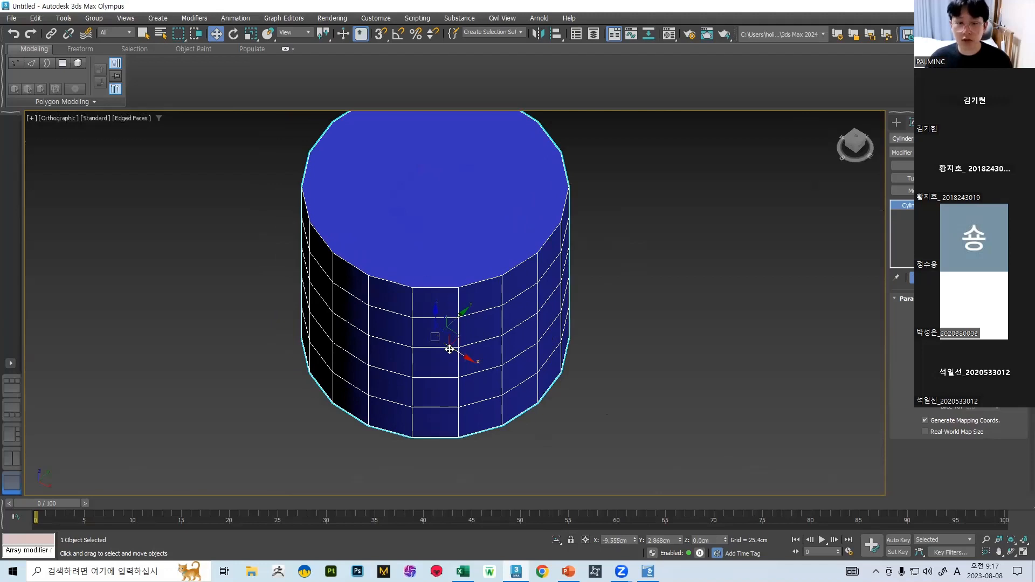
left_click_drag(997, 339, 997, 388)
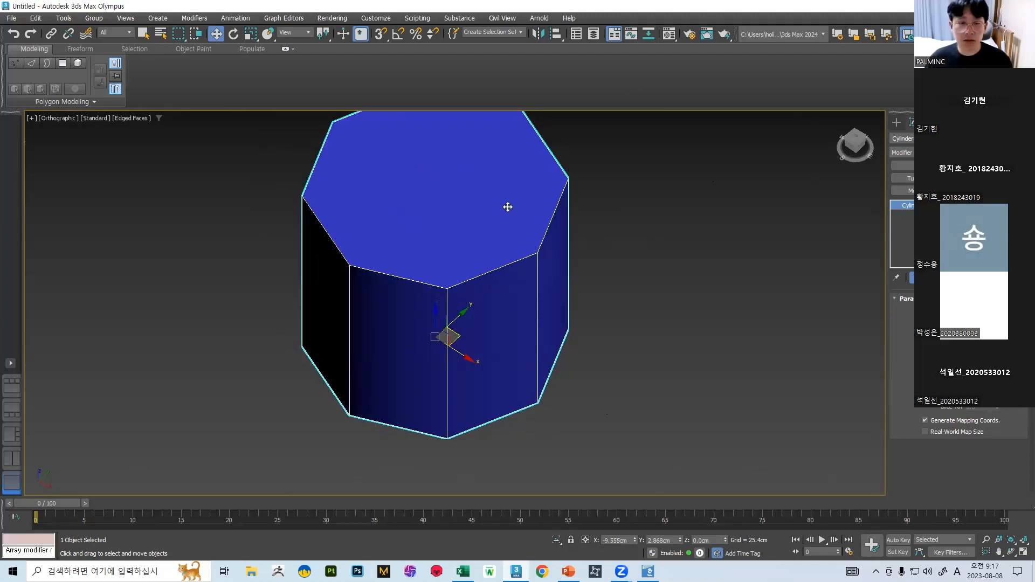
key("z")
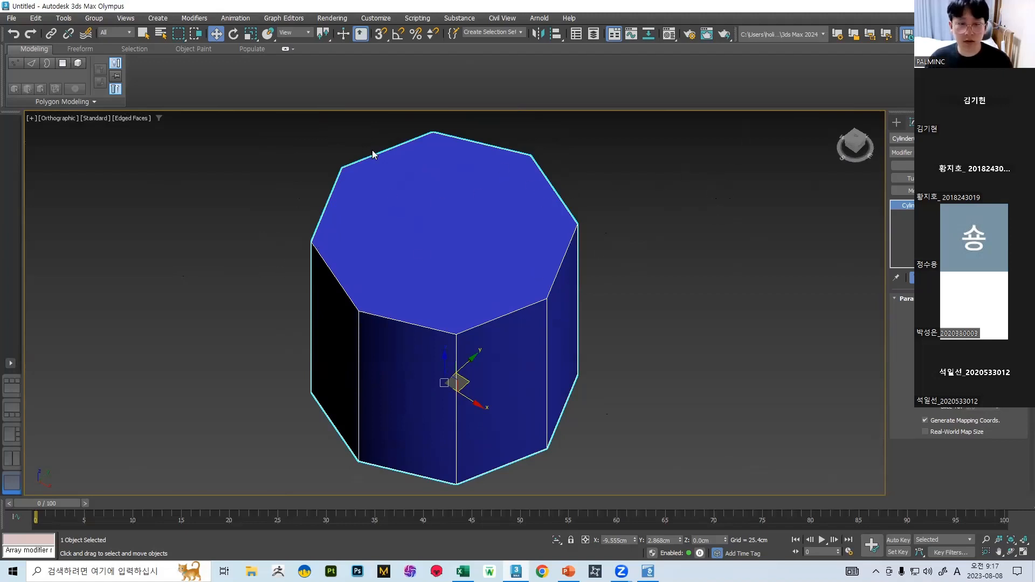
- Raise the cylinder's number of sides until its outline looks smoothly round, and inspect it from different angles
left_click_drag(997, 359, 997, 306)
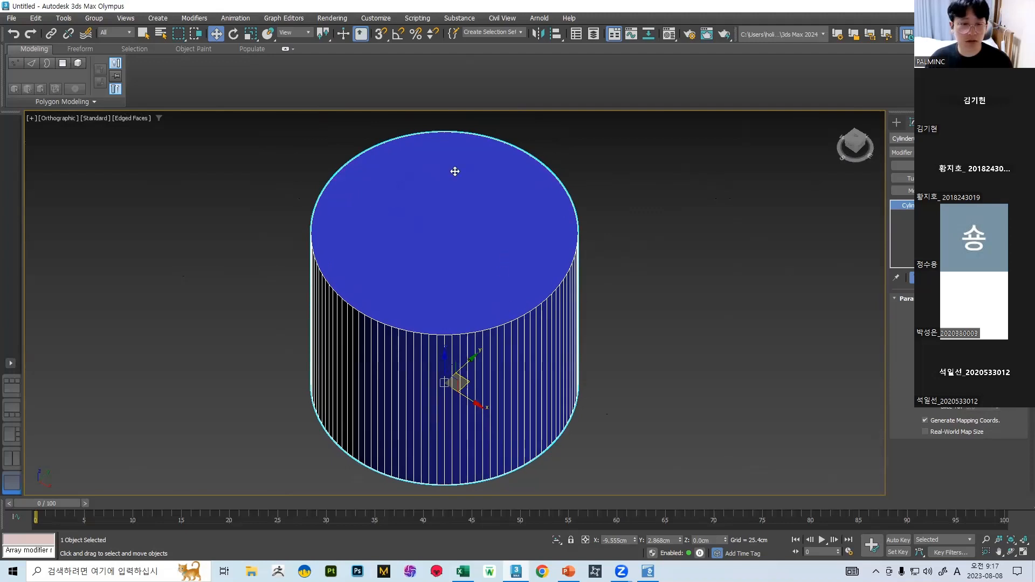
middle_click_drag(618, 254, 549, 206, "alt")
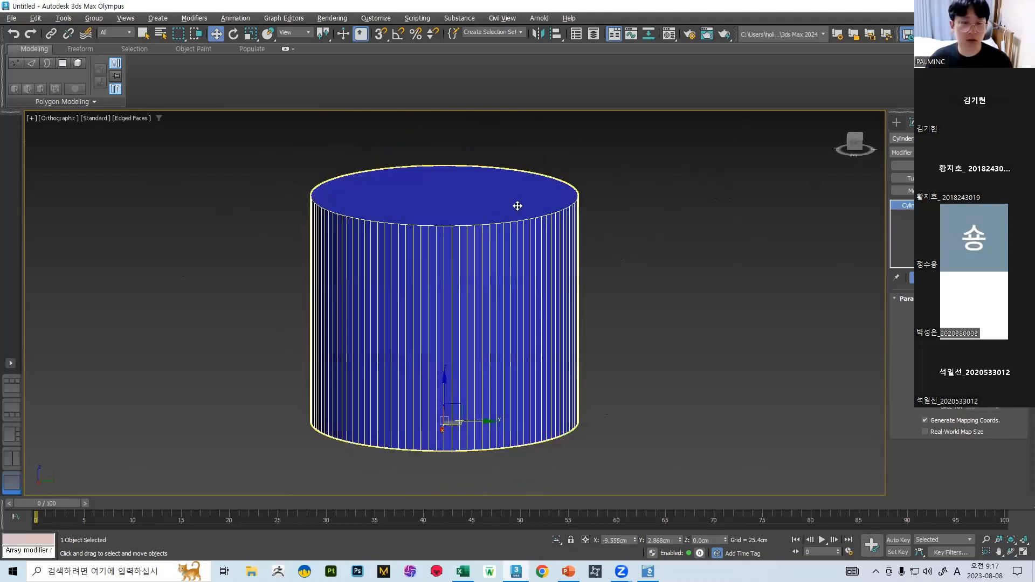
middle_click_drag(650, 319, 652, 354, "alt")
- Try the cylinder with 3, 8 and 6 sides, and inspect the resulting prism shapes
left_click_drag(998, 360, 963, 426)
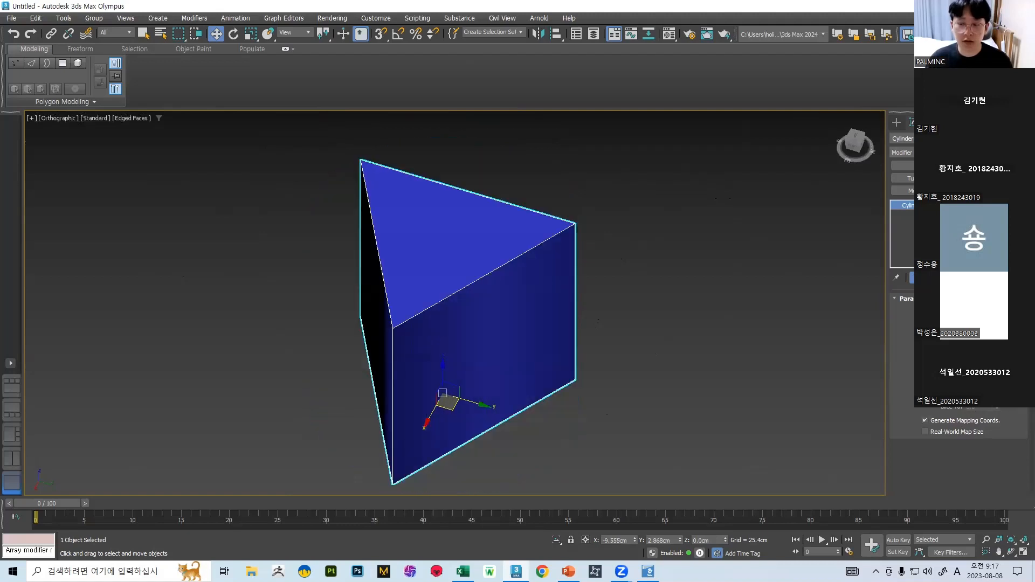
left_click_drag(998, 360, 998, 350)
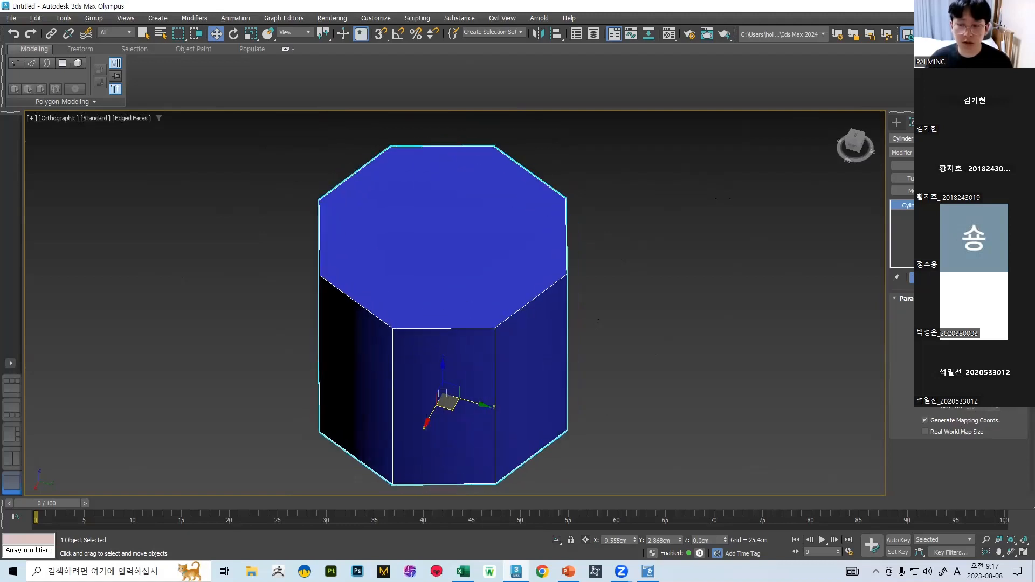
middle_click_drag(645, 281, 549, 262, "alt")
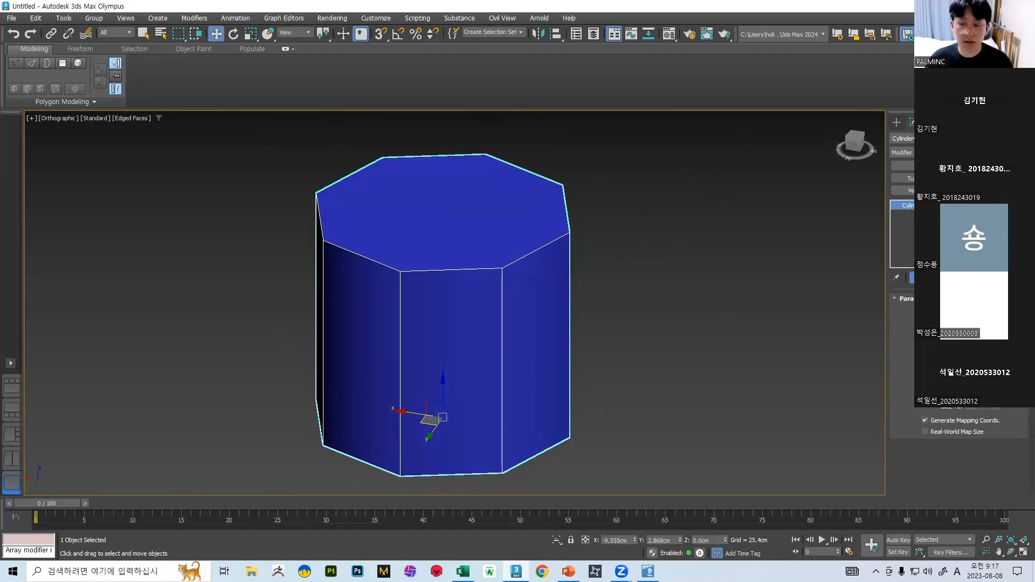
left_click_drag(998, 360, 997, 363)
middle_click_drag(521, 291, 753, 275, "alt")
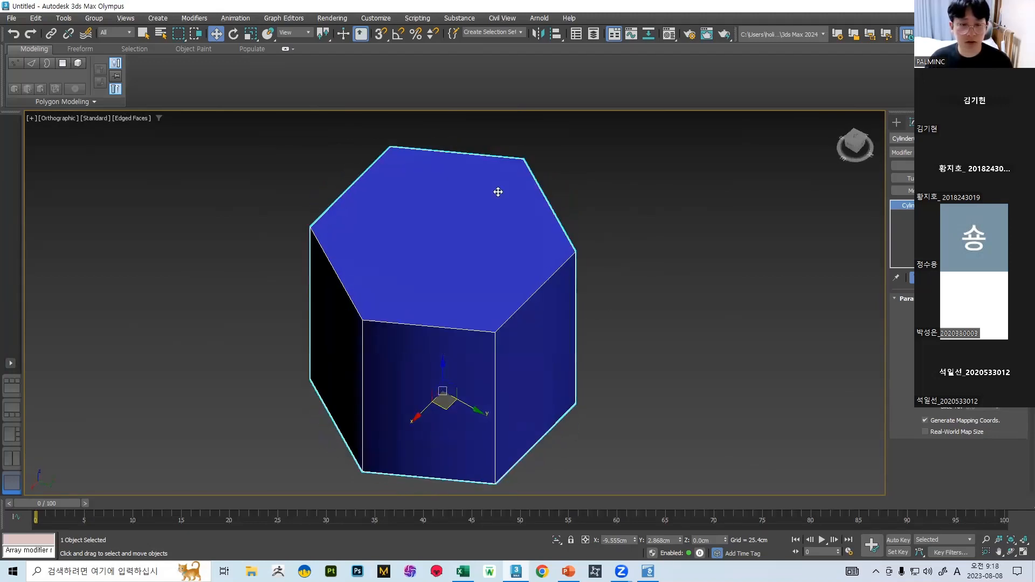
- Set the cylinder to 8 sides and look at the octagonal shape from several angles
left_click(997, 358)
left_click(998, 358)
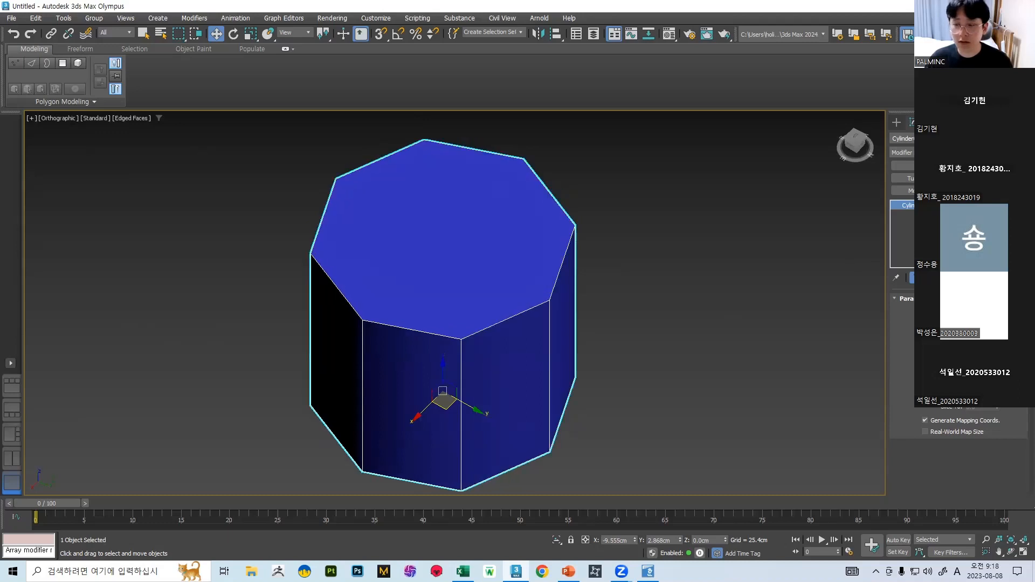
middle_click_drag(523, 296, 449, 286, "alt")
middle_click_drag(727, 331, 387, 321, "alt")
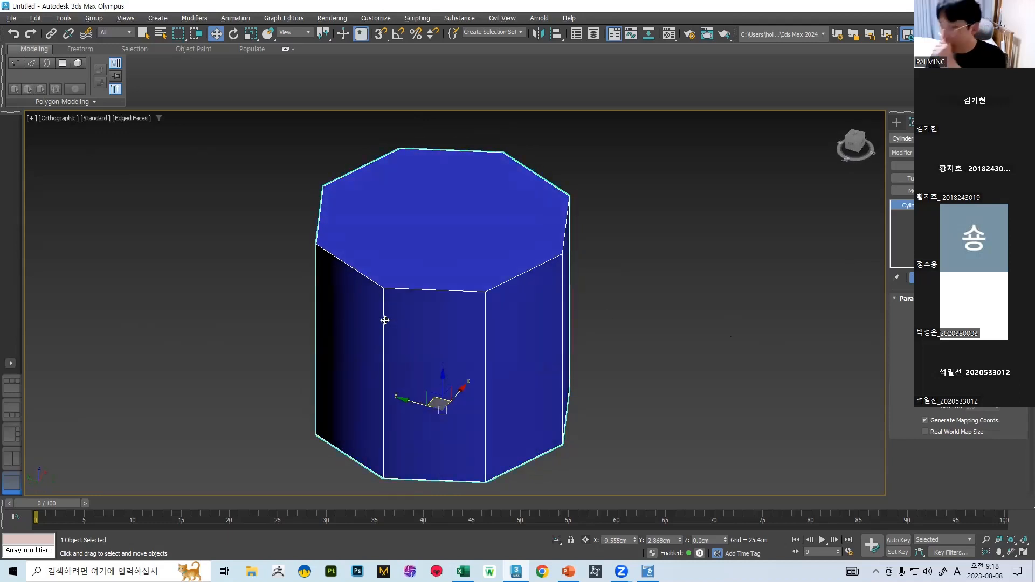
middle_click_drag(618, 274, 555, 226, "alt")
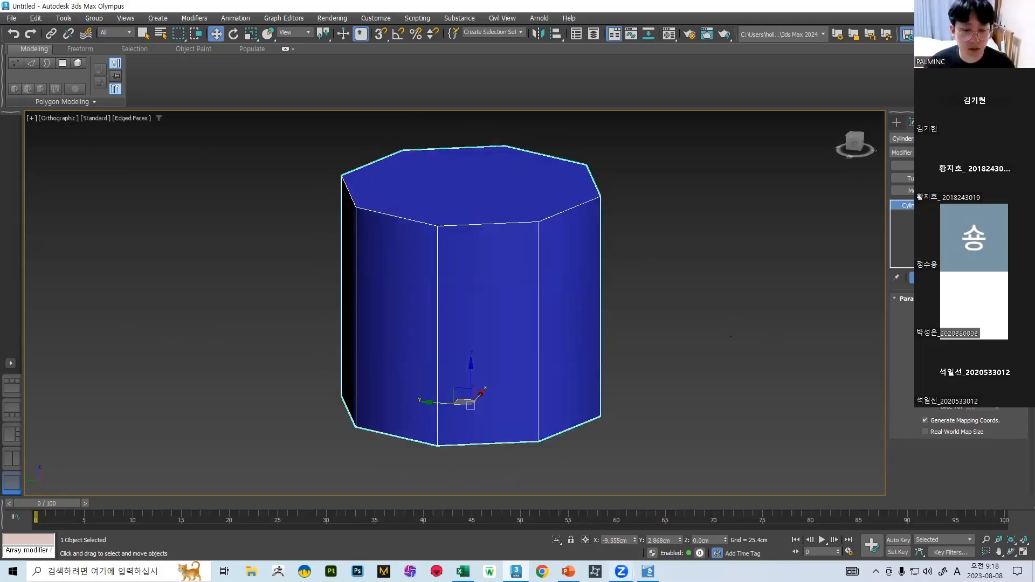
- Switch to PowerPoint to view the bottle reference slide for Shell, Taper and FFD, and return to 3ds Max
left_click(622, 572)
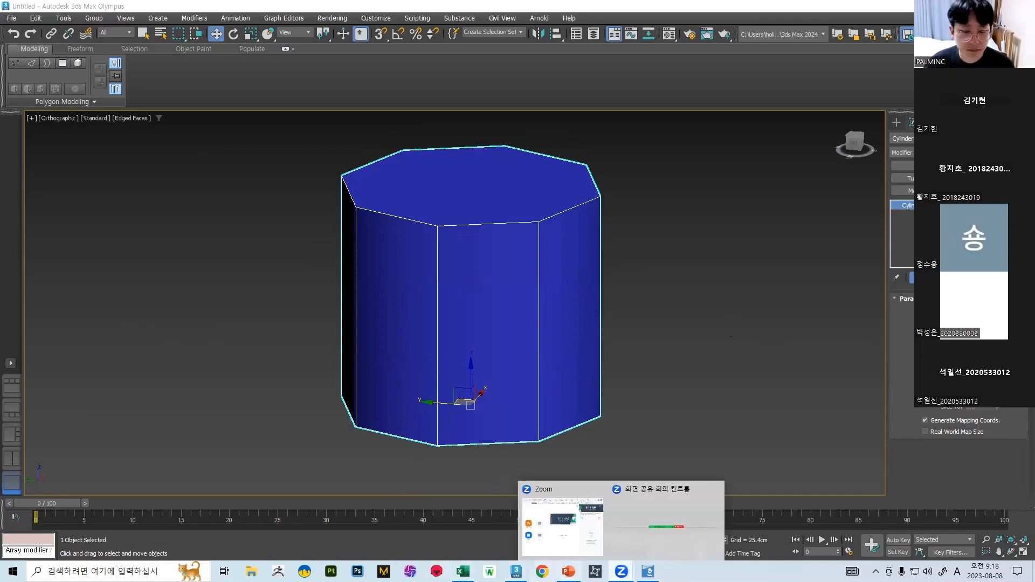
left_click(568, 571)
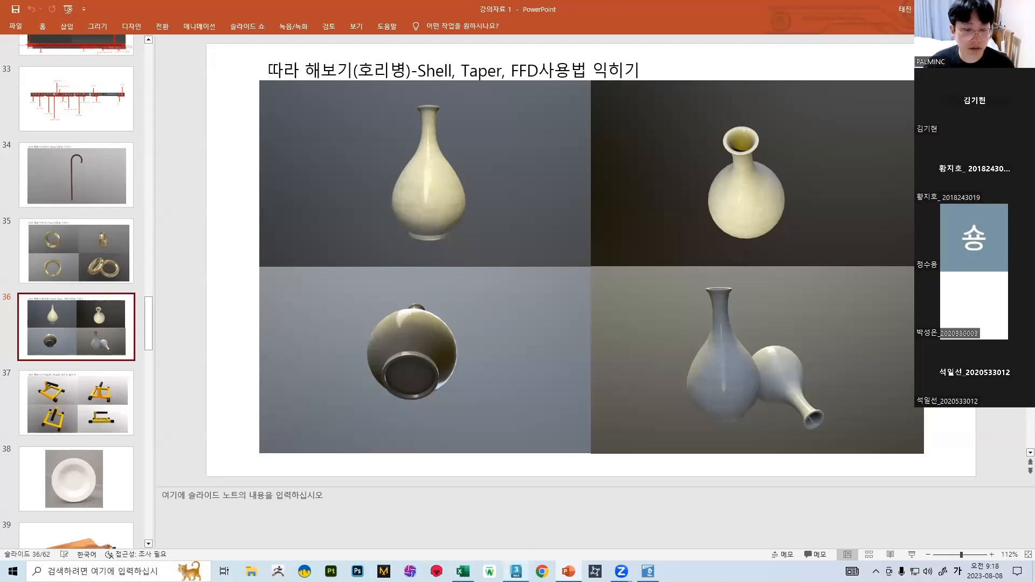
key("alt+Tab")
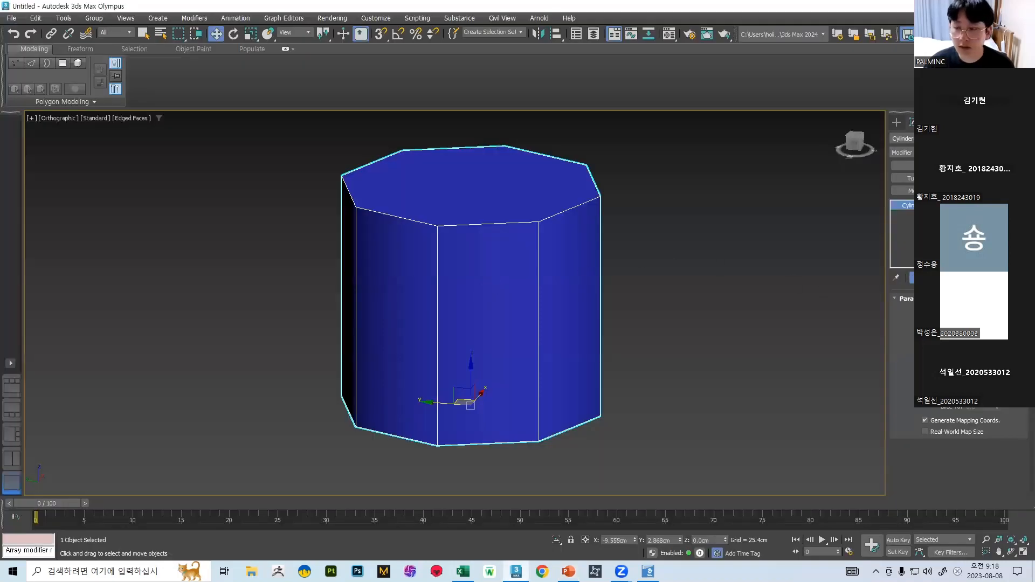
- Increase the cylinder's height to about three times its width, checking the proportion in the Front view
left_click_drag(997, 322, 997, 258)
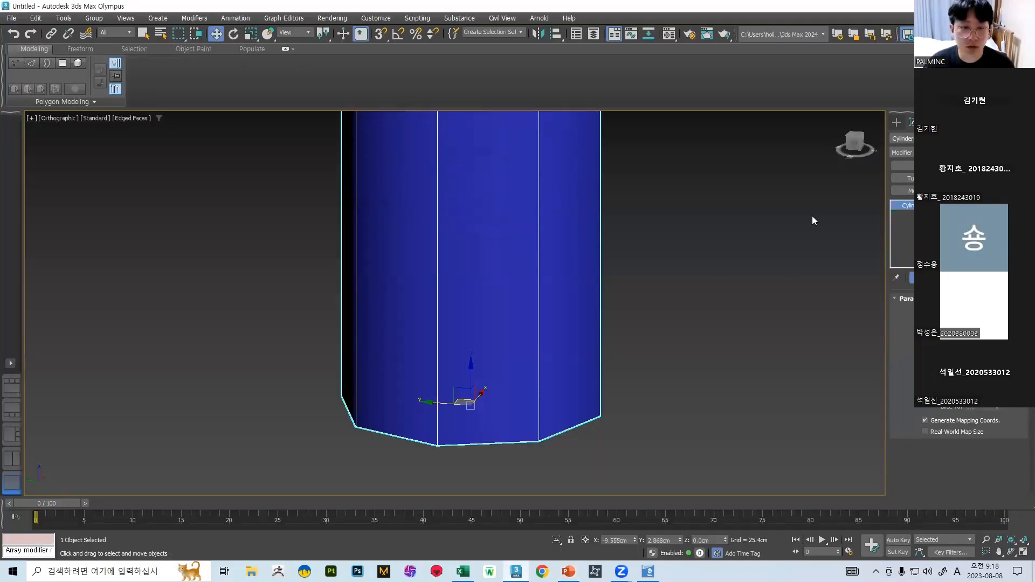
key("f")
key("z")
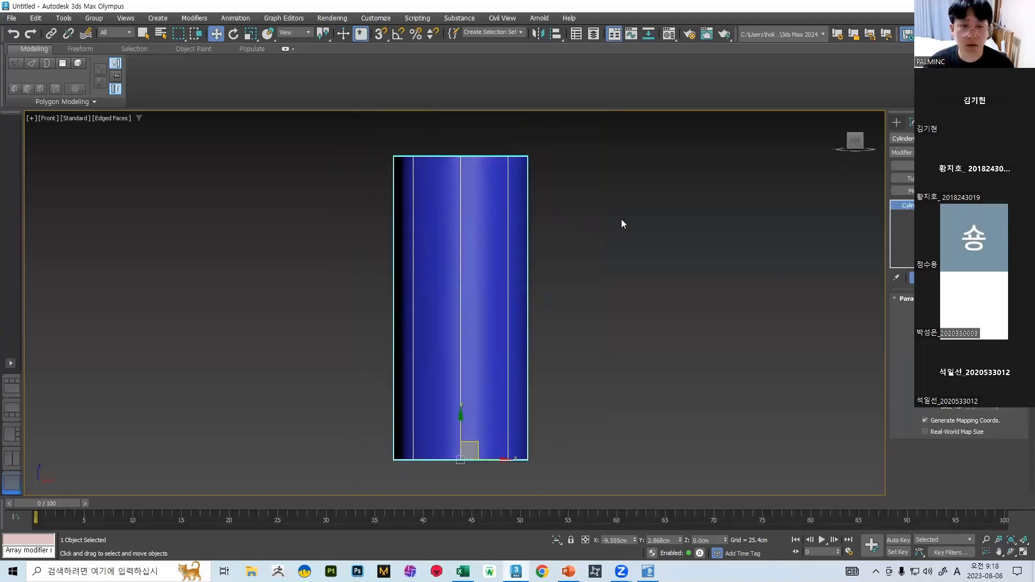
middle_click_drag(620, 219, 626, 219)
left_click_drag(997, 323, 997, 310)
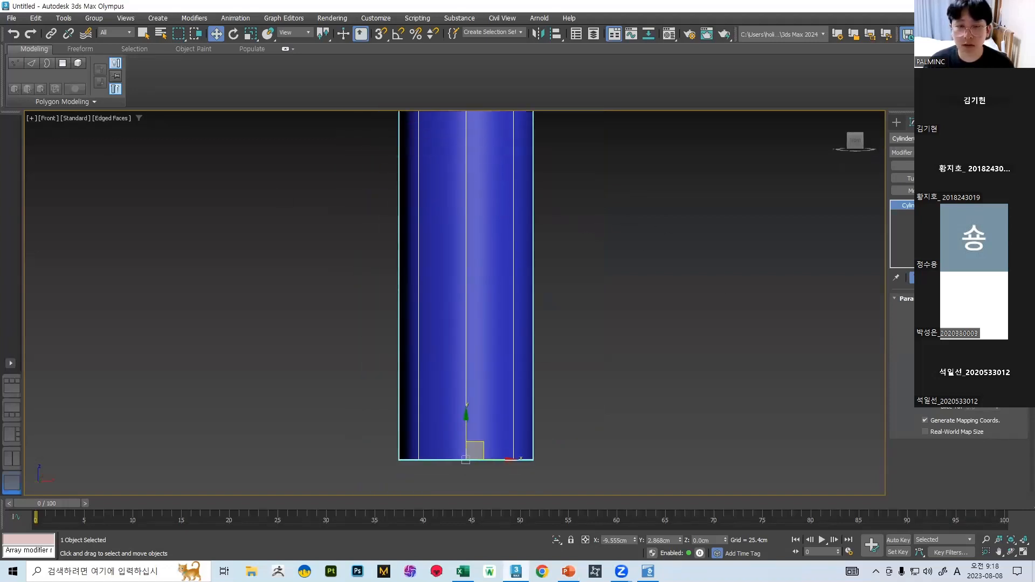
scroll(656, 265, "down", 3)
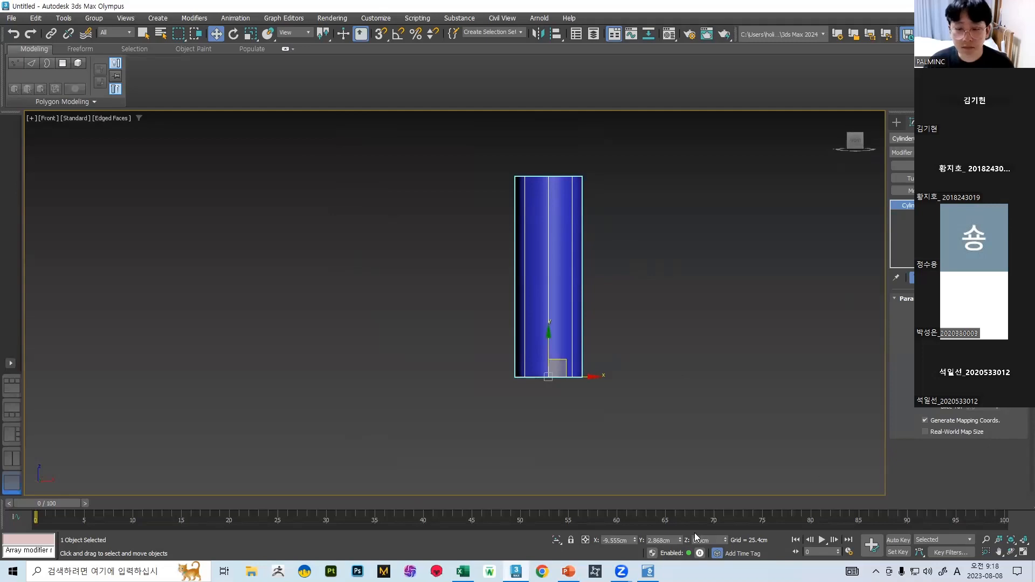
- Examine the bottle's profile on the PowerPoint reference slide, undo the stray picture move, and return to 3ds Max
left_click(647, 571)
left_click(568, 571)
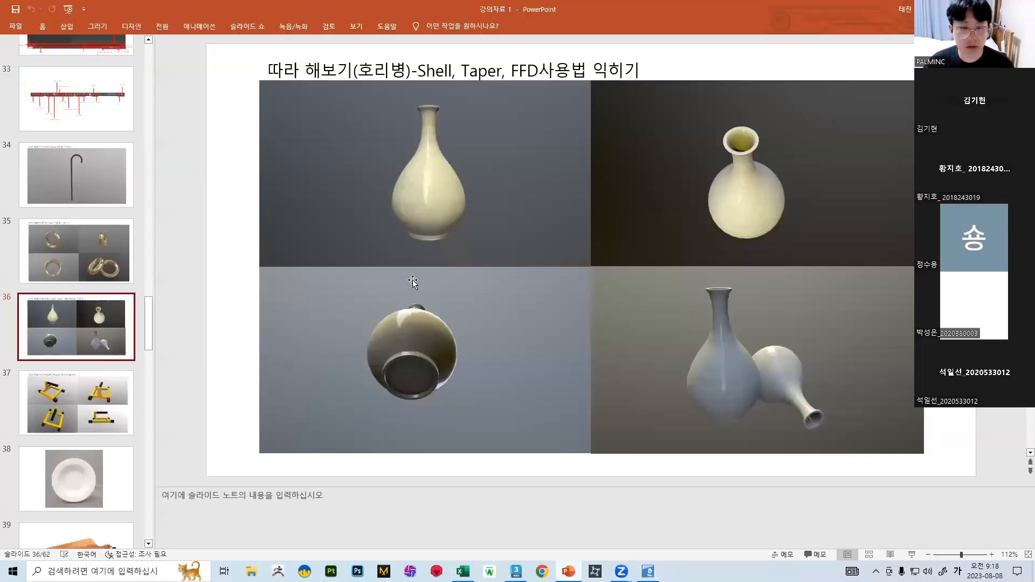
mouse_move(462, 198)
left_mouse_down()
mouse_move(452, 218)
mouse_move(478, 186)
left_mouse_up()
key("ctrl+z")
key("ctrl+z")
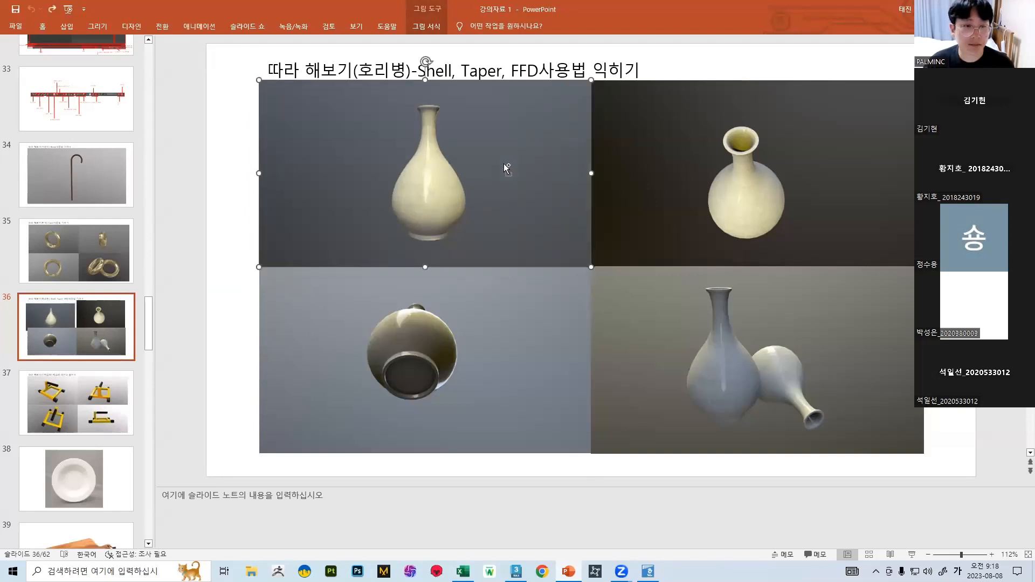
left_click(224, 209)
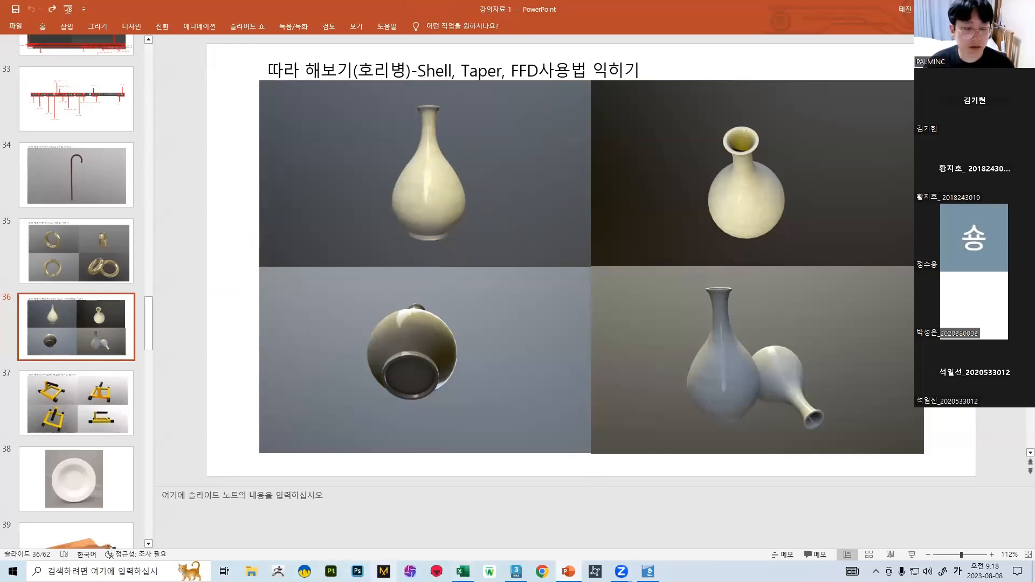
key("alt+Tab")
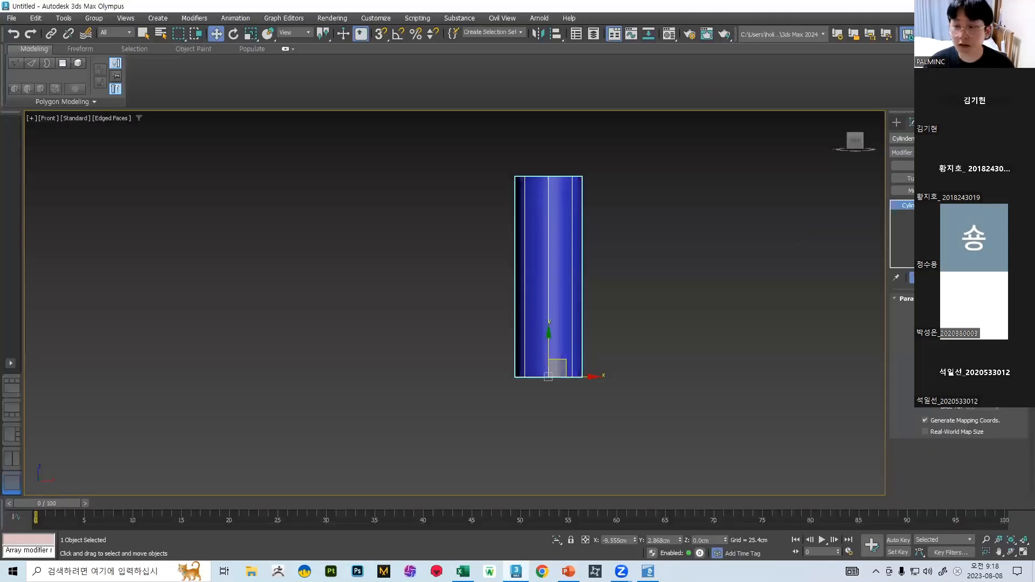
- Raise the cylinder's height segments to 20
left_click(997, 334)
left_click(997, 334)
left_click(997, 334)
left_click(997, 334)
left_click(997, 334)
left_click(997, 335)
left_click(997, 334)
left_click(997, 334)
left_click(997, 334)
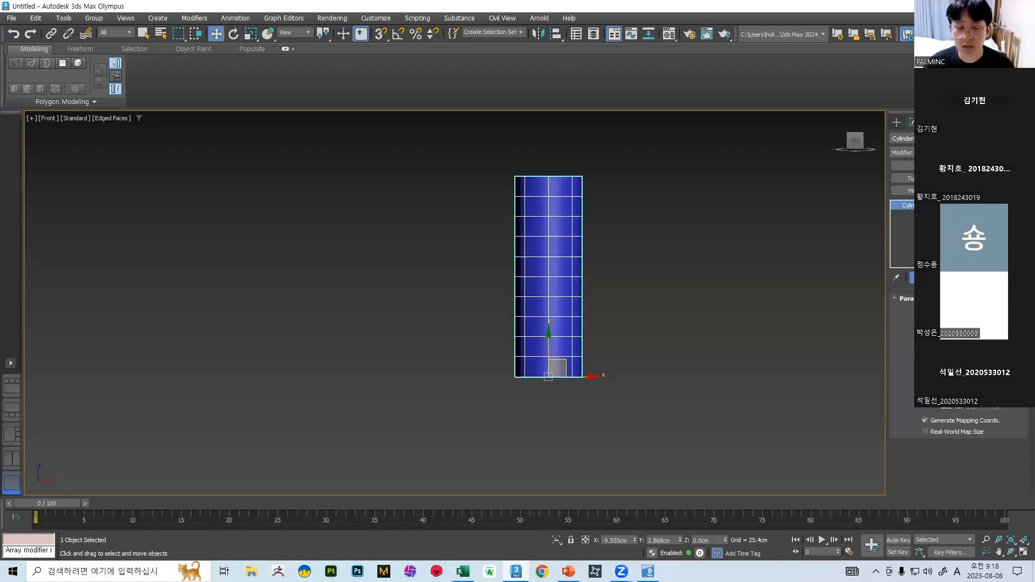
left_click(997, 334)
left_click(997, 334)
left_click(997, 334)
left_click(997, 335)
left_click(997, 334)
left_click(997, 334)
left_click(997, 334)
left_click(997, 334)
left_click(997, 334)
left_click(997, 334)
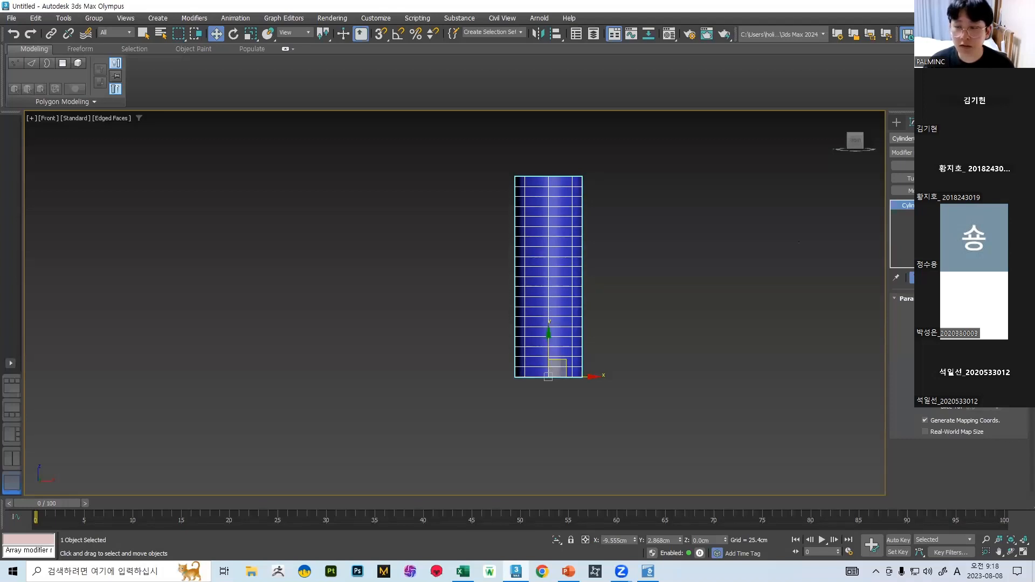
- Increase the segmented cylinder's height to about five and a half times its width
left_click_drag(997, 322, 997, 270)
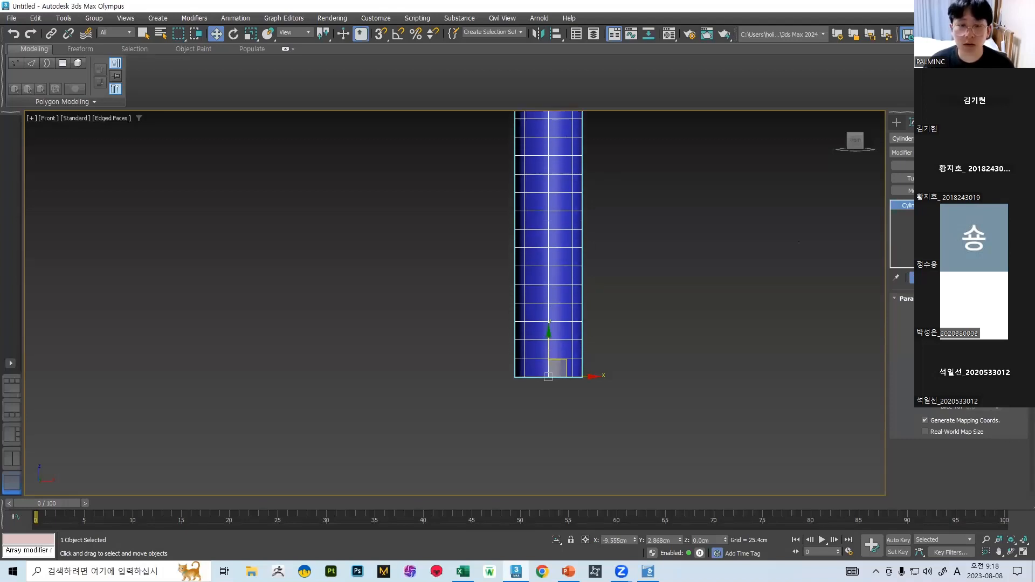
scroll(615, 200, "down", 3)
middle_click_drag(613, 199, 563, 241)
scroll(576, 273, "up", 1)
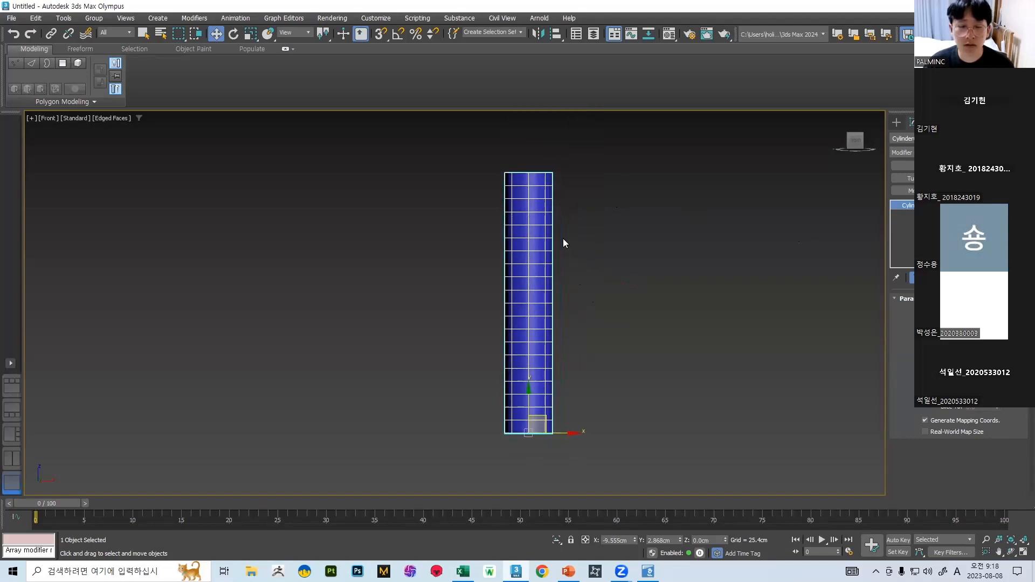
middle_click_drag(641, 258, 618, 250)
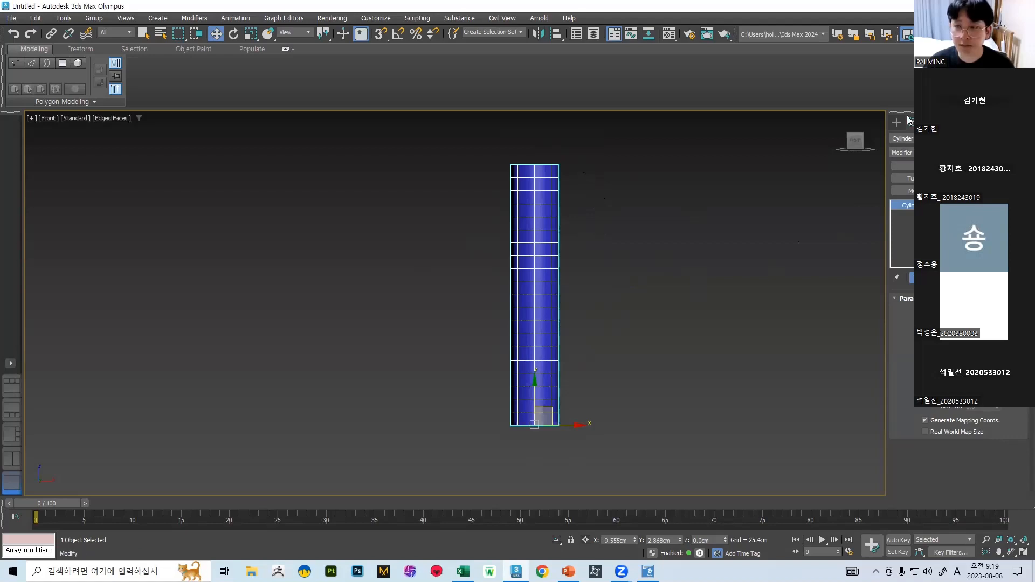
- Convert the tall segmented cylinder to an Editable Poly
right_click(536, 226)
mouse_move(598, 361)
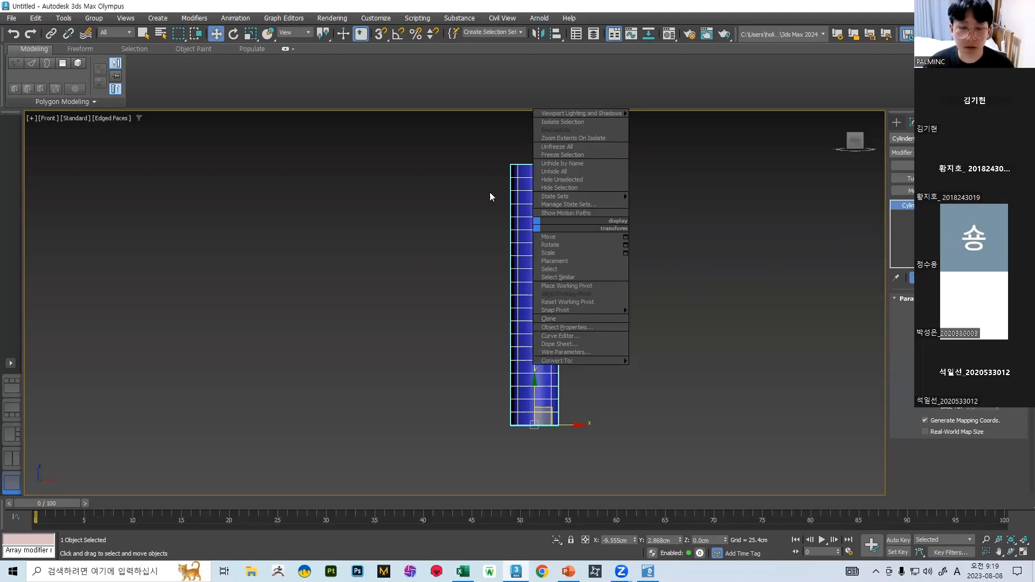
left_click(341, 221)
middle_click_drag(451, 224, 380, 204)
right_click(463, 214)
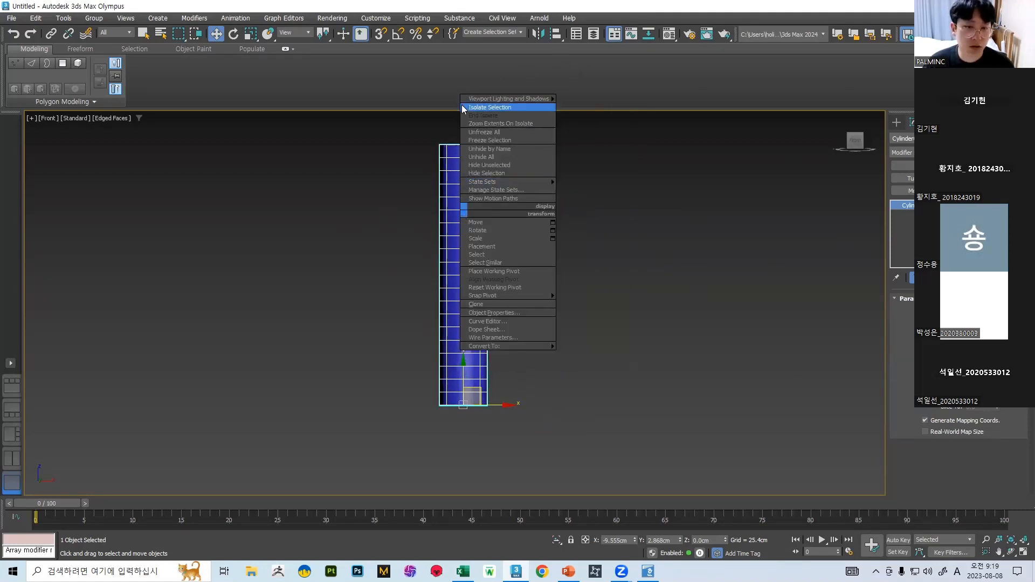
mouse_move(483, 348)
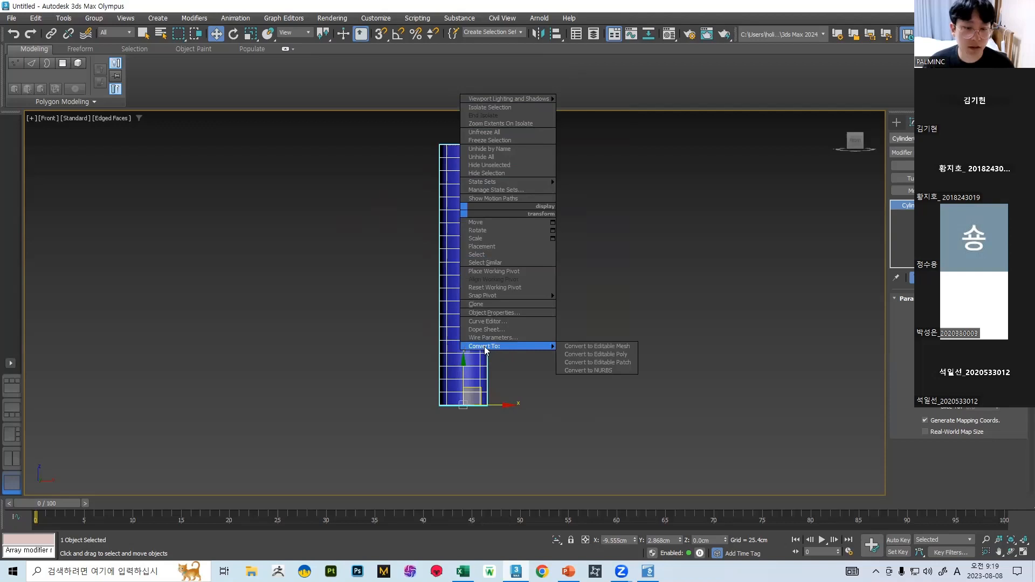
left_click(618, 355)
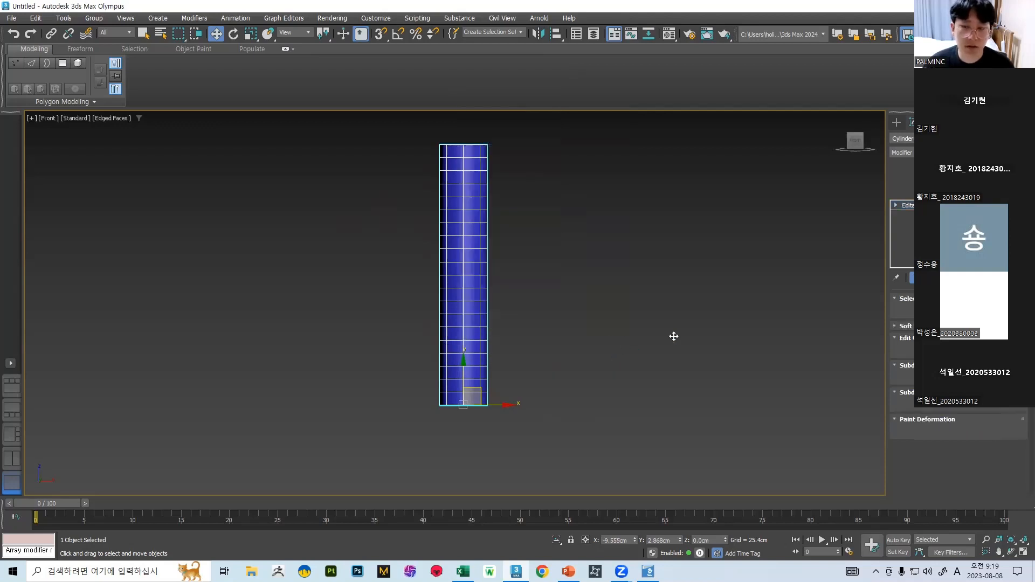
- Try an FFD 2x2x2 modifier on the Editable Poly cylinder and remove it again
left_click_drag(458, 289, 446, 293)
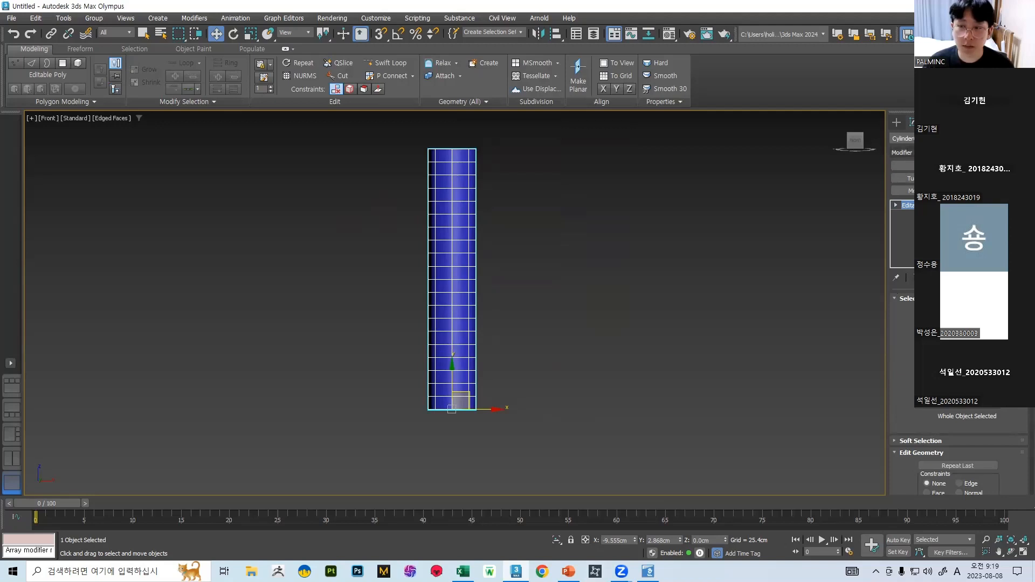
left_click(959, 153)
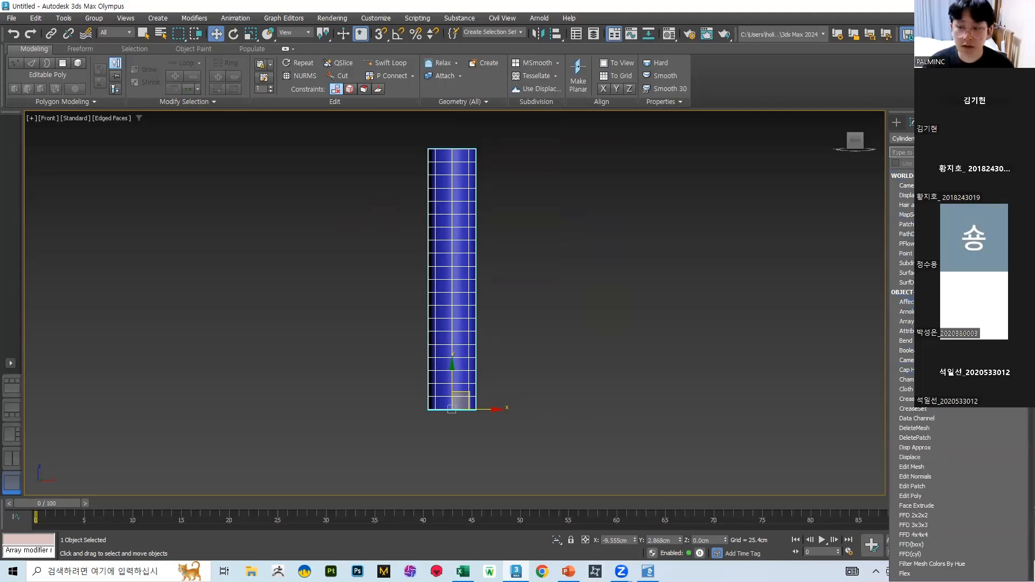
scroll(909, 324, "down", 4)
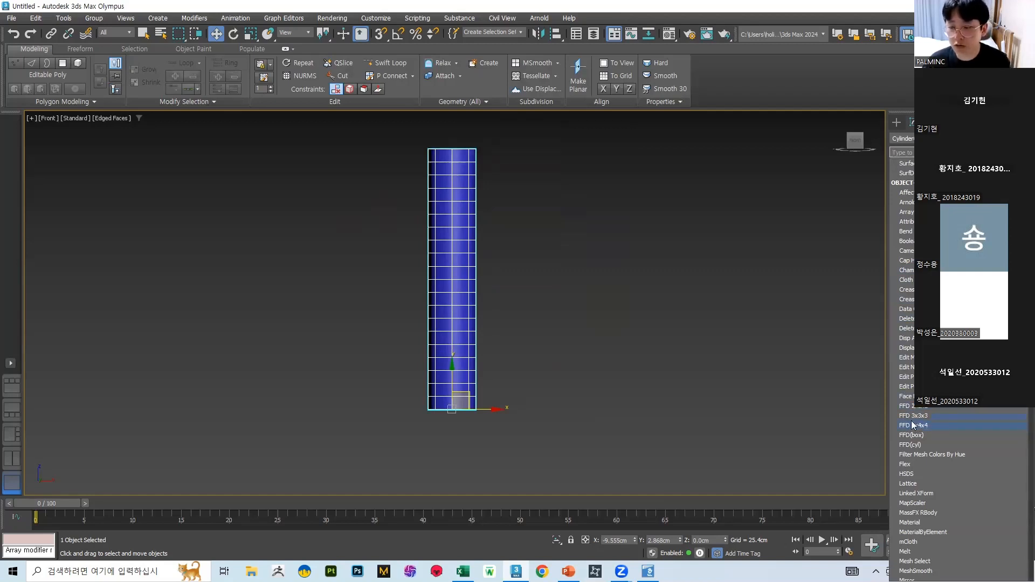
left_click(910, 406)
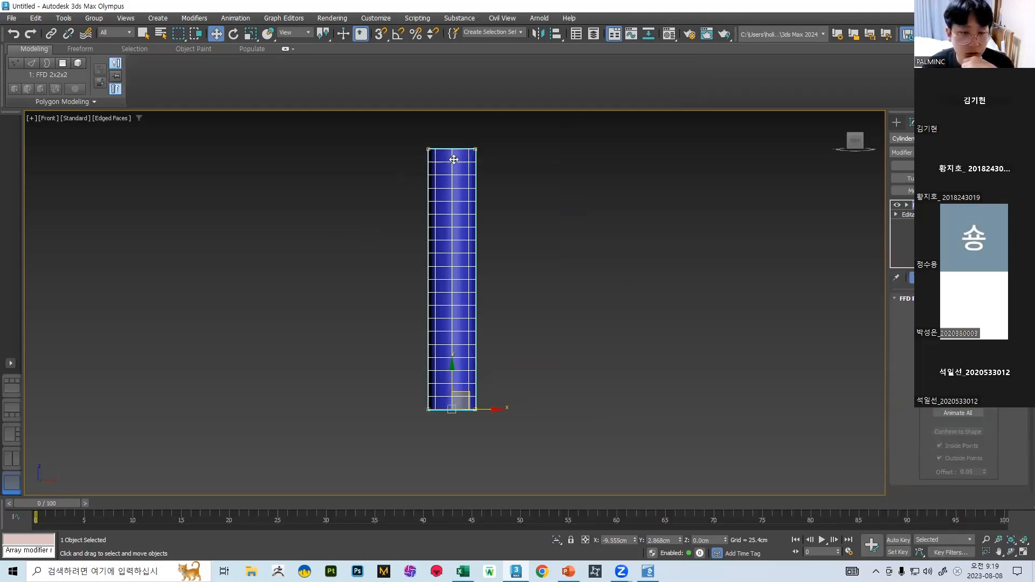
left_click(954, 277)
- Try an FFD 3x3x3 modifier on the cylinder, view its lattice at an angle, and undo it
left_click(956, 153)
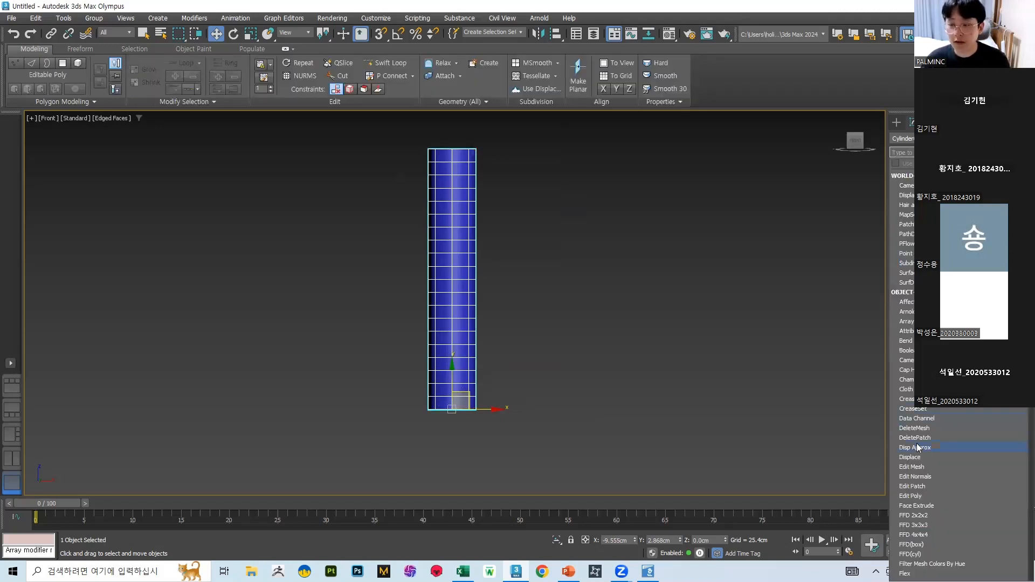
left_click(916, 524)
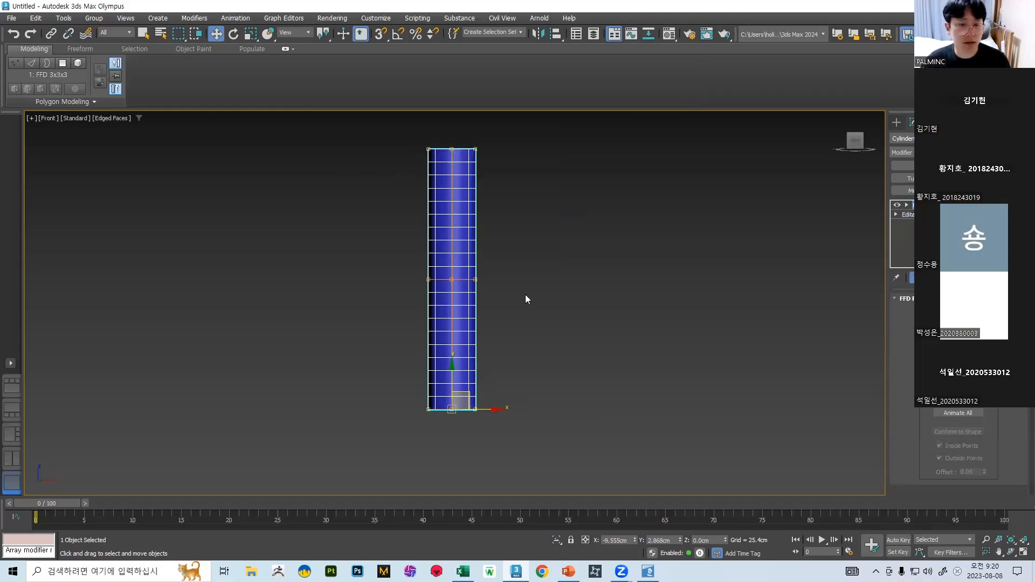
middle_click_drag(484, 221, 462, 237, "alt")
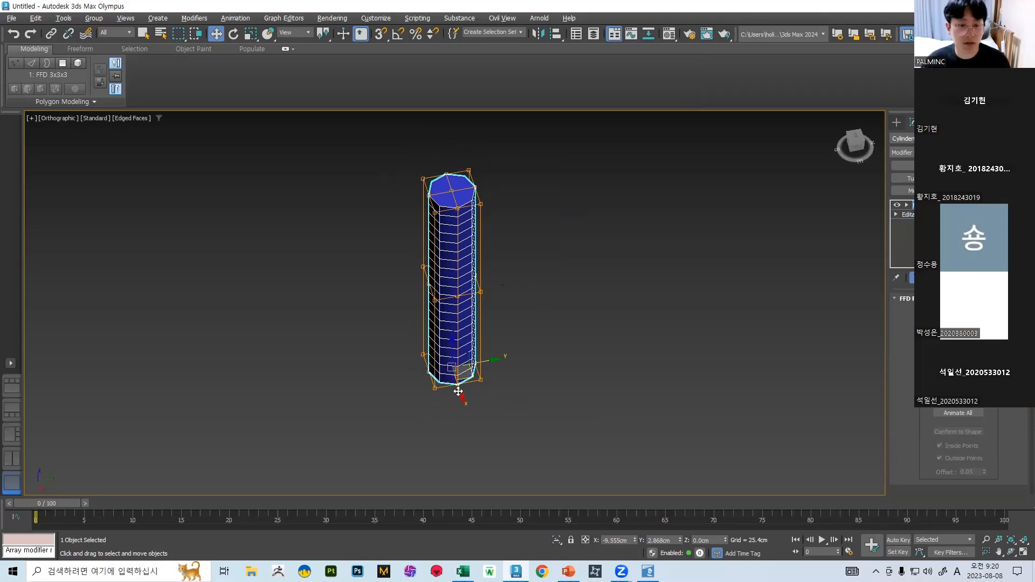
key("ctrl+z")
- Try an FFD 4x4x4 modifier on the cylinder, view its lattice at an angle, and undo it
left_click(956, 152)
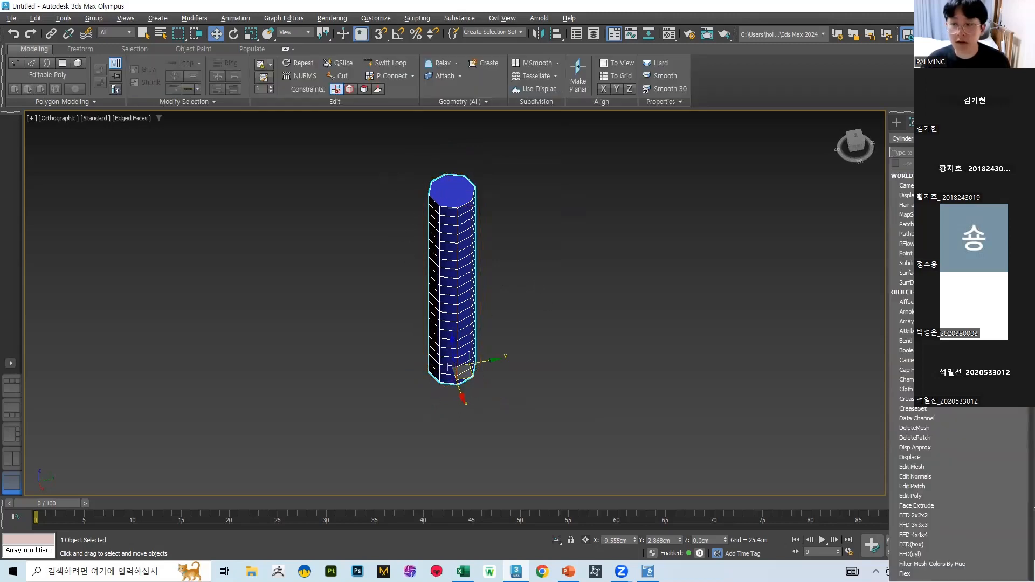
left_click(920, 534)
middle_click_drag(426, 161, 484, 134, "alt")
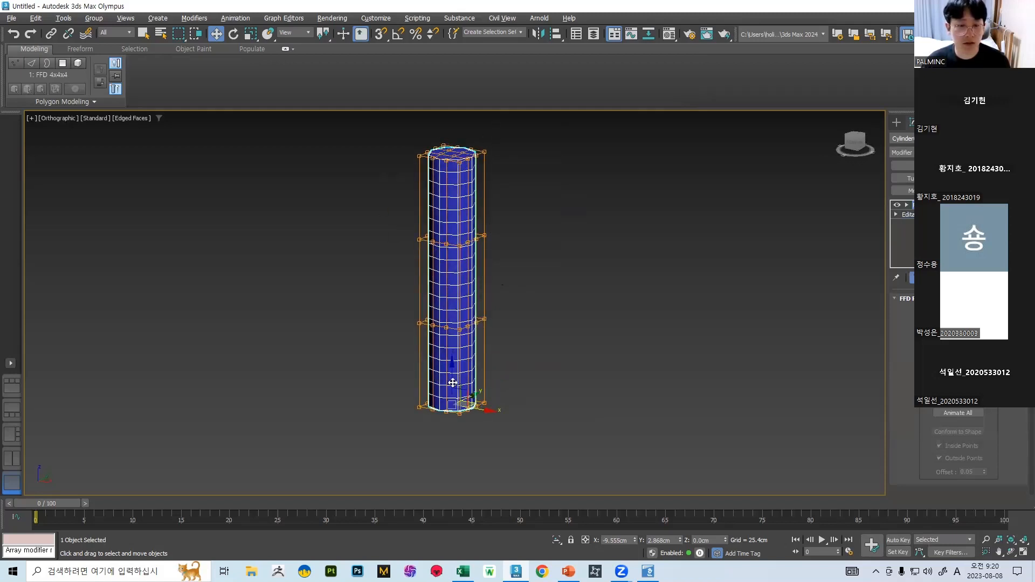
key("ctrl+z")
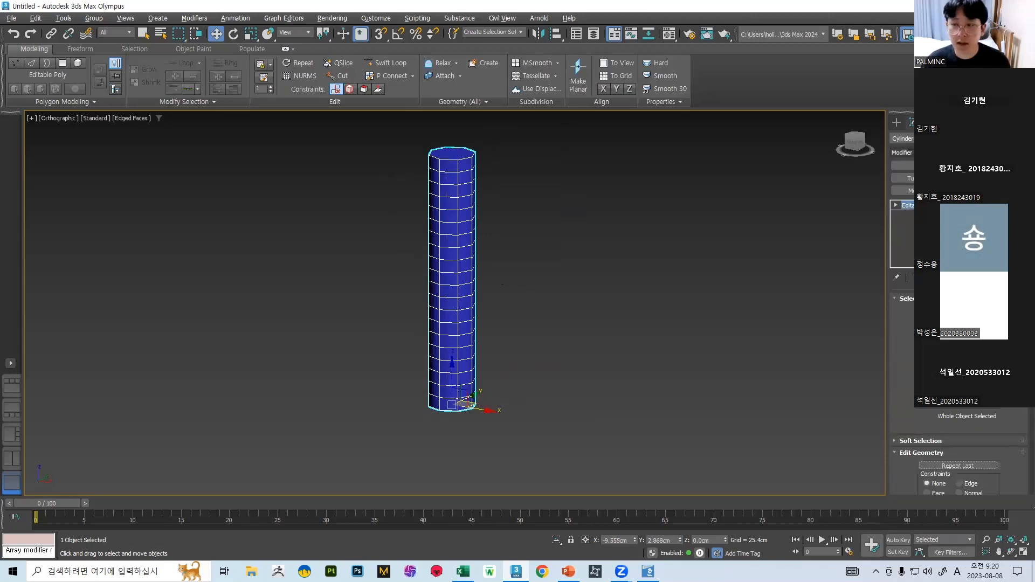
- Apply an FFD(box) modifier to the cylinder with 10 points each in length, width and height
left_click(903, 166)
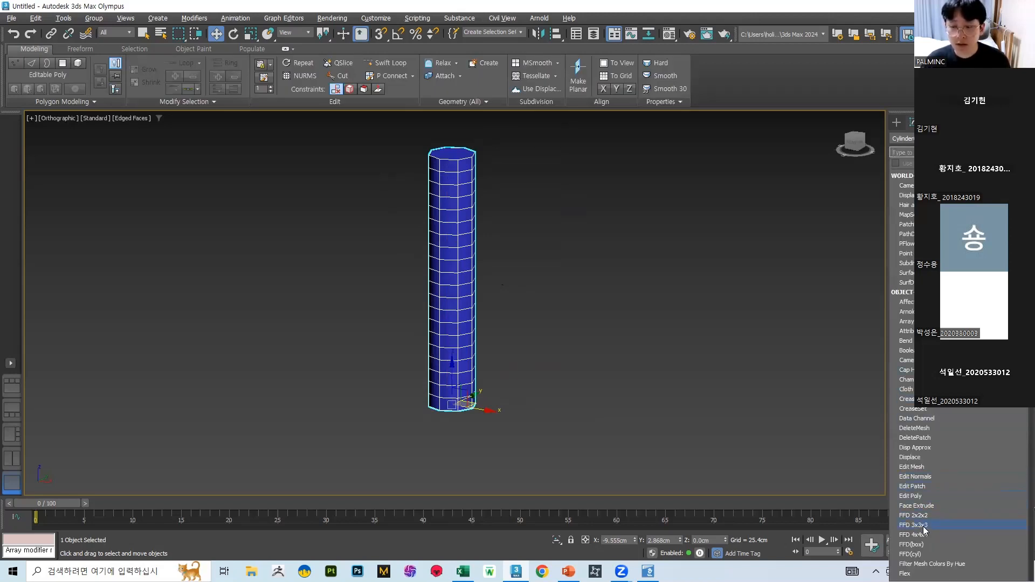
left_click(918, 544)
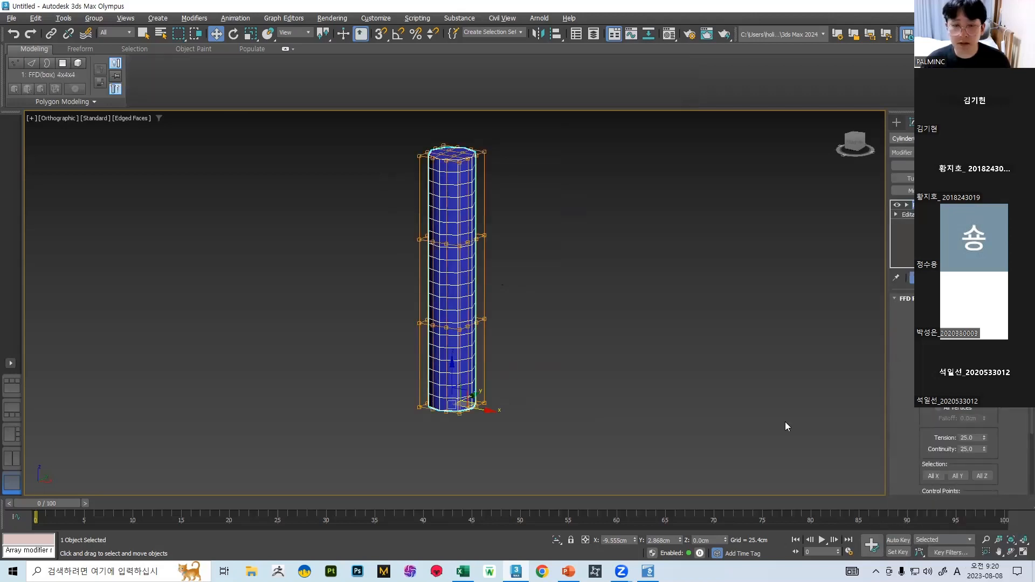
middle_click_drag(547, 183, 608, 215, "alt")
left_click(958, 333)
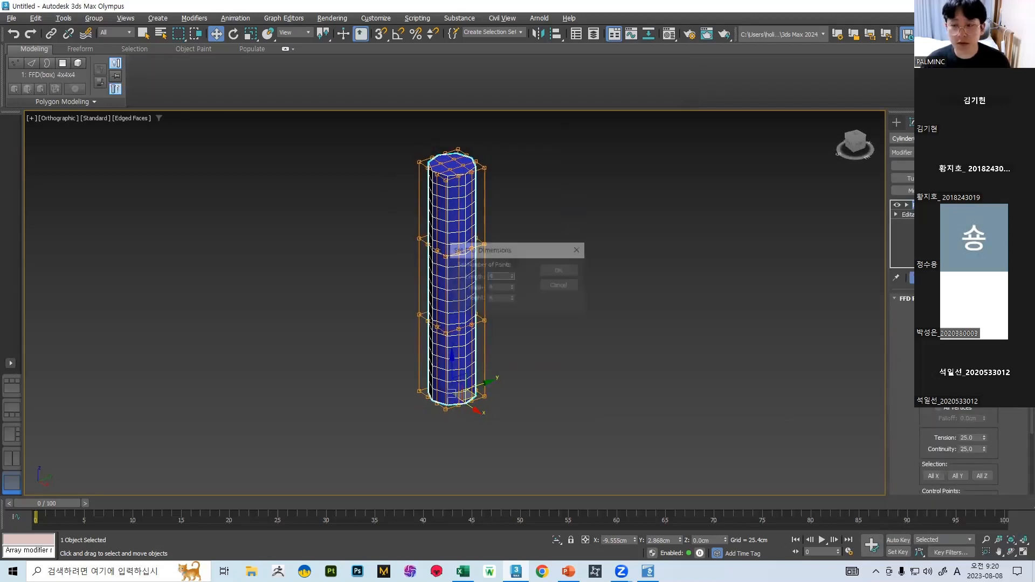
left_click(501, 288)
type("10")
left_click(501, 297)
left_click_drag(502, 289, 485, 279)
left_click(499, 299)
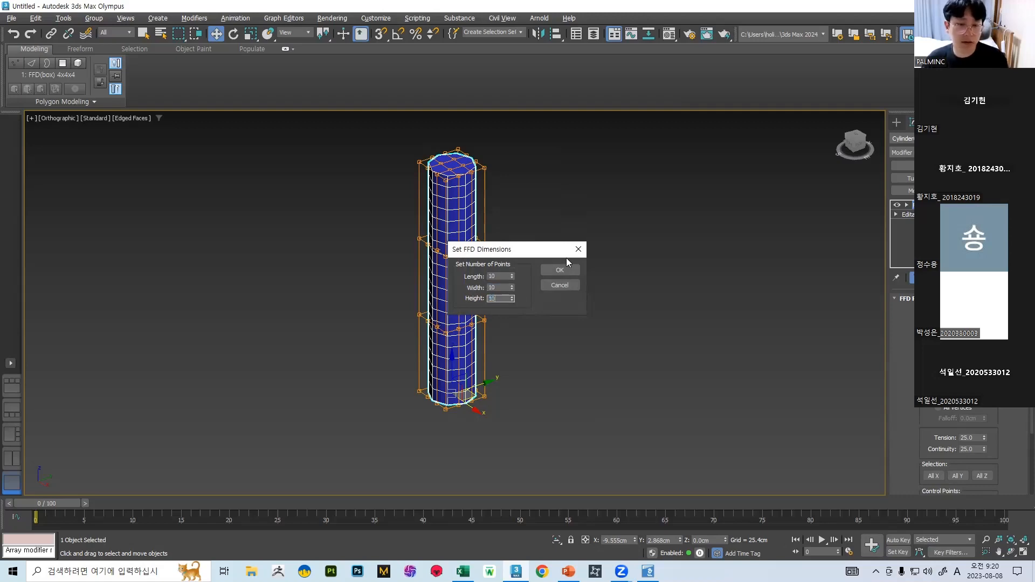
left_click(560, 271)
- Inspect the dense FFD(box) lattice around the cylinder and undo the modifier
scroll(444, 279, "up", 5)
scroll(500, 218, "down", 3)
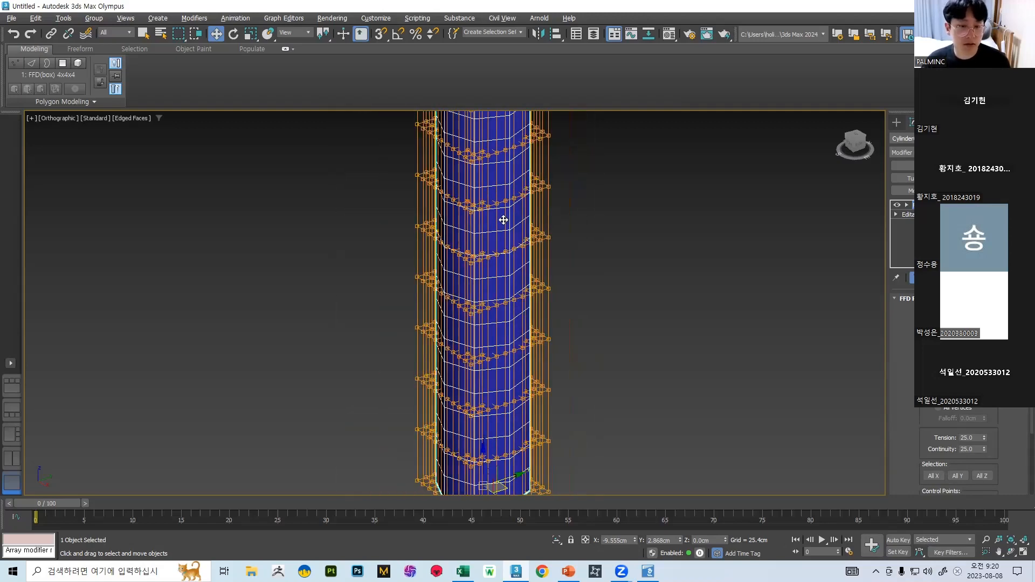
scroll(540, 162, "down", 3)
middle_click_drag(540, 151, 448, 230)
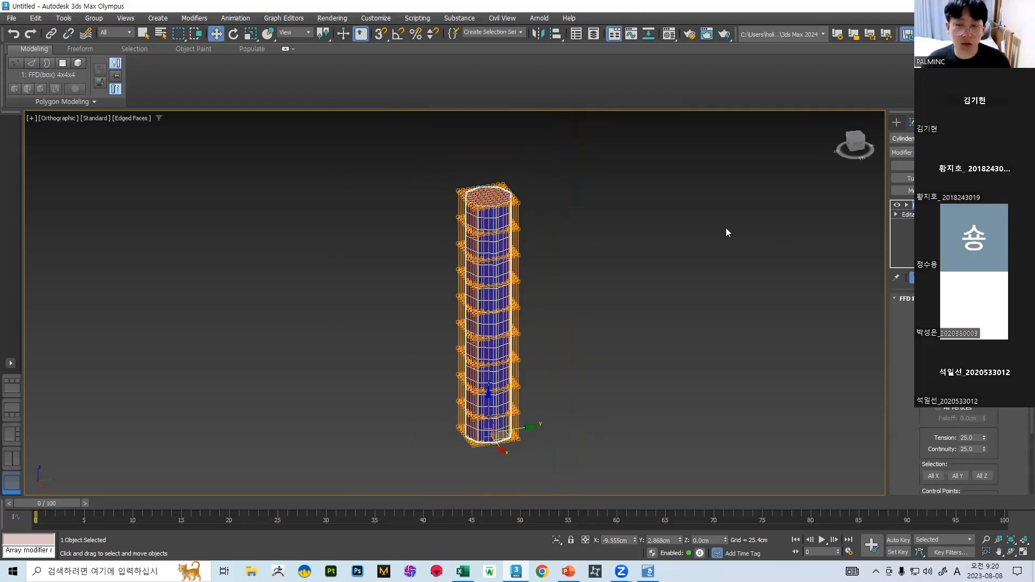
key("ctrl+z")
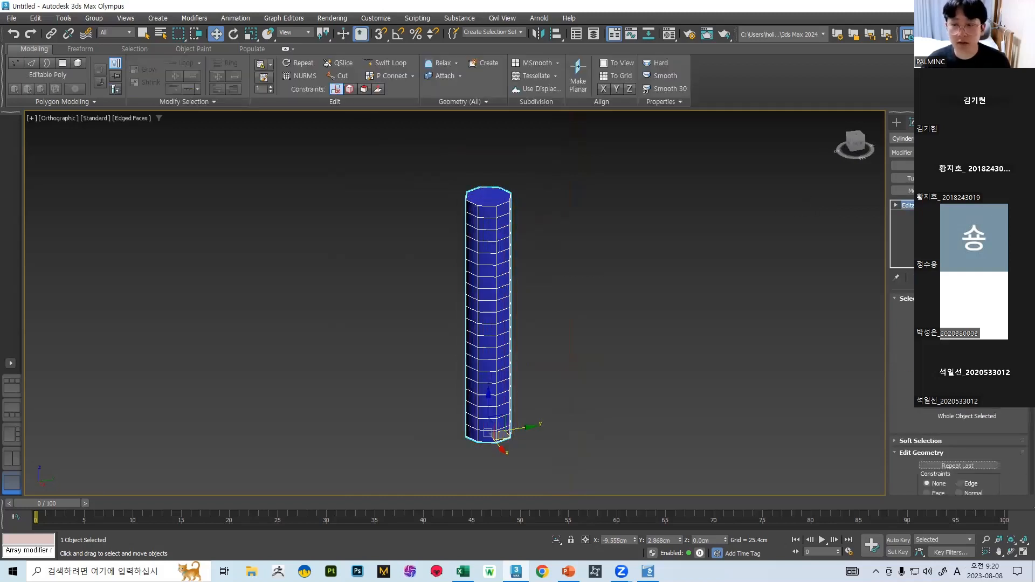
- Apply an FFD 4x4x4 modifier to the cylinder and show the whole lattice in the front view
left_click(902, 152)
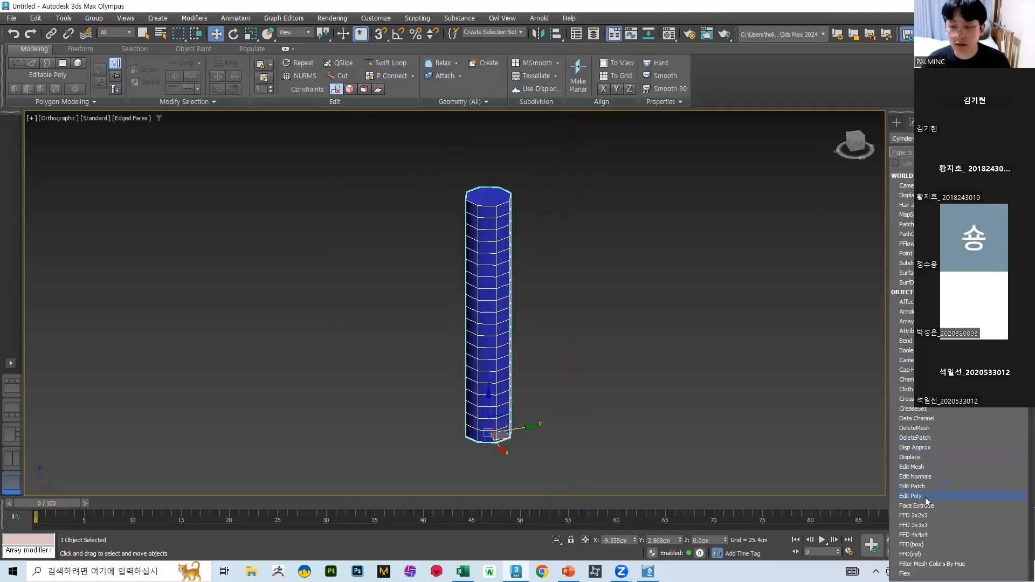
left_click(922, 539)
key("f")
middle_click_drag(525, 218, 513, 356)
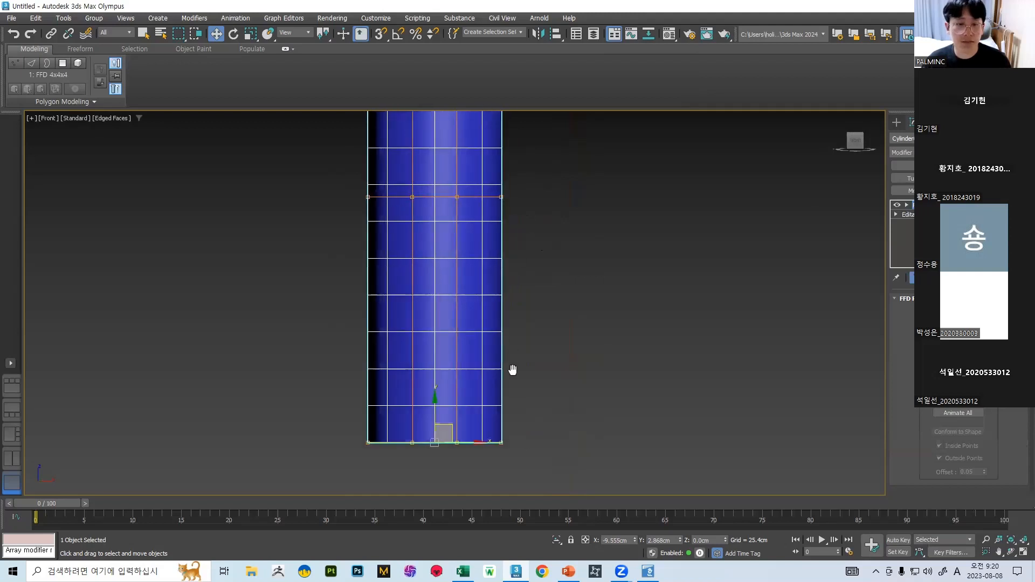
scroll(515, 360, "down", 3)
scroll(504, 266, "down", 2)
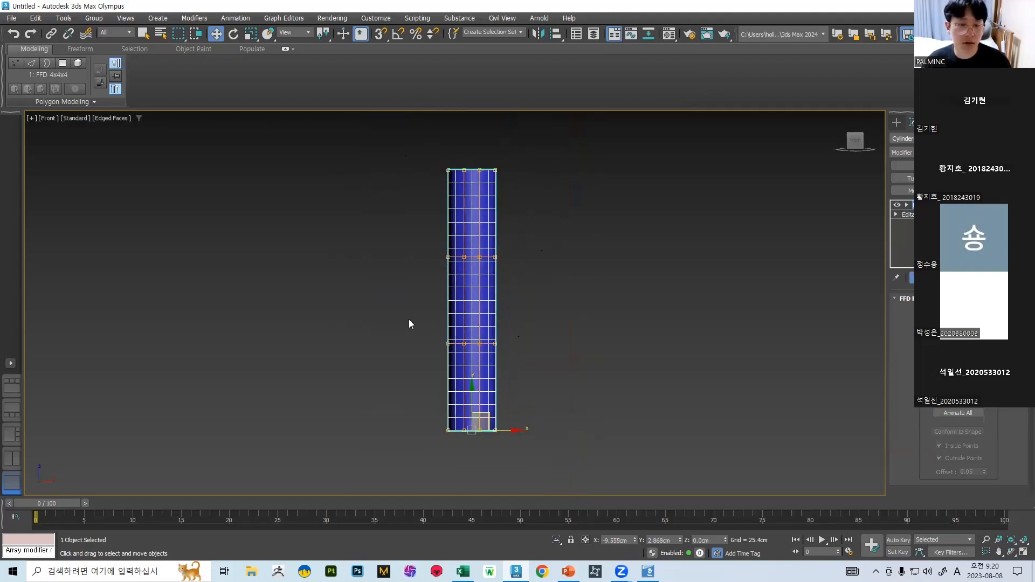
- Activate the Control Points level of the FFD 4x4x4 modifier
left_click(907, 205)
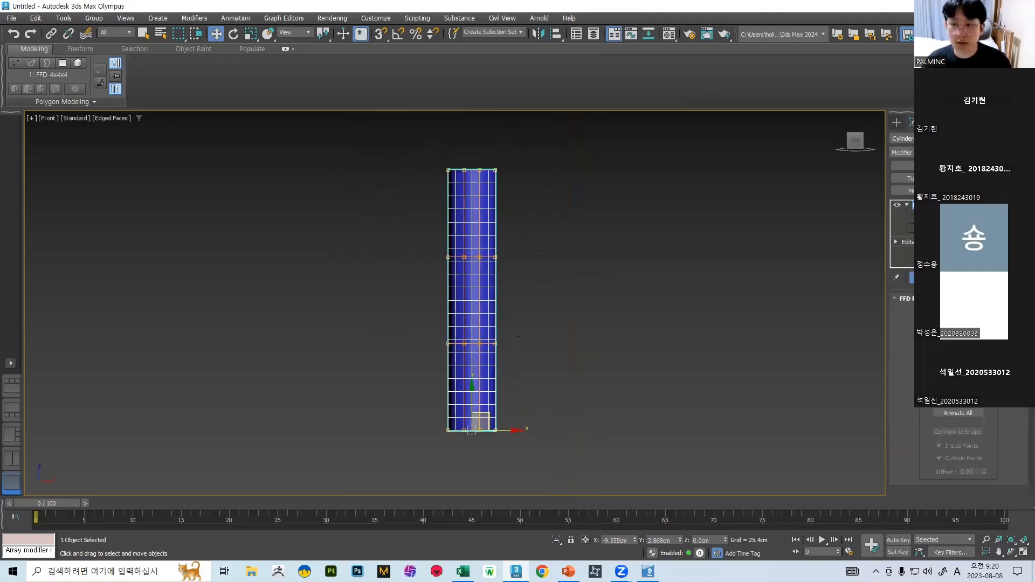
left_click(930, 213)
left_click(907, 204)
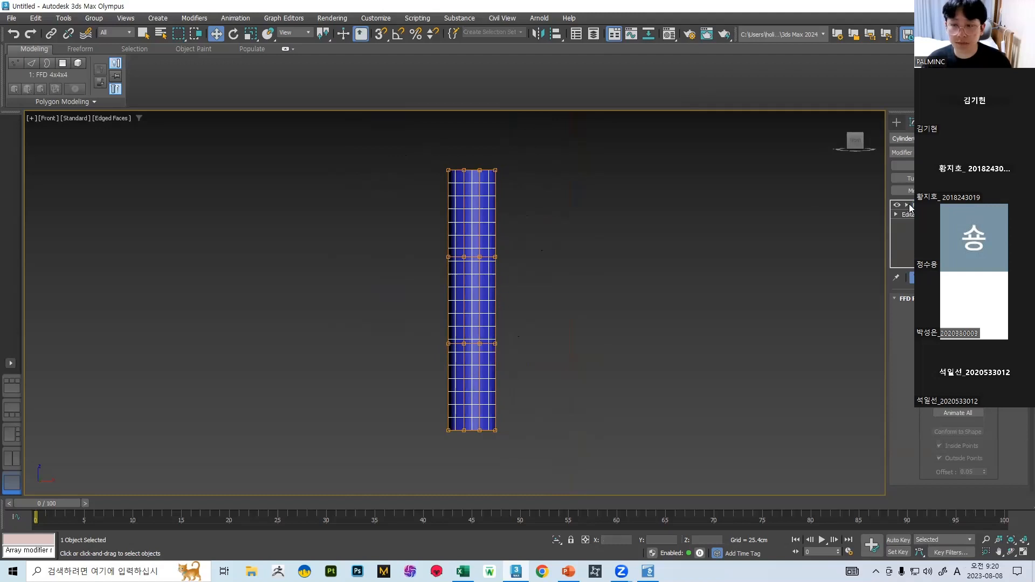
left_click(929, 204)
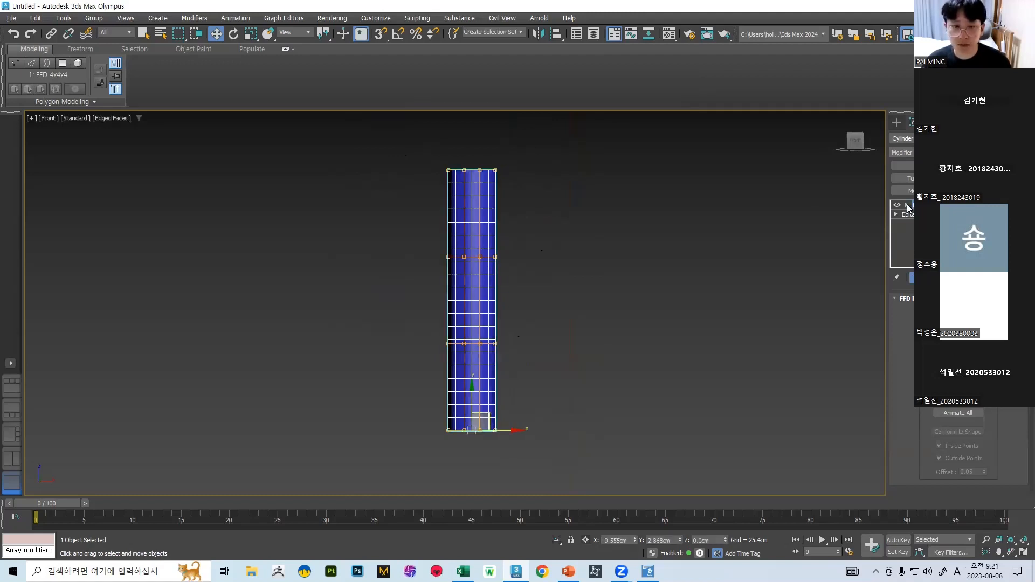
left_click(907, 204)
left_click(932, 214)
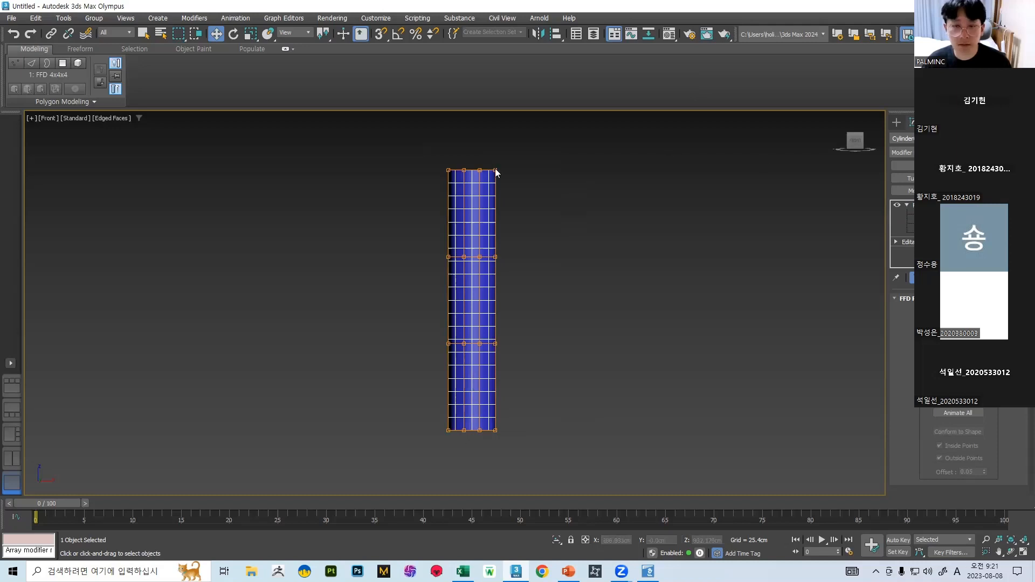
- Try moving single control points of the lattice's upper middle ring and undo each move
middle_click_drag(529, 232, 506, 244)
left_click_drag(332, 232, 636, 320)
middle_click_drag(633, 309, 480, 312, "alt")
scroll(481, 274, "up", 5)
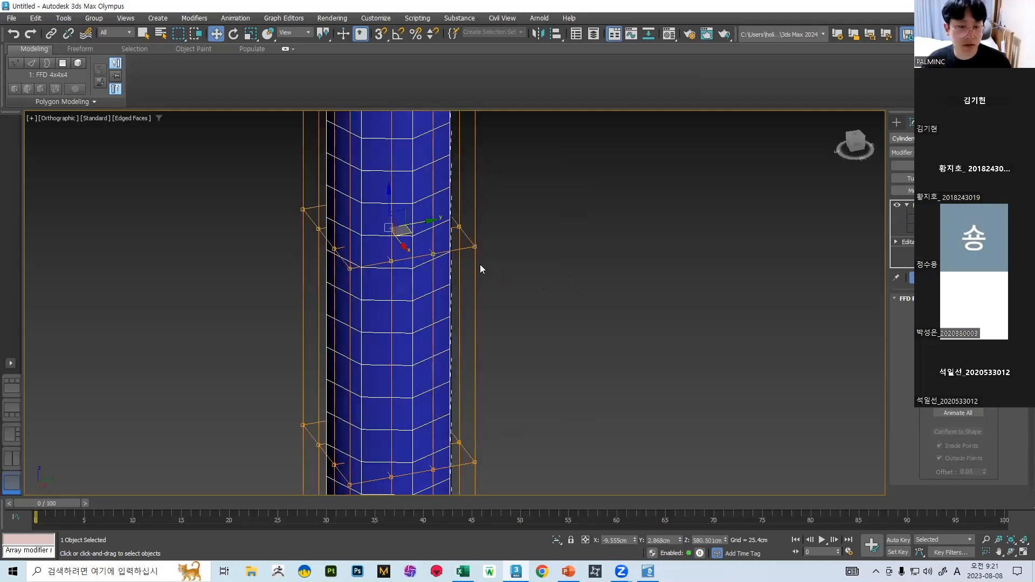
left_click(473, 245)
left_click_drag(489, 250, 605, 350)
key("ctrl+z")
left_click(432, 253)
left_click_drag(447, 258, 487, 348)
key("ctrl+z")
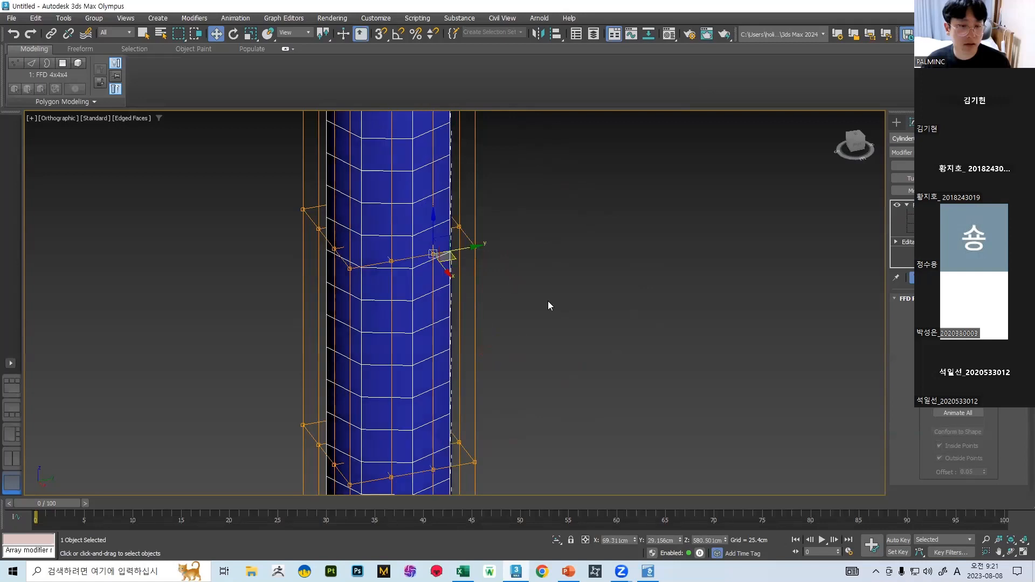
- In the front view, select the lattice's lower middle row of control points
scroll(535, 298, "down", 3)
key("f")
middle_click_drag(543, 215, 535, 337)
middle_click_drag(559, 206, 554, 307)
left_click_drag(614, 345, 228, 205)
scroll(362, 232, "down", 6)
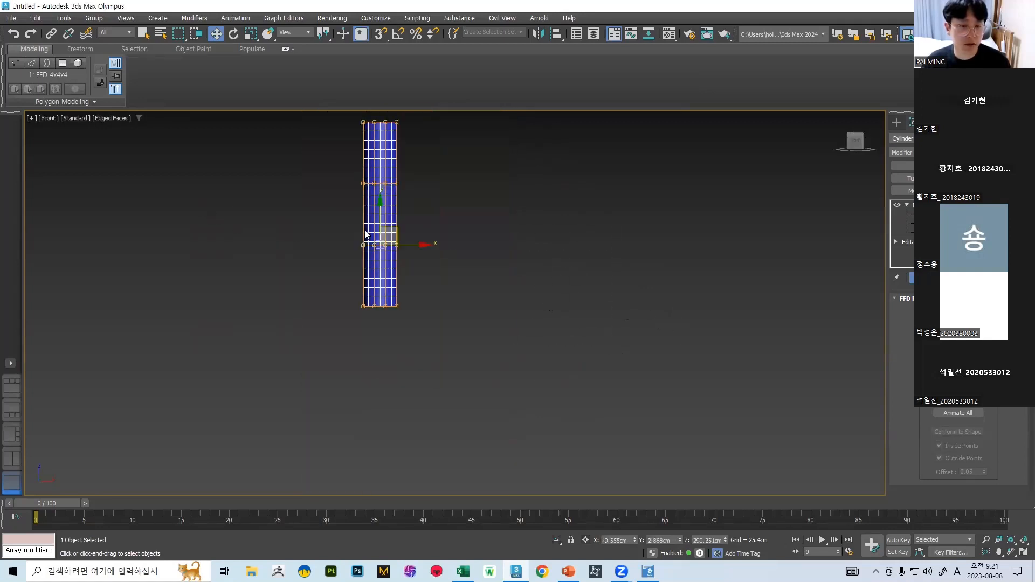
scroll(370, 226, "up", 3)
scroll(408, 238, "down", 3)
middle_click_drag(417, 207, 460, 271)
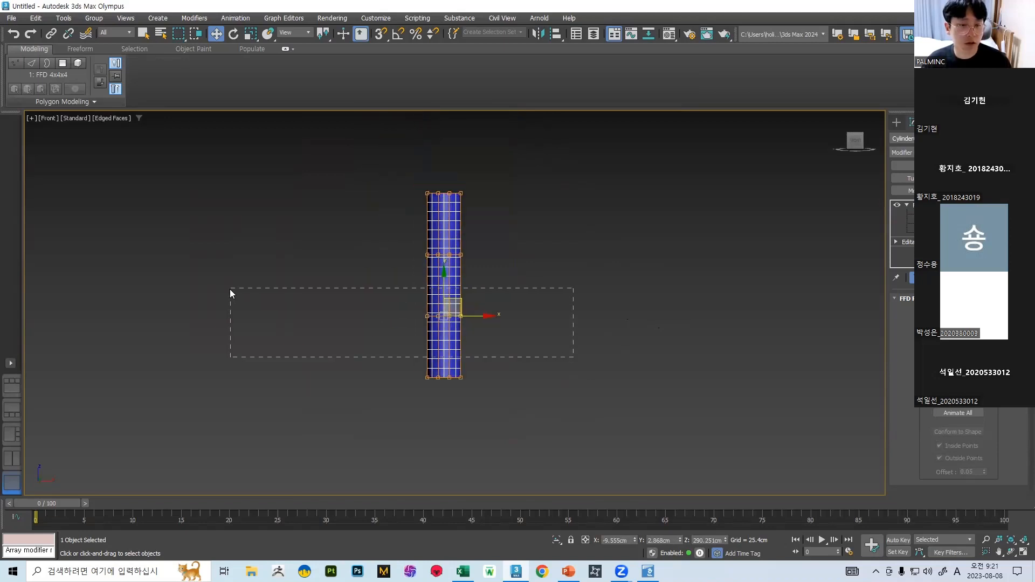
scroll(360, 297, "up", 3)
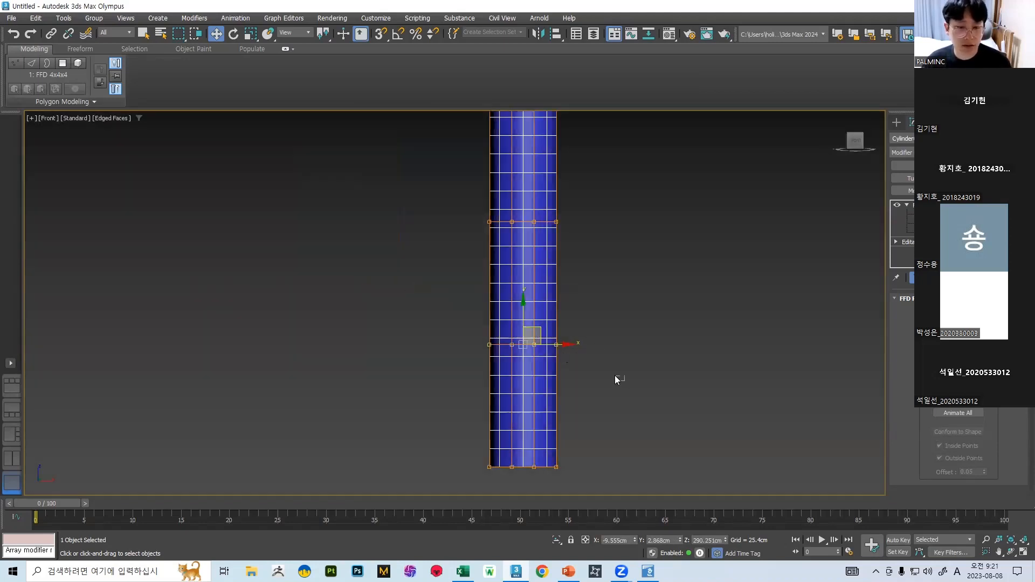
- Cycle through the Select, Move, Rotate and Uniform Scale tools and finish on Select and Move
key("r")
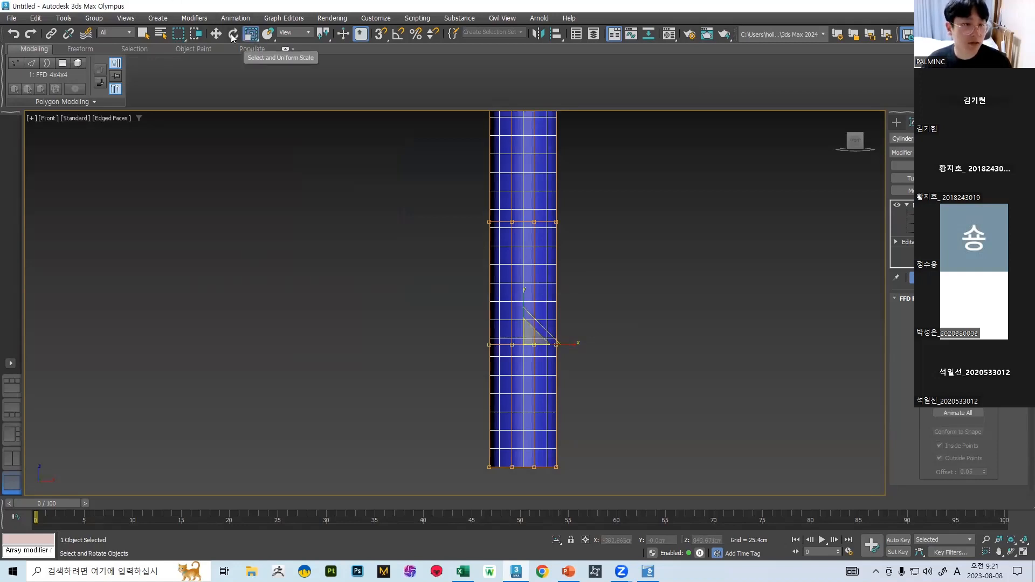
key("q")
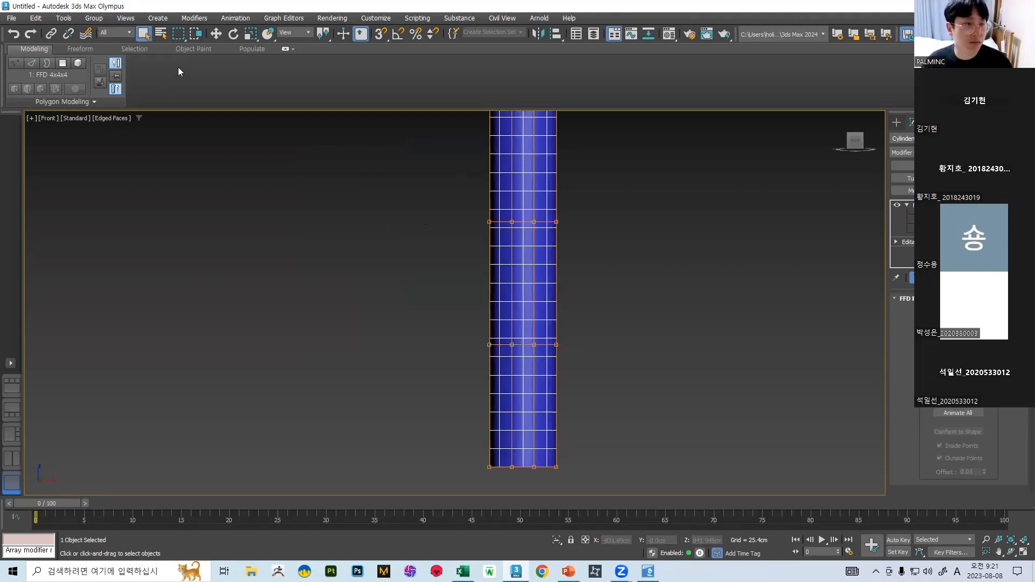
key("w")
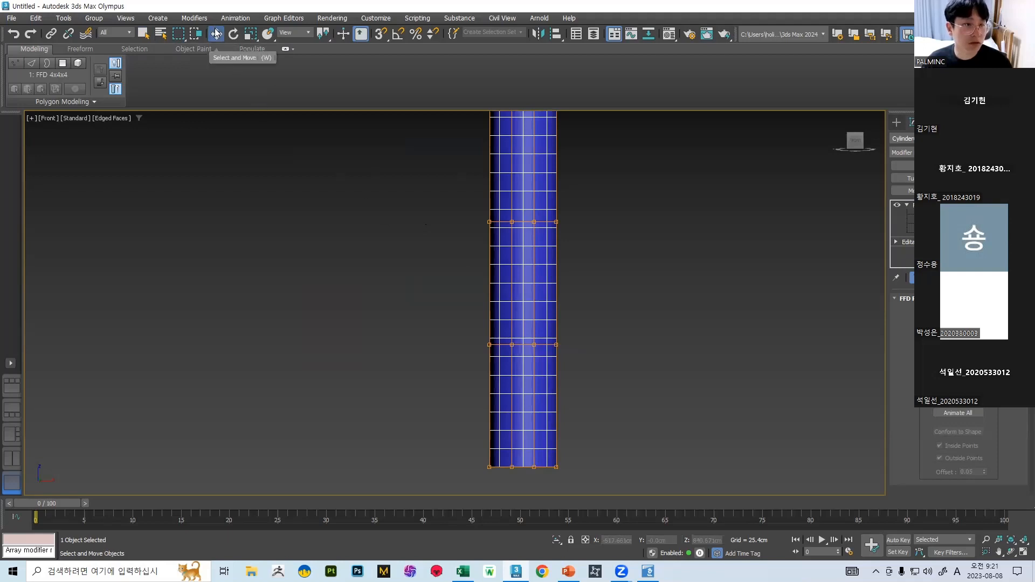
left_click(234, 34)
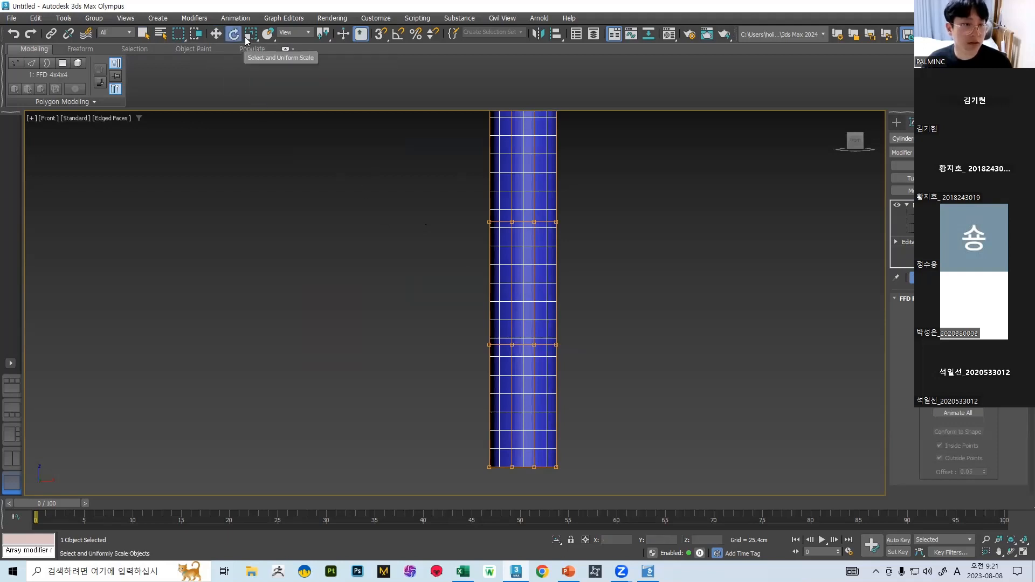
left_click(250, 34)
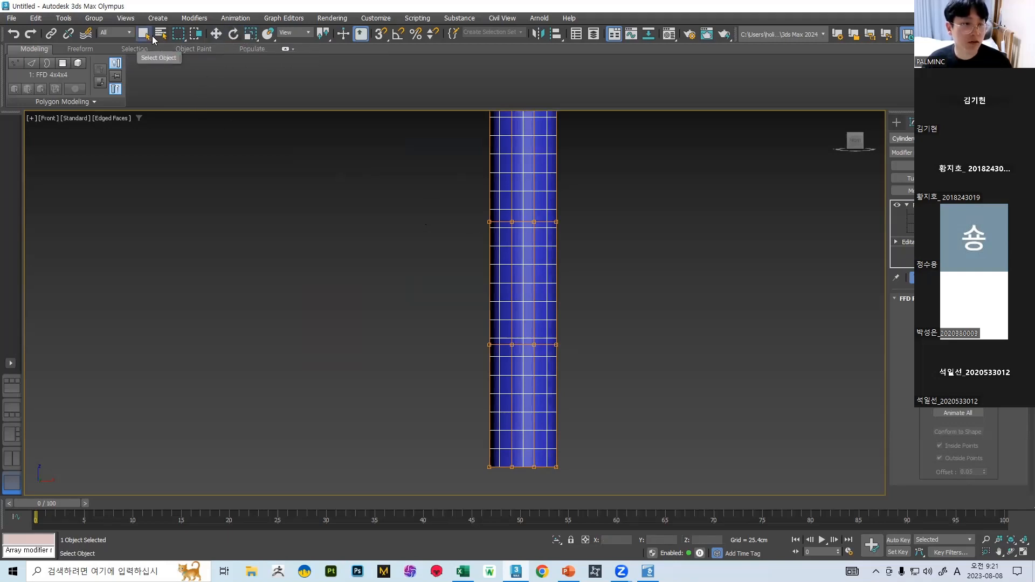
left_click(215, 34)
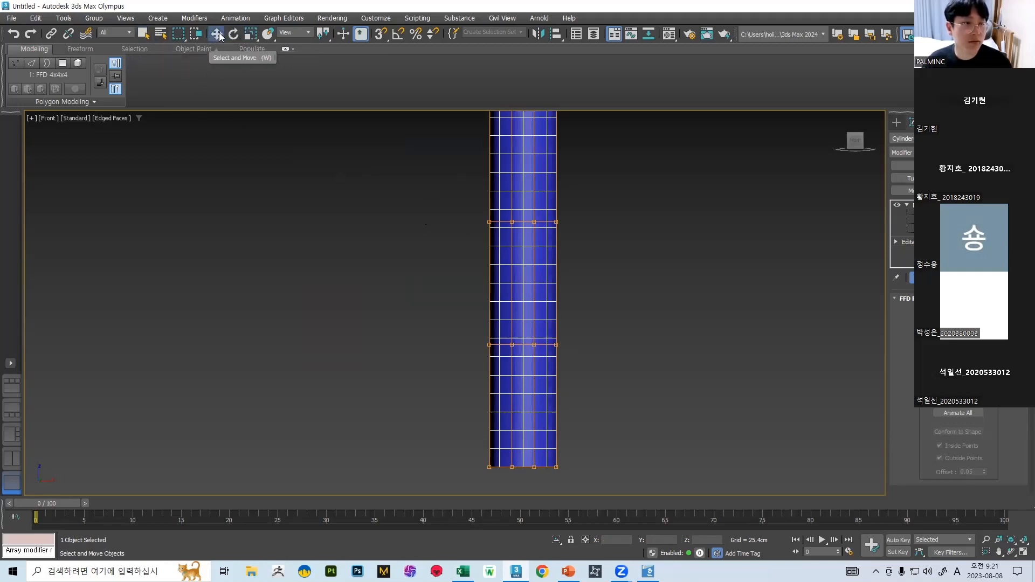
- Select the lattice's upper middle row of control points and cycle through Move and Rotate, finishing on Uniform Scale
left_click(251, 35)
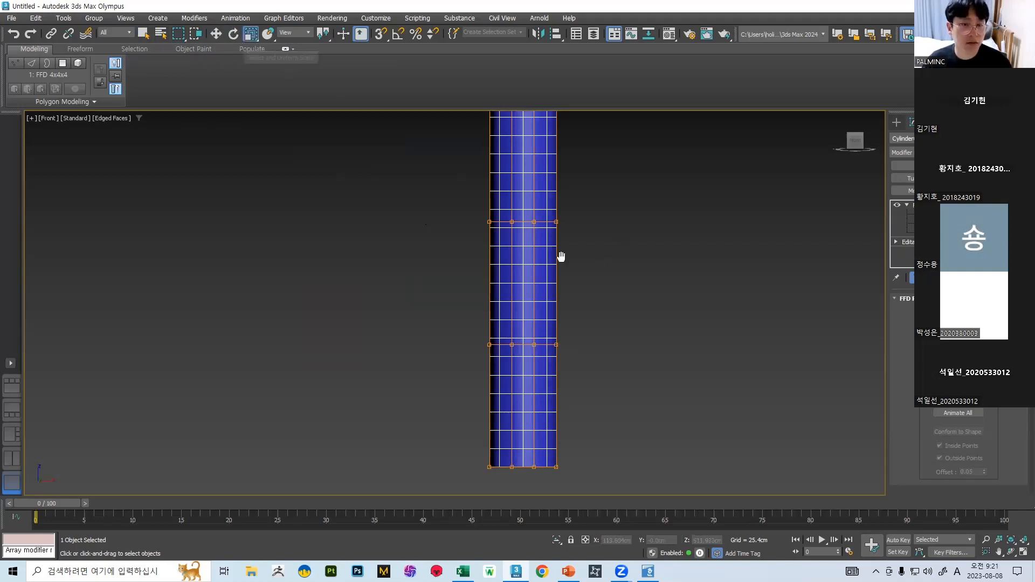
middle_click_drag(573, 252, 493, 238)
left_click_drag(329, 180, 528, 231)
middle_click_drag(528, 230, 515, 277)
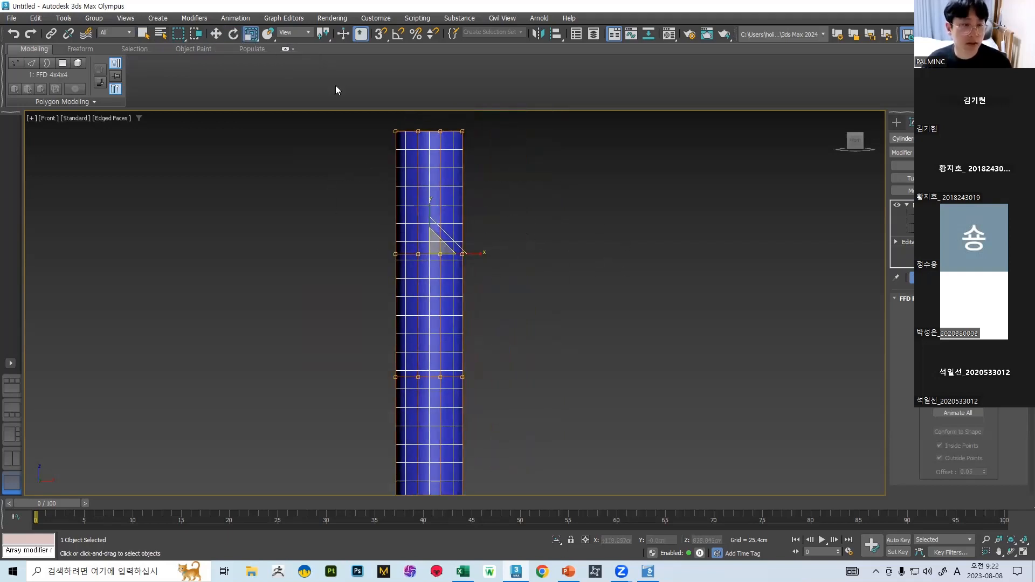
key("w")
key("e")
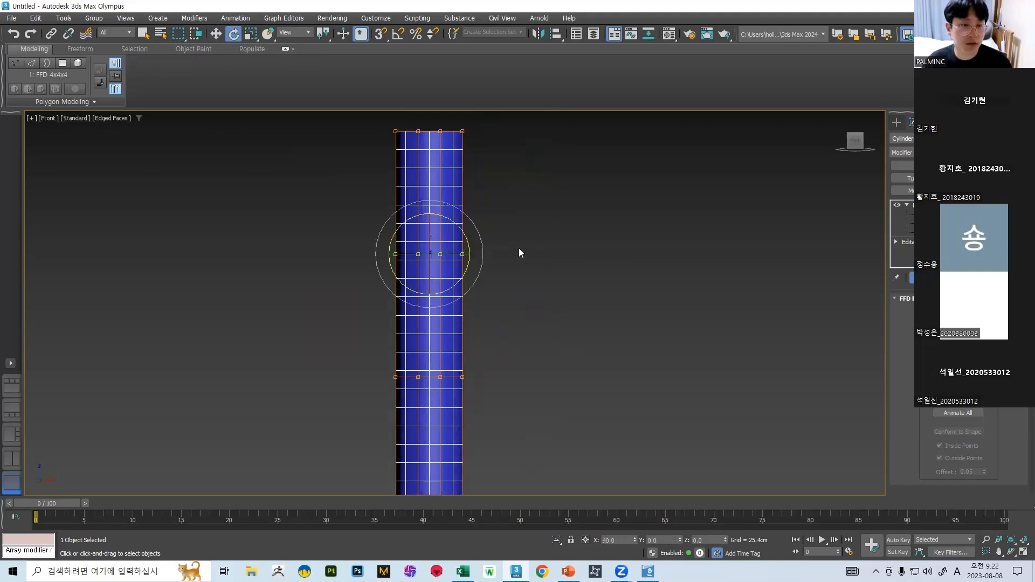
key("r")
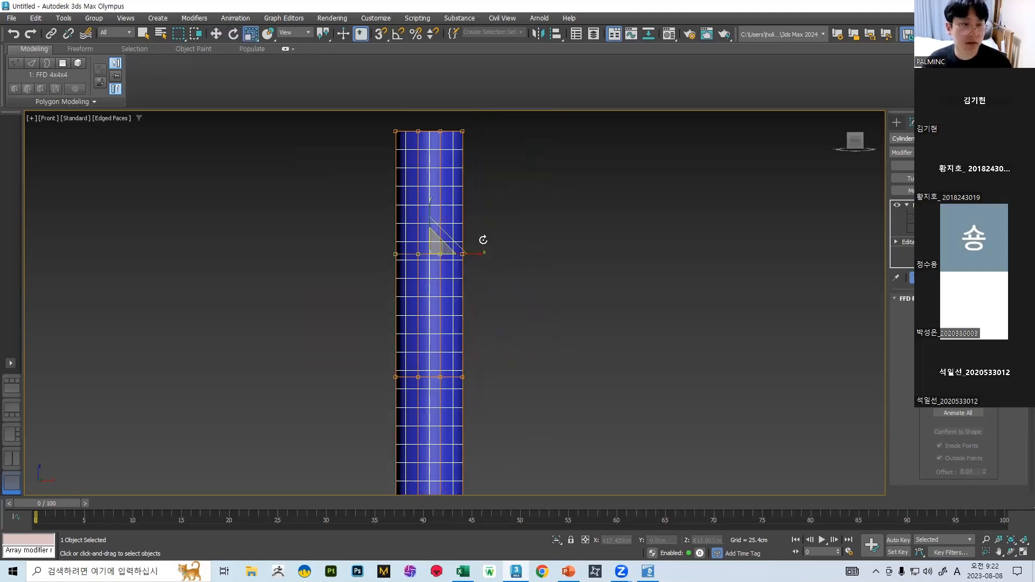
- Select the lattice's lower middle row of control points in the front view
middle_click_drag(470, 310, 464, 286)
scroll(464, 302, "down", 2)
left_click_drag(309, 217, 539, 319)
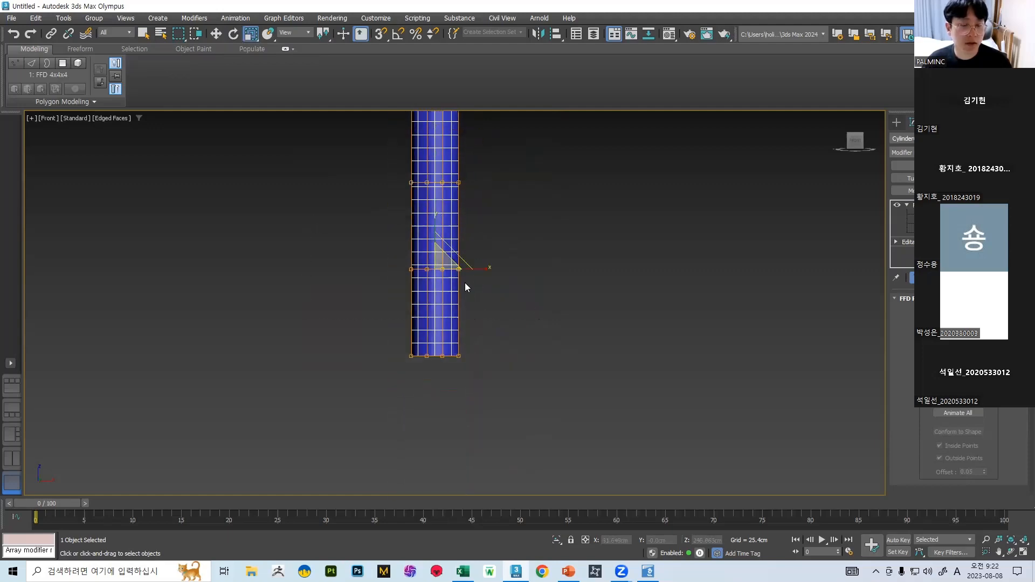
- Try scaling up the lower middle row of control points in an orbited view, return to the front view and undo the scaling
scroll(465, 282, "up", 4)
middle_click_drag(450, 274, 411, 331, "alt")
left_click_drag(417, 244, 425, 300)
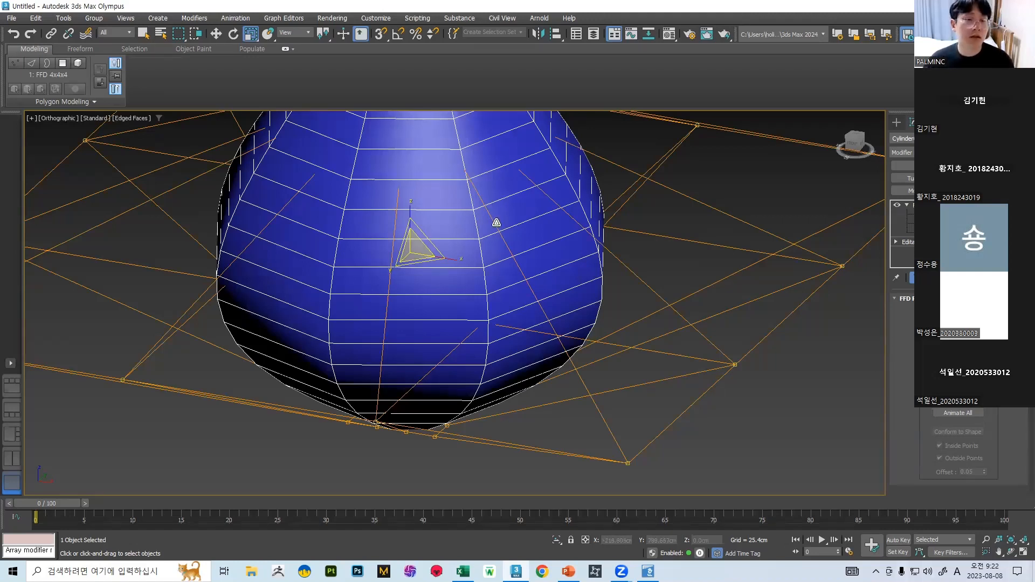
scroll(483, 224, "down", 5)
middle_click_drag(491, 183, 458, 268)
scroll(476, 193, "up", 5)
key("f")
scroll(466, 178, "down", 4)
key("ctrl+z")
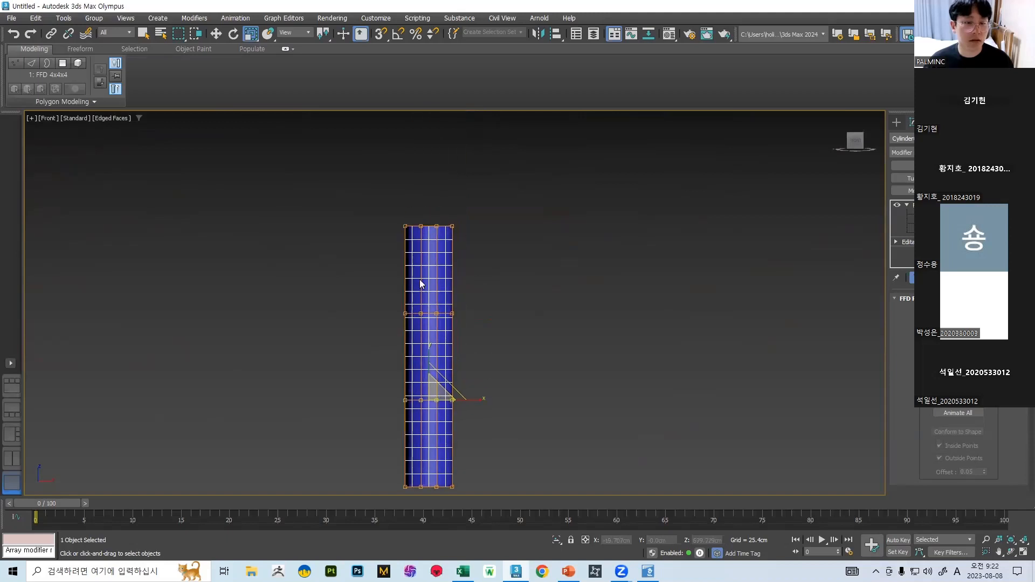
- Scale up the lower middle row of control points uniformly in the front view to swell the cylinder into a round bottle body
left_click_drag(447, 263, 397, 452)
middle_click_drag(460, 134, 451, 238)
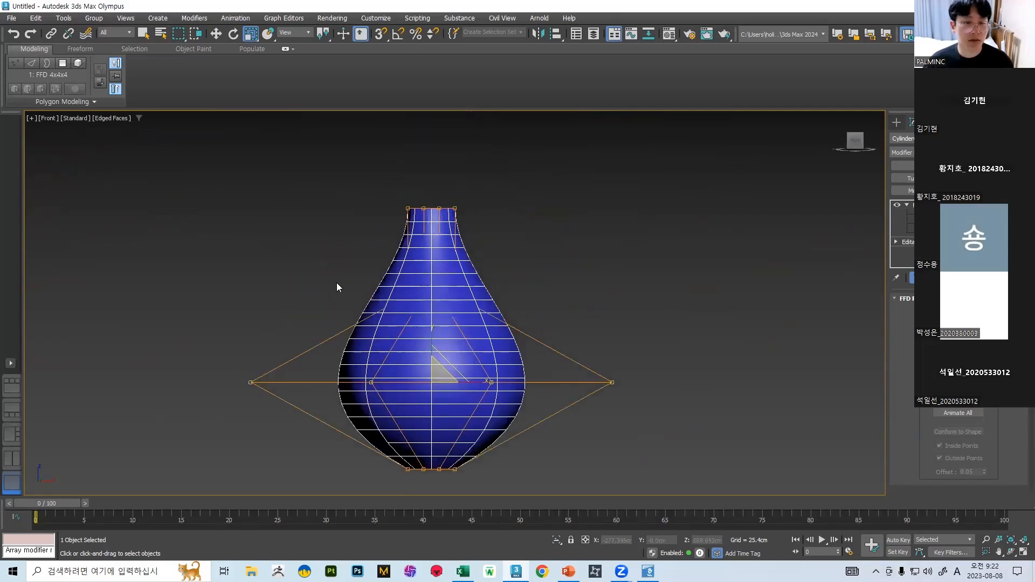
- Select the lattice's upper middle row of control points in wireframe display, restore shading and scale the row uniformly
left_click_drag(527, 327, 296, 291)
scroll(441, 281, "up", 5)
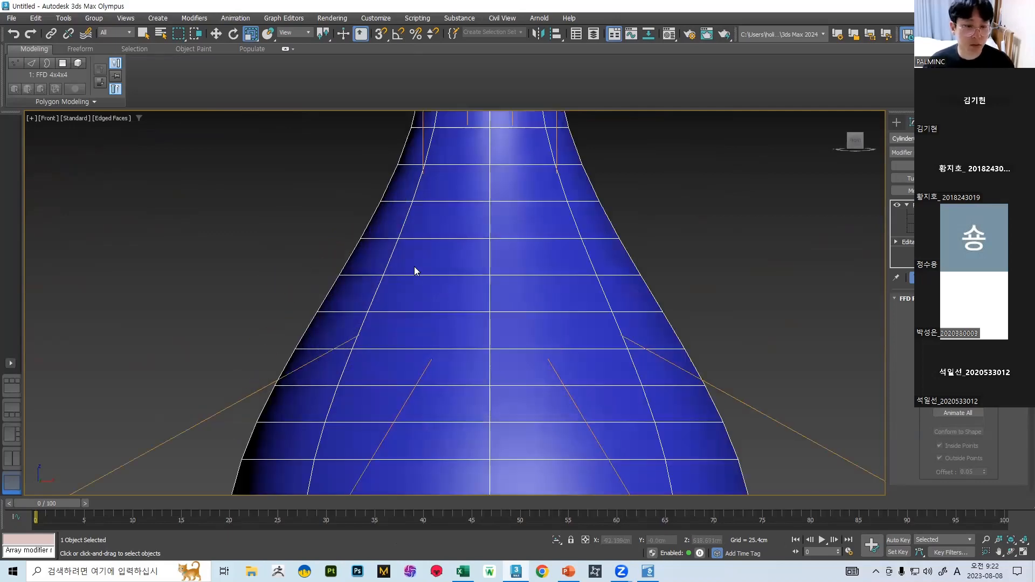
key("F3")
key("F3")
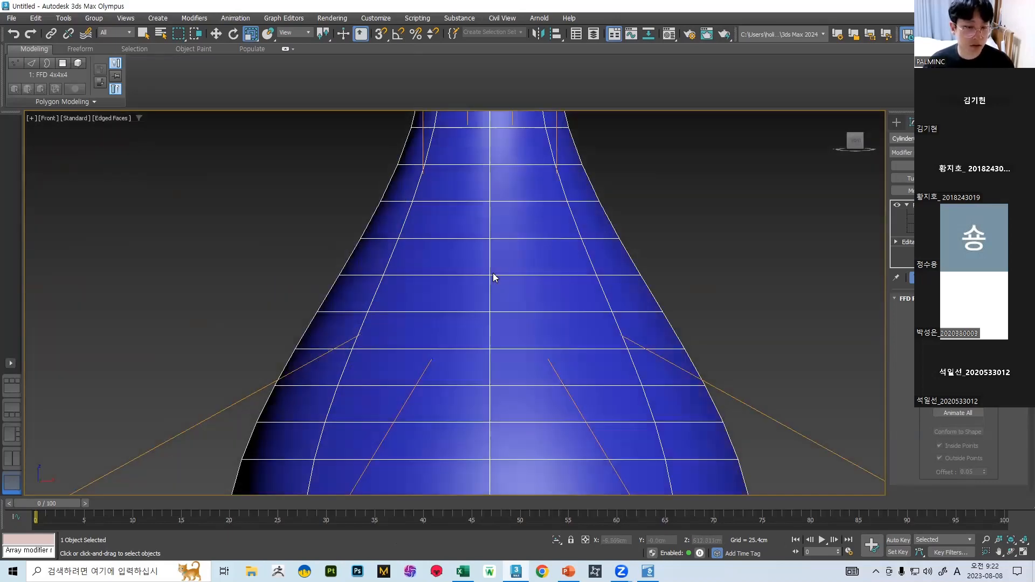
key("F3")
scroll(587, 302, "down", 3)
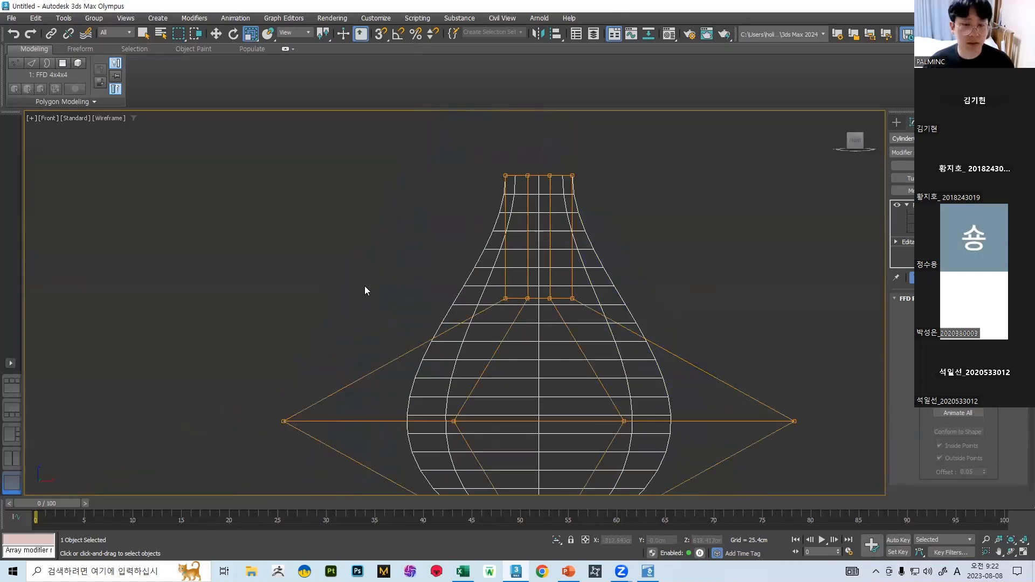
left_click_drag(415, 288, 640, 318)
key("F3")
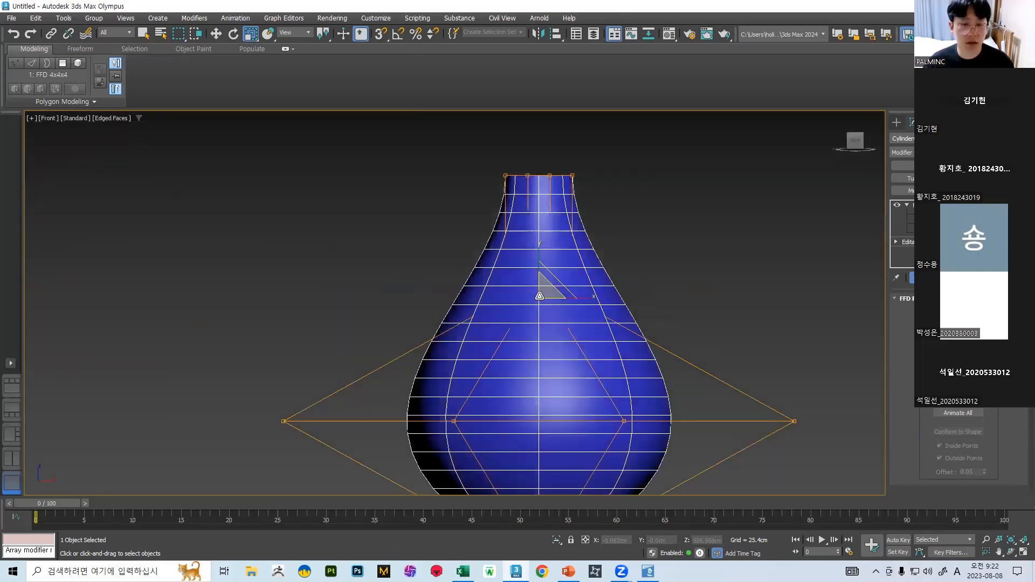
left_click_drag(540, 293, 488, 286)
- Try scaling the lattice's top row of control points, undo it and examine the bottle mouth from above
middle_click_drag(448, 187, 436, 259)
scroll(581, 265, "down", 2)
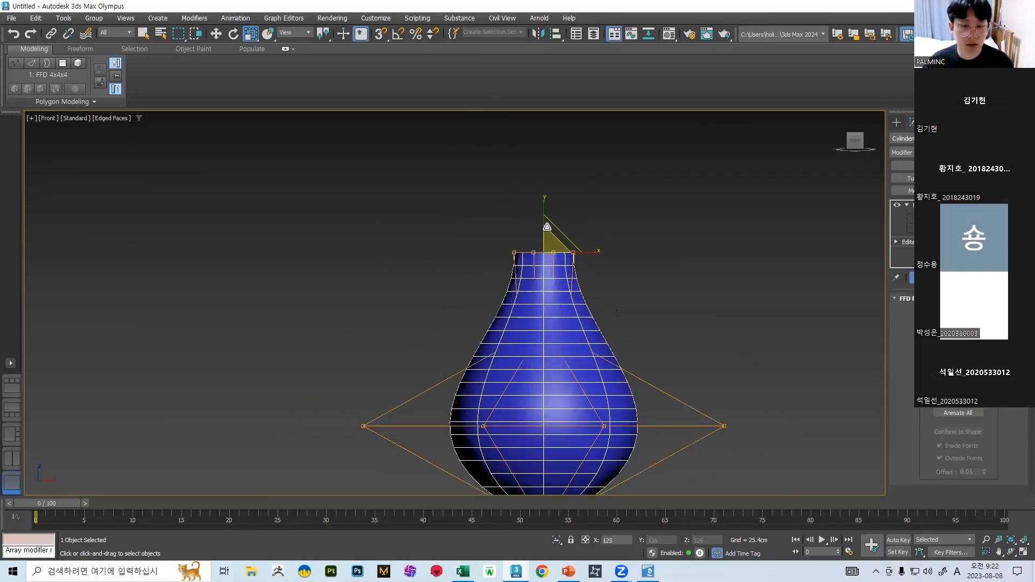
left_click_drag(545, 238, 593, 163)
key("ctrl+z")
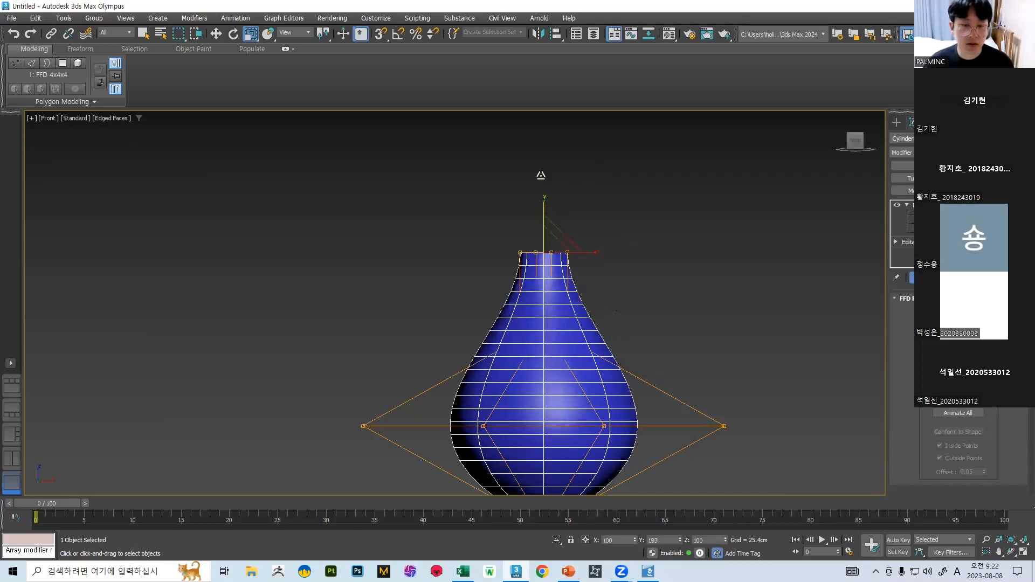
middle_click_drag(573, 244, 538, 242, "alt")
scroll(538, 243, "up", 3)
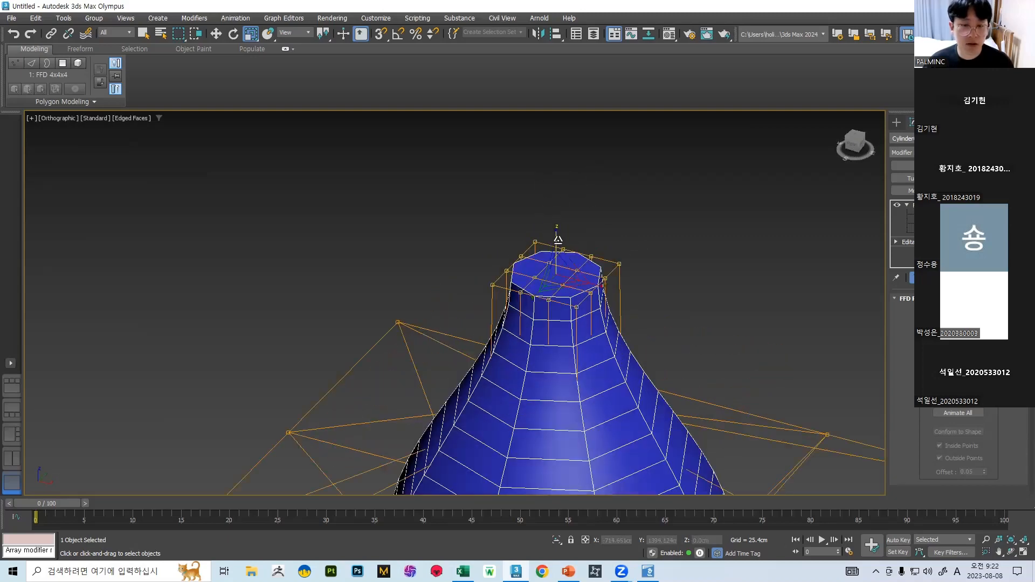
mouse_move(552, 203)
middle_mouse_down("alt")
mouse_move(570, 235)
mouse_move(476, 351)
middle_mouse_up("alt")
- In the left view, move the lattice's top row of control points upward to lengthen the bottle neck
key("l")
scroll(502, 250, "down", 5)
middle_click_drag(448, 280, 408, 358)
scroll(409, 358, "up", 5)
scroll(409, 358, "up", 5)
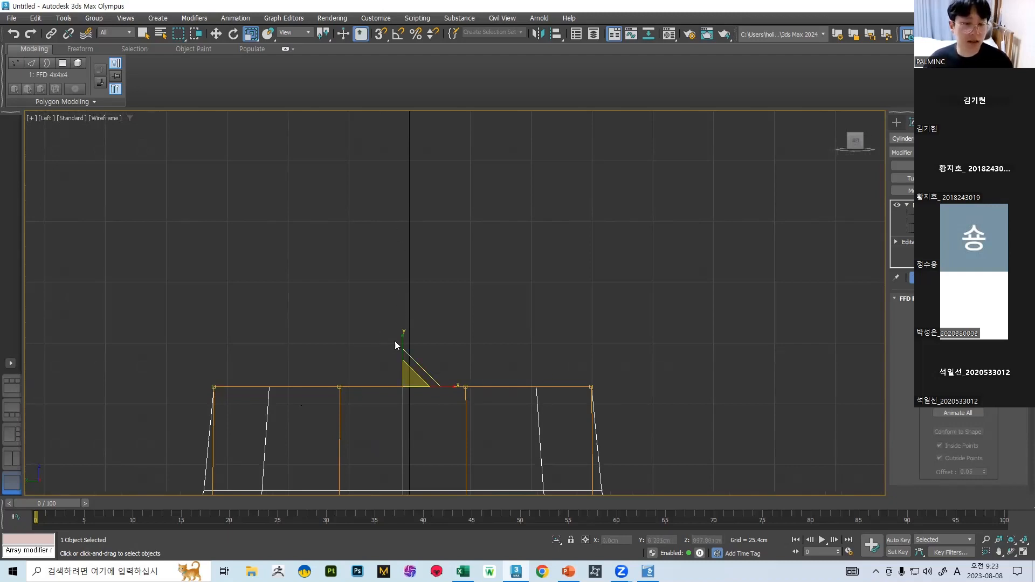
middle_click_drag(381, 335, 426, 282)
key("w")
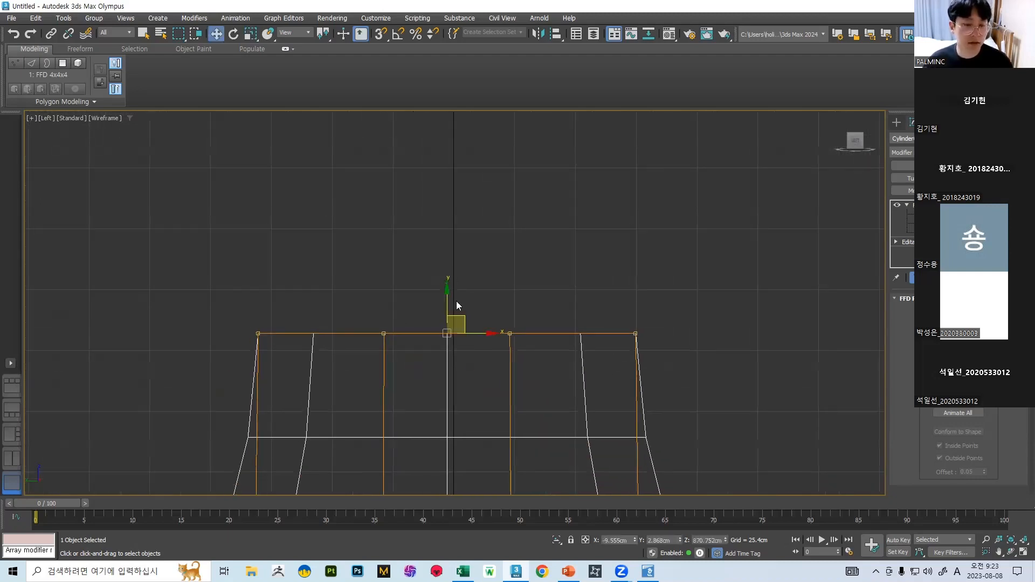
left_click_drag(445, 295, 447, 227)
scroll(480, 230, "down", 9)
left_click_drag(474, 192, 474, 133)
- Select the upper middle row of control points, scale it down to slim the neck and move it slightly upward
left_click_drag(610, 338, 608, 326)
key("r")
left_click_drag(477, 279, 501, 411)
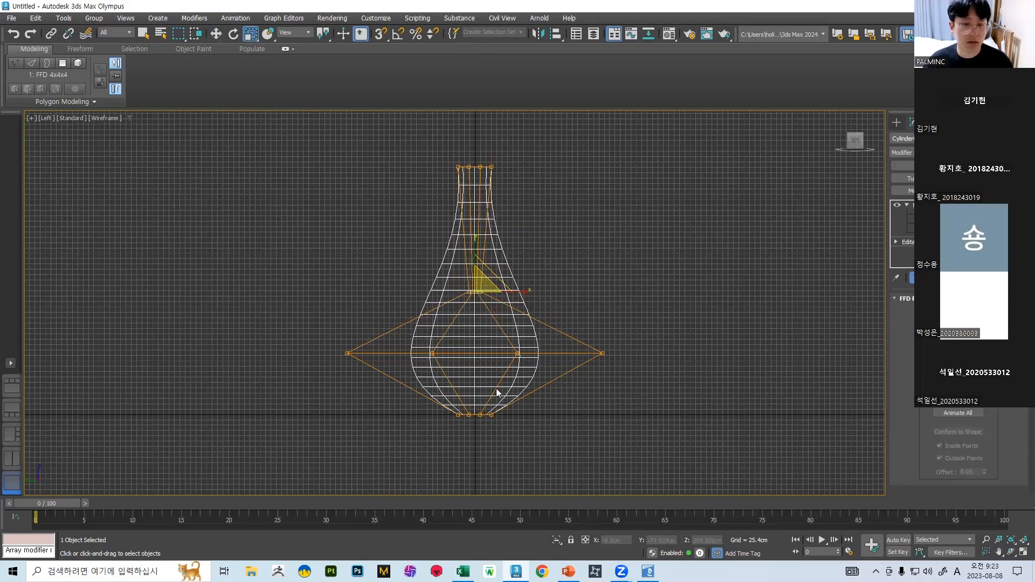
key("w")
left_click_drag(477, 257, 473, 232)
- Select the lower middle row of control points and fine-tune its uniform scale to adjust the bottle body
left_click_drag(699, 383, 699, 383)
key("r")
left_click_drag(486, 332, 483, 330)
- Show the bottle shaded with edged faces in an orbited view and hide the grid
mouse_move(501, 285)
middle_mouse_down("alt")
mouse_move(479, 212)
mouse_move(606, 162)
mouse_move(501, 302)
mouse_move(491, 263)
middle_mouse_up("alt")
key("F3")
scroll(479, 213, "up", 4)
key("F4")
middle_click_drag(504, 205, 510, 315, "alt")
mouse_move(509, 316)
middle_mouse_down()
mouse_move(520, 268)
mouse_move(486, 251)
middle_mouse_up()
key("g")
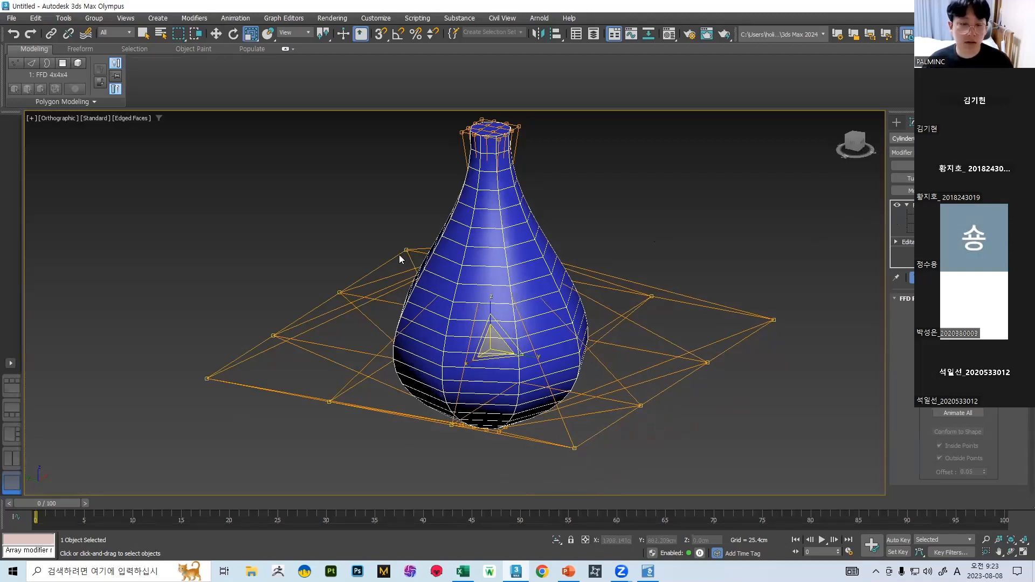
- Convert the FFD-shaped bottle to an Editable Poly
right_click(471, 267)
mouse_move(526, 399)
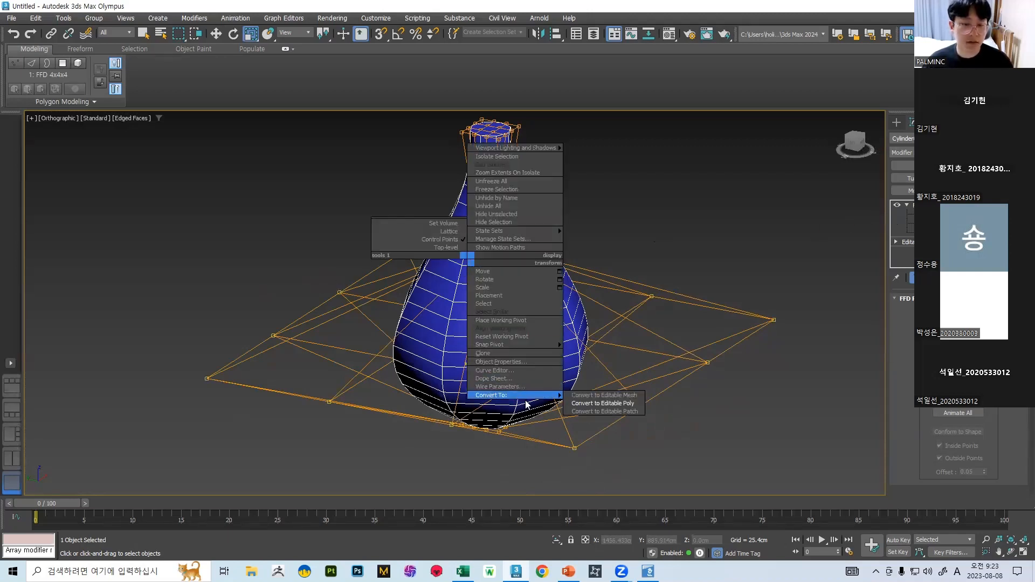
left_click(621, 404)
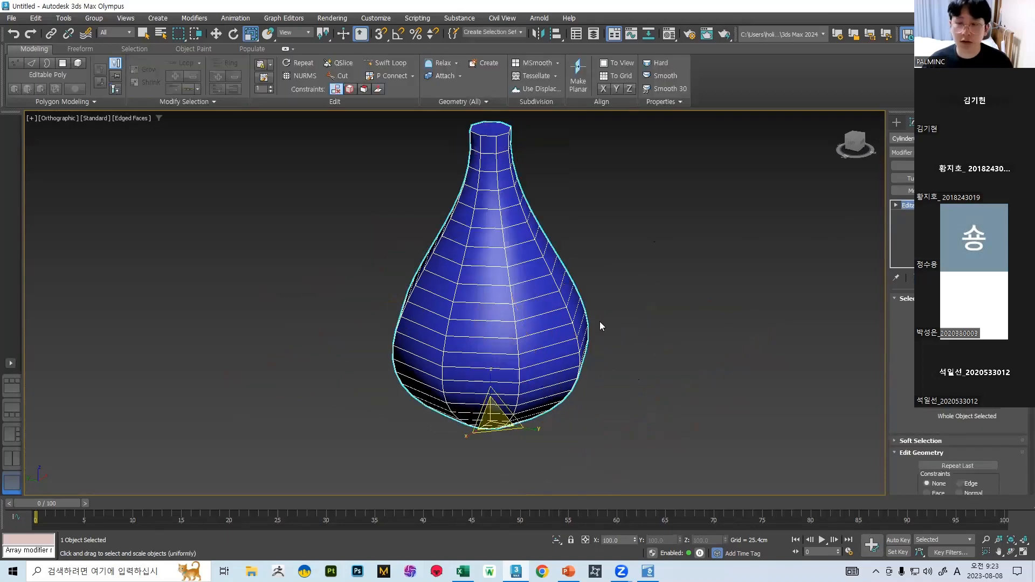
scroll(550, 278, "down", 3)
middle_click_drag(549, 275, 620, 293, "alt")
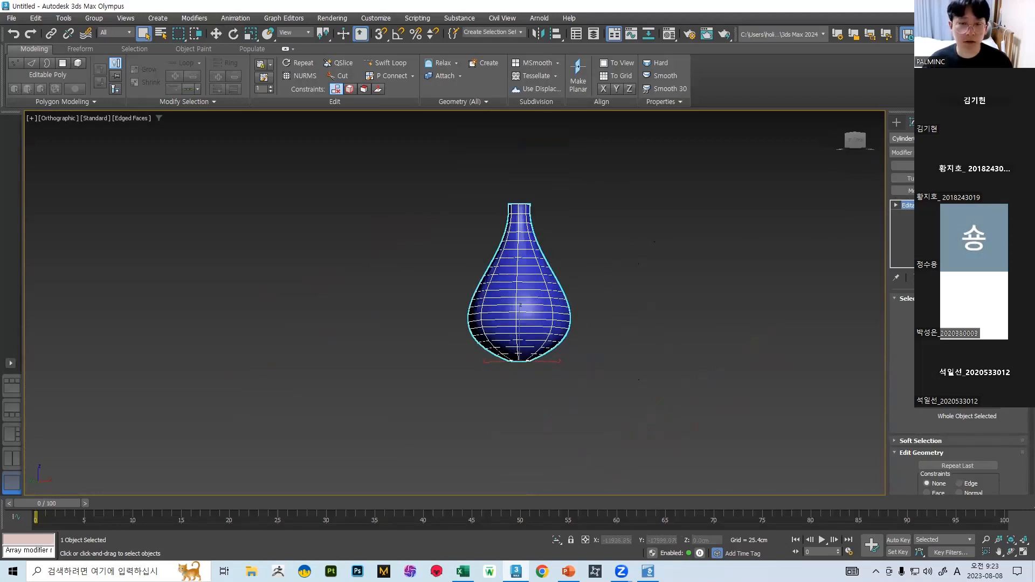
scroll(585, 249, "up", 4)
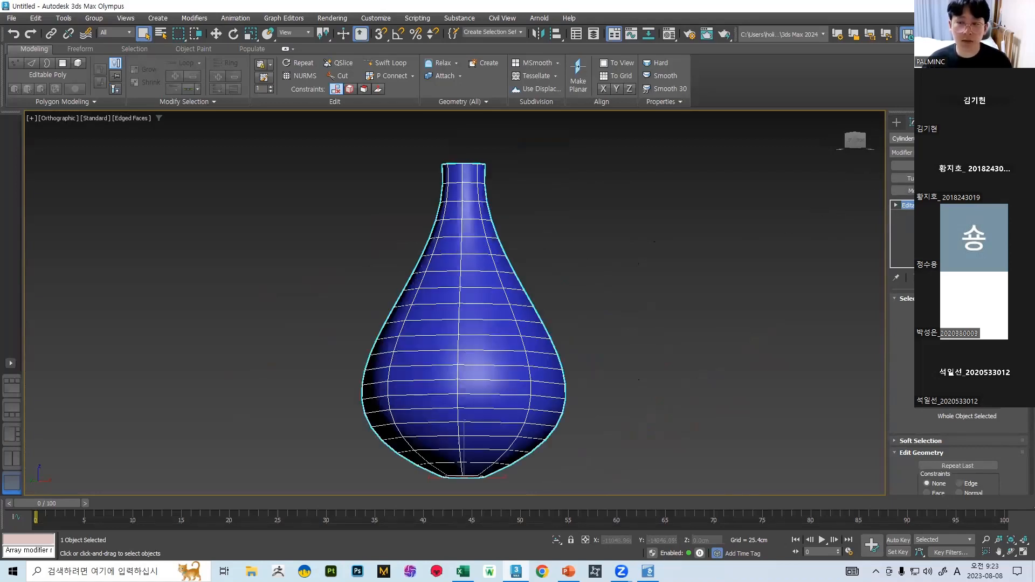
middle_click_drag(607, 235, 482, 246)
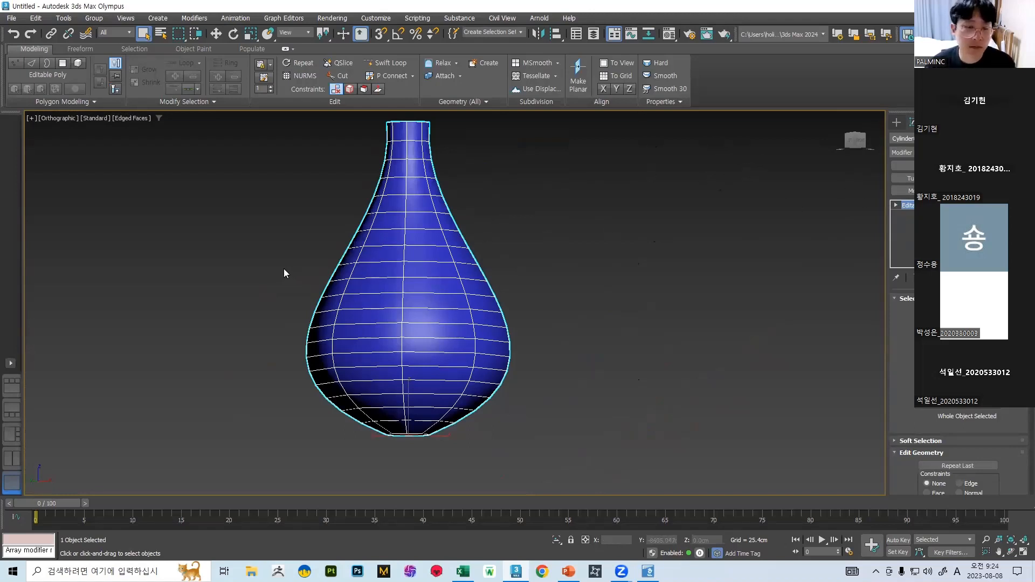
middle_click_drag(492, 222, 581, 211)
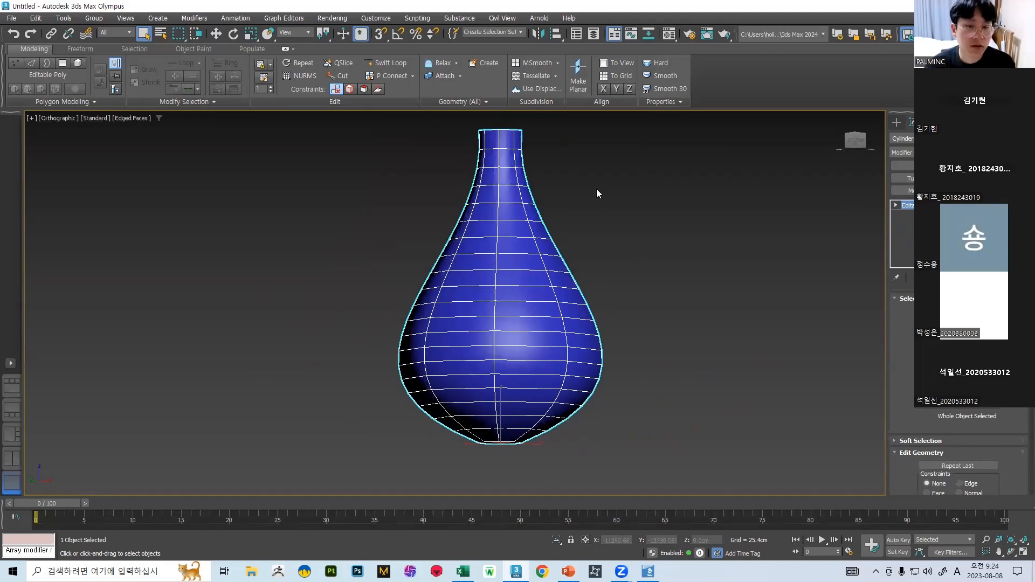
middle_click_drag(511, 225, 536, 241)
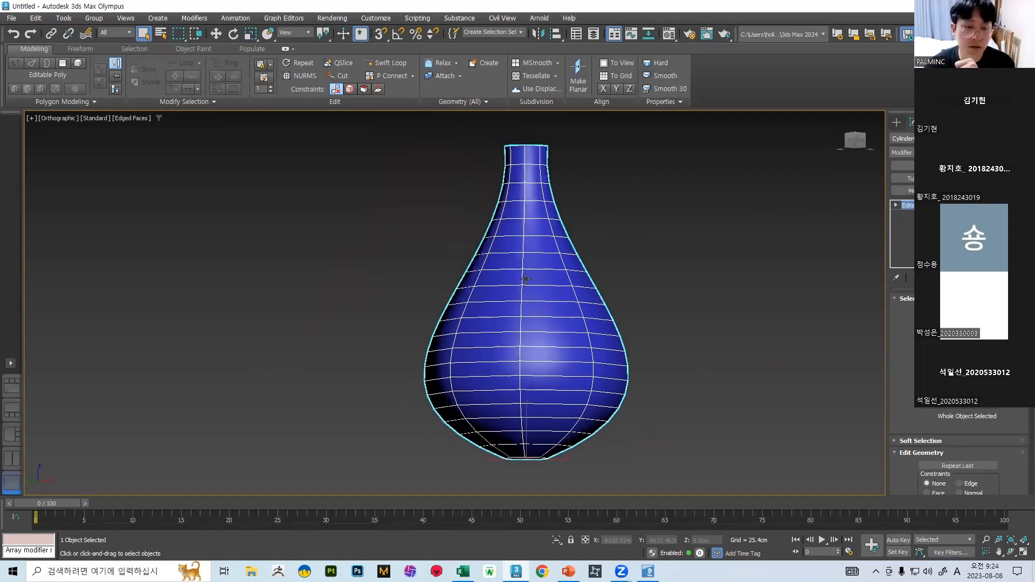
middle_click_drag(619, 231, 567, 234)
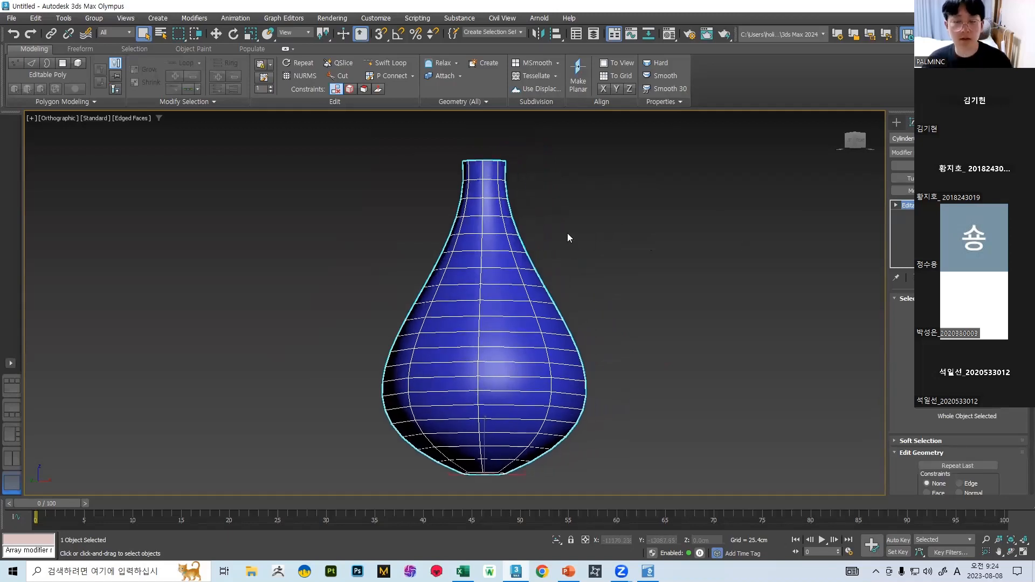
- Undo the conversion to Editable Poly and redo it
key("ctrl+z")
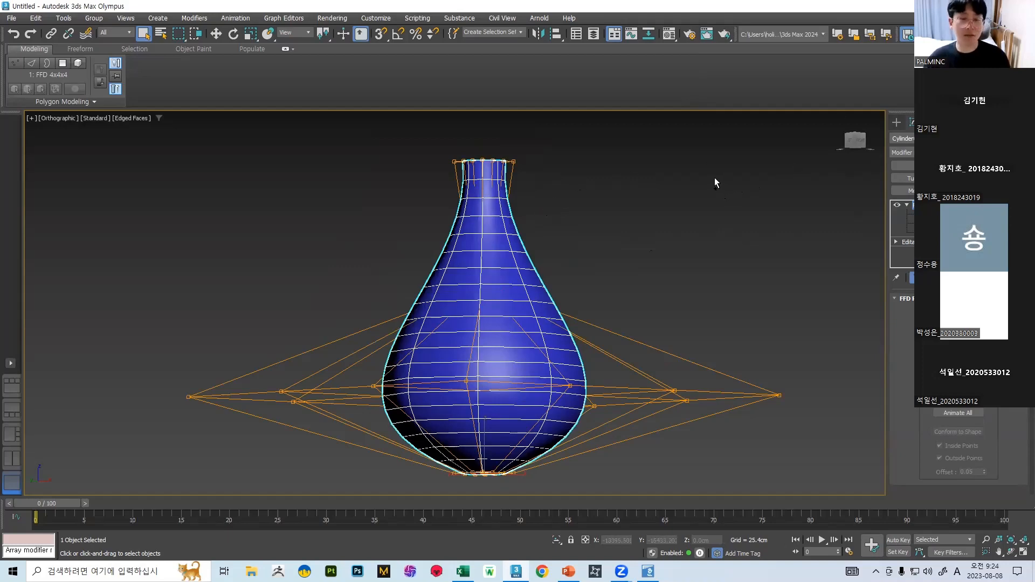
key("ctrl+y")
- Select the bottle's top cap at Polygon level, clear the selection and leave Polygon level
middle_click_drag(544, 198, 442, 360)
scroll(461, 236, "up", 3)
key("f")
scroll(456, 208, "down", 6)
middle_click_drag(490, 200, 453, 264, "alt")
scroll(440, 171, "up", 2)
scroll(440, 171, "up", 4)
key("4")
left_click(406, 171)
scroll(463, 194, "down", 4)
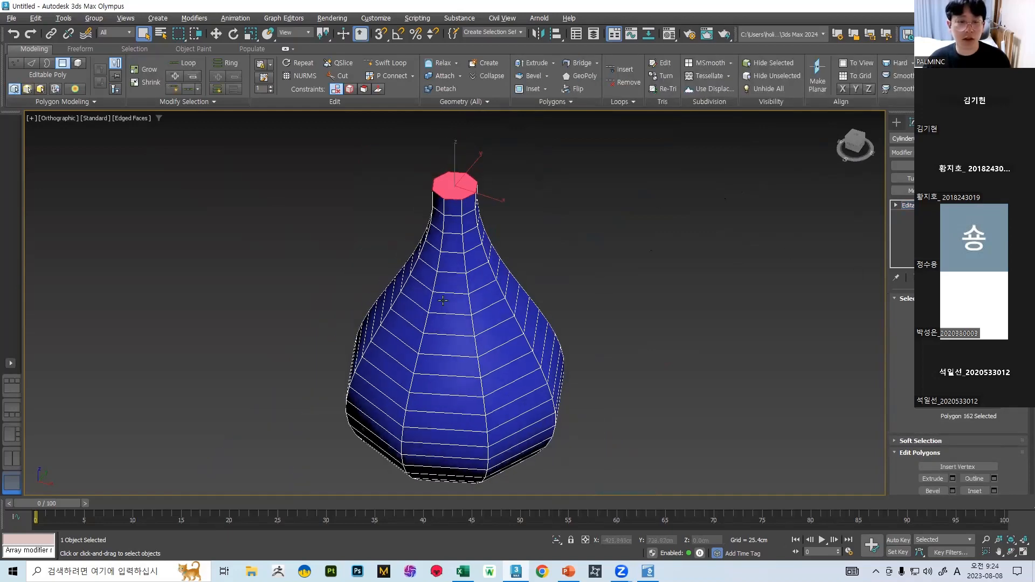
middle_click_drag(442, 300, 442, 293, "alt")
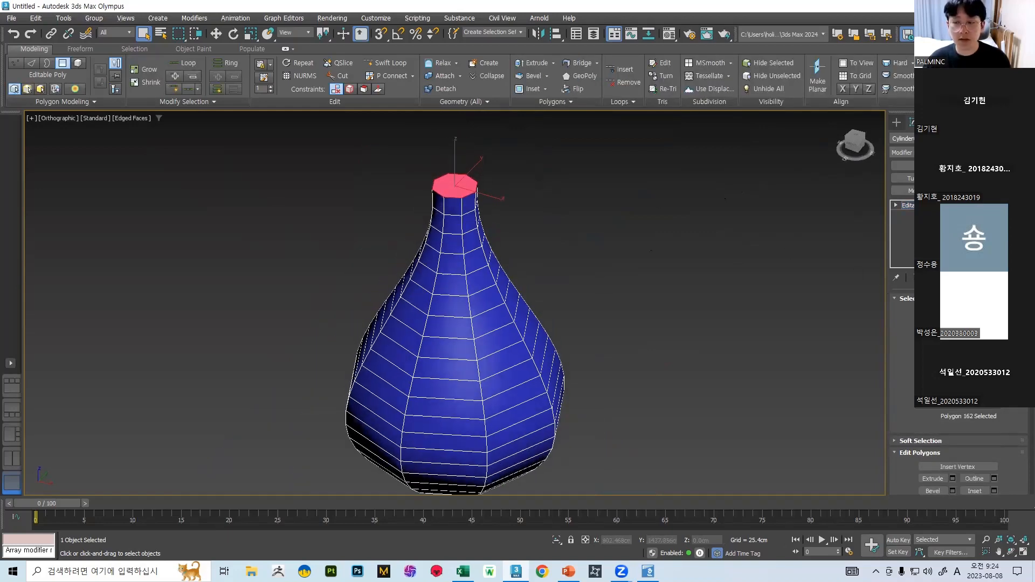
left_click(656, 226)
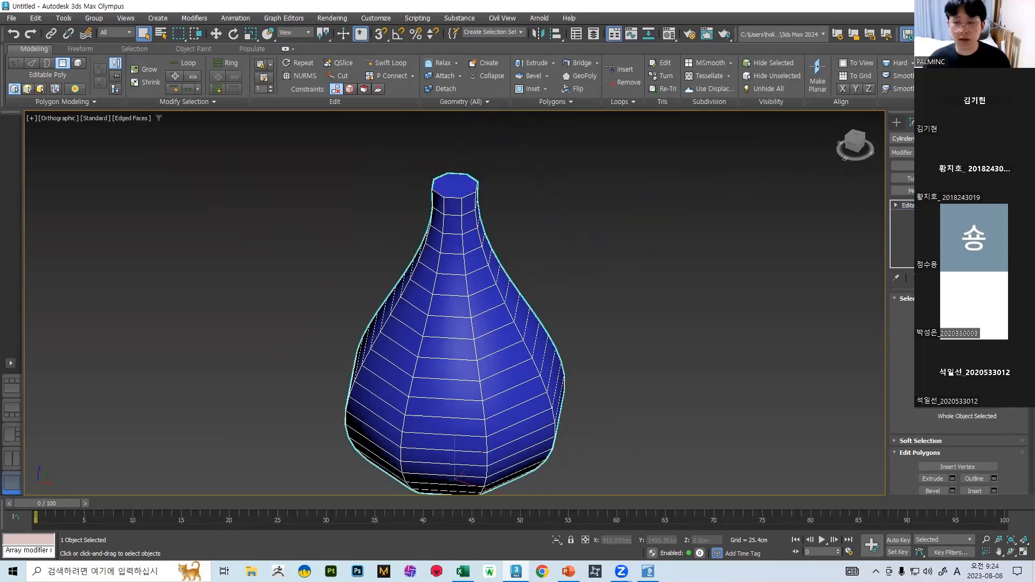
key("4")
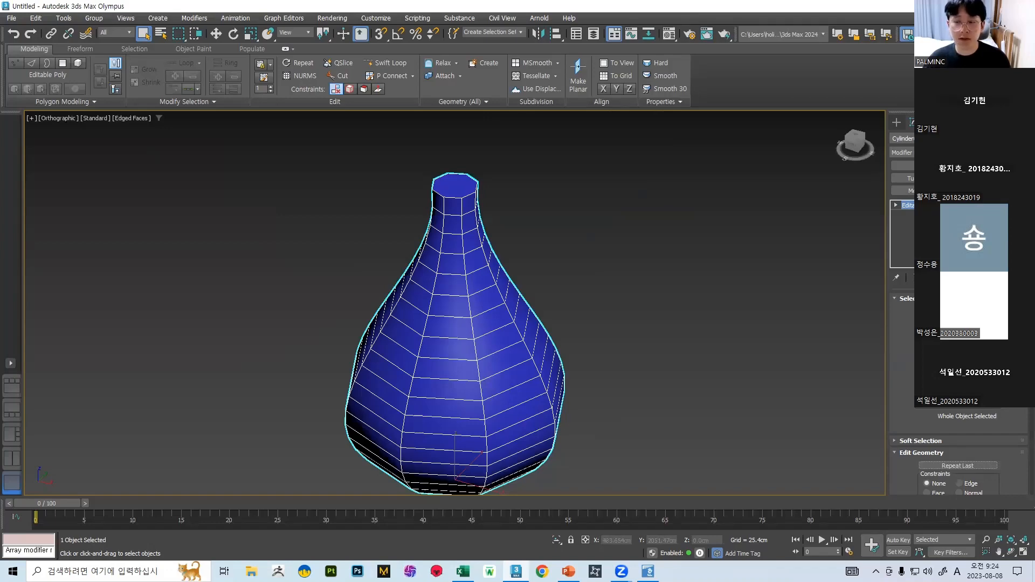
- At Polygon level, select the bottle's top and bottom cap polygons together and delete them
key("4")
left_click(443, 191)
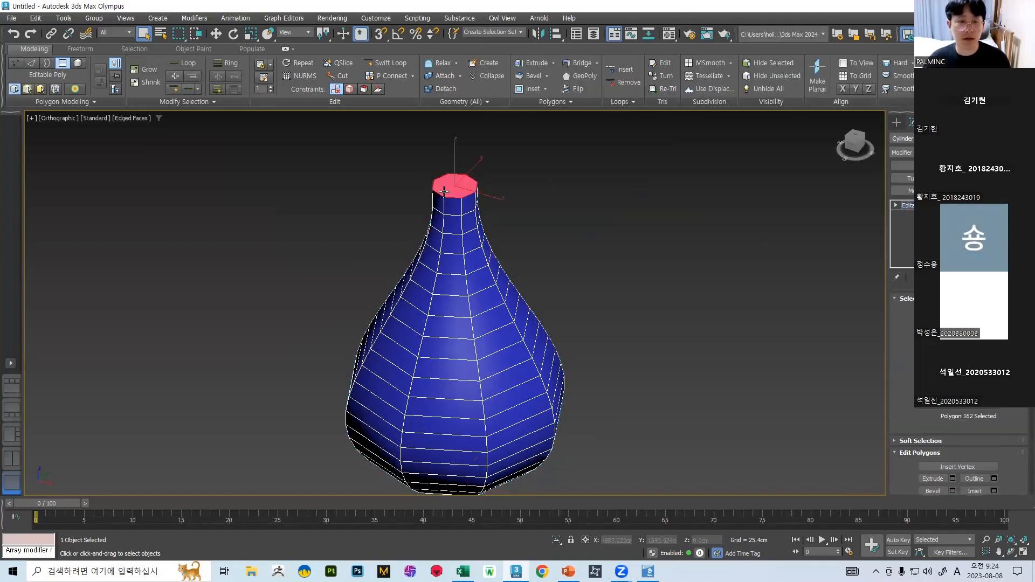
scroll(443, 191, "down", 4)
middle_click_drag(444, 191, 472, 156, "alt")
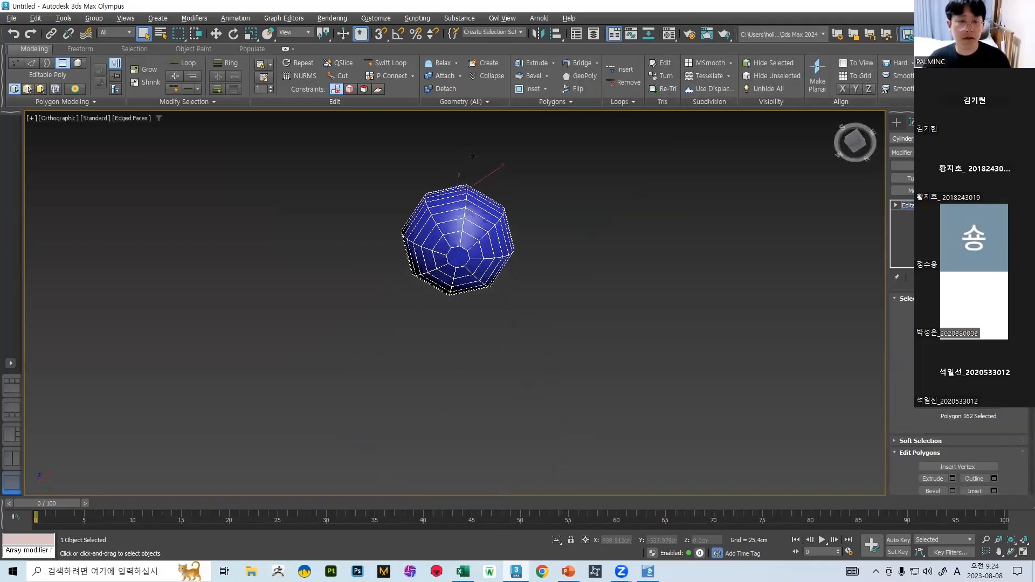
left_click(454, 258, "ctrl")
middle_click_drag(454, 257, 504, 280, "alt")
key("Delete")
scroll(447, 291, "up", 3)
scroll(503, 281, "up", 2)
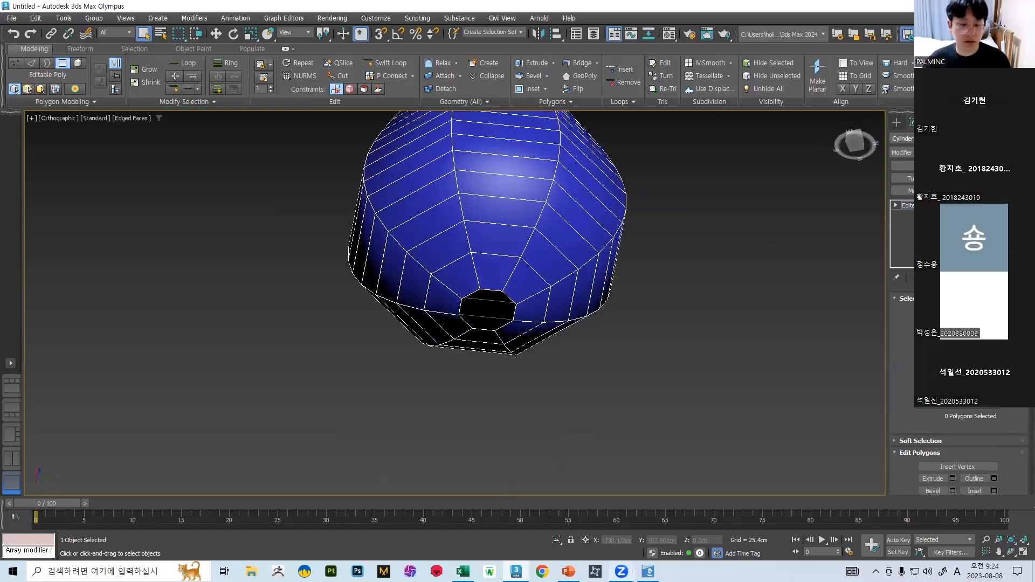
- Check the reference bottle's base, and select and delete the ring of eight polygons around the bottle's bottom opening
left_click(566, 569)
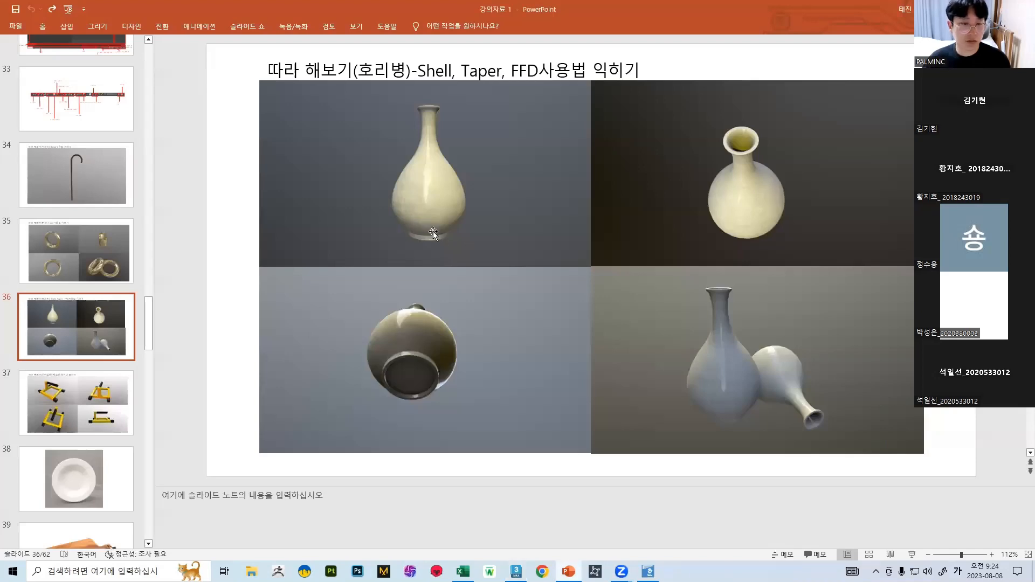
left_click(515, 571)
left_click(493, 282)
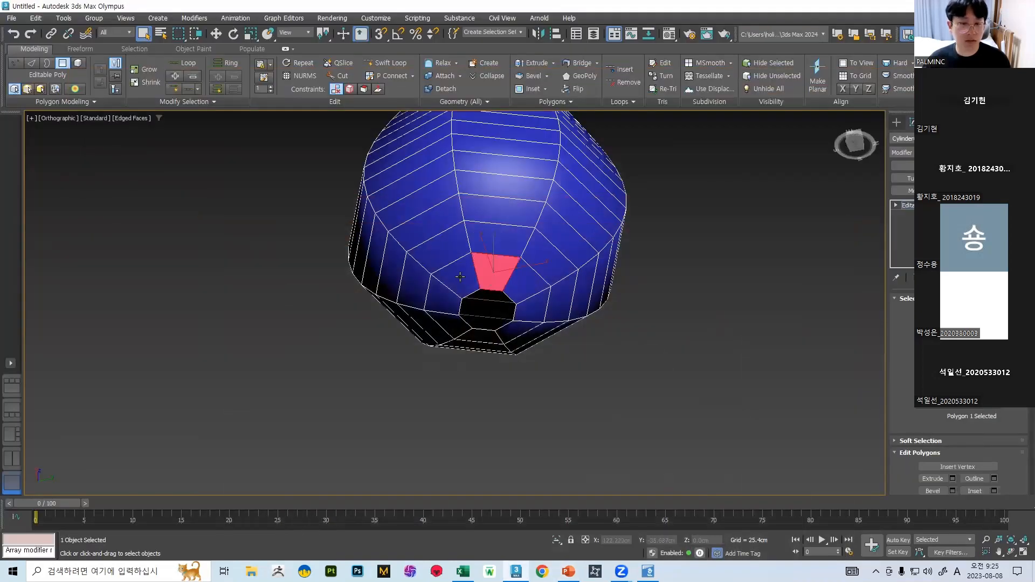
left_click(465, 283, "ctrl")
left_click(451, 297, "ctrl")
left_click(517, 291, "ctrl")
left_click(530, 308, "ctrl")
left_click(518, 330, "ctrl")
left_click(480, 335, "ctrl")
left_click(447, 323, "ctrl")
middle_click_drag(447, 323, 527, 294, "alt")
key("Delete")
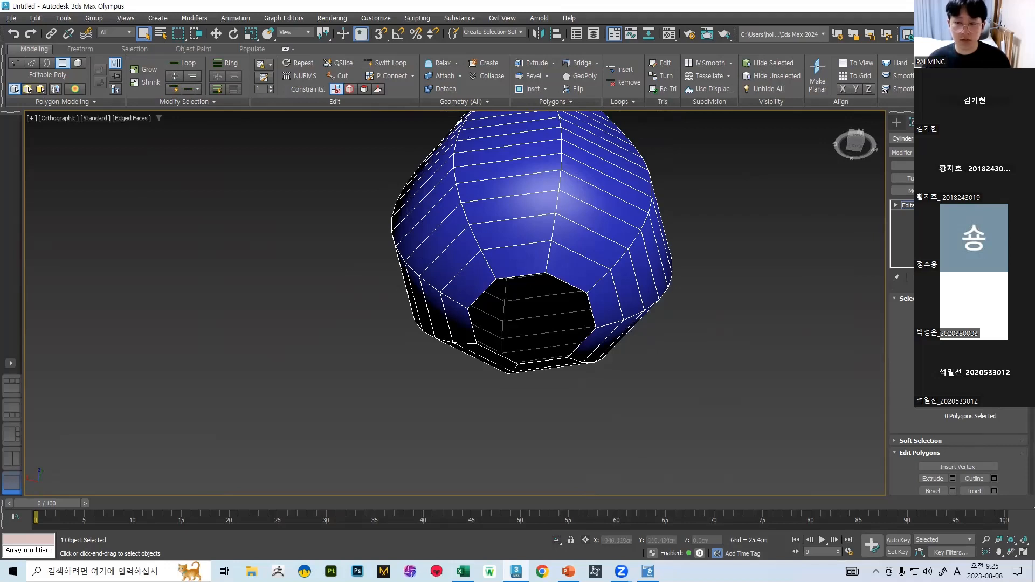
- At Border level, extend the bottom opening's edge downward to about Z -5.6 cm as a short, straight foot
key("3")
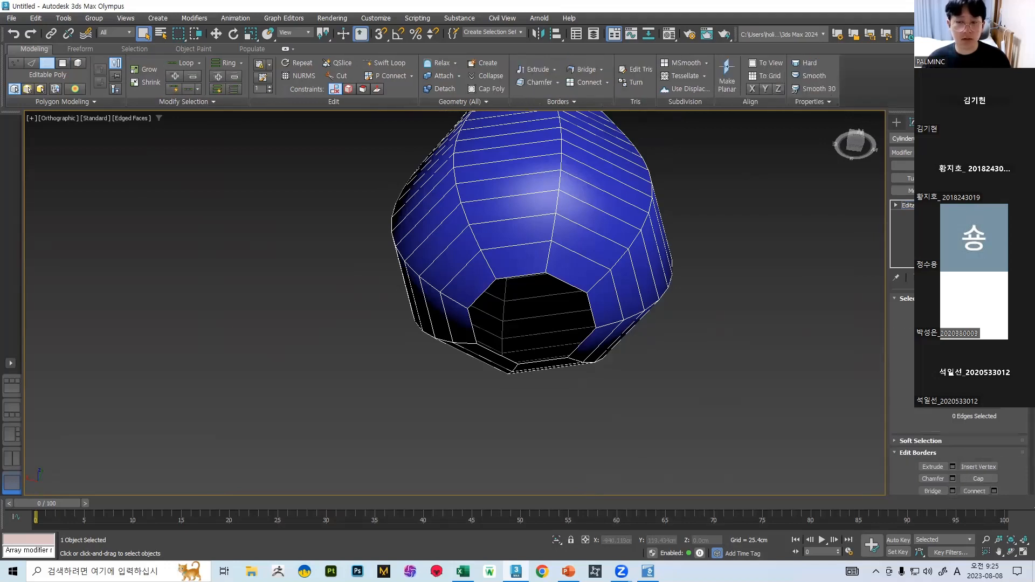
left_click(565, 285)
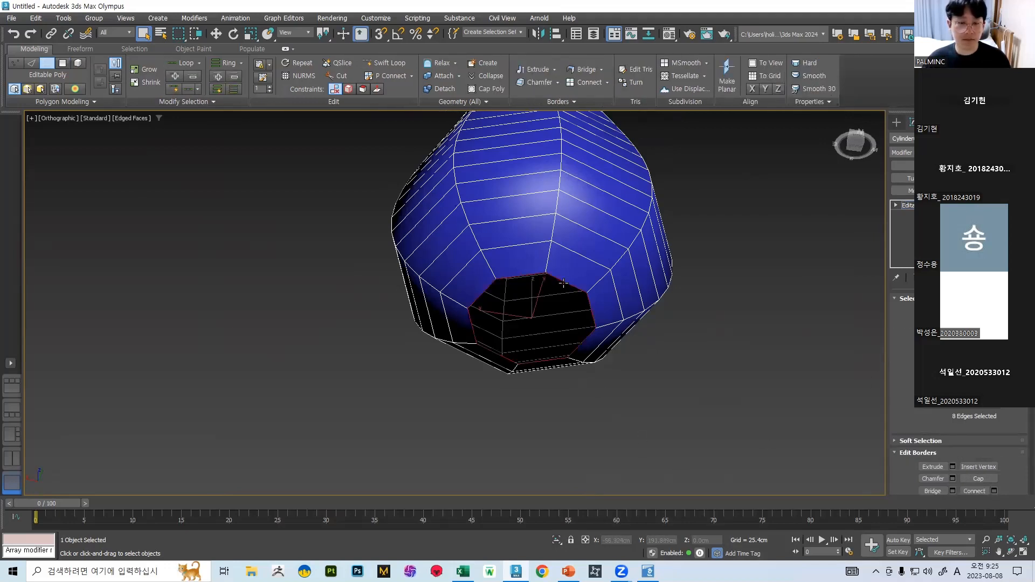
key("w")
middle_click_drag(543, 286, 534, 307, "alt")
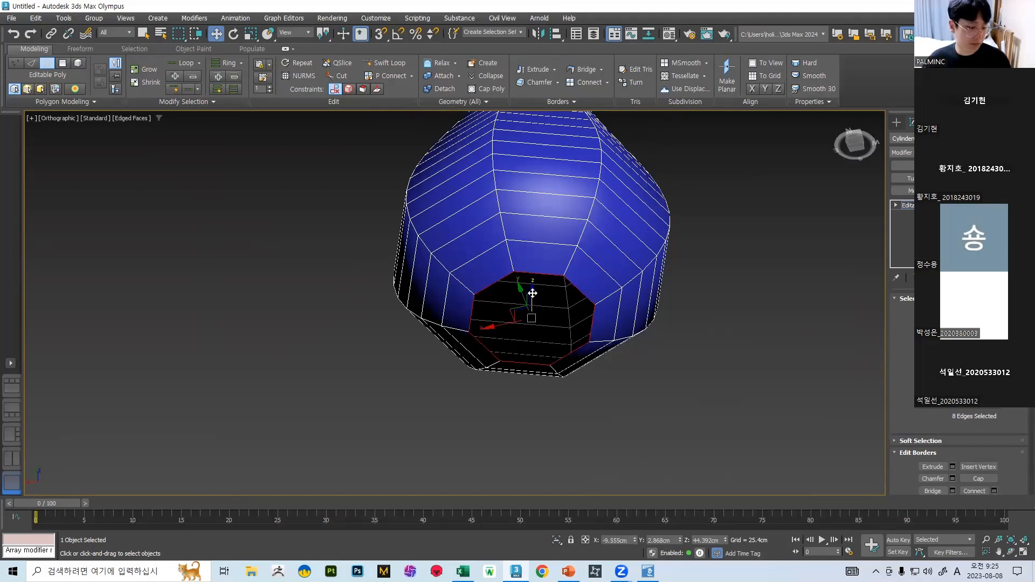
left_click_drag(532, 292, 532, 352, "shift")
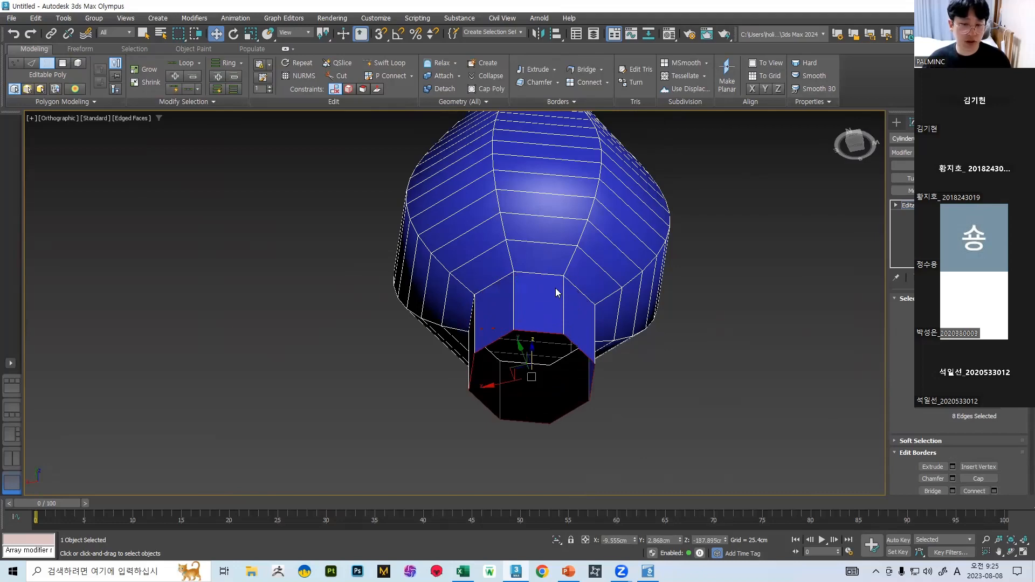
middle_click_drag(540, 346, 520, 328, "alt")
left_click_drag(519, 328, 515, 271)
middle_click_drag(554, 244, 576, 214, "alt")
- Select the neck's top border, extend it upward as a new segment in Front view and scale it outward
middle_click_drag(577, 215, 567, 311)
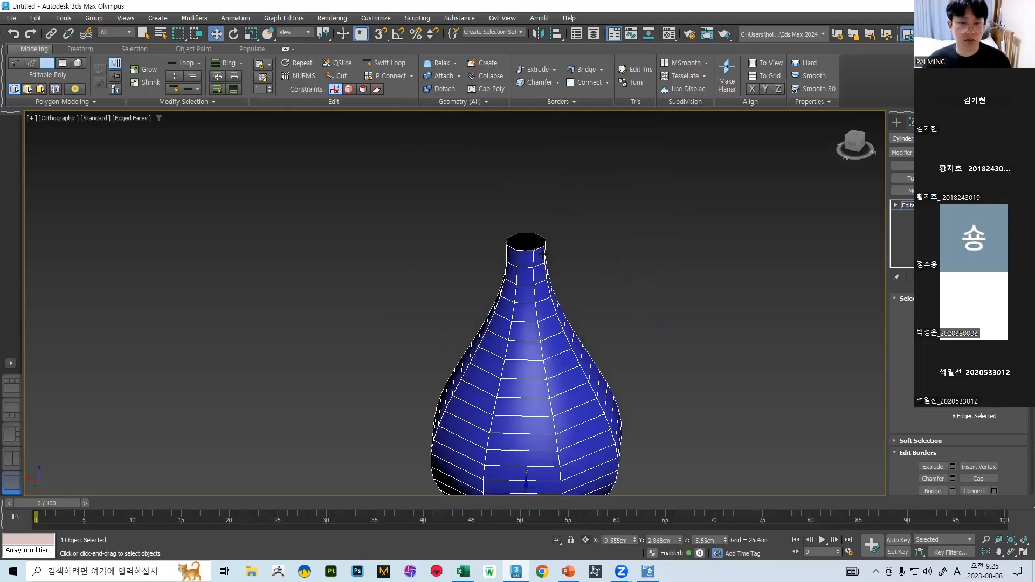
scroll(544, 249, "up", 2)
left_click(518, 247)
scroll(530, 233, "down", 2)
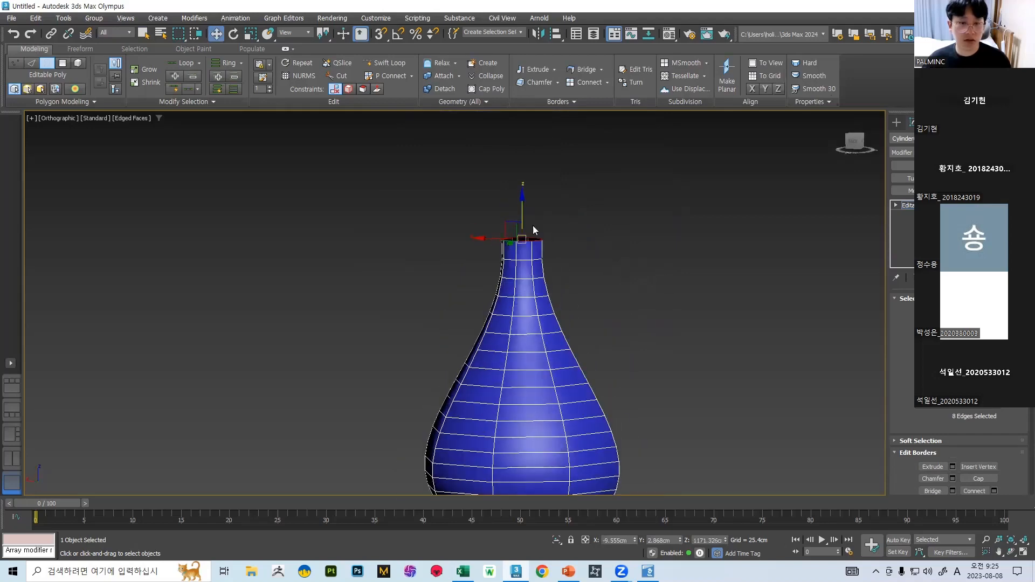
key("f")
scroll(677, 210, "down", 5)
middle_click_drag(502, 164, 516, 372)
scroll(511, 205, "up", 2)
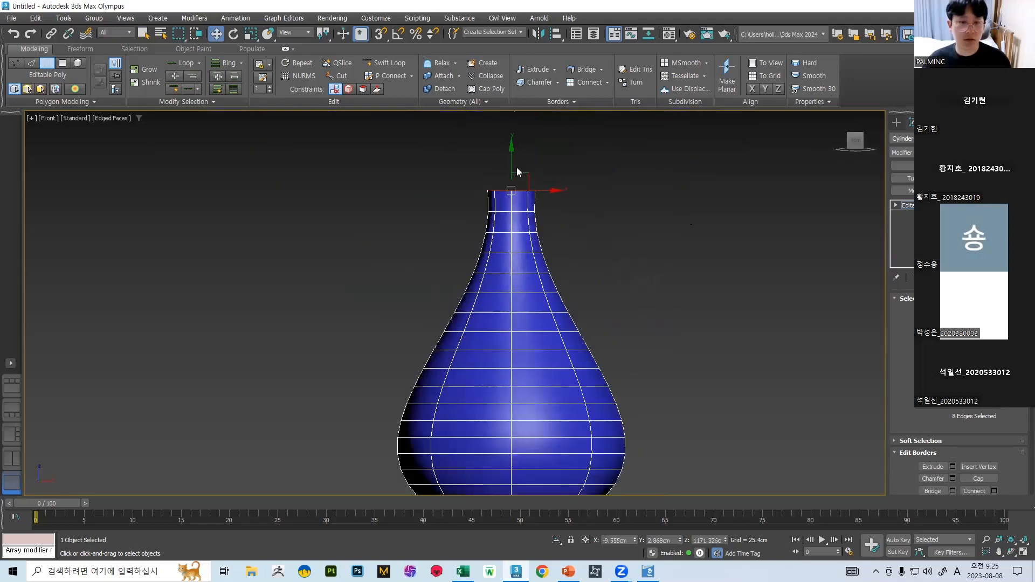
mouse_move(511, 159)
left_mouse_down("shift")
mouse_move(507, 131)
mouse_move(501, 141)
mouse_move(522, 157)
left_mouse_up("shift")
key("r")
scroll(512, 170, "down", 3)
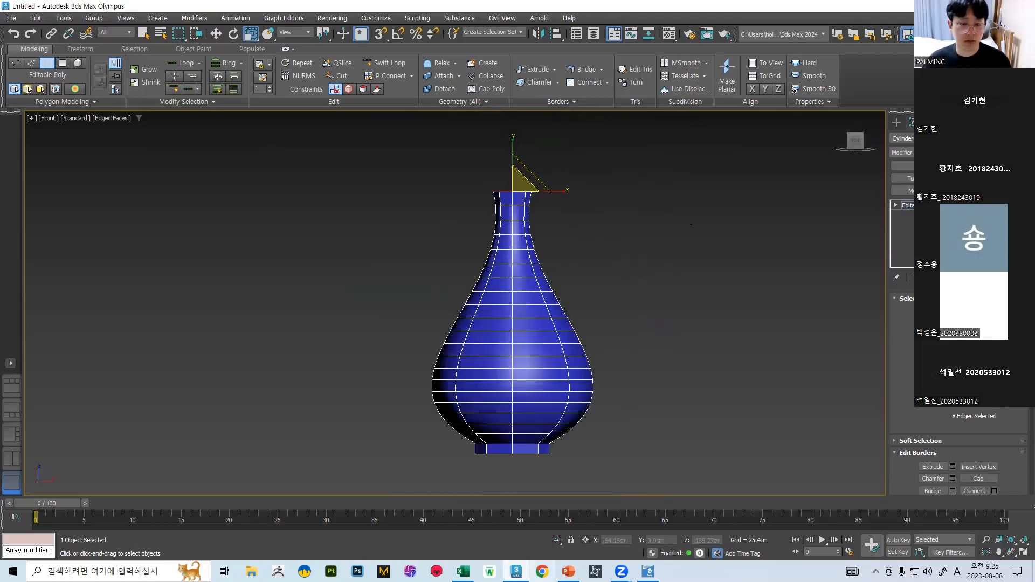
- Check the reference bottle and extend the top border upward about 38 cm as another rim segment
left_click(568, 571)
left_click(515, 571)
key("w")
mouse_move(514, 164)
left_mouse_down()
mouse_move(513, 146)
mouse_move(512, 155)
left_mouse_up()
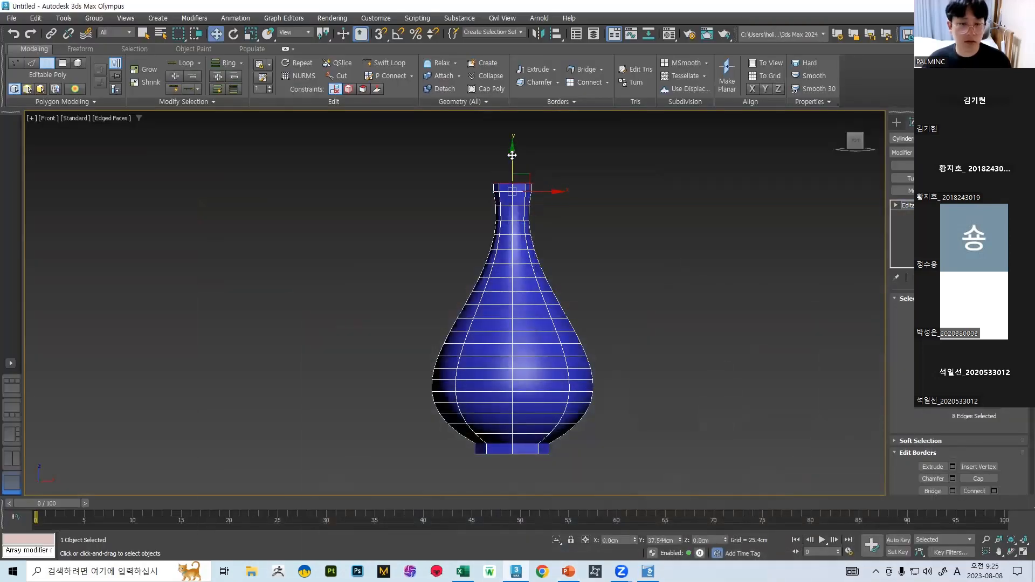
- Compare the rim with the reference images, scale the top border slightly outward and leave Border level
middle_click_drag(617, 175, 551, 248, "alt")
left_click(569, 572)
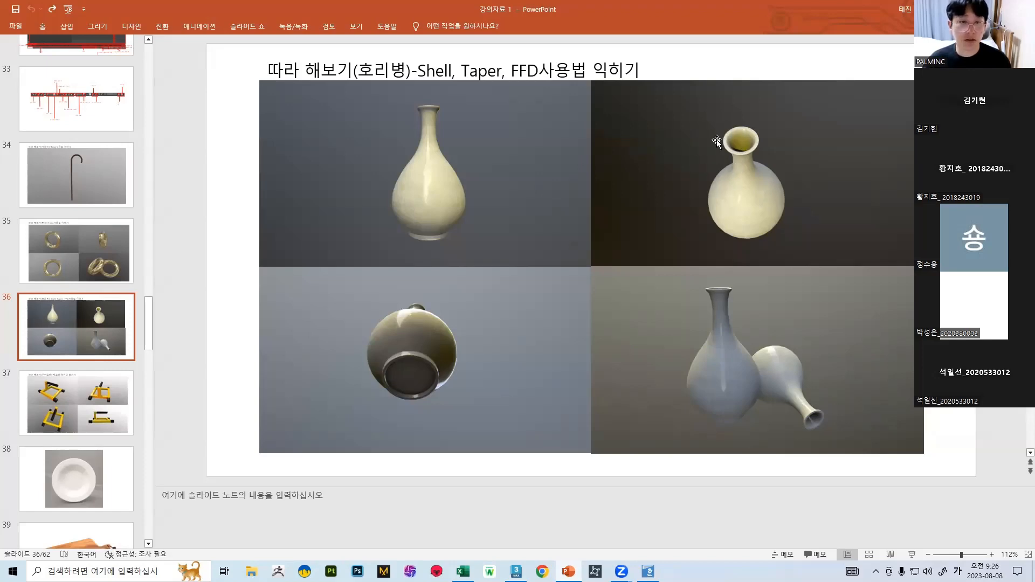
left_click(516, 571)
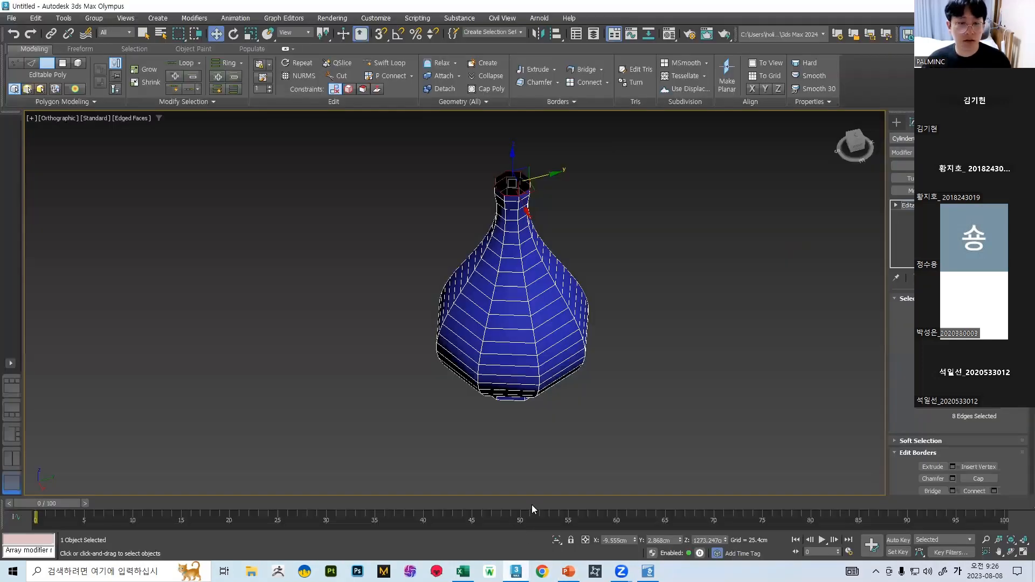
middle_click_drag(587, 182, 513, 171, "alt")
scroll(517, 173, "up", 2)
middle_click_drag(521, 211, 521, 186, "alt")
key("r")
scroll(543, 220, "down", 5)
mouse_move(543, 224)
middle_mouse_down("alt")
mouse_move(549, 253)
mouse_move(543, 242)
middle_mouse_up("alt")
key("3")
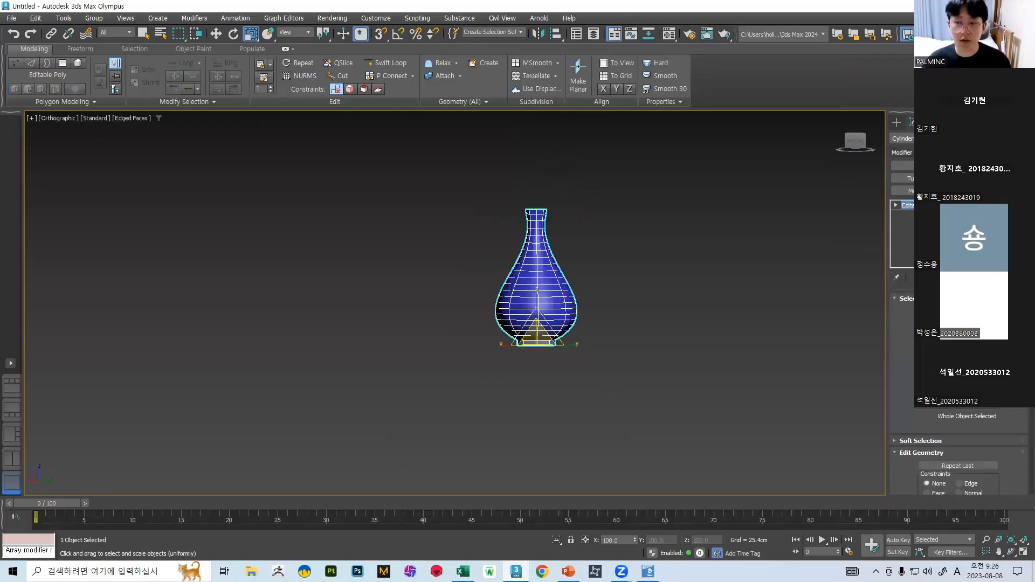
- Add a Shell modifier to the bottle and adjust its amounts to give the walls a clearly visible thickness
left_click(949, 153)
type("s")
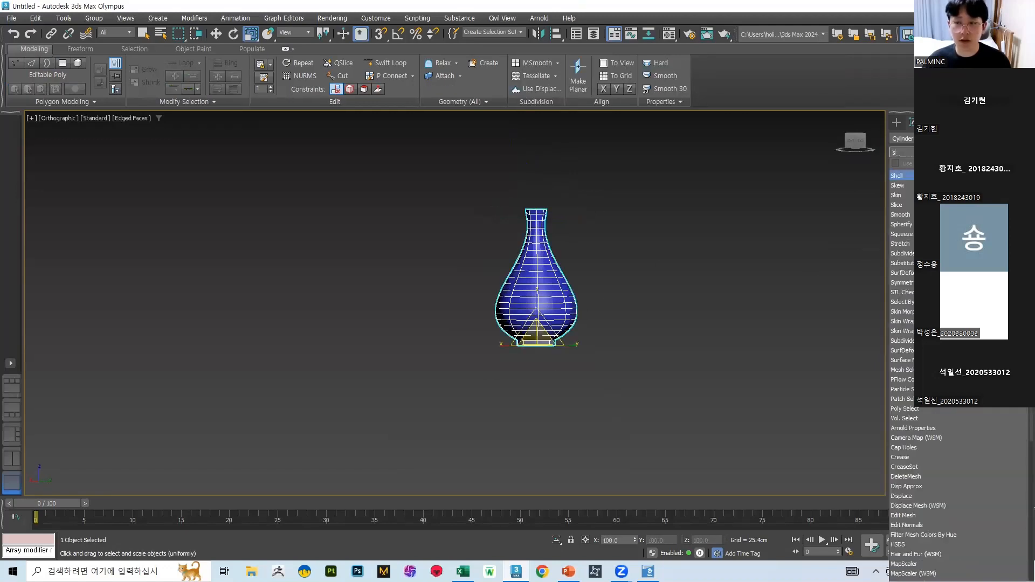
left_click(897, 177)
middle_click_drag(588, 224, 534, 239)
scroll(534, 238, "up", 10)
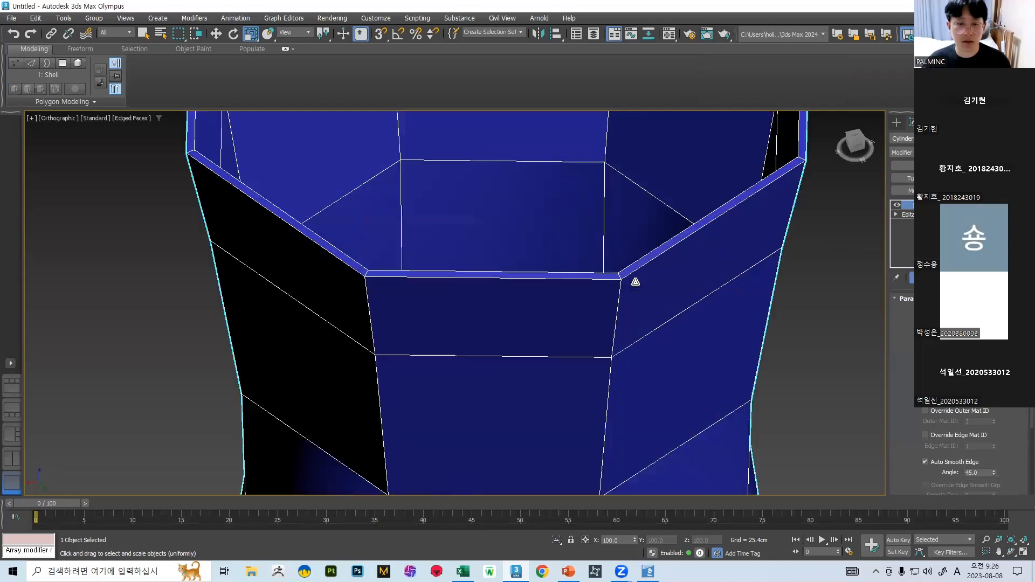
scroll(682, 290, "down", 5)
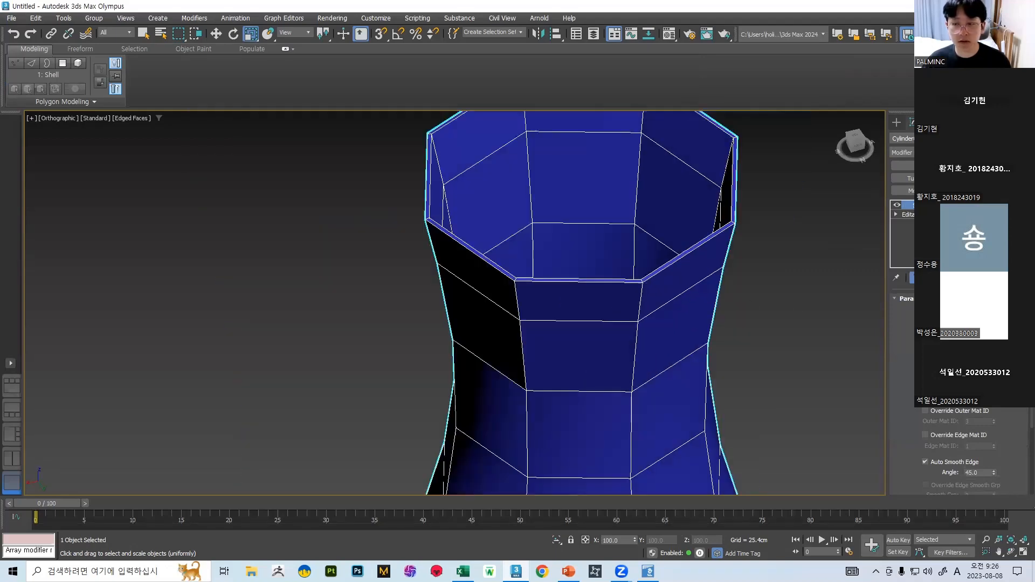
left_click_drag(993, 324, 889, 422)
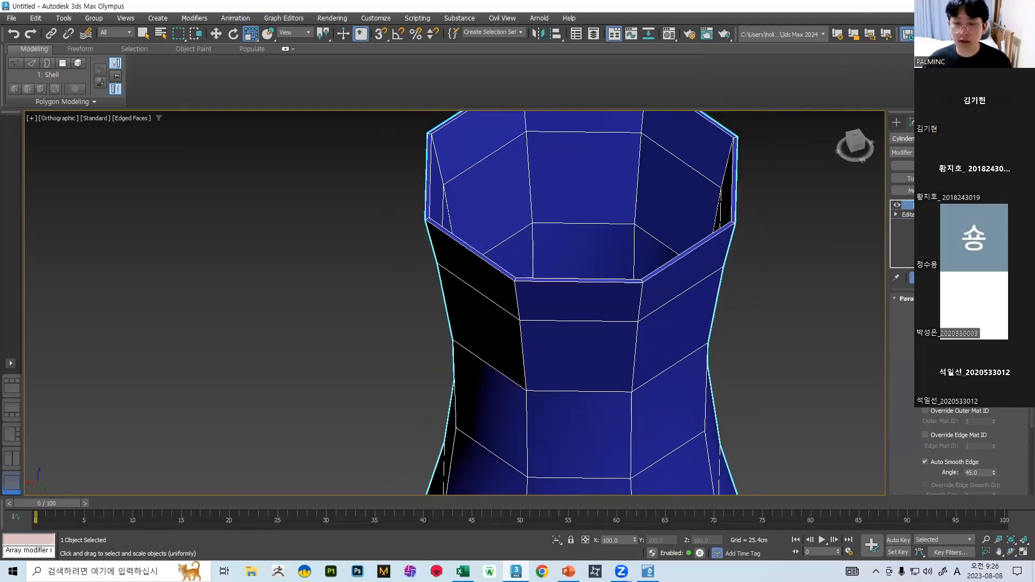
left_click_drag(994, 314, 841, 447)
scroll(811, 442, "down", 6)
middle_click_drag(771, 442, 668, 252)
scroll(666, 259, "down", 3)
scroll(711, 237, "up", 6)
middle_click_drag(520, 306, 443, 244, "alt")
scroll(452, 299, "down", 4)
middle_click_drag(453, 301, 585, 162, "alt")
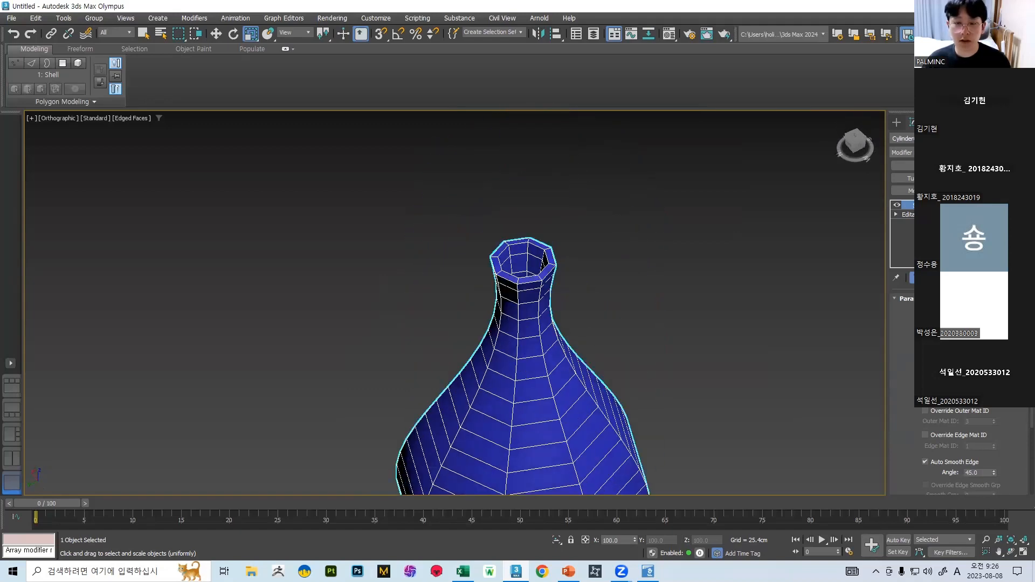
- Convert the shelled bottle to an Editable Poly
scroll(688, 274, "down", 5)
middle_click_drag(688, 276, 674, 235, "alt")
scroll(696, 303, "up", 3)
middle_click_drag(627, 346, 493, 285)
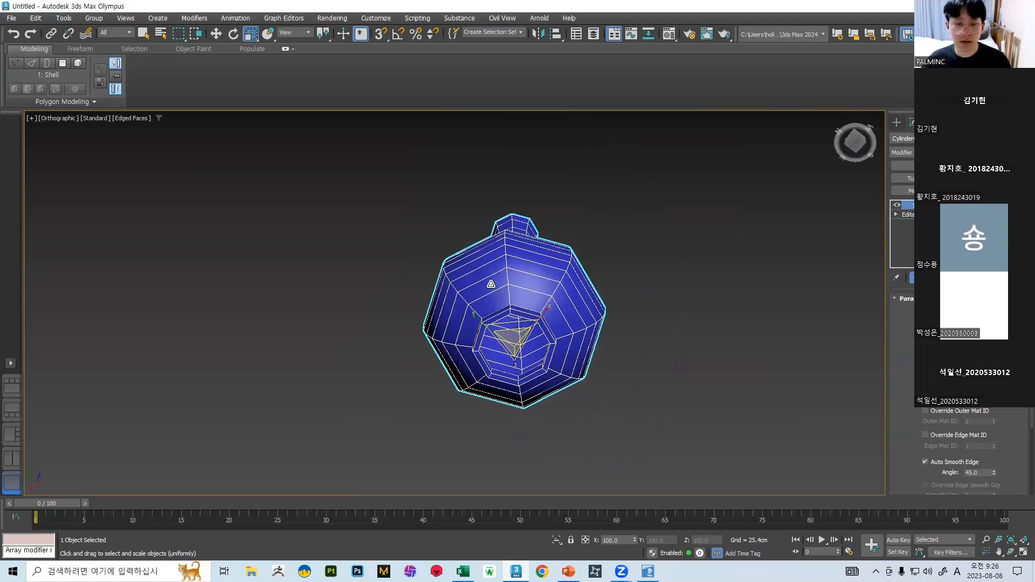
right_click(488, 313)
left_click(617, 448)
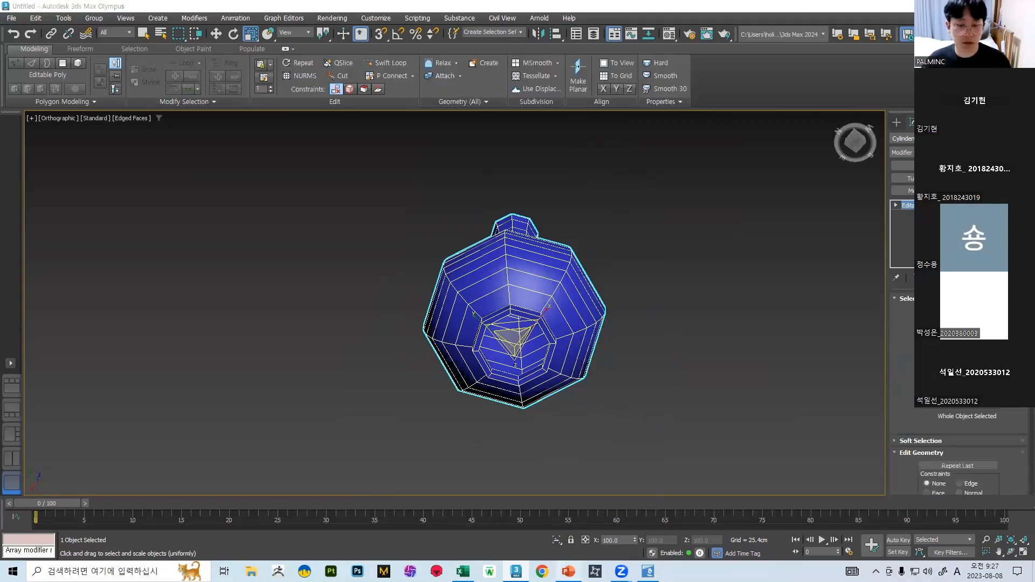
- Check the reference bottle, add a Taper modifier to the model in Front view and expand the modifier's sub-levels
left_click(568, 571)
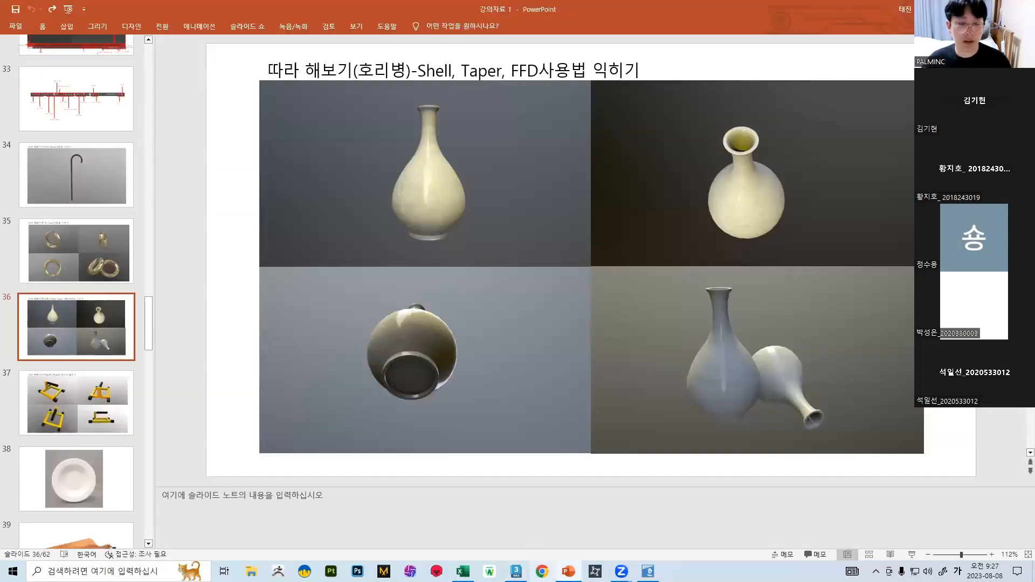
left_click(516, 572)
key("f")
middle_click_drag(558, 151, 529, 327)
scroll(529, 322, "down", 5)
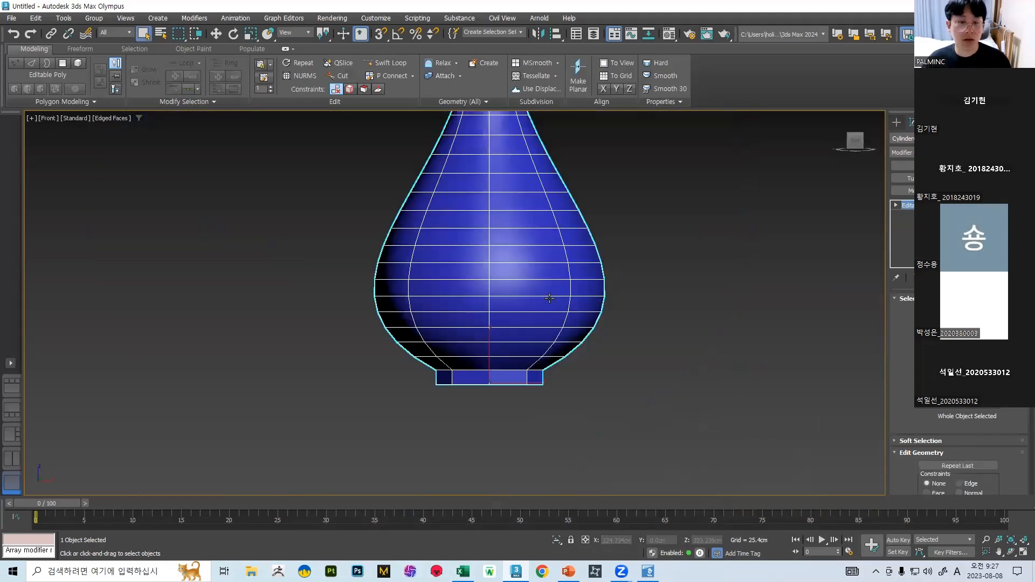
middle_click_drag(572, 228, 582, 335)
middle_click_drag(553, 146, 586, 247)
left_click(901, 153)
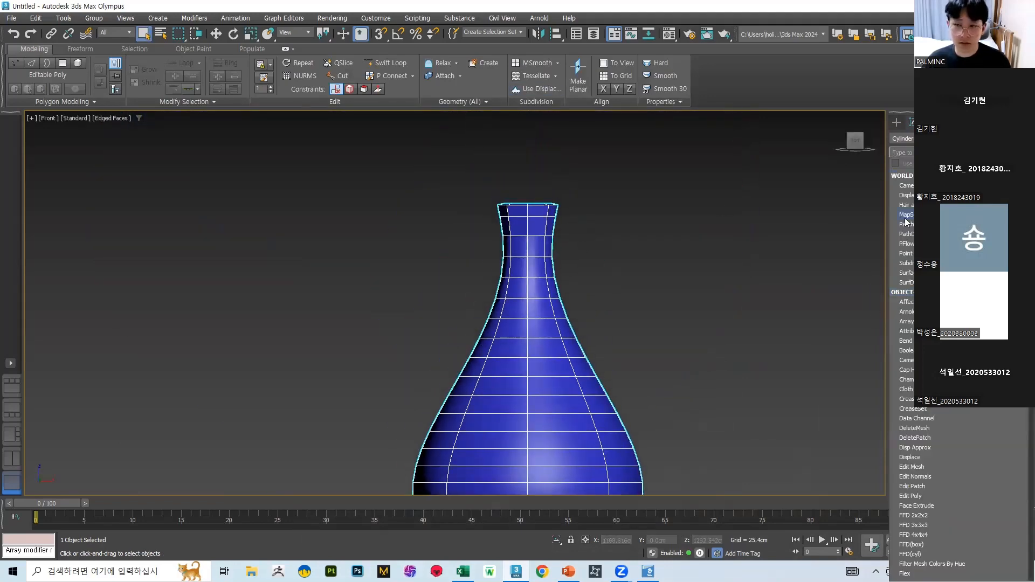
type("t")
left_click(897, 176)
middle_click_drag(612, 286, 590, 229)
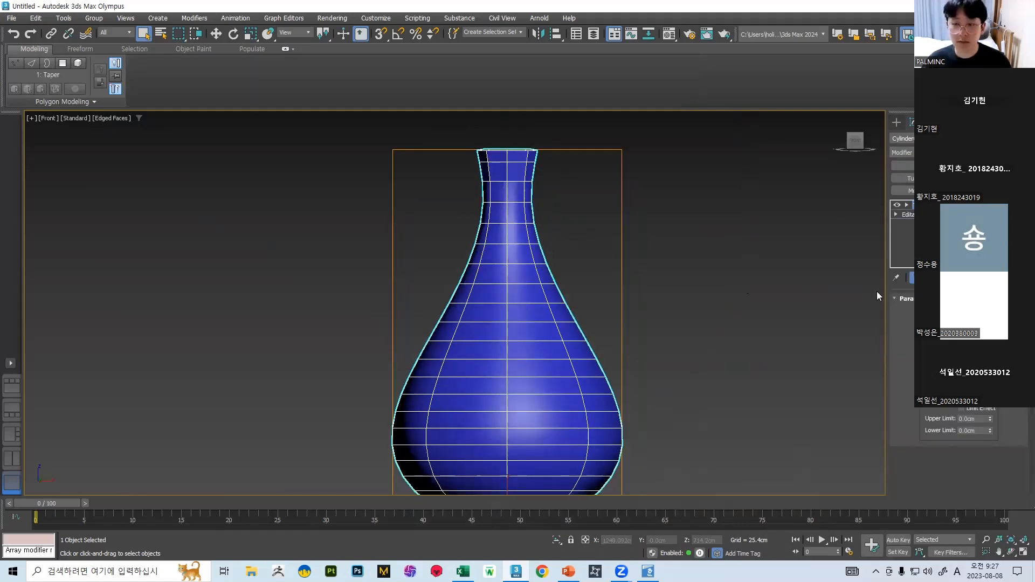
scroll(755, 247, "down", 2)
left_click(906, 204)
key("w")
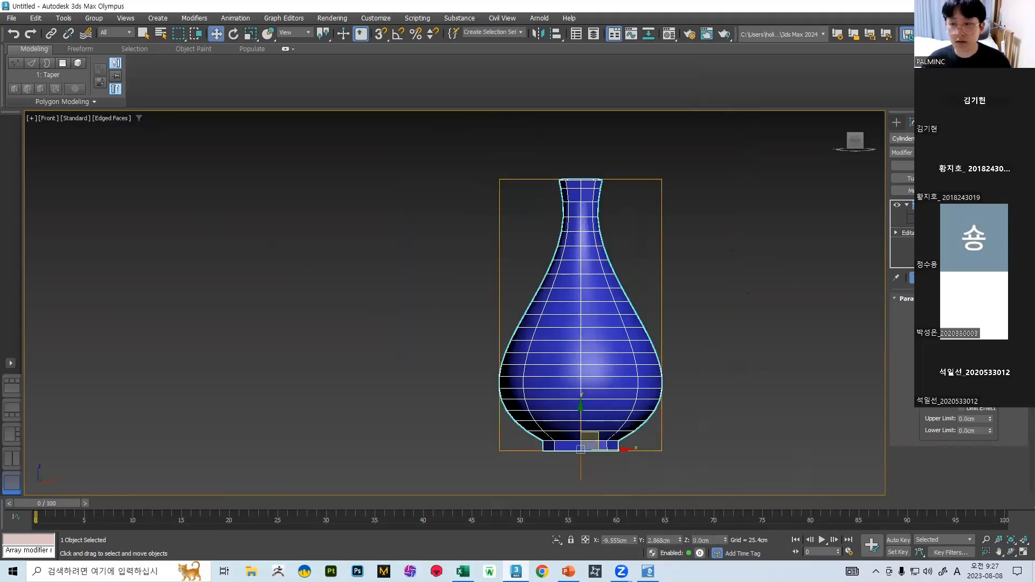
- Try a larger Taper Amount, reset it and apply a negative Curve to slim the bottle's middle
left_click_drag(989, 322, 990, 284)
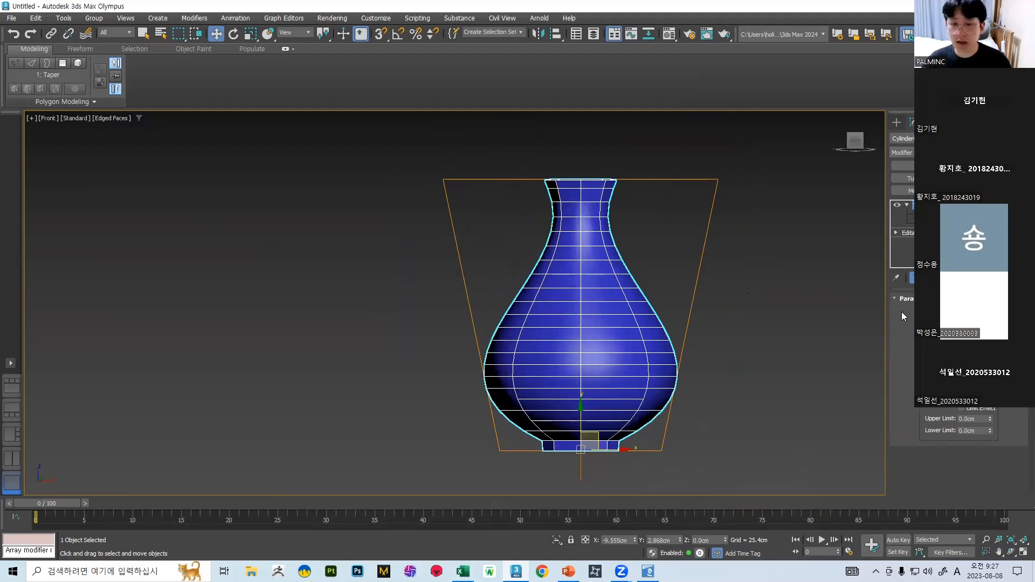
right_click(989, 321)
left_click_drag(989, 334, 905, 396)
middle_click_drag(619, 323, 832, 293, "alt")
mouse_move(990, 333)
left_mouse_down()
mouse_move(990, 320)
mouse_move(989, 330)
left_mouse_up()
middle_click_drag(606, 285, 676, 301, "alt")
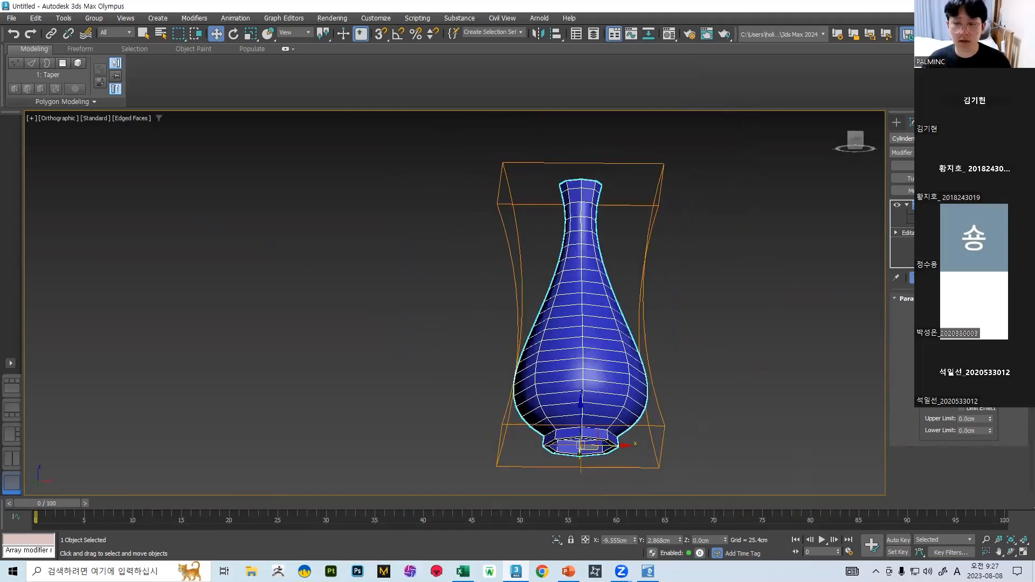
- Raise the Taper Amount slightly so the bottle widens toward its mouth, judging the silhouette in Front view
mouse_move(990, 321)
left_mouse_down()
mouse_move(989, 285)
mouse_move(990, 317)
left_mouse_up()
middle_click_drag(779, 302, 781, 314, "alt")
key("f")
scroll(661, 240, "down", 8)
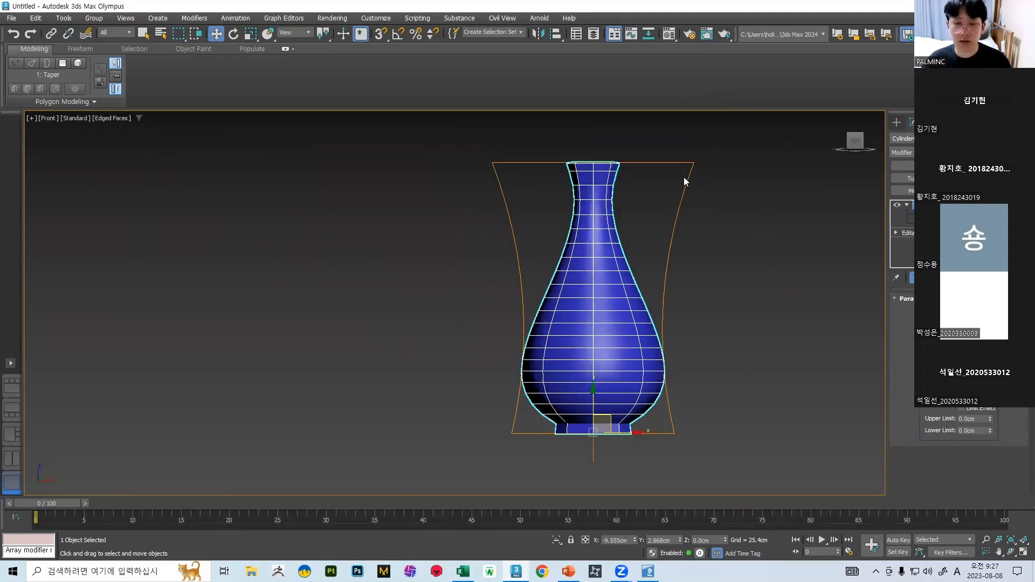
mouse_move(990, 319)
left_mouse_down()
mouse_move(990, 329)
mouse_move(989, 318)
left_mouse_up()
- Convert the tapered bottle to an Editable Poly
middle_click_drag(741, 328, 773, 283, "alt")
middle_click_drag(869, 308, 616, 292, "alt")
right_click(607, 273)
mouse_move(662, 411)
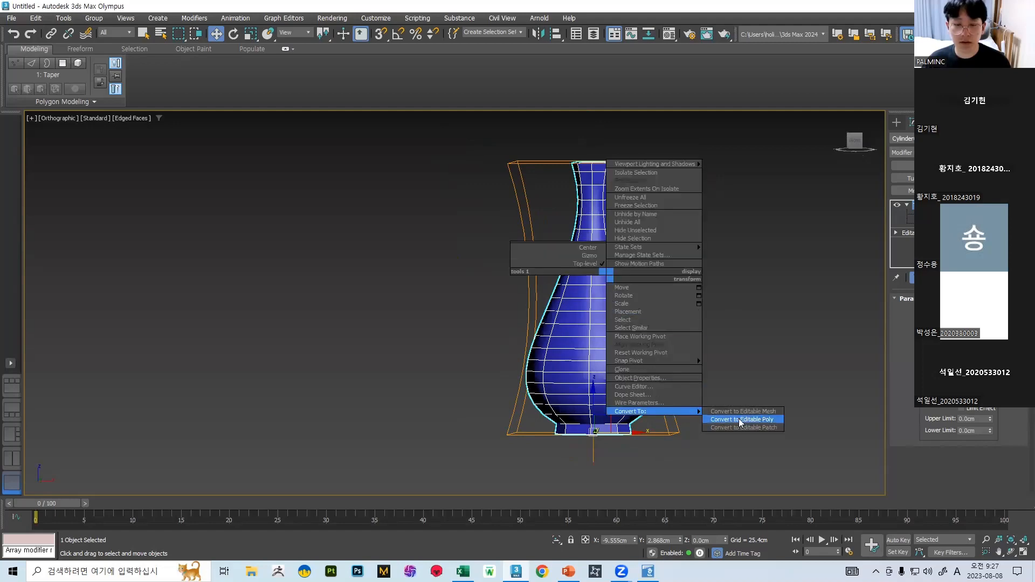
left_click(737, 418)
- At Polygon level, select the full ring of inner-wall polygons inside the foot and delete them
middle_click_drag(637, 236, 561, 308, "alt")
scroll(637, 278, "up", 5)
scroll(637, 278, "down", 5)
scroll(594, 374, "up", 4)
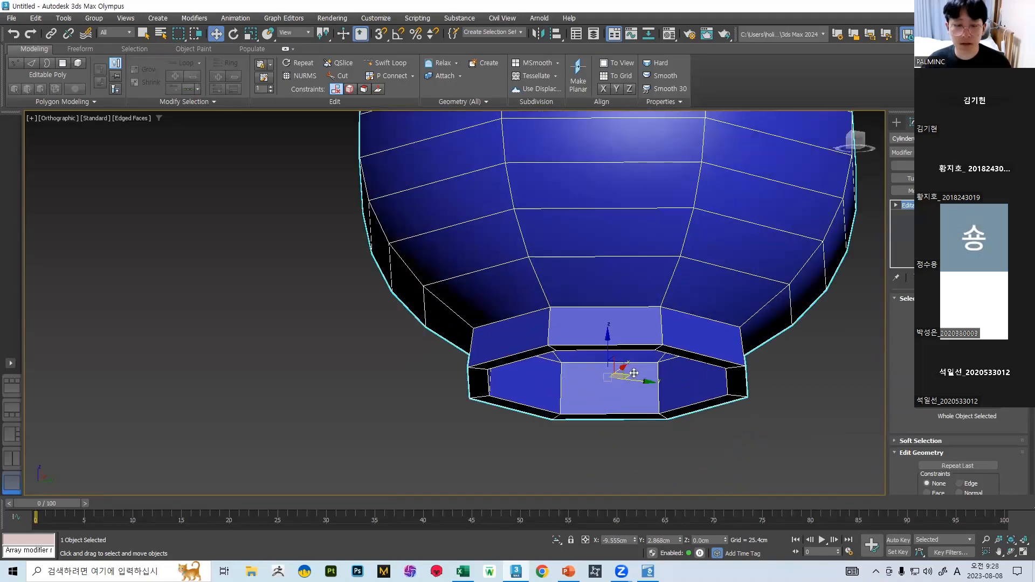
middle_click_drag(661, 357, 614, 277, "alt")
middle_click_drag(614, 232, 568, 480)
middle_click_drag(568, 238, 431, 355)
key("4")
left_click(592, 433)
left_click(571, 383, "ctrl")
left_click(505, 380, "ctrl")
left_click(515, 453, "ctrl")
left_click(433, 444, "ctrl")
left_click(452, 440, "ctrl")
key("ctrl+z")
left_click(488, 452, "ctrl")
left_click(433, 446, "ctrl")
middle_click_drag(469, 416, 431, 323, "alt")
left_click(662, 309, "ctrl")
left_click(609, 324, "ctrl")
left_click(520, 326, "ctrl")
middle_click_drag(520, 326, 555, 351, "alt")
key("Delete")
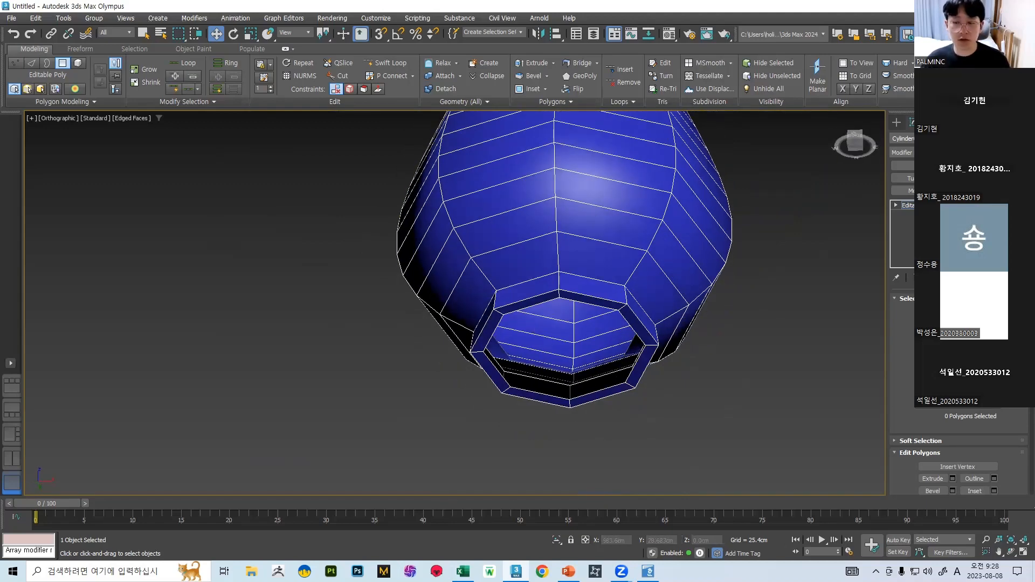
- At Border level, select the foot's inner bottom edge and extend it upward about 40 cm as a new inner wall
key("3")
left_click(593, 345)
middle_click_drag(592, 345, 564, 328, "alt")
left_click(532, 380)
left_click(562, 308)
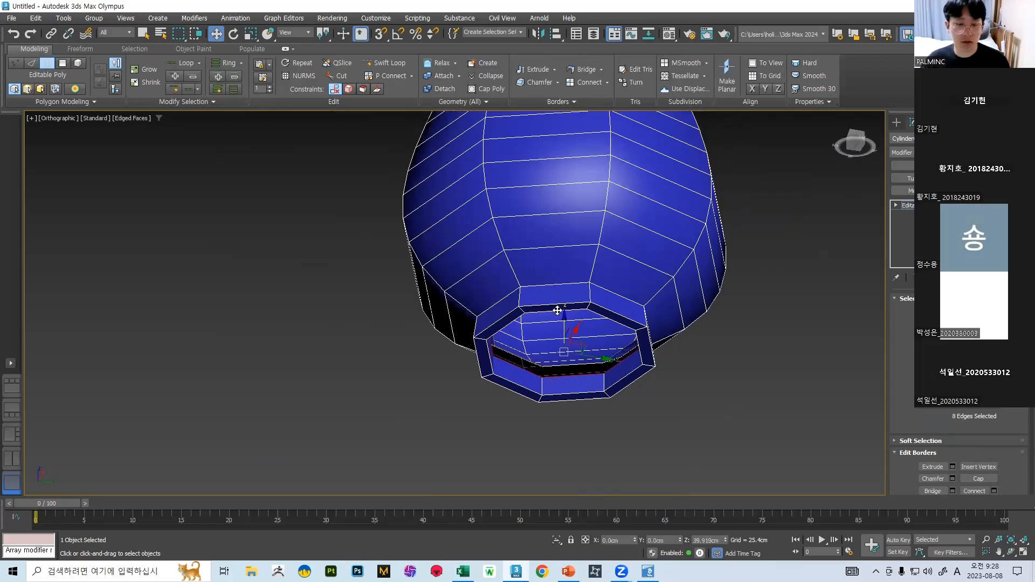
scroll(545, 371, "up", 6)
scroll(529, 345, "down", 5)
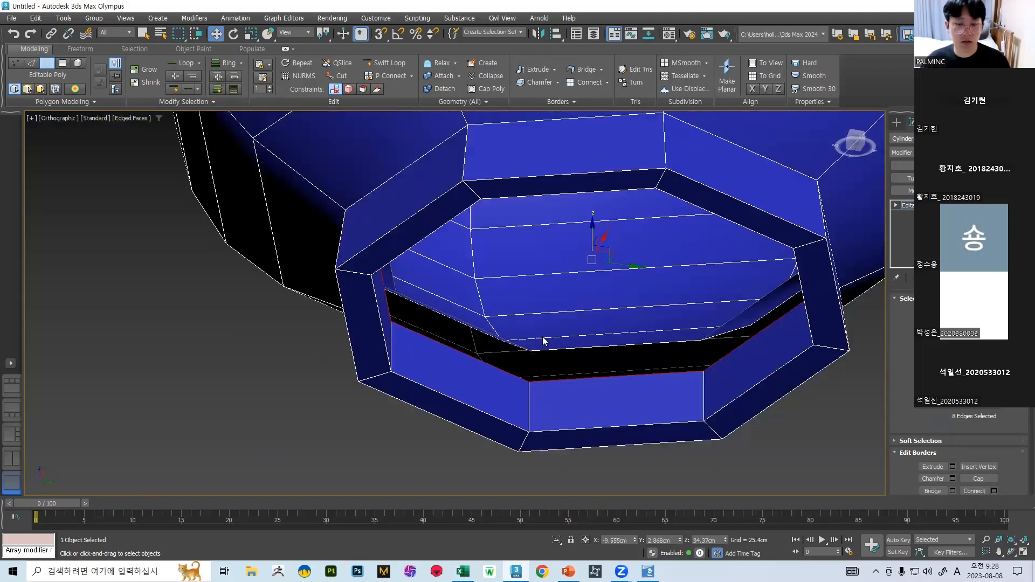
- Scale the foot's inner border inward and collapse it to a single point, closing the underside of the bottle
middle_click_drag(608, 305, 605, 261, "alt")
key("r")
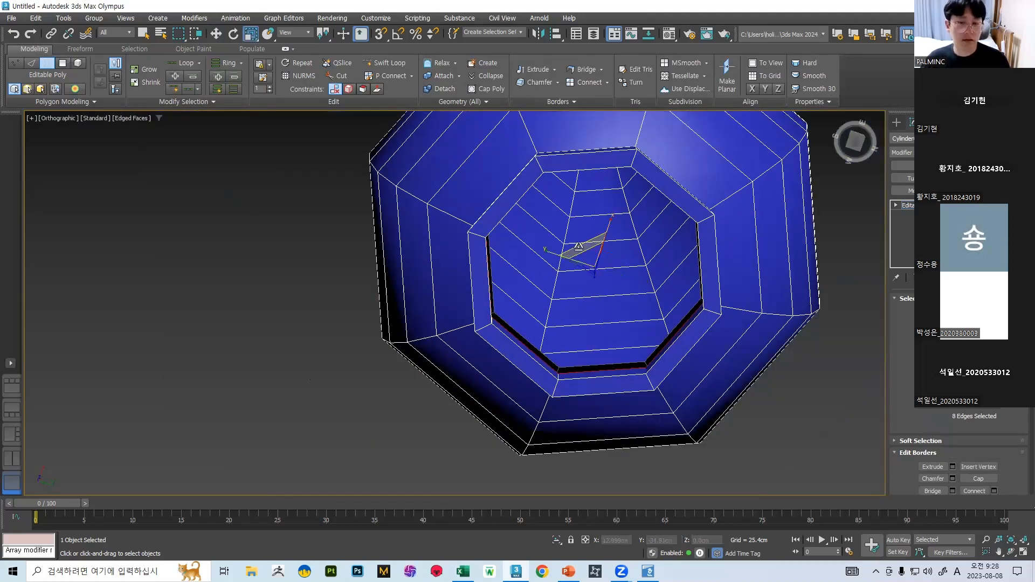
left_click_drag(581, 256, 570, 305)
middle_click_drag(571, 305, 541, 343, "alt")
right_click(547, 264)
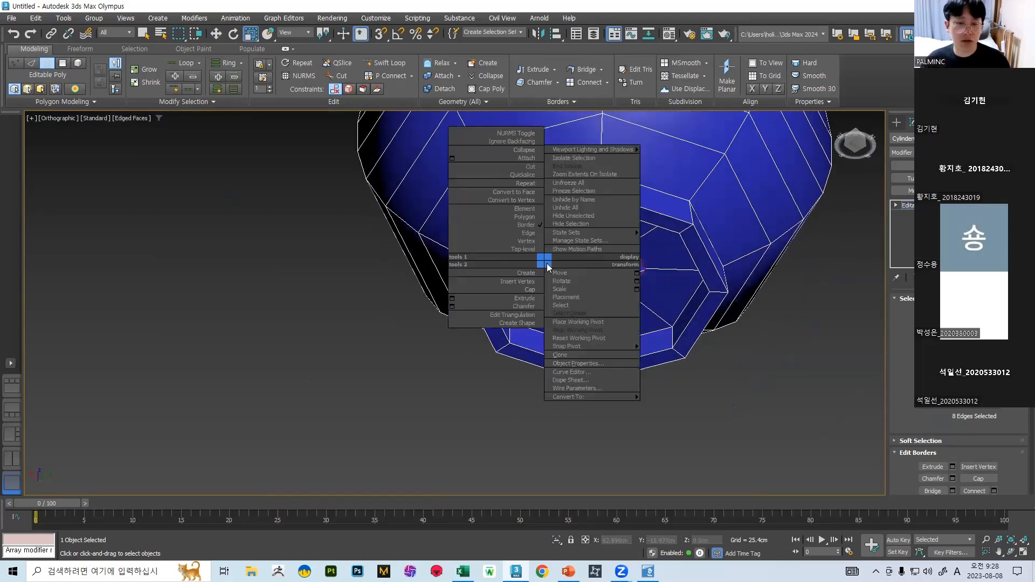
left_click(517, 154)
scroll(603, 272, "down", 6)
middle_click_drag(582, 318, 753, 325, "alt")
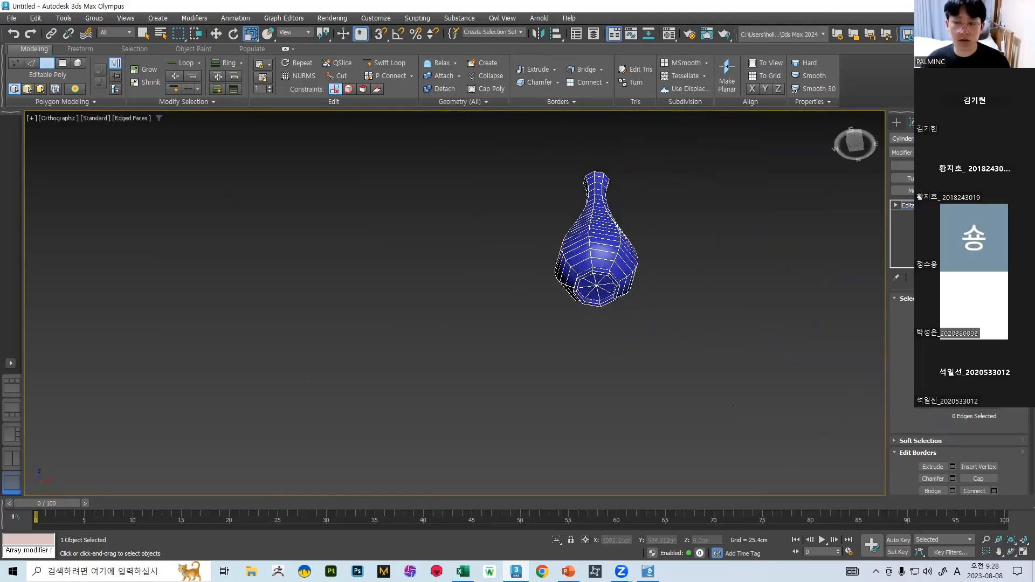
- Leave Border level and examine the bottle's shading from foot to mouth in Front view with edged faces hidden
key("3")
scroll(641, 283, "up", 8)
key("F4")
scroll(607, 301, "down", 4)
middle_click_drag(607, 301, 535, 361, "alt")
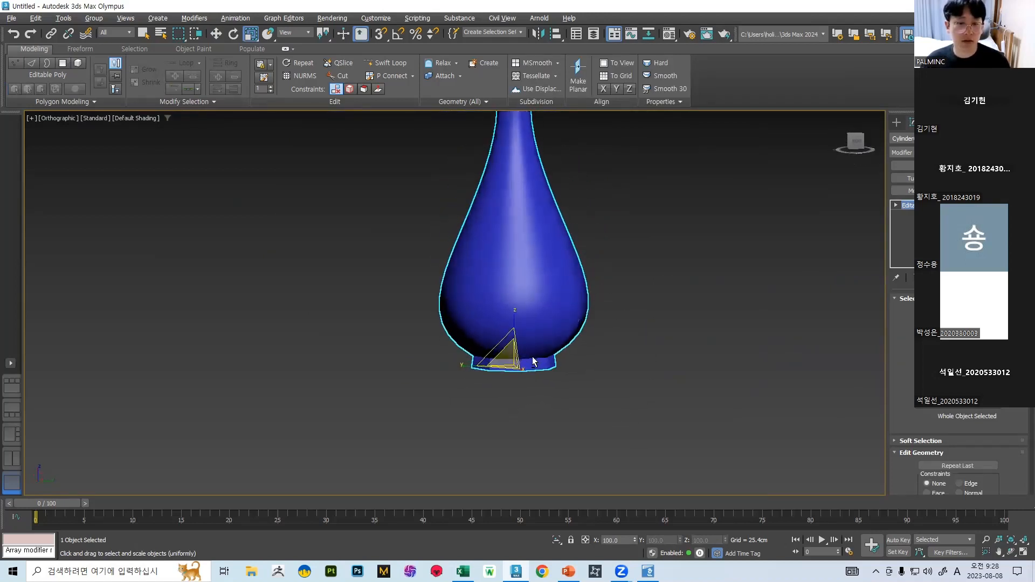
key("f")
scroll(539, 257, "down", 5)
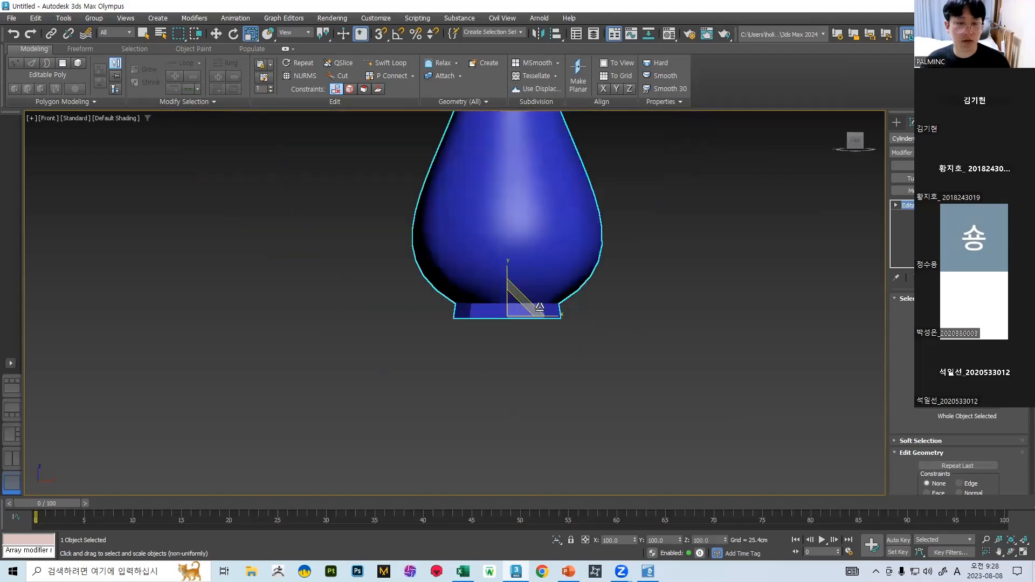
key("r")
scroll(535, 411, "down", 5)
scroll(532, 231, "up", 8)
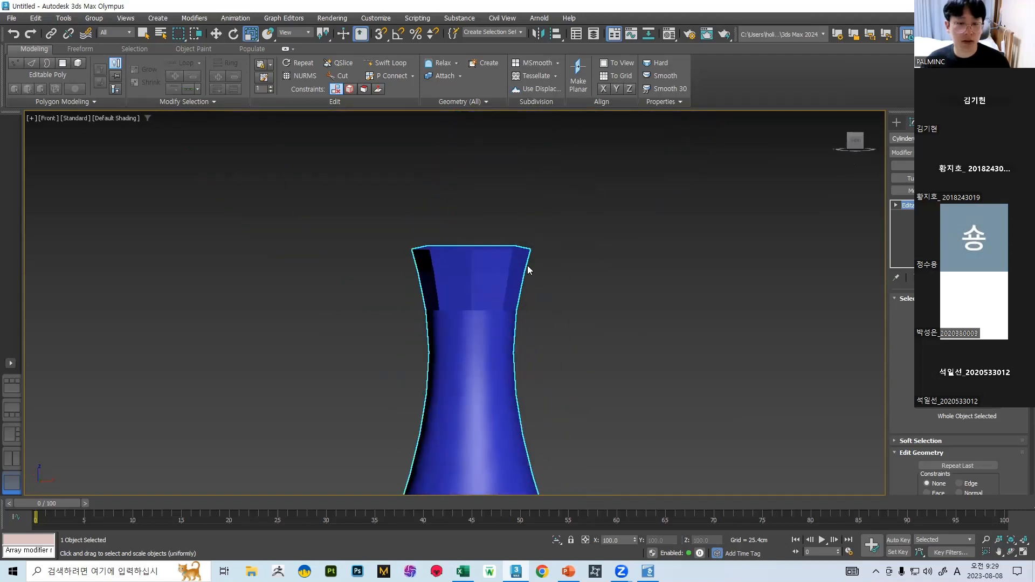
scroll(489, 304, "up", 4)
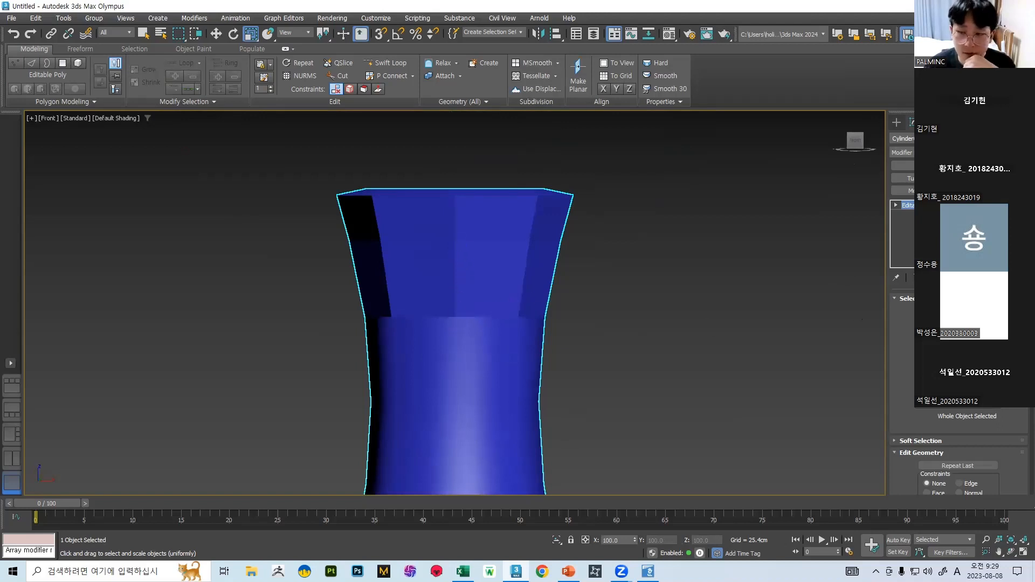
- At Polygon level, examine individual polygons on either side of the hard shading line around the upper neck
key("4")
left_click(450, 292)
left_click(464, 349)
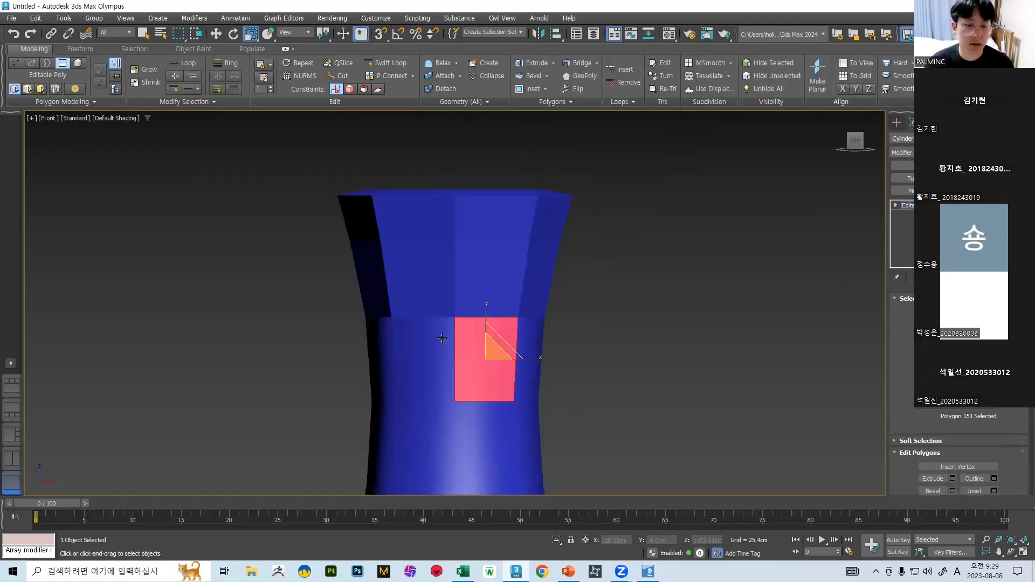
left_click(452, 279)
left_click(477, 263)
scroll(465, 278, "down", 5)
middle_click_drag(471, 317, 499, 177)
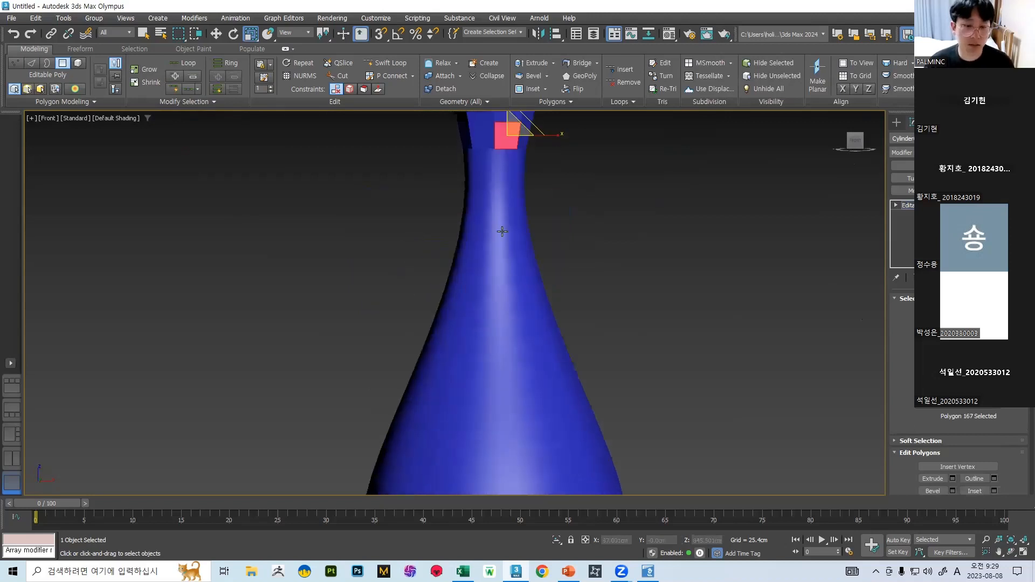
scroll(498, 178, "down", 5)
scroll(515, 327, "up", 6)
scroll(527, 299, "down", 7)
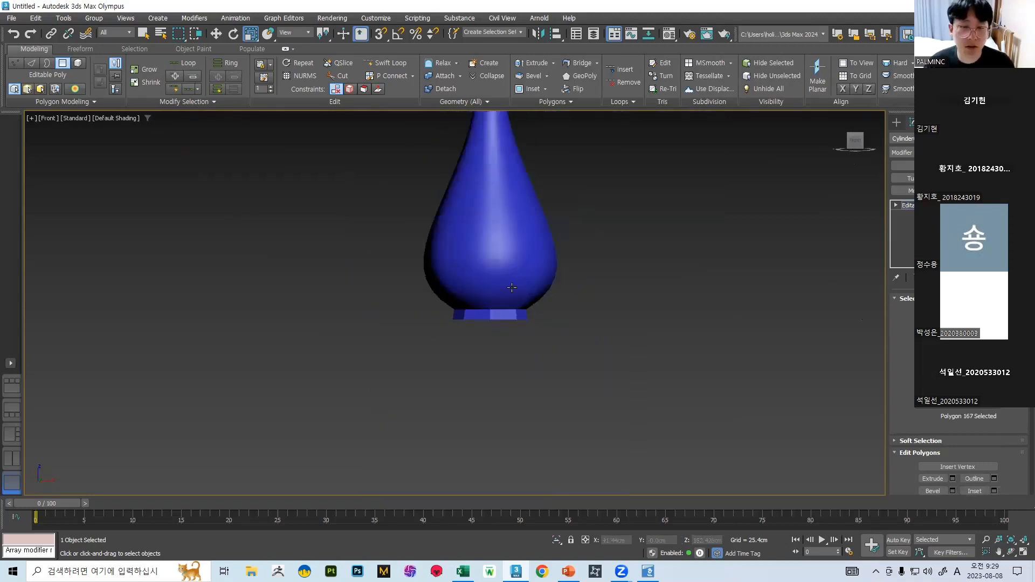
scroll(523, 212, "up", 9)
middle_click_drag(603, 210, 587, 227)
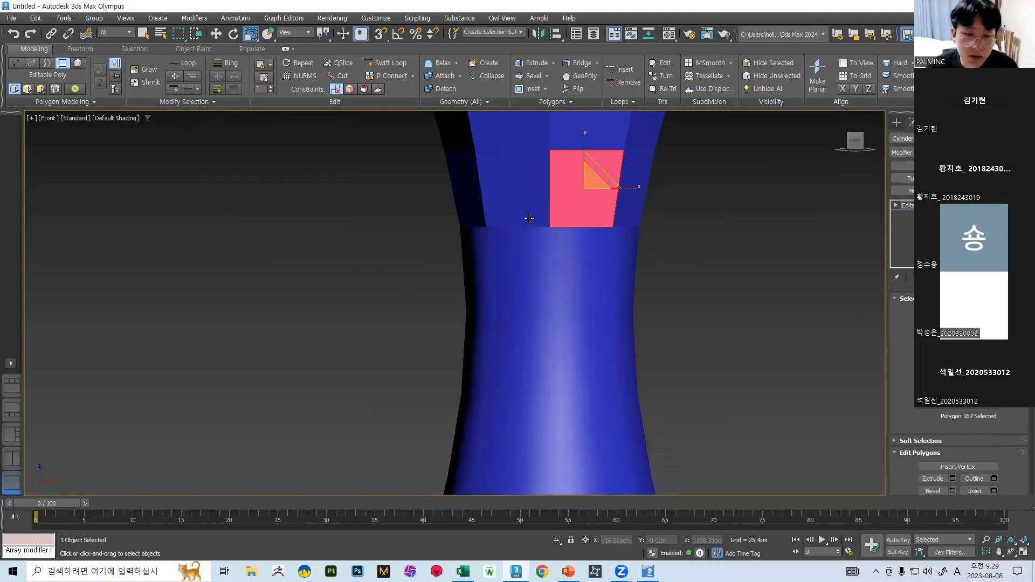
left_click(543, 260)
left_click(575, 264)
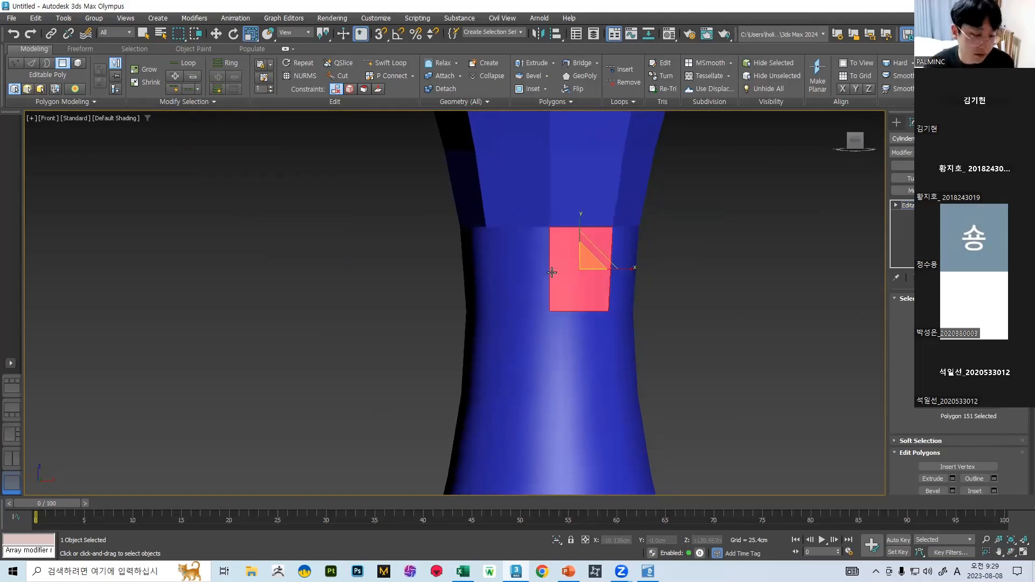
key("q")
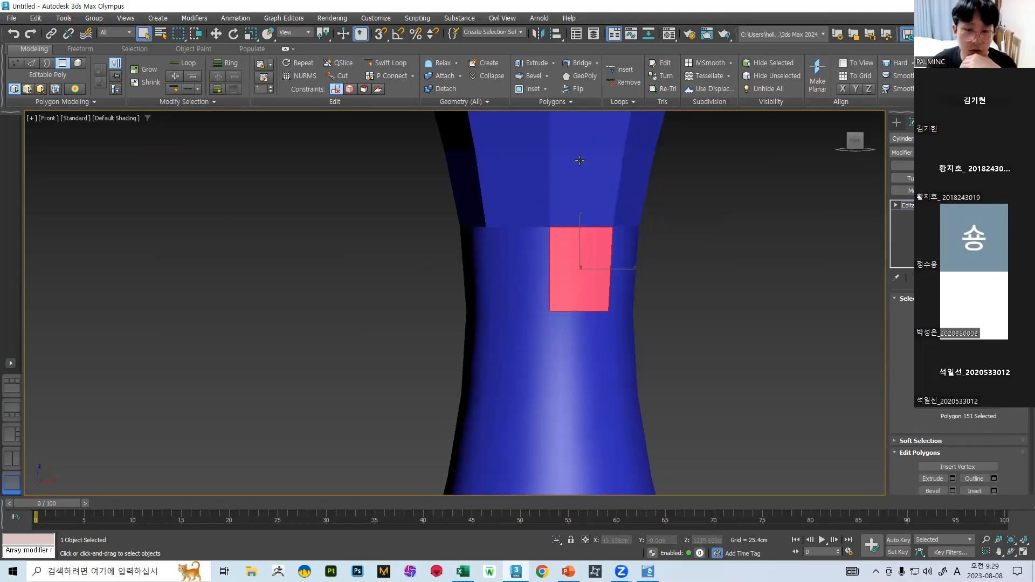
- Examine the foot's outer-wall polygons one by one to compare their faceted shading with the smooth body
scroll(549, 208, "down", 5)
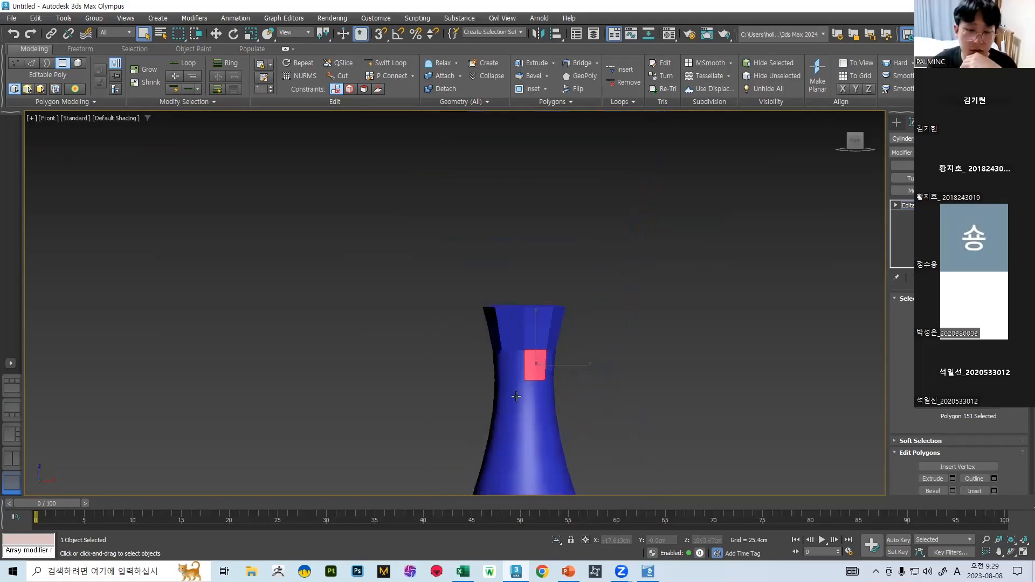
scroll(539, 388, "down", 2)
middle_click_drag(539, 388, 569, 217)
scroll(566, 480, "up", 8)
left_click(514, 268)
left_click(332, 284)
left_click(280, 277)
left_click(533, 267)
left_click(642, 266)
left_click(568, 273)
left_click(381, 278)
left_click(294, 273)
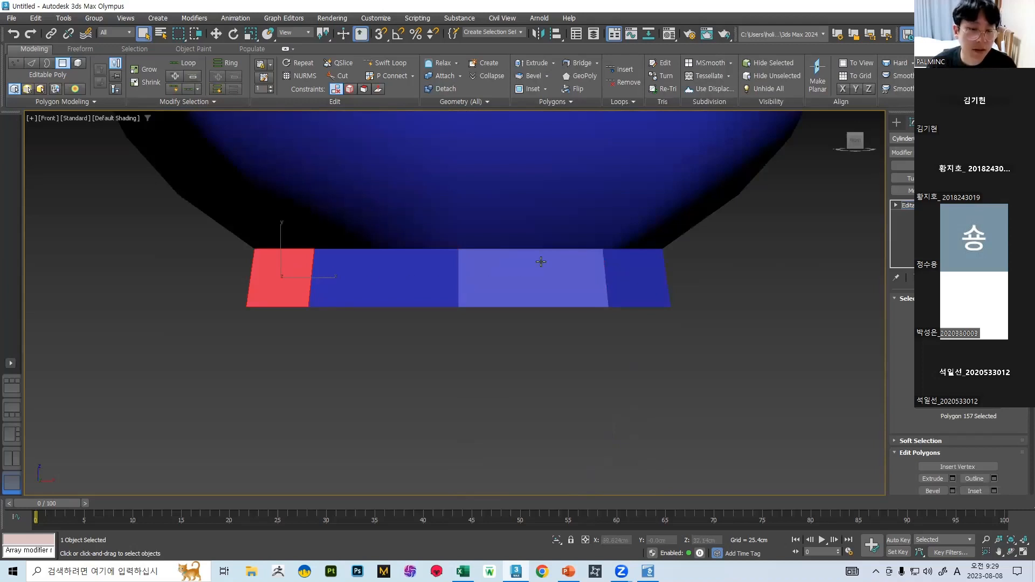
- Select all of the bottle's polygons, clear their smoothing groups and re-smooth the whole surface, finishing with nothing selected
scroll(525, 314, "down", 6)
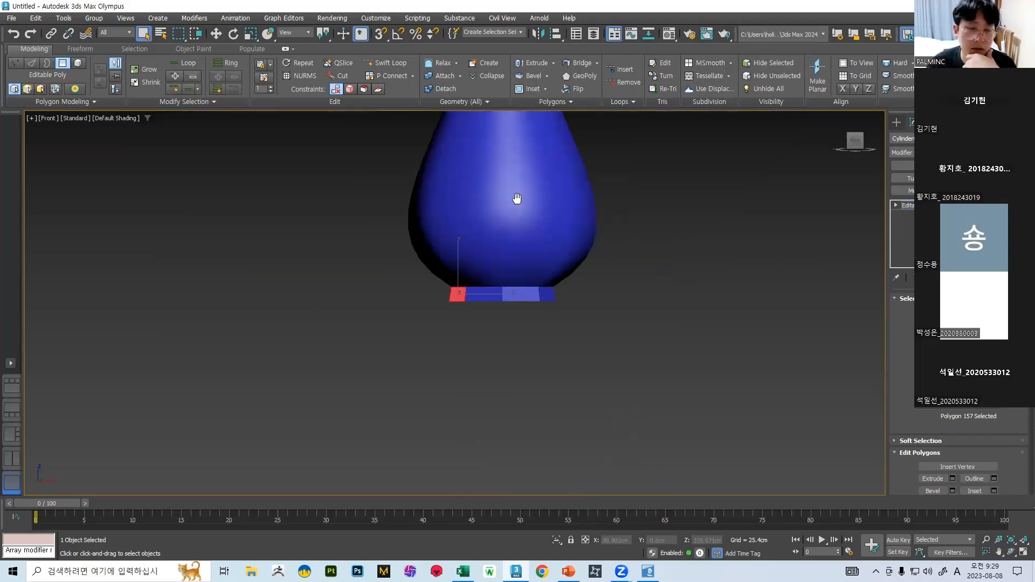
scroll(472, 262, "up", 10)
scroll(559, 384, "down", 2)
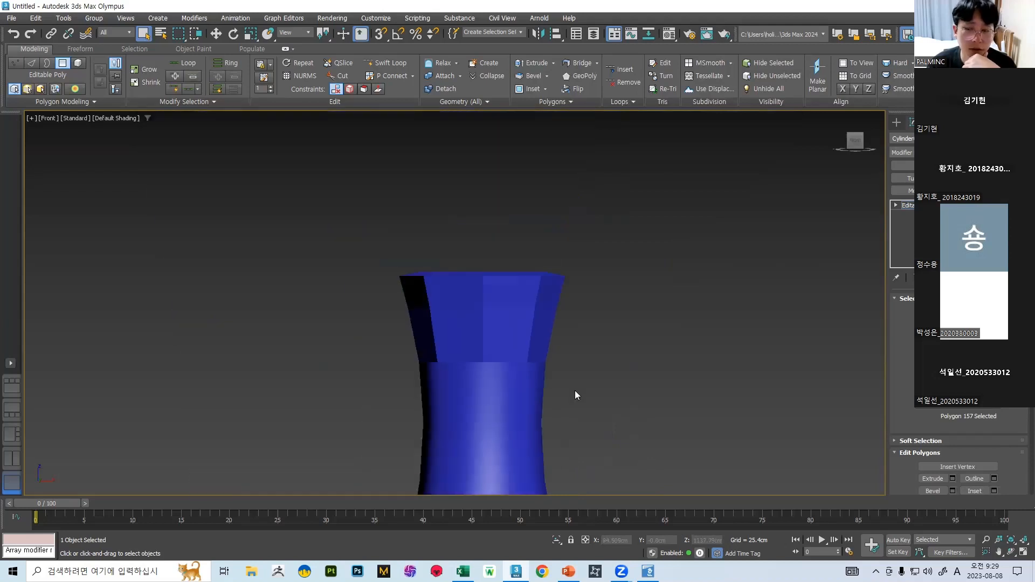
left_click_drag(723, 429, 723, 429)
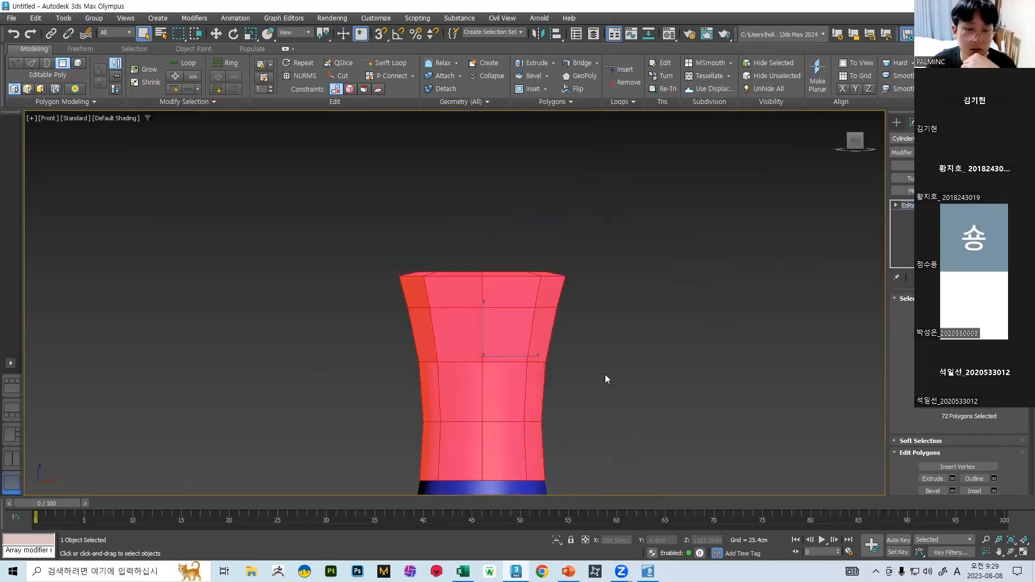
scroll(596, 339, "down", 8)
scroll(591, 377, "up", 6)
left_click_drag(475, 168, 799, 498)
scroll(960, 377, "down", 5)
scroll(957, 447, "down", 8)
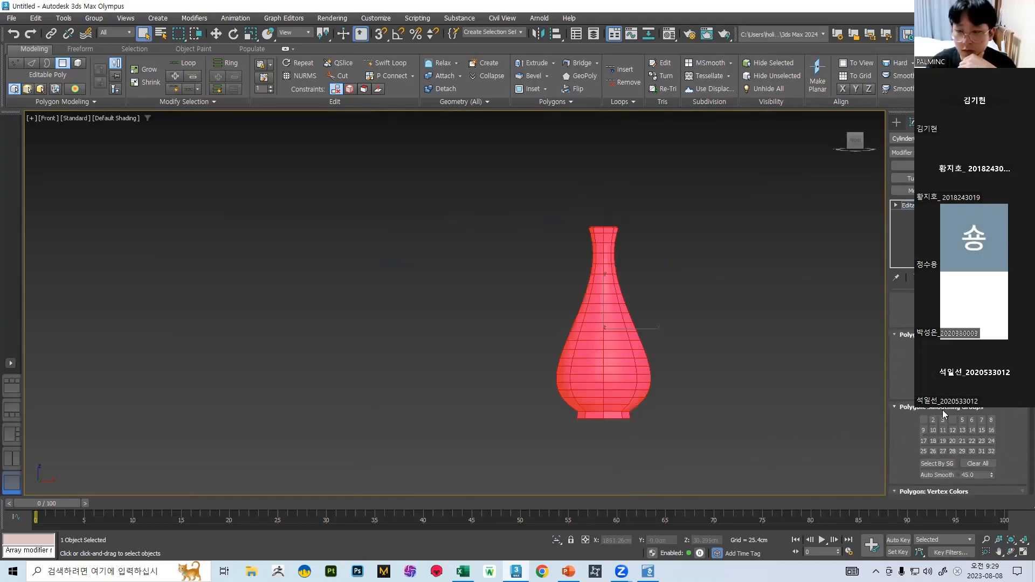
scroll(957, 447, "up", 5)
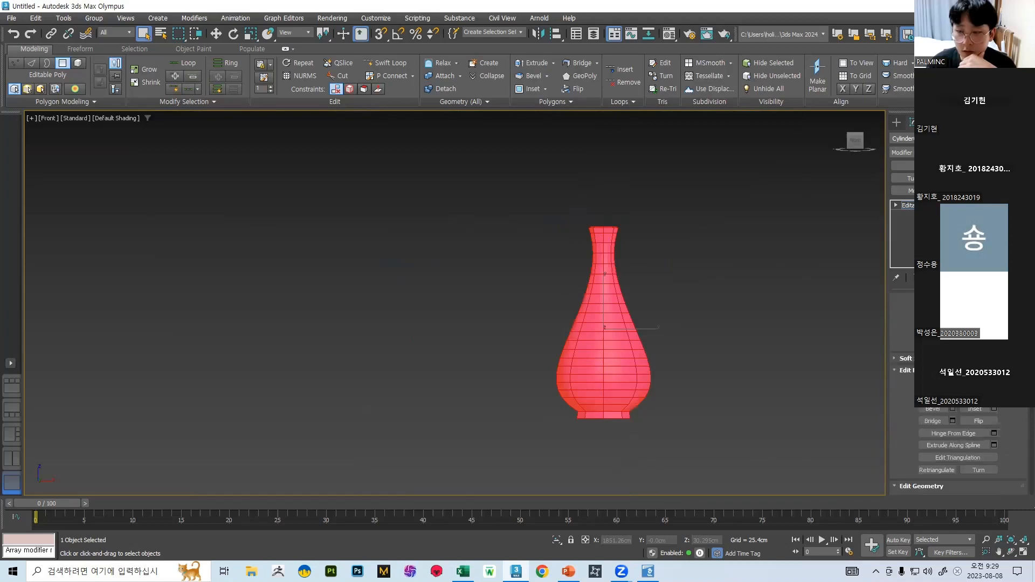
scroll(956, 448, "down", 5)
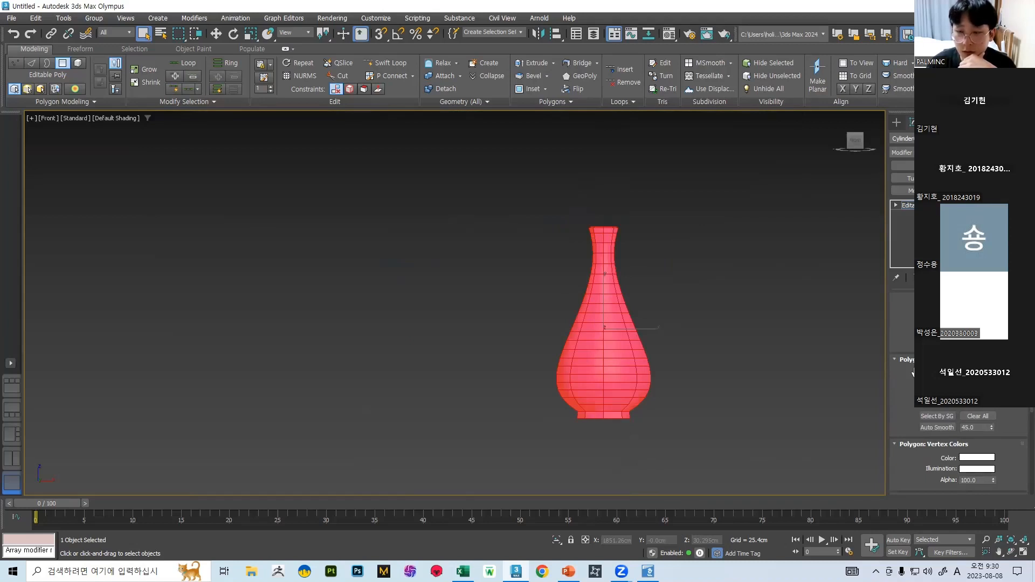
left_click(970, 416)
scroll(957, 377, "up", 5)
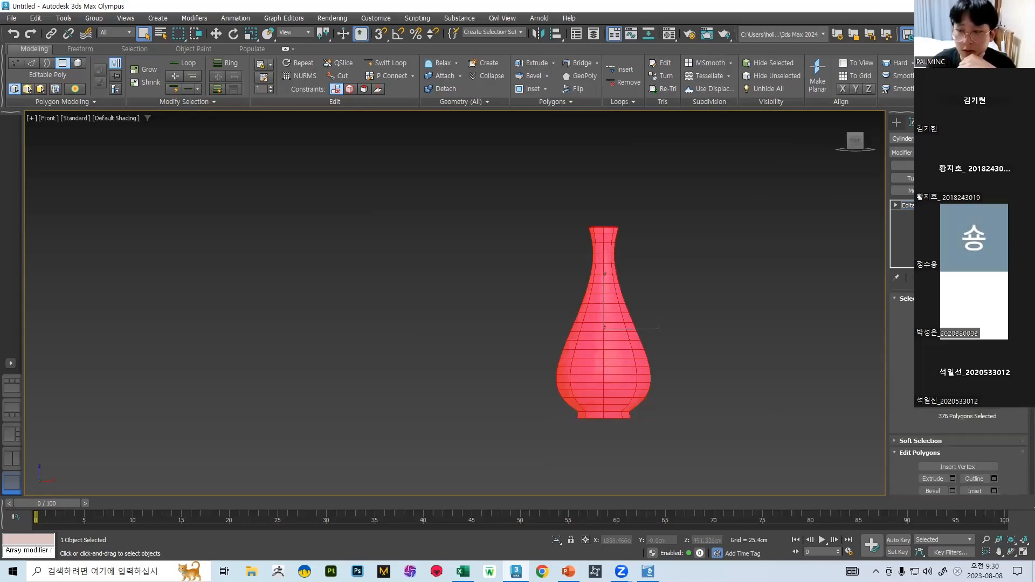
left_click(971, 311)
left_click(789, 324)
- Show edged faces around the mouth and compare it with the reference bottle photos on the PowerPoint slide
scroll(652, 303, "up", 2)
scroll(629, 280, "down", 4)
middle_click_drag(580, 273, 555, 303, "alt")
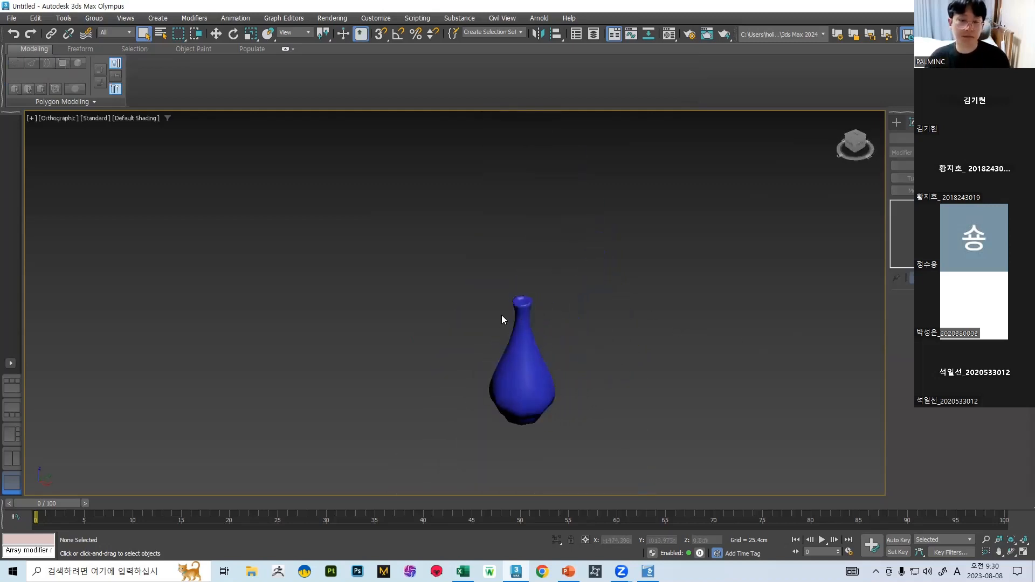
scroll(517, 307, "up", 6)
key("F4")
scroll(596, 308, "down", 5)
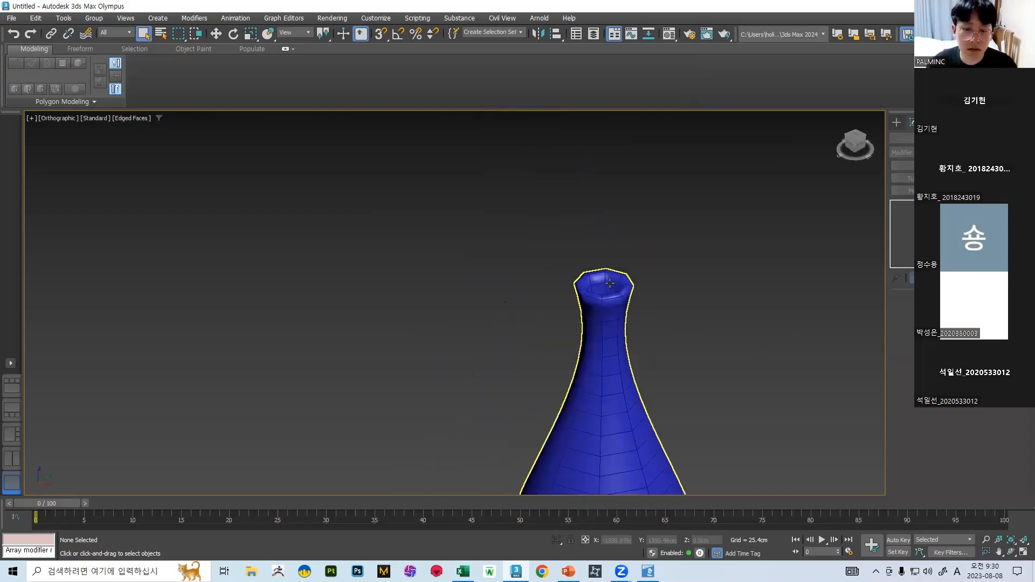
left_click(568, 571)
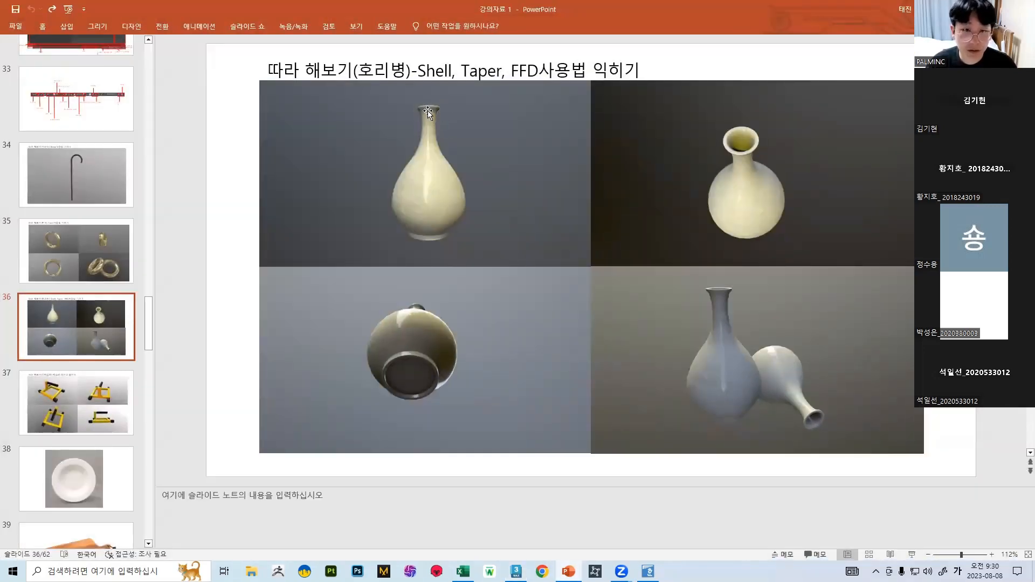
left_click(516, 571)
- At Polygon level, select the full ring of eight outer polygons directly below the bottle's mouth rim
scroll(602, 311, "up", 4)
left_click(602, 311)
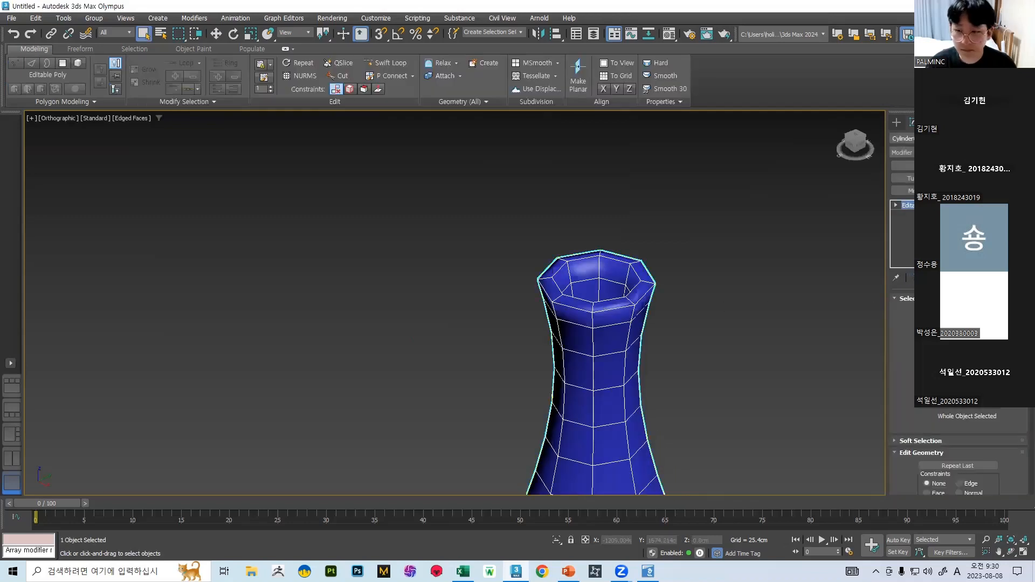
key("4")
left_click(618, 310)
left_click(563, 319, "ctrl")
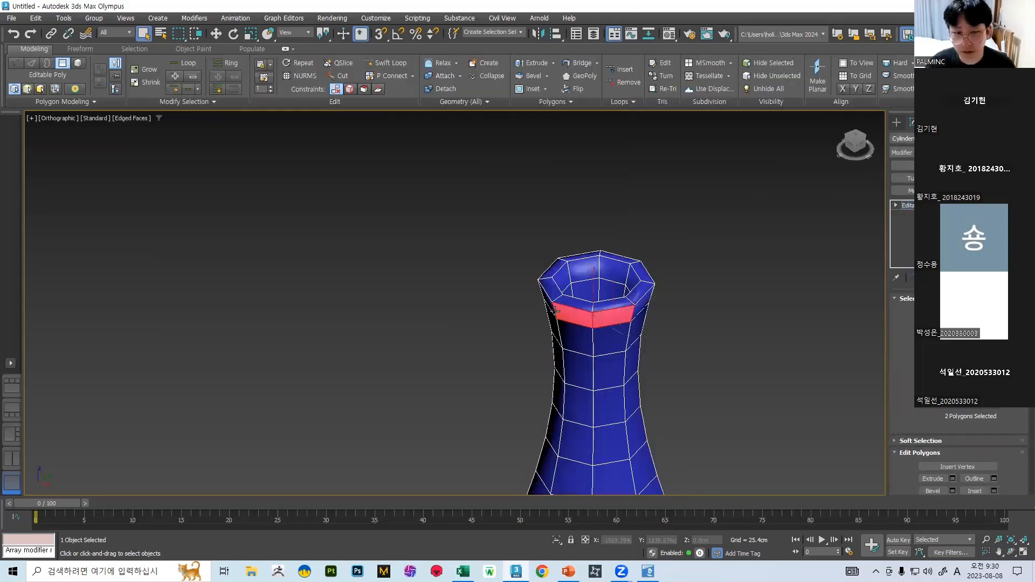
mouse_move(581, 301)
middle_mouse_down("alt")
mouse_move(650, 289)
mouse_move(574, 302)
middle_mouse_up("alt")
left_click(574, 317, "ctrl")
left_click(609, 318, "ctrl")
left_click(651, 314, "ctrl")
middle_click_drag(651, 315, 587, 329, "alt")
left_click(627, 321, "ctrl")
middle_click_drag(682, 326, 604, 332, "alt")
left_click(603, 317, "ctrl")
- Try to extrude the selected lip ring outward with the Scale tool, and undo the attempt
scroll(631, 318, "down", 3)
middle_click_drag(687, 339, 538, 238)
key("f")
scroll(504, 218, "down", 8)
middle_click_drag(505, 154, 466, 372)
scroll(464, 270, "up", 8)
key("r")
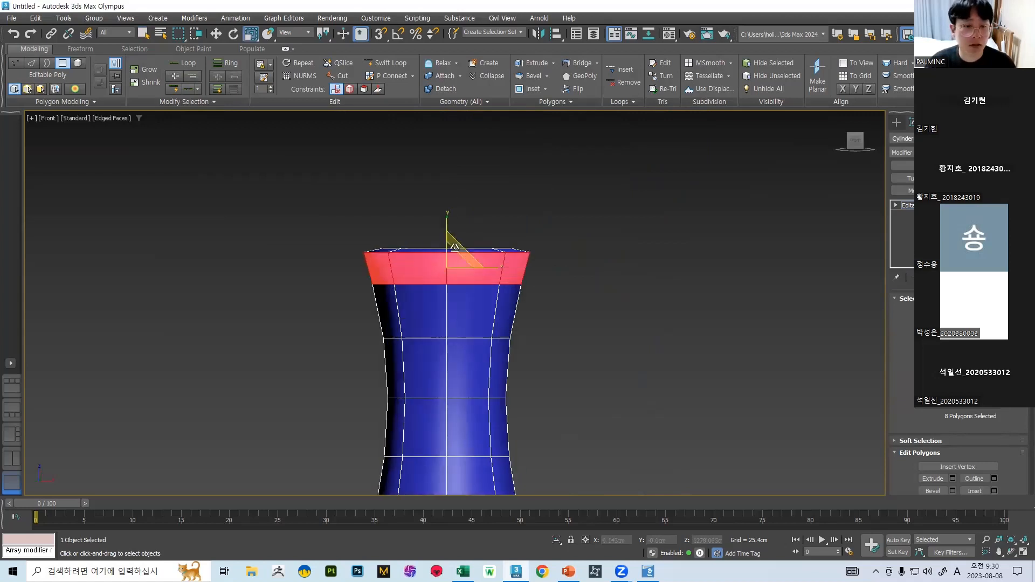
middle_click_drag(508, 270, 448, 277, "alt")
left_click_drag(448, 276, 446, 253)
scroll(490, 250, "down", 4)
middle_click_drag(491, 250, 457, 270, "alt")
scroll(457, 271, "up", 6)
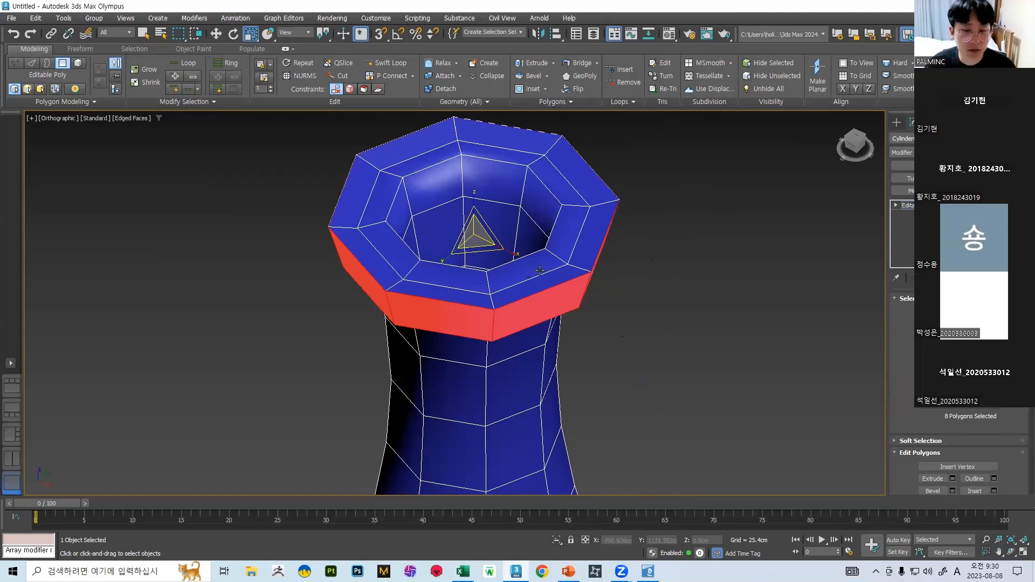
scroll(957, 447, "down", 3)
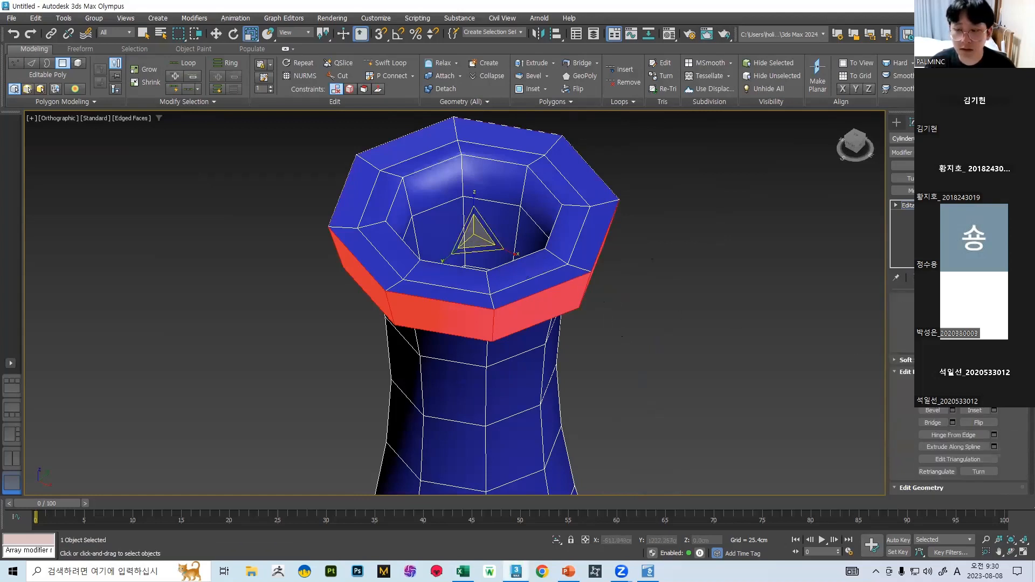
key("ctrl+z")
left_click(953, 398)
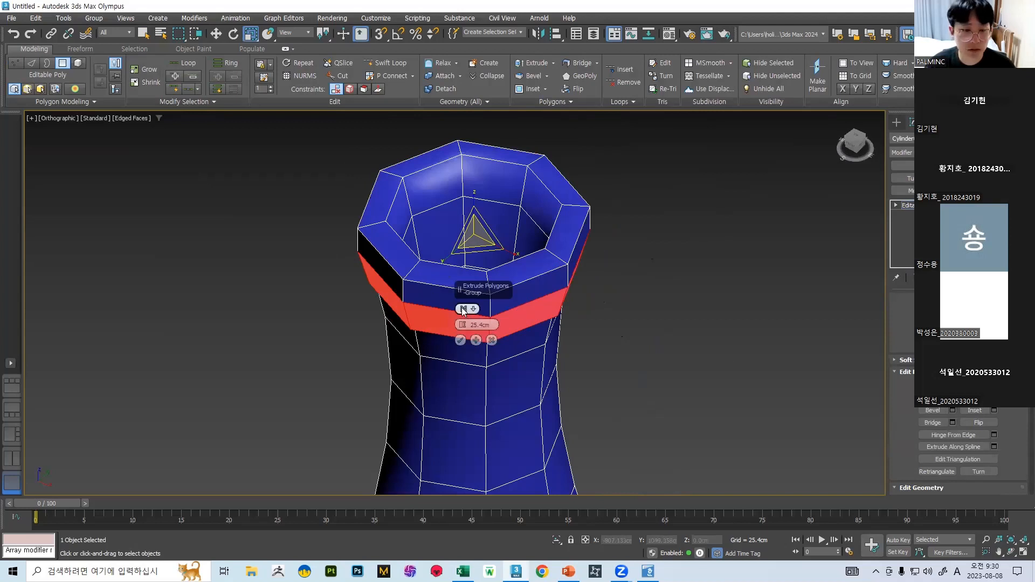
left_click(491, 340)
middle_click_drag(580, 325, 571, 307, "alt")
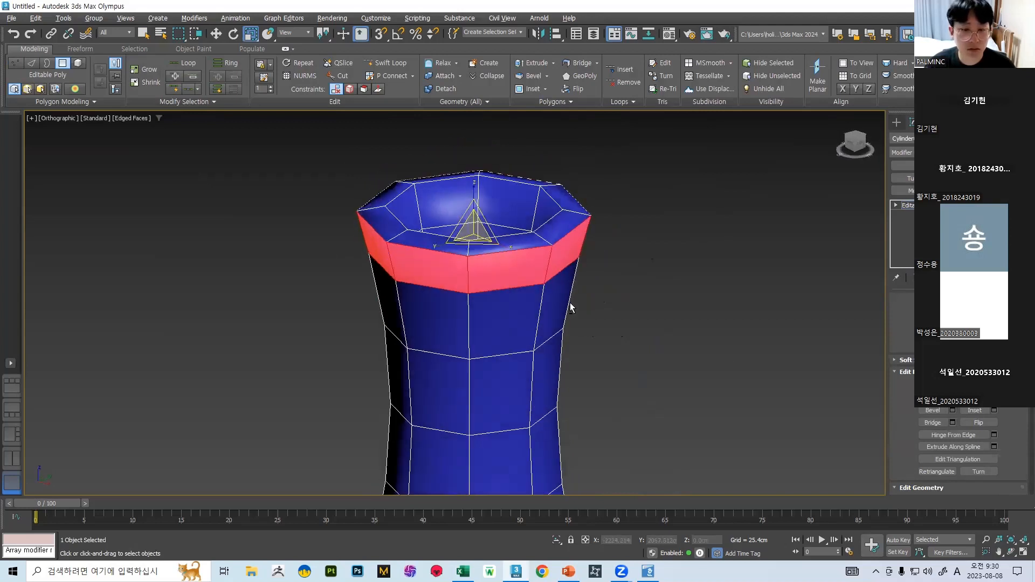
- Set up a Local Normal extrusion of the selected lip ring, with a height of about 41.6 cm and bias 0.0
left_click(952, 398)
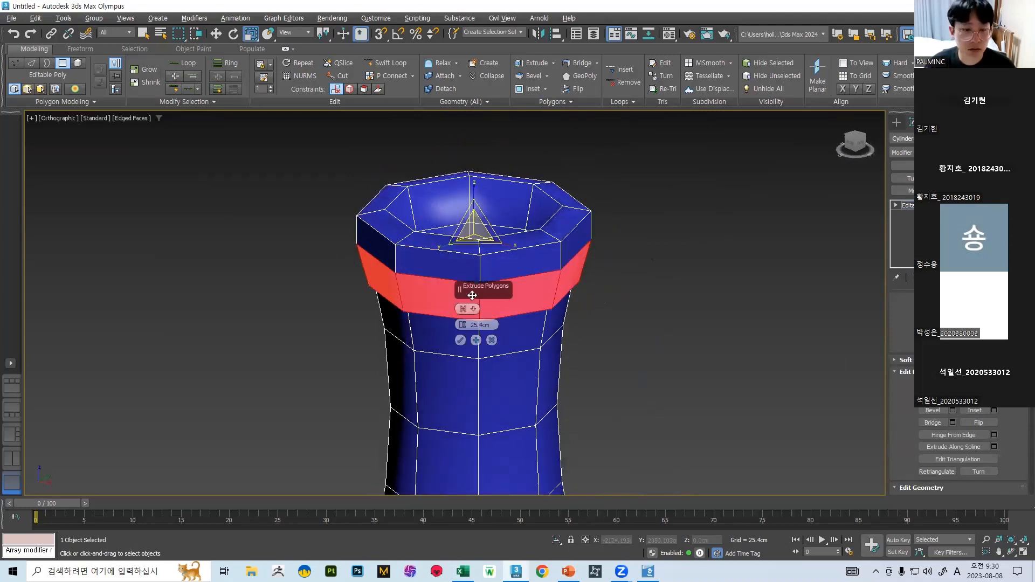
left_click(467, 309)
left_click(502, 321)
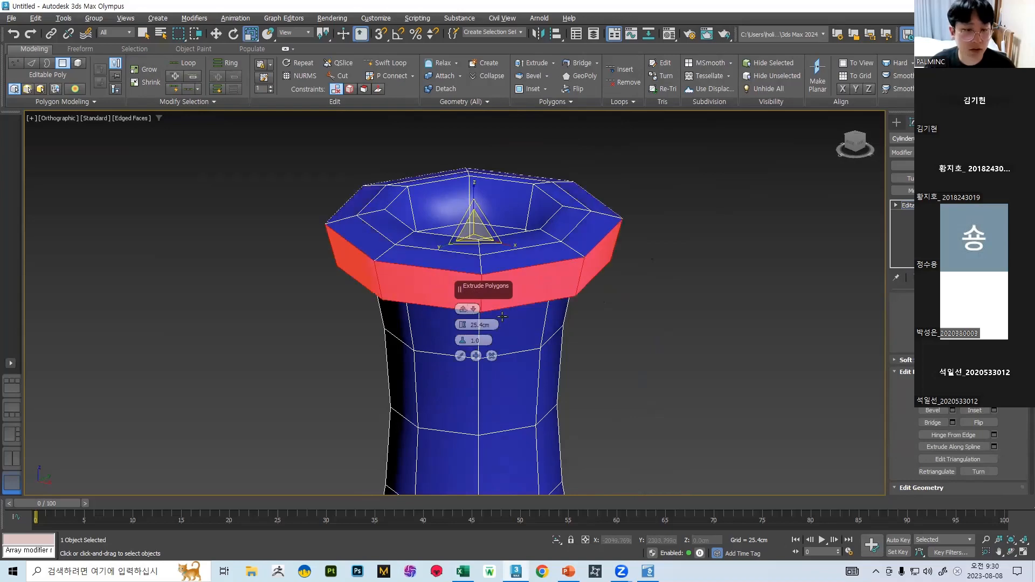
middle_click_drag(697, 298, 584, 279, "alt")
mouse_move(461, 339)
left_mouse_down()
mouse_move(466, 368)
mouse_move(454, 326)
left_mouse_up()
left_click_drag(447, 262, 449, 392)
left_click_drag(462, 324, 459, 301)
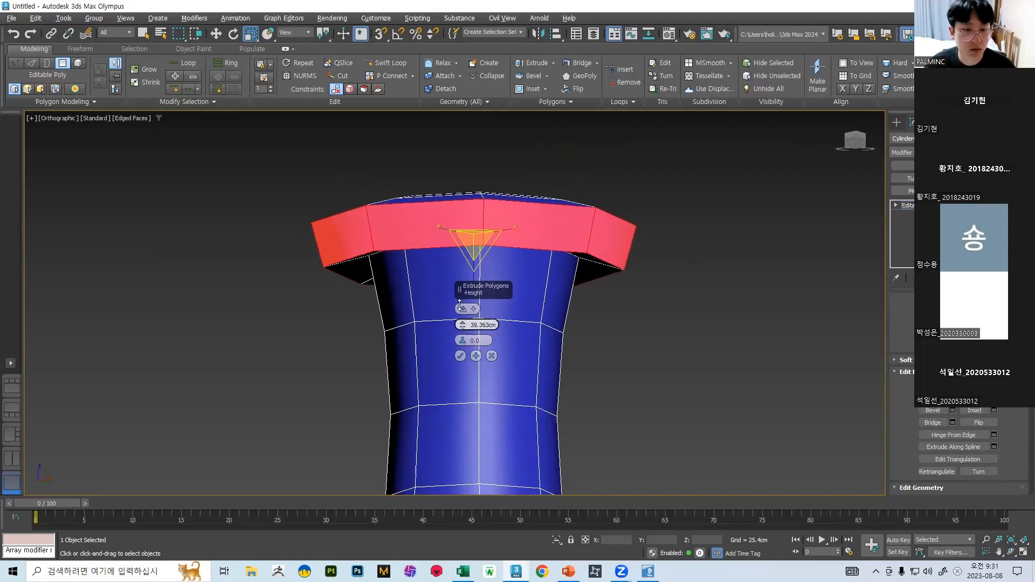
- Preview the lip extrusion as By Polygon, return it to Local Normal, apply it and activate the Move tool
left_click(473, 309)
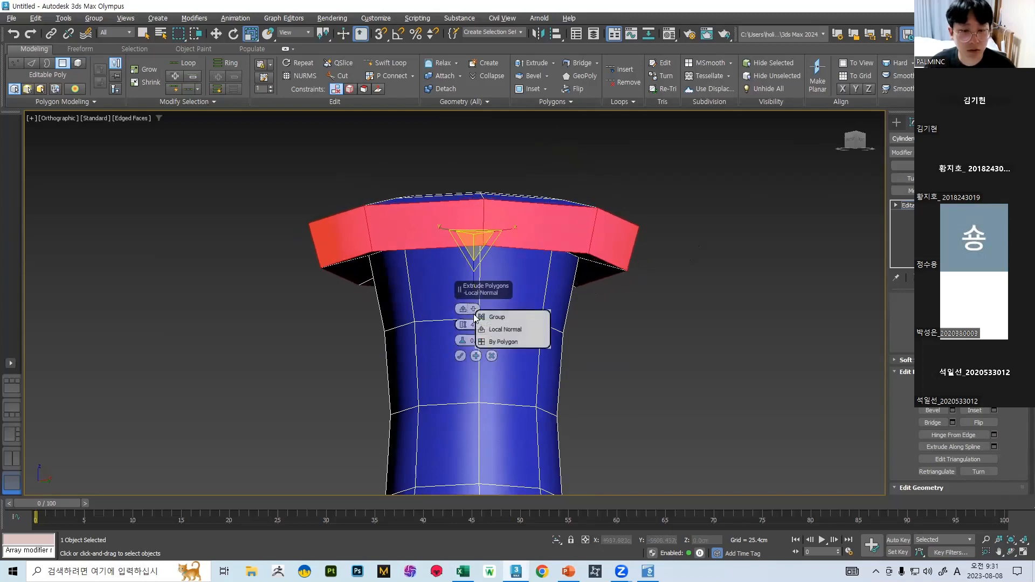
left_click(503, 341)
middle_click_drag(501, 343, 493, 323, "alt")
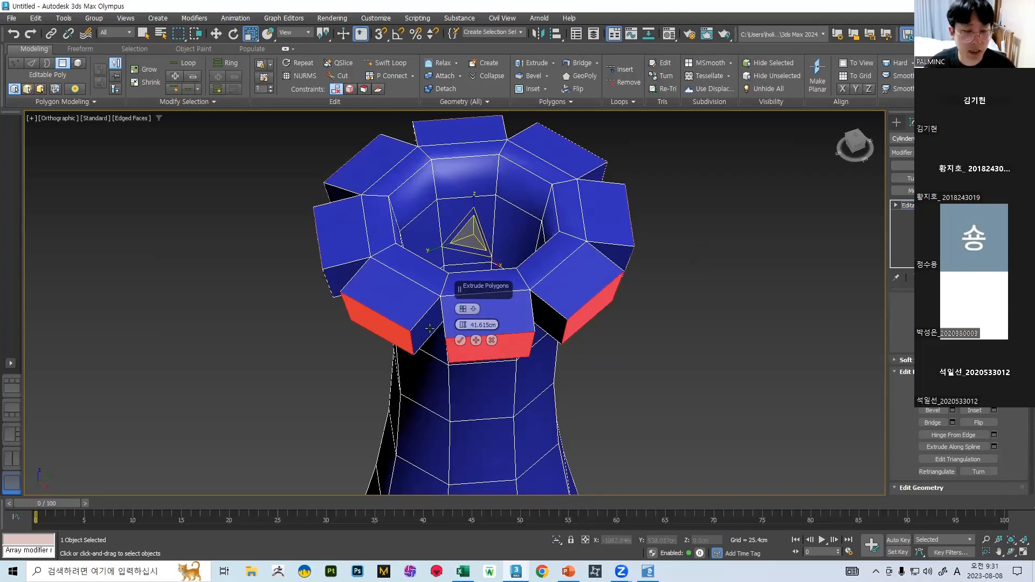
left_click(470, 310)
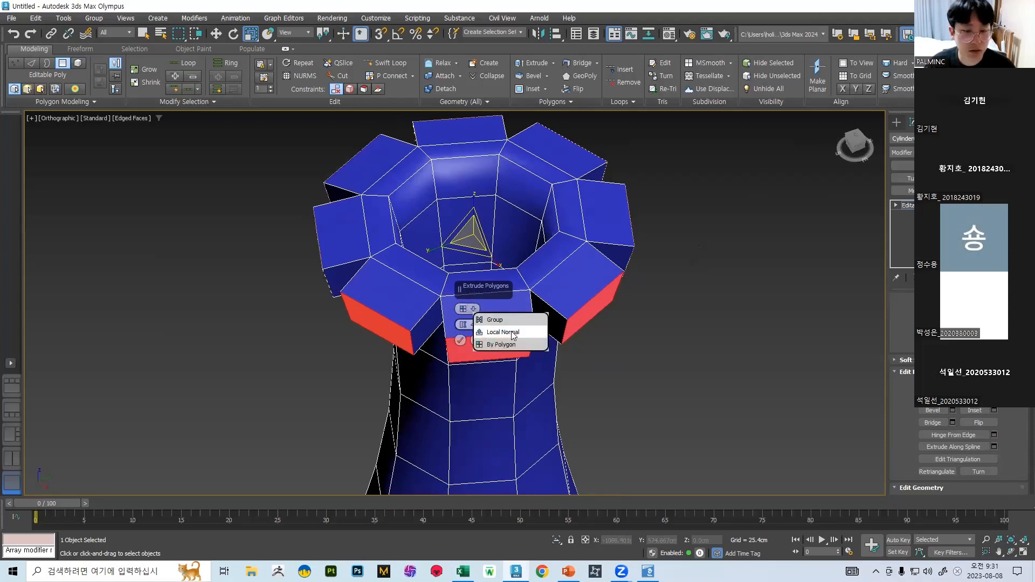
left_click(506, 332)
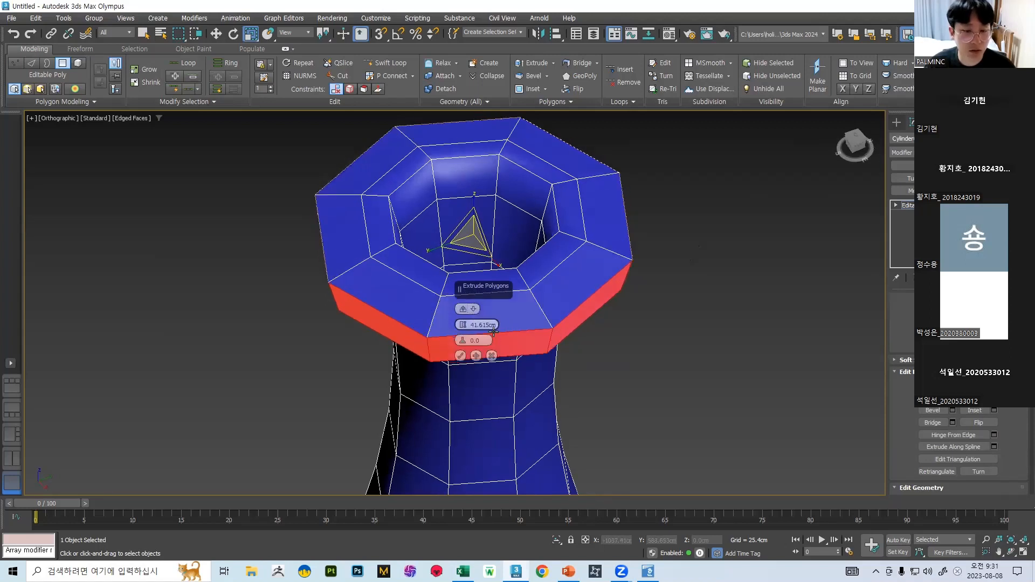
left_click(459, 356)
middle_click_drag(460, 355, 467, 228, "alt")
key("w")
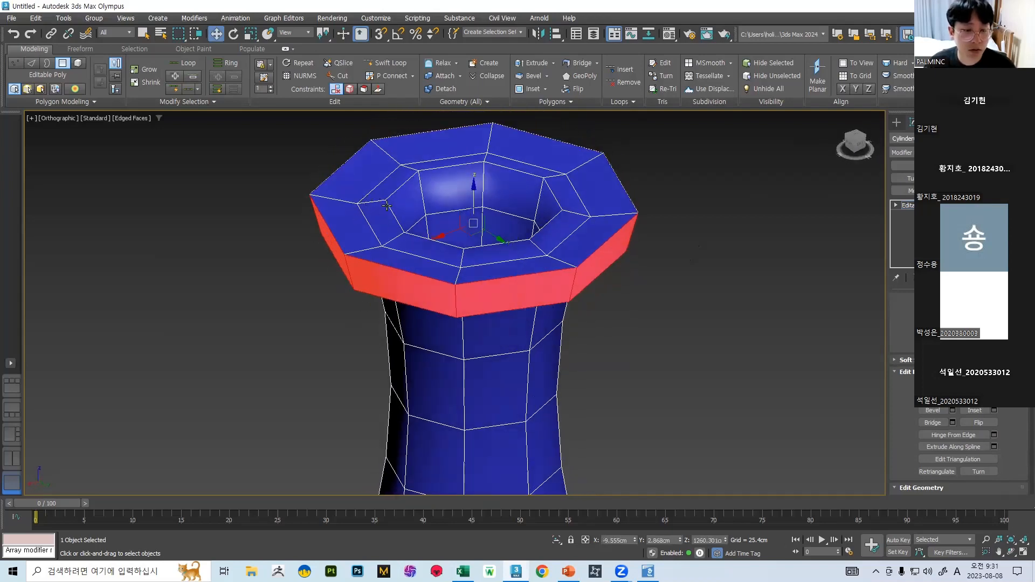
- At Edge level, select the inner edge loop on top of the lip, try removing it with its vertices, and undo the removal
key("2")
left_click(369, 226)
middle_click_drag(366, 213, 402, 277)
scroll(341, 254, "up", 2)
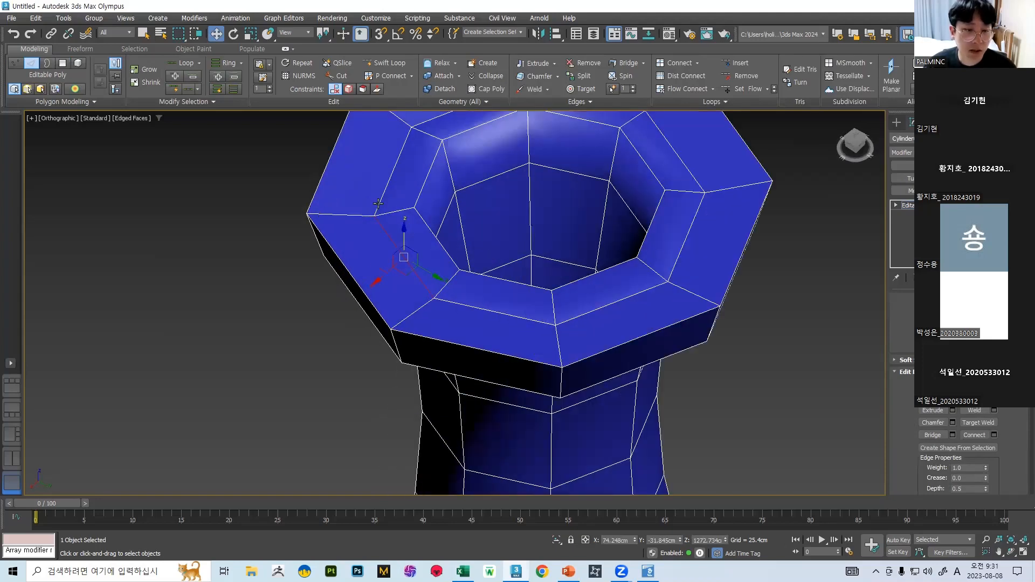
middle_click_drag(390, 160, 371, 264, "alt")
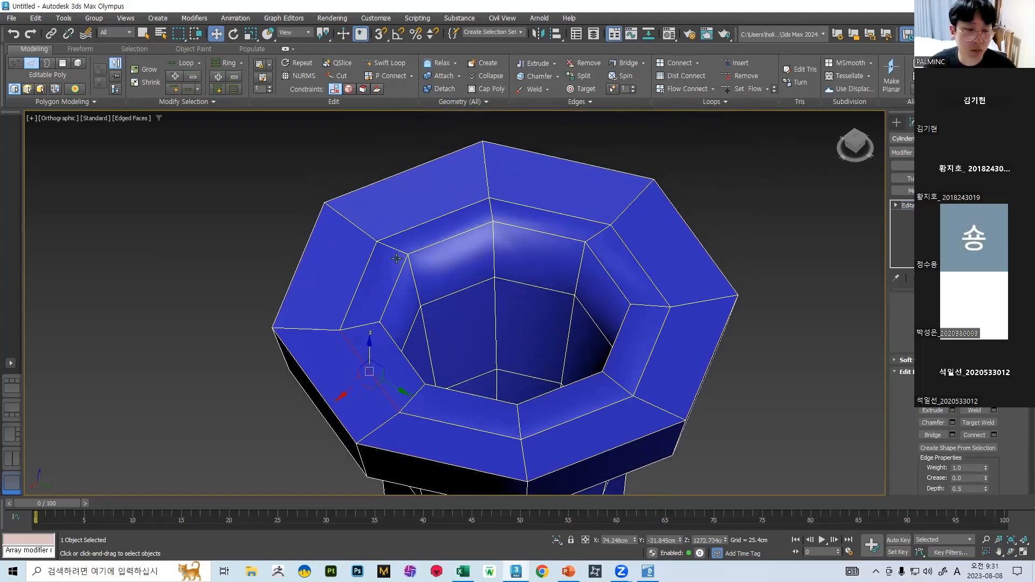
double_click(372, 255)
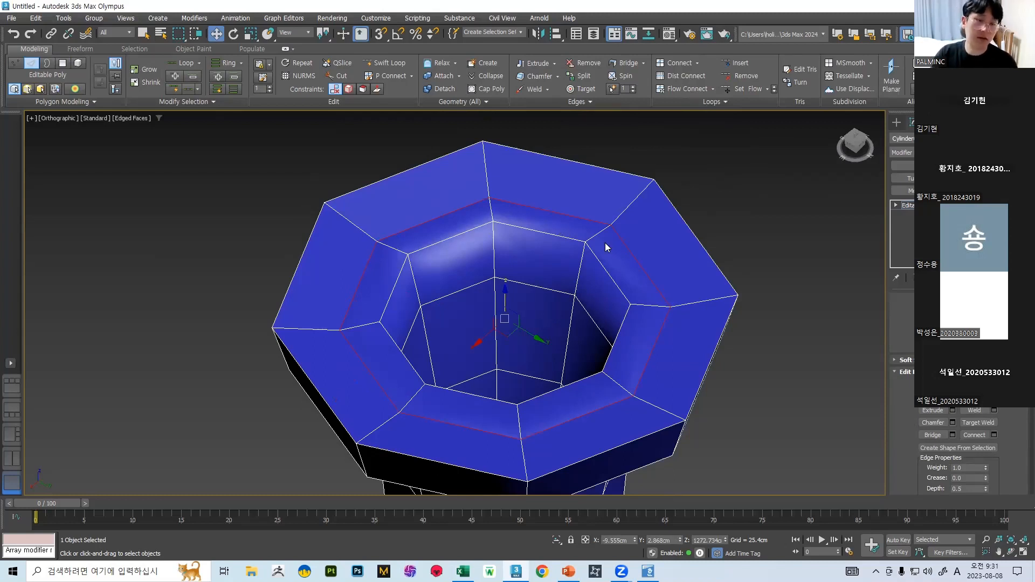
key("ctrl+BackSpace")
key("ctrl+z")
- Select one inner edge on top of the lip, expand it to the full loop, and clear the selection
left_click(419, 226)
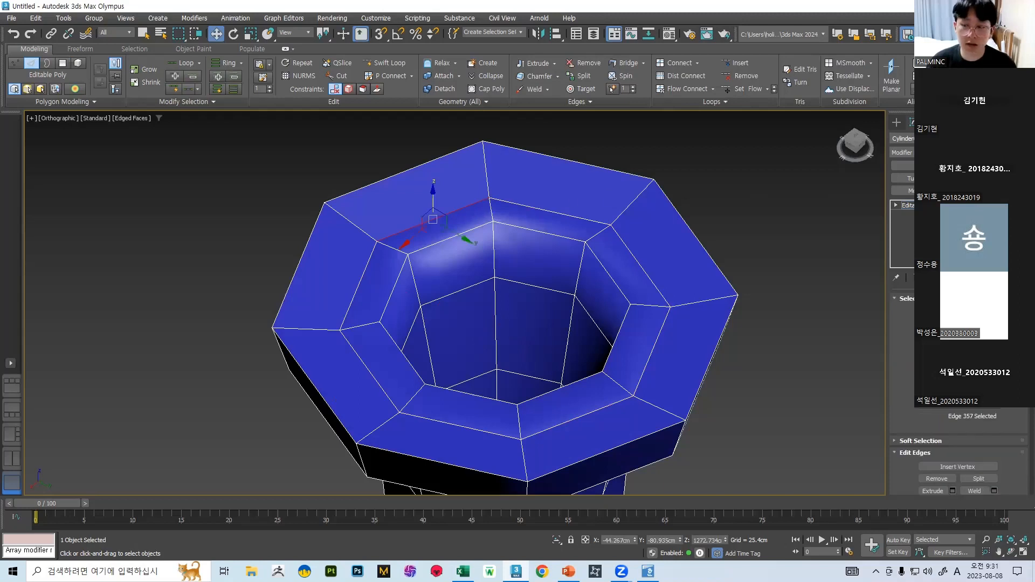
double_click(382, 237)
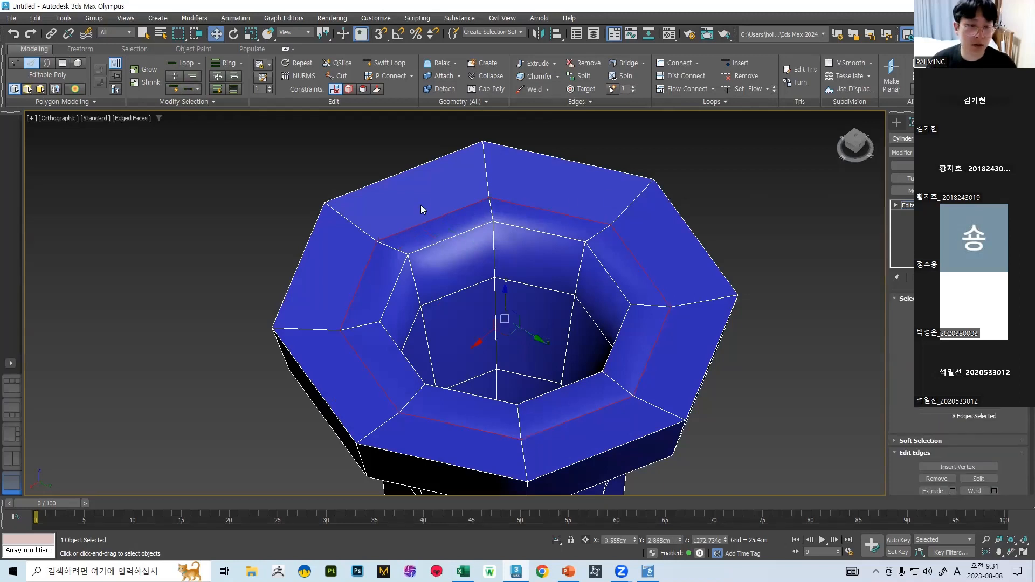
left_click(391, 157)
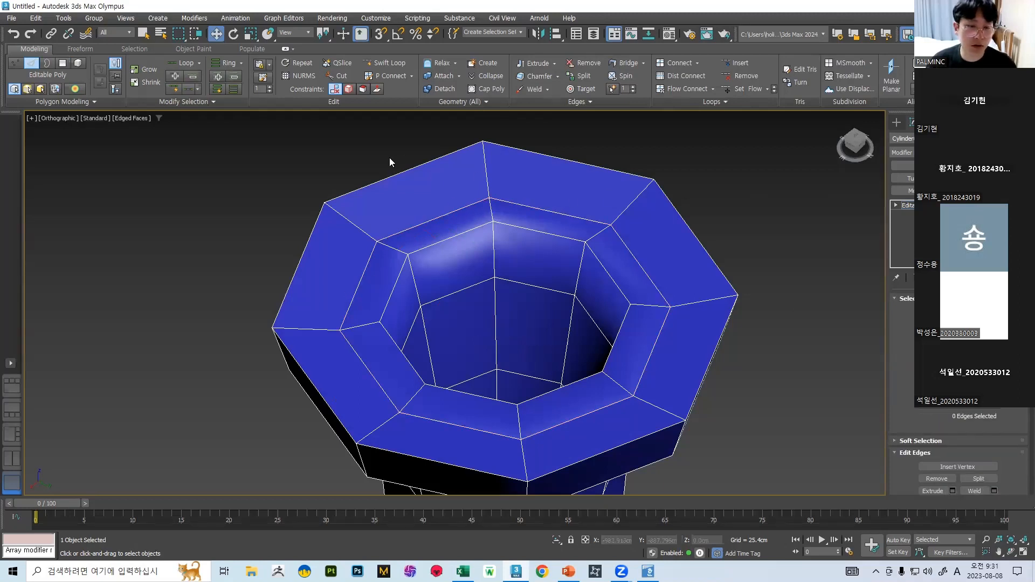
left_click(407, 234)
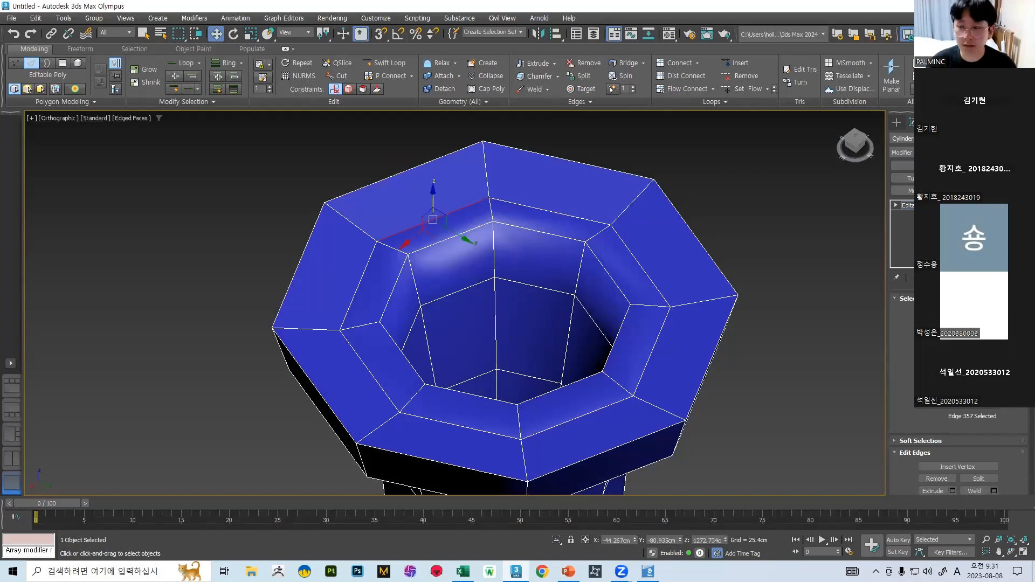
key("alt+l")
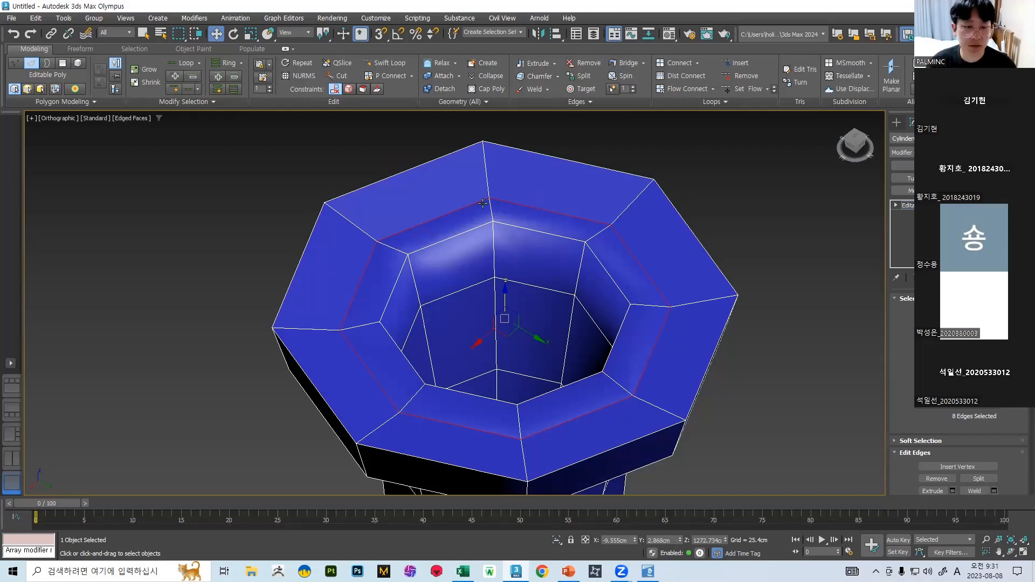
left_click(544, 191)
- Select the vertical edge loop through the bottle's mouth and examine its path over the whole bottle
left_click(492, 241)
double_click(493, 242)
scroll(506, 226, "down", 5)
scroll(510, 291, "down", 4)
middle_click_drag(510, 293, 518, 201, "alt")
scroll(524, 351, "up", 8)
scroll(525, 350, "down", 8)
middle_click_drag(524, 351, 487, 239, "alt")
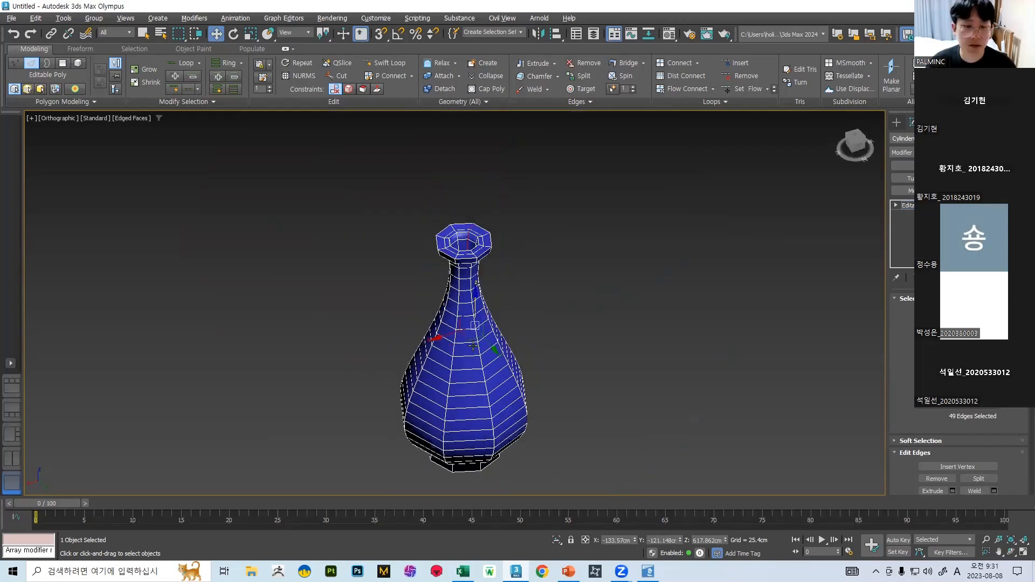
scroll(490, 240, "up", 6)
mouse_move(560, 274)
middle_mouse_down("alt")
mouse_move(587, 289)
mouse_move(551, 259)
middle_mouse_up("alt")
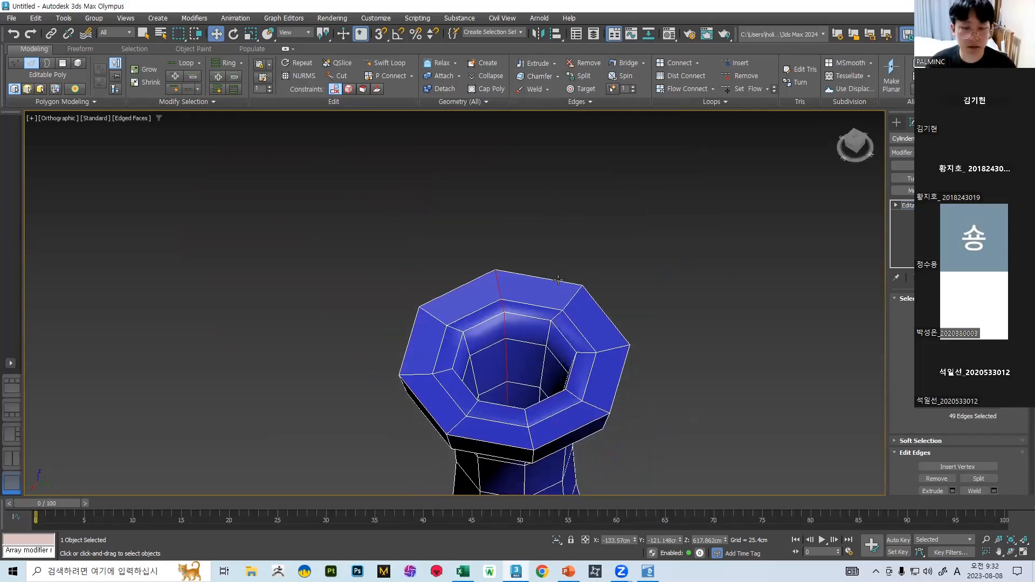
- Select the inner edge loop on top of the lip, delete it to inspect the effect on adjoining faces, and undo the deletion
left_click(530, 307)
double_click(529, 306)
scroll(531, 305, "down", 4)
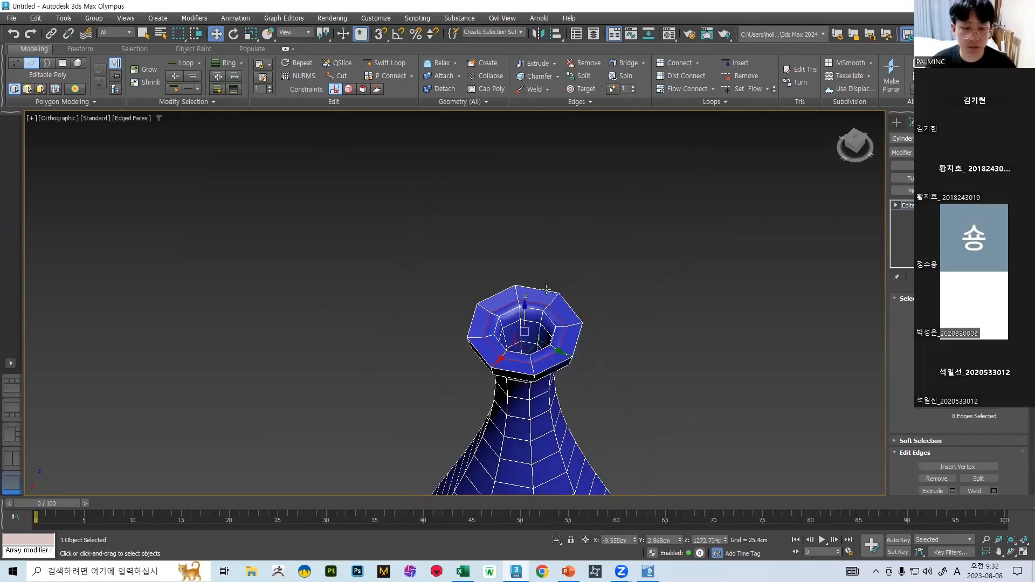
scroll(545, 309, "up", 5)
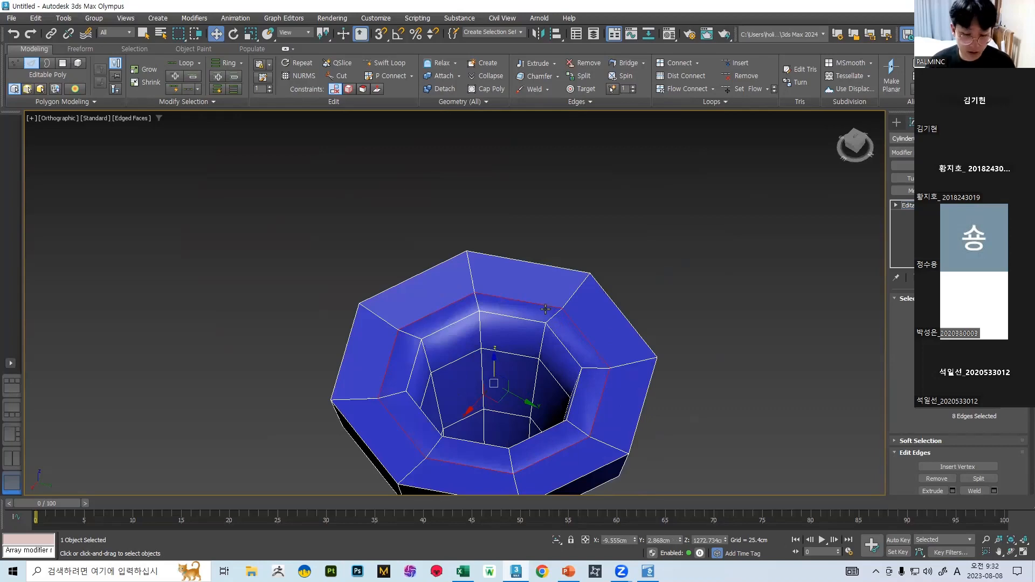
scroll(524, 291, "up", 3)
scroll(478, 304, "down", 4)
middle_click_drag(467, 309, 459, 258)
key("Delete")
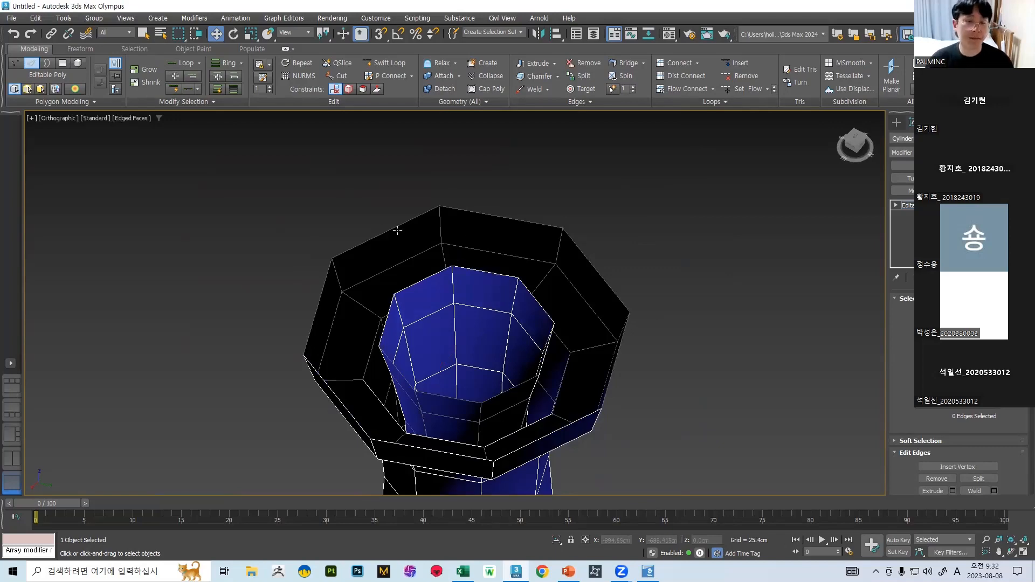
scroll(406, 215, "up", 4)
scroll(459, 214, "down", 3)
middle_click_drag(580, 250, 511, 177, "alt")
key("ctrl+z")
middle_click_drag(471, 215, 492, 241, "alt")
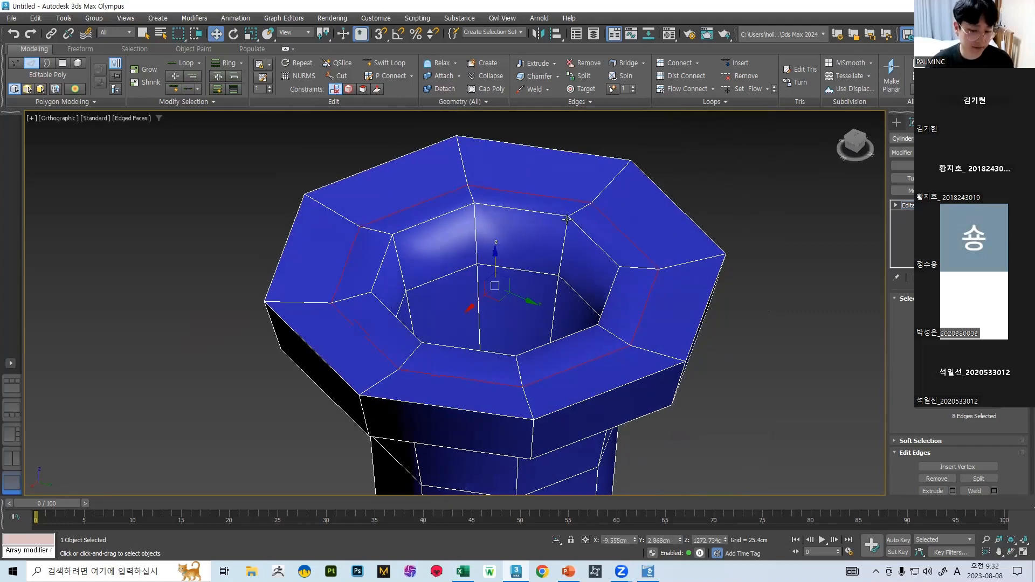
- Delete a single edge of the lip's inner loop and undo the deletion
left_click(424, 207)
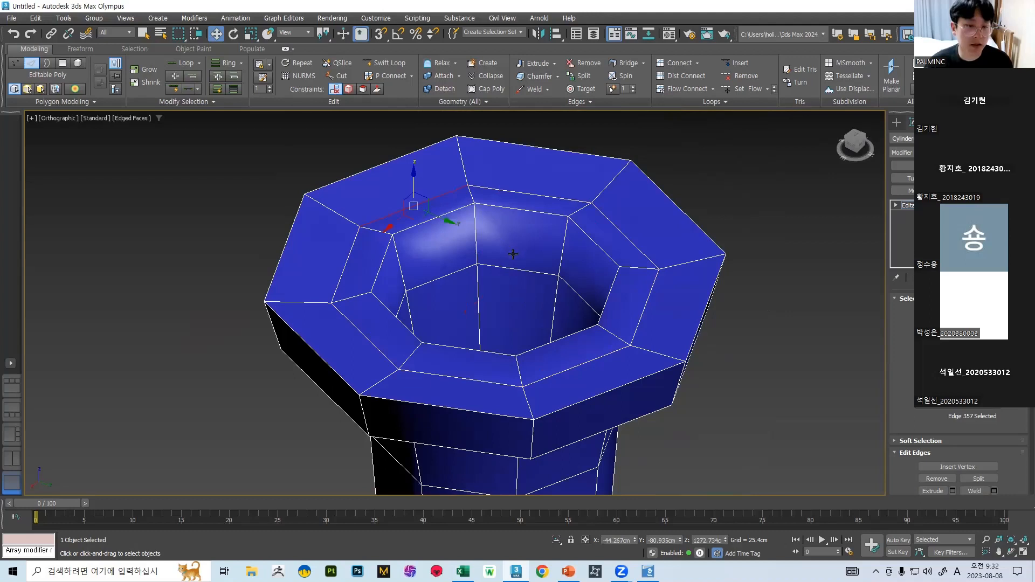
key("Delete")
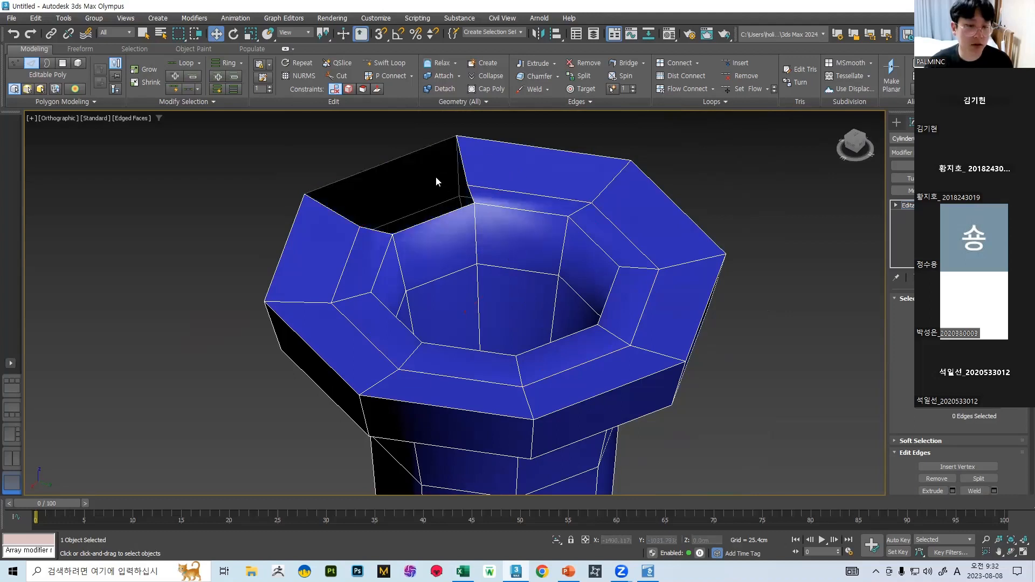
key("ctrl+z")
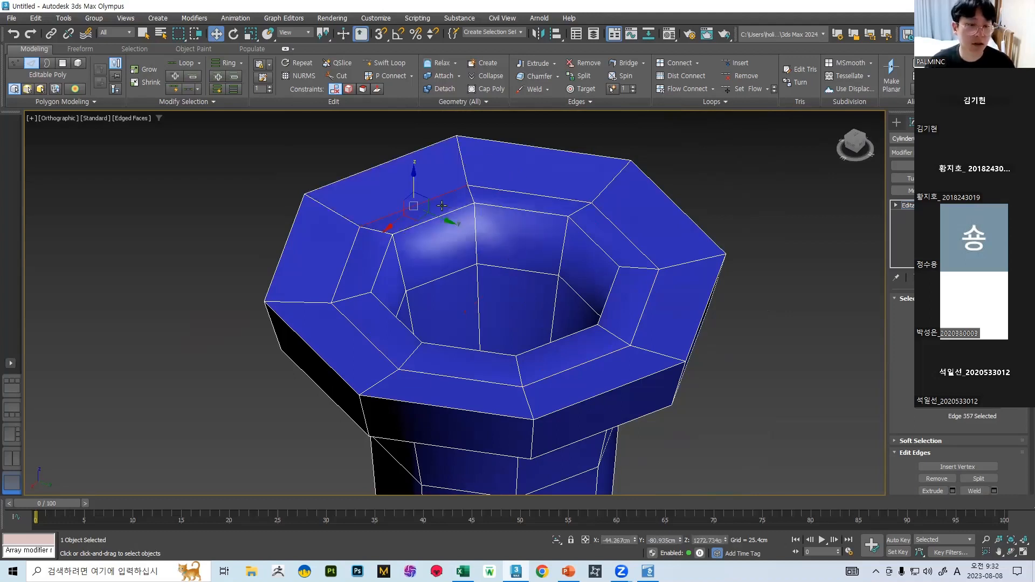
- Select the lip's whole inner edge loop again, delete it, and undo the deletion so the loop stays selected
double_click(490, 187)
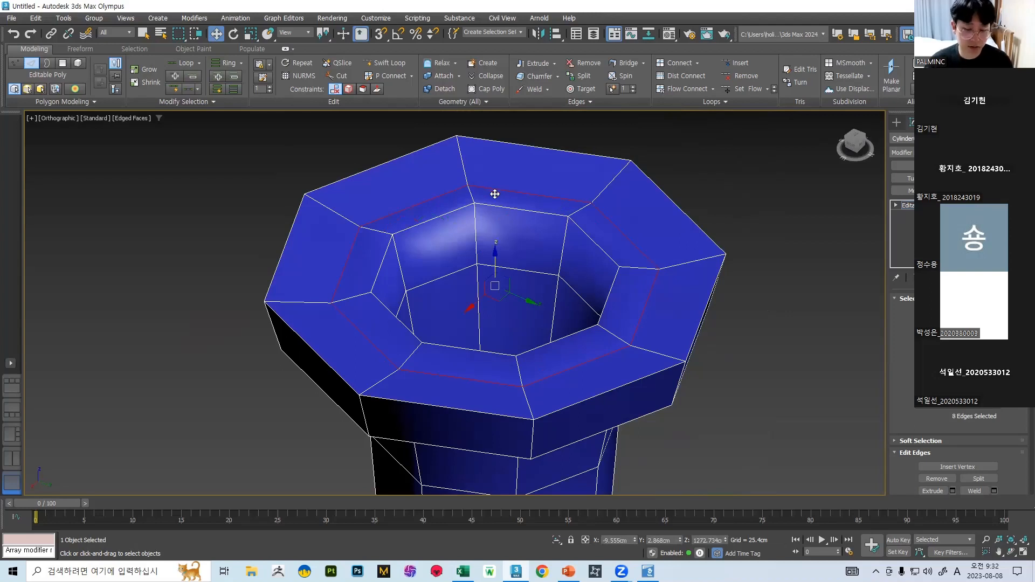
key("Delete")
key("ctrl+z")
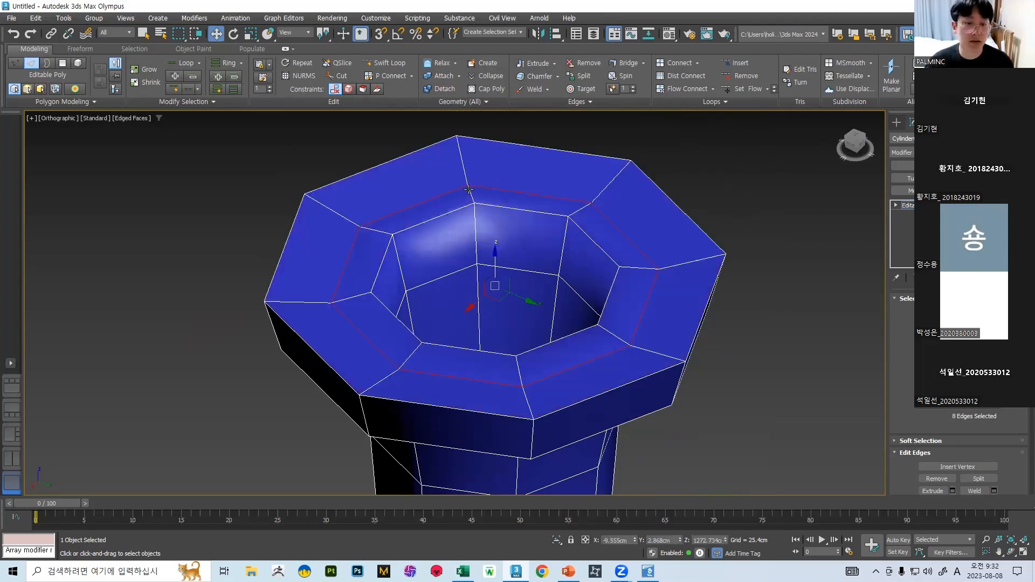
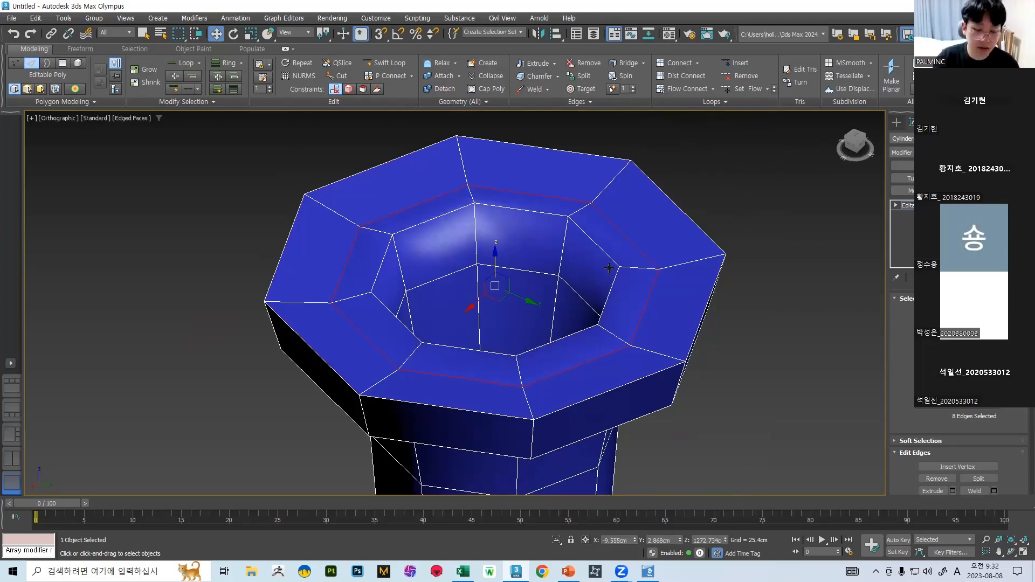
- Remove the selected lip edge loop together with its vertices and inspect the lip surface
key("ctrl+BackSpace")
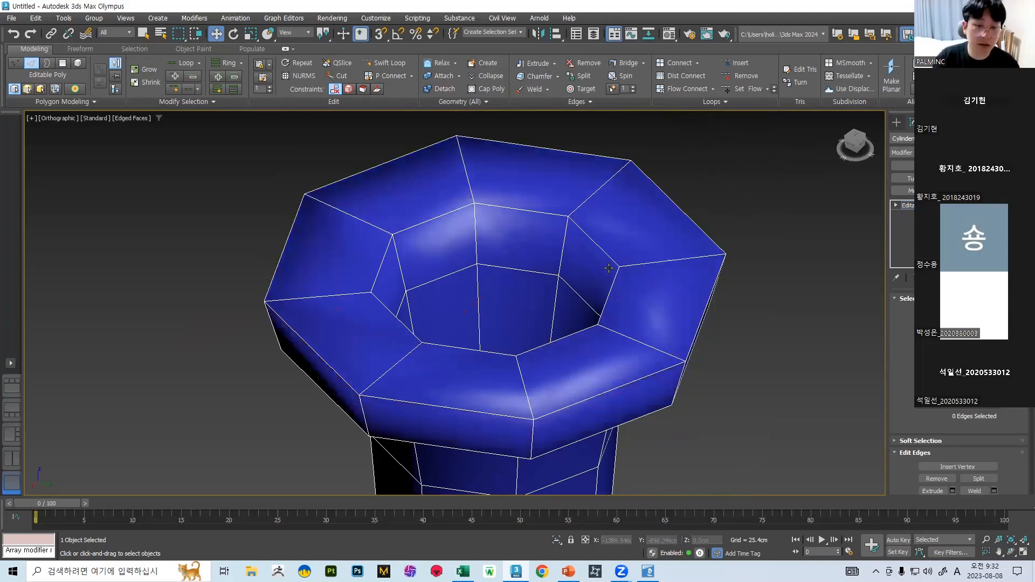
scroll(608, 267, "down", 5)
middle_click_drag(558, 280, 424, 275, "alt")
scroll(458, 251, "up", 4)
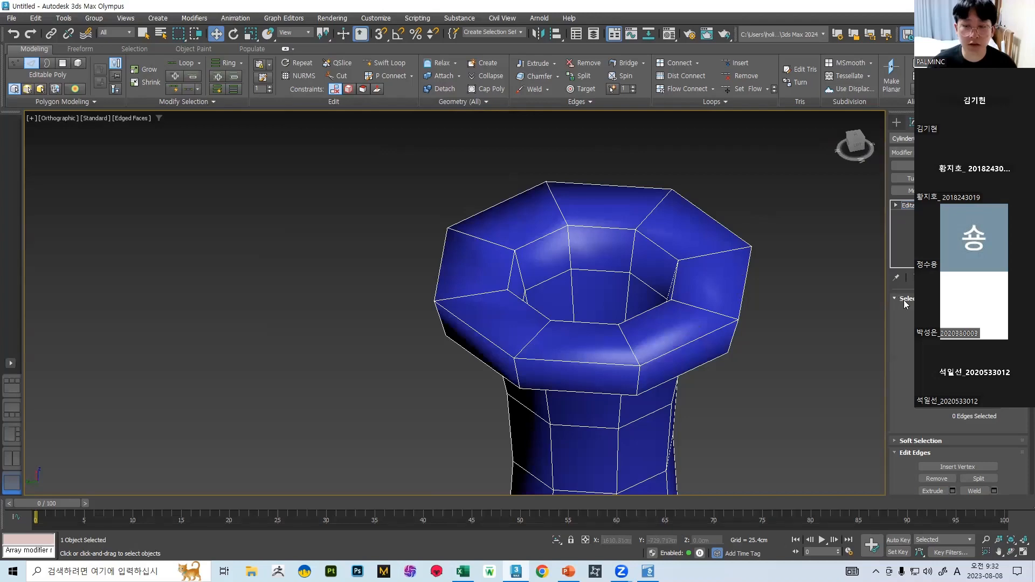
scroll(714, 324, "up", 4)
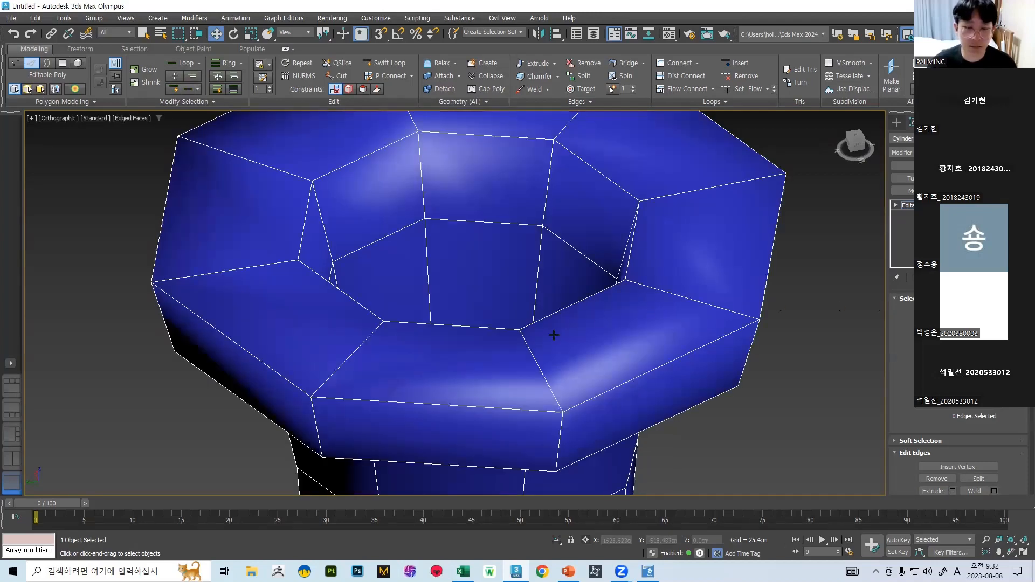
- Undo the loop removal and, at Edge level, remove the same lip edge loop while keeping its vertices
key("1")
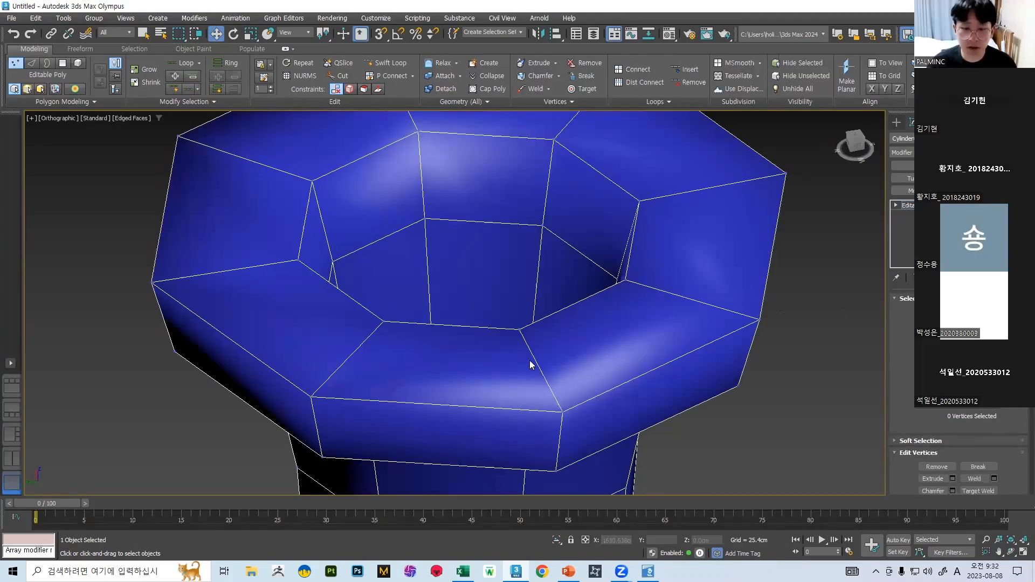
key("ctrl+z")
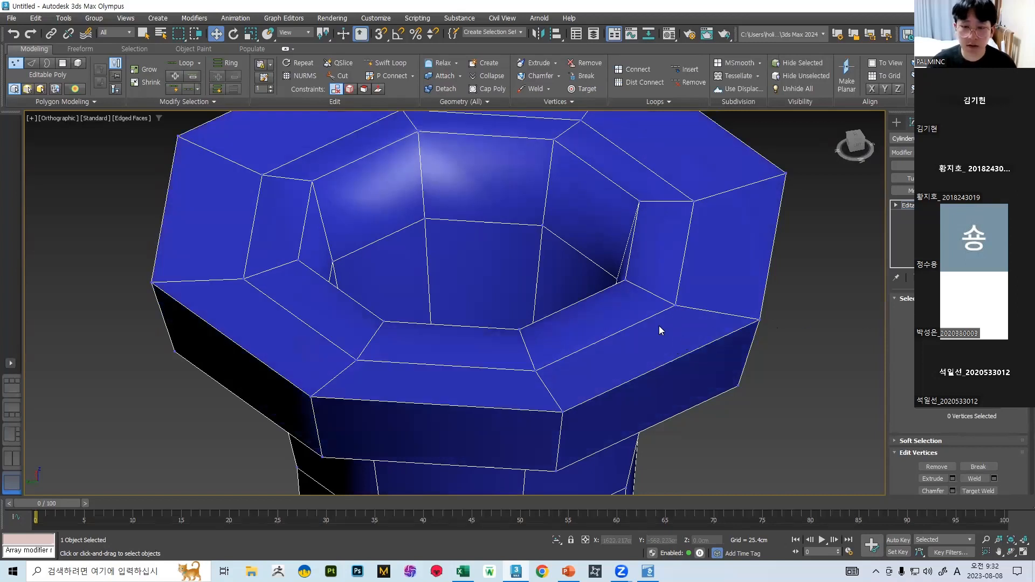
key("2")
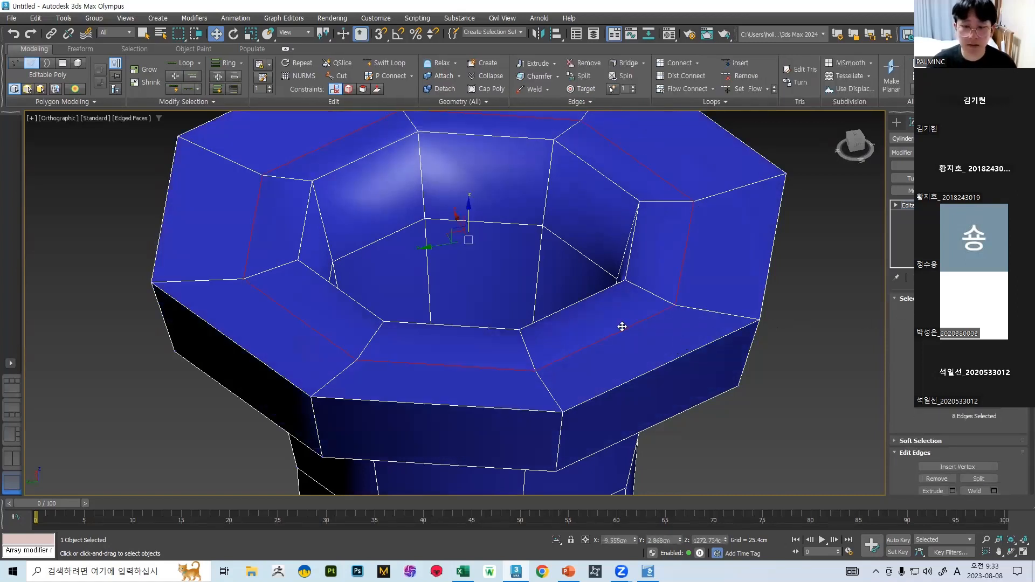
key("ctrl+BackSpace")
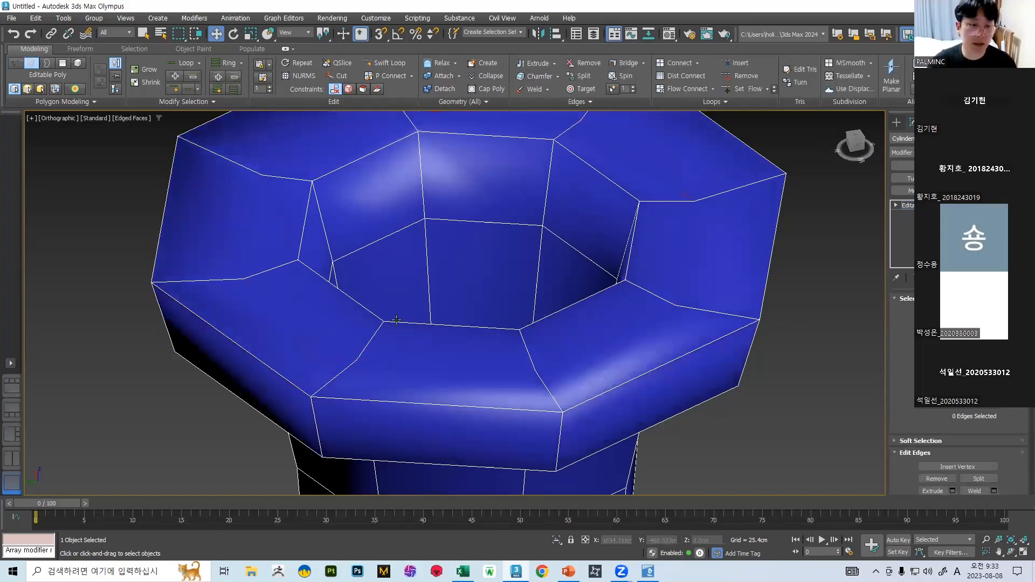
- Examine the lip surface closely, first at Edge level and then at Vertex level, for vertices left over from the removed loop
scroll(717, 172, "down", 2)
middle_click_drag(649, 321, 694, 273, "alt")
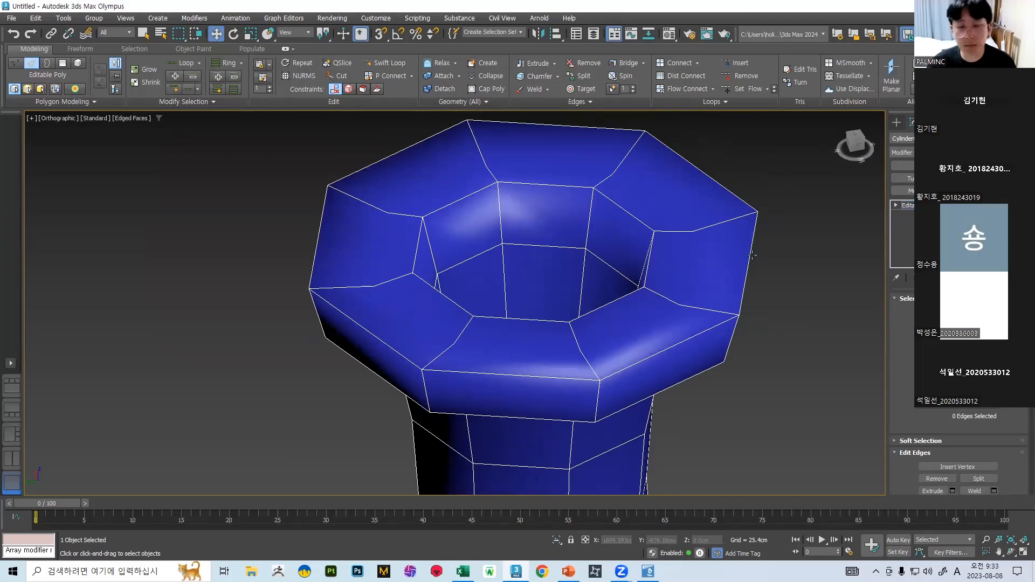
scroll(700, 240, "up", 5)
scroll(725, 199, "down", 5)
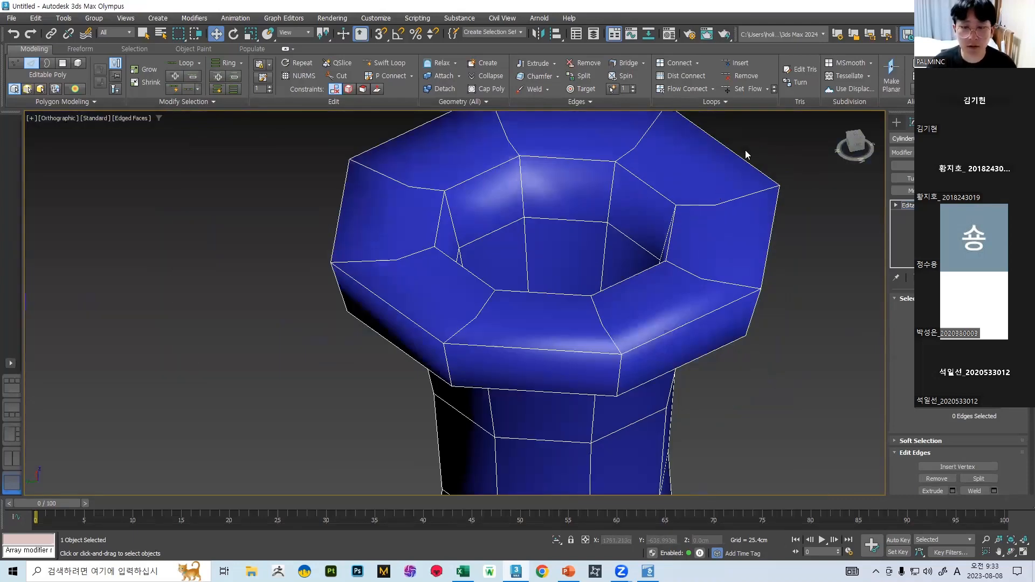
middle_click_drag(742, 143, 708, 213, "alt")
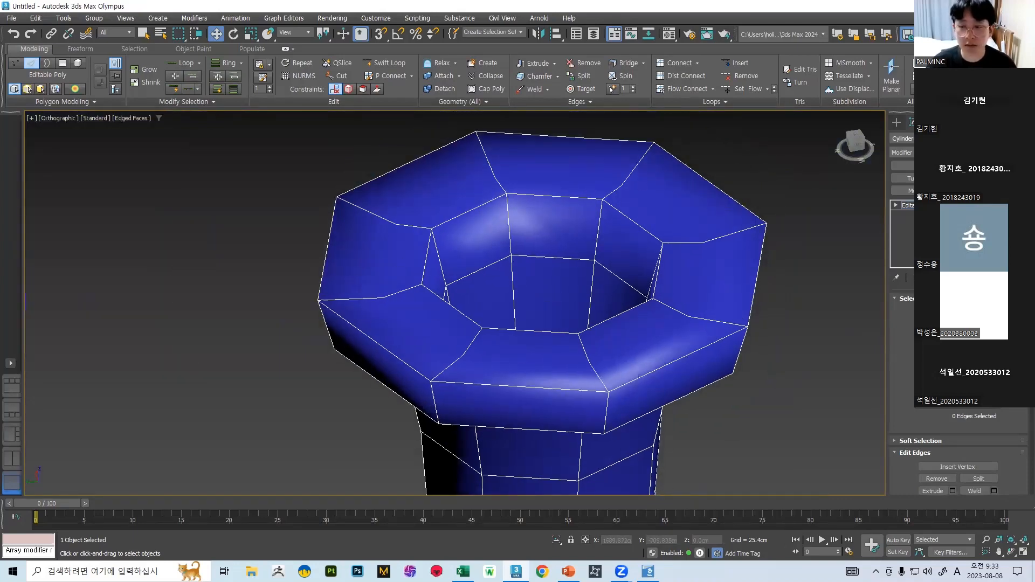
key("1")
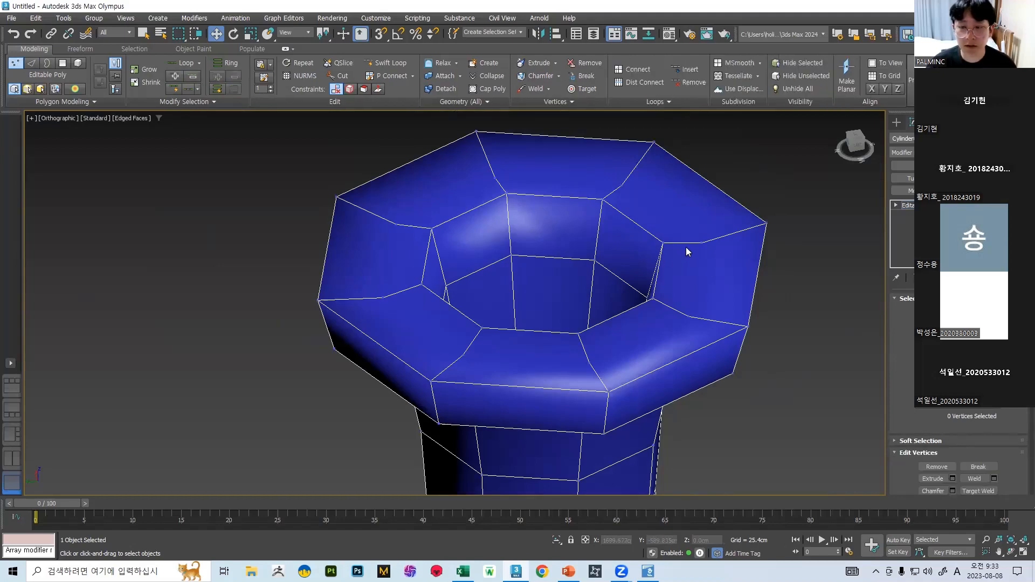
scroll(683, 250, "up", 8)
scroll(737, 236, "down", 8)
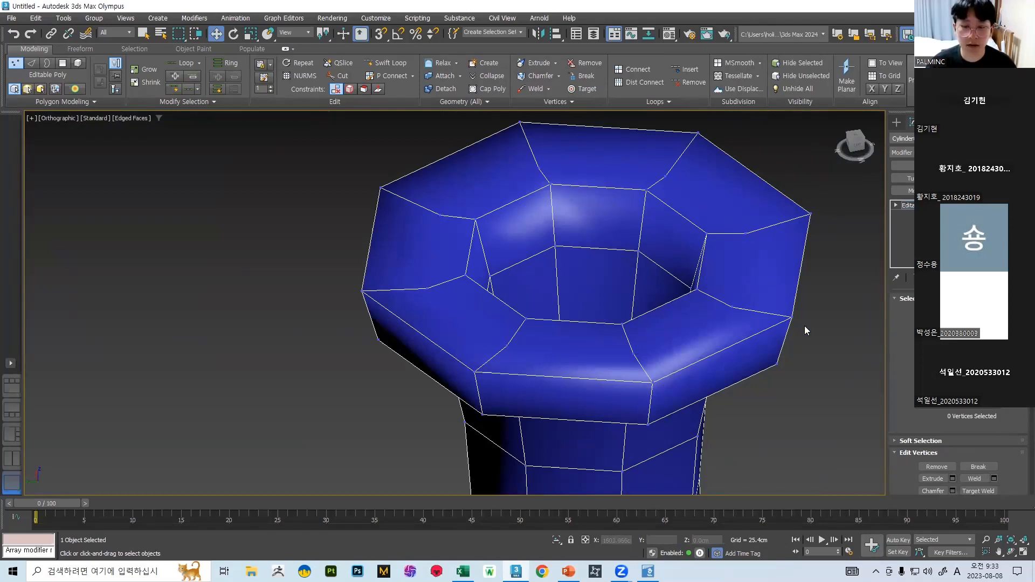
- Delete one leftover vertex on a radial edge of the lip's front and undo the deletion
left_click(633, 354)
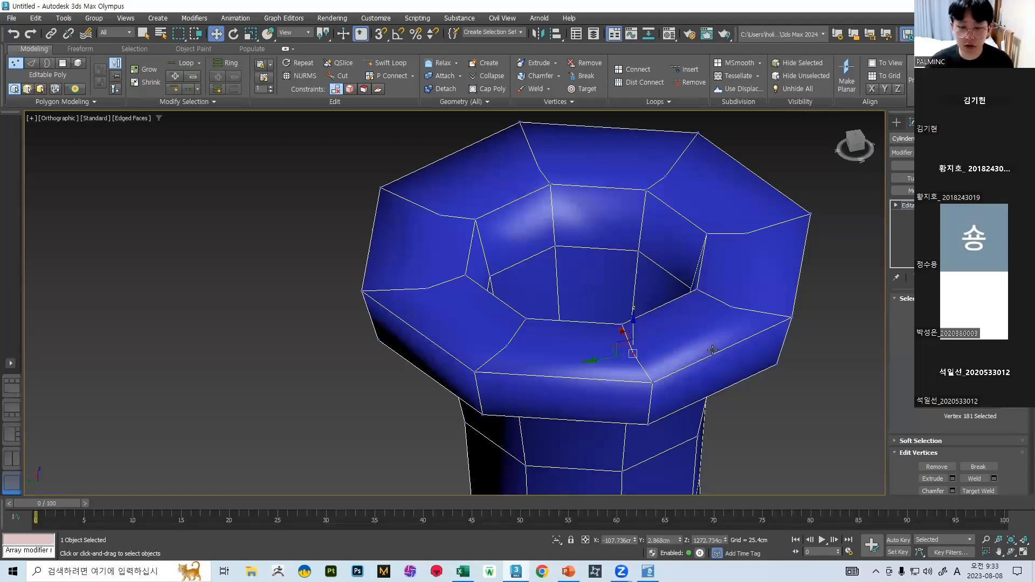
key("Delete")
key("ctrl+z")
key("ctrl+z")
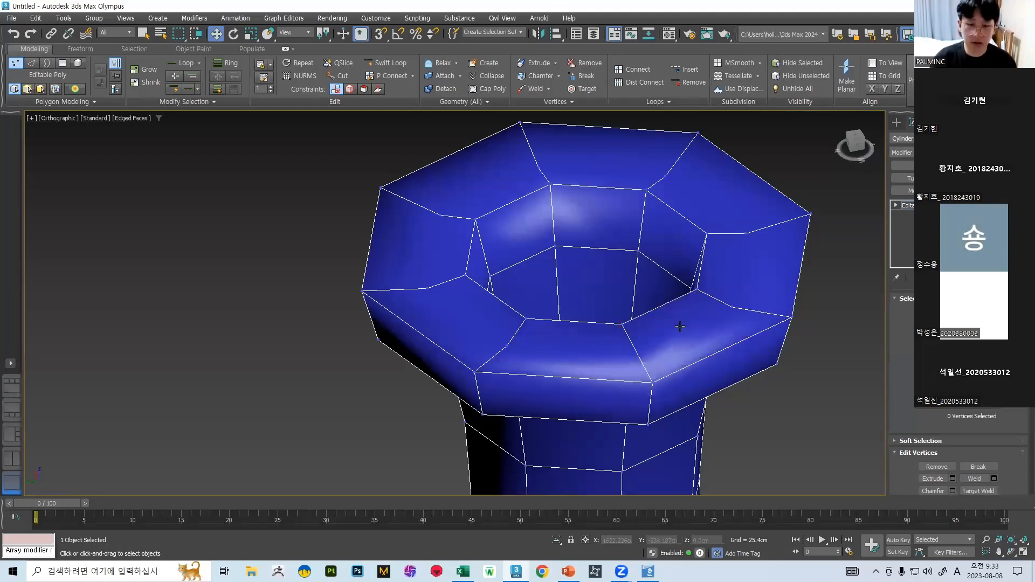
- Undo the edge-only removal so the lip loop is selected again, and remove the loop together with its vertices
key("ctrl+y")
key("ctrl+z")
key("ctrl+z")
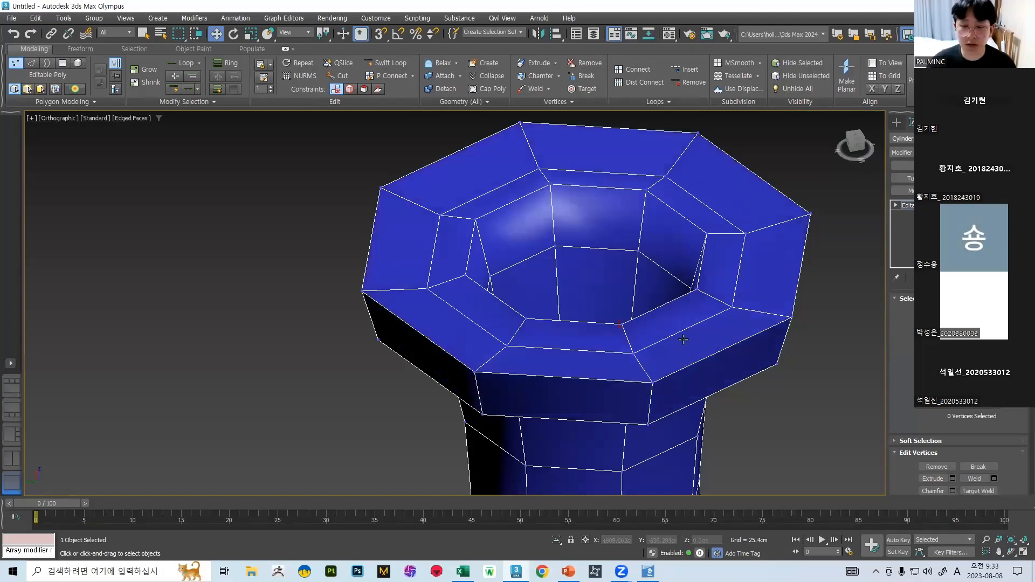
key("ctrl+z")
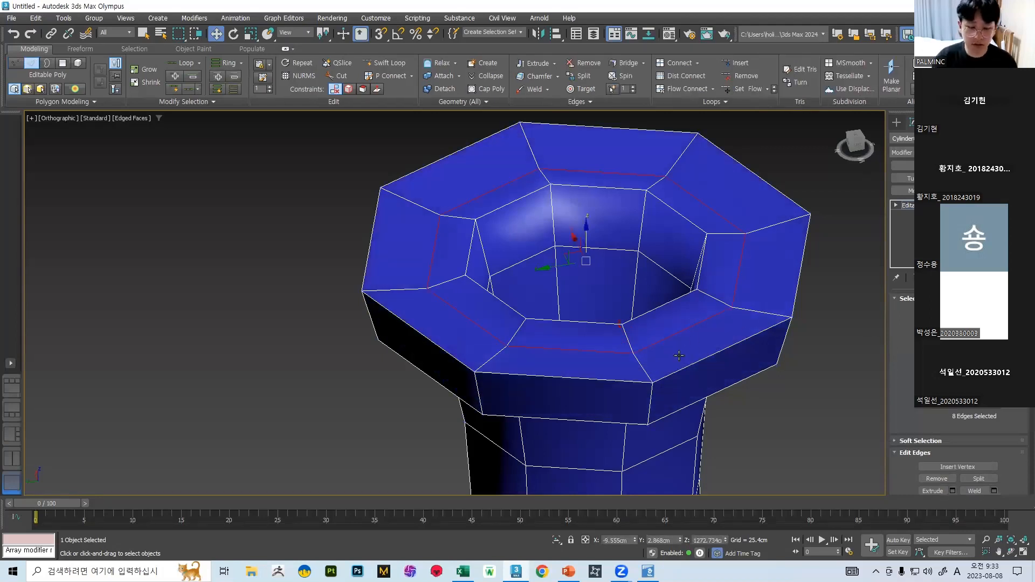
key("ctrl+BackSpace")
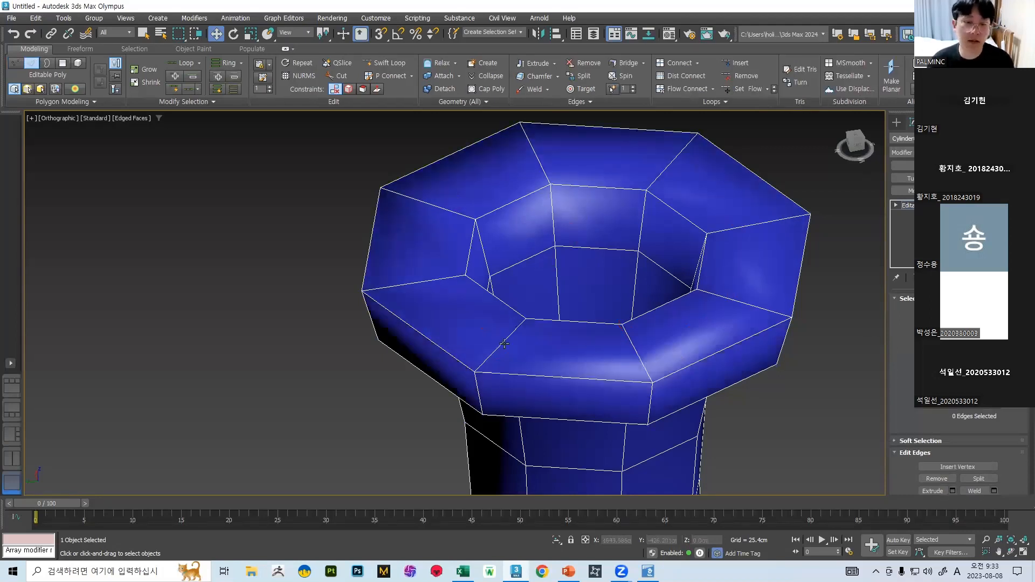
scroll(632, 246, "down", 3)
scroll(634, 231, "up", 2)
middle_click_drag(659, 249, 426, 382, "alt")
scroll(383, 221, "down", 4)
scroll(383, 221, "up", 3)
middle_click_drag(506, 278, 614, 390)
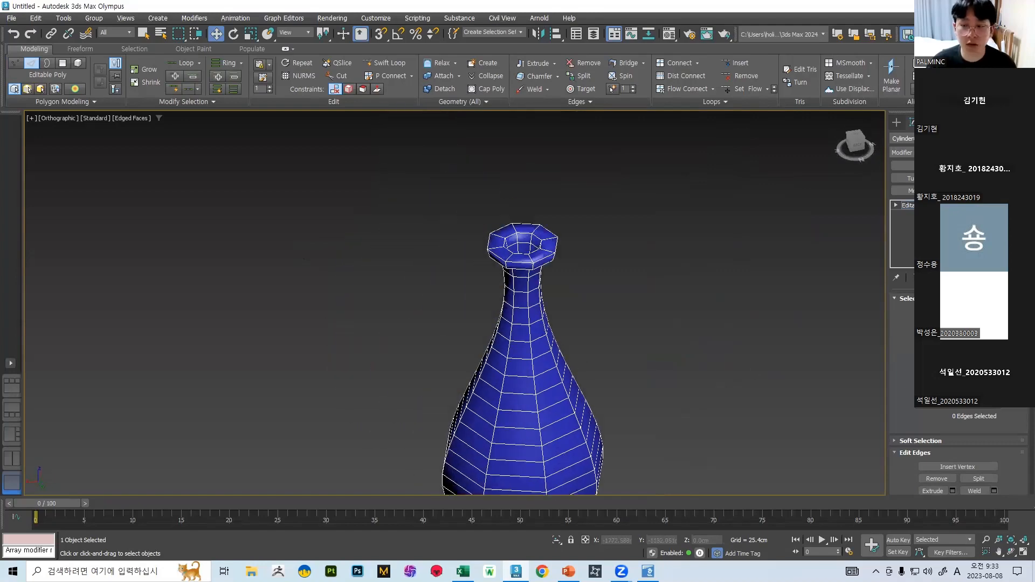
- Leave Edge level and examine the bottle's base and inner bottom, comparing wireframe and shaded display
key("2")
scroll(414, 230, "down", 5)
middle_click_drag(413, 232, 432, 266, "alt")
scroll(432, 262, "up", 7)
middle_click_drag(387, 220, 347, 289, "alt")
scroll(347, 289, "up", 8)
key("F3")
scroll(401, 246, "down", 5)
scroll(420, 241, "down", 5)
middle_click_drag(419, 241, 480, 203, "alt")
key("F3")
scroll(453, 254, "up", 5)
scroll(465, 251, "down", 3)
scroll(458, 247, "up", 6)
scroll(458, 247, "down", 6)
key("F3")
scroll(511, 244, "down", 5)
middle_click_drag(511, 244, 554, 232, "alt")
scroll(523, 234, "up", 8)
key("F3")
key("F3")
mouse_move(575, 324)
middle_mouse_down("alt")
mouse_move(517, 280)
mouse_move(500, 333)
mouse_move(495, 320)
mouse_move(540, 301)
mouse_move(518, 282)
middle_mouse_up("alt")
key("F3")
key("F3")
scroll(506, 314, "down", 3)
scroll(496, 321, "down", 2)
scroll(515, 279, "up", 5)
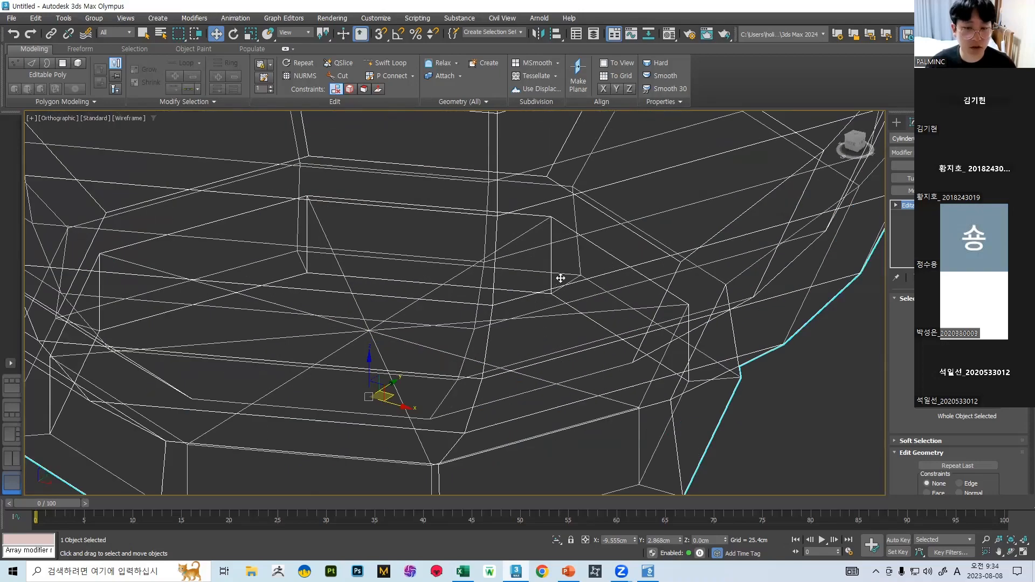
scroll(559, 278, "down", 5)
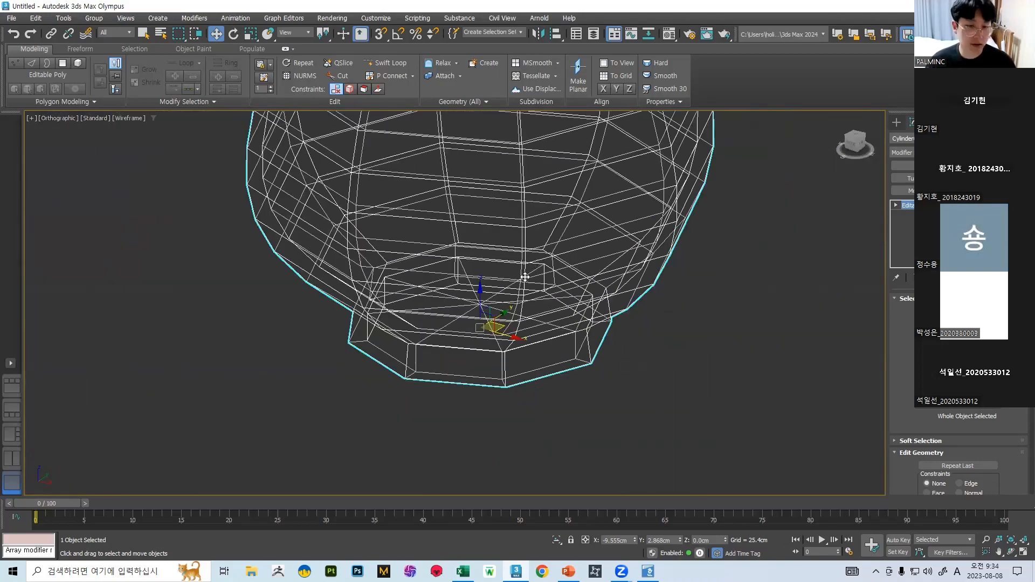
- Show the bottle as shaded and see-through, and select the open border at its inner bottom at Border level
key("F3")
key("alt+x")
mouse_move(531, 276)
middle_mouse_down()
mouse_move(490, 303)
mouse_move(526, 274)
middle_mouse_up()
middle_click_drag(699, 354, 501, 323, "alt")
scroll(485, 225, "up", 6)
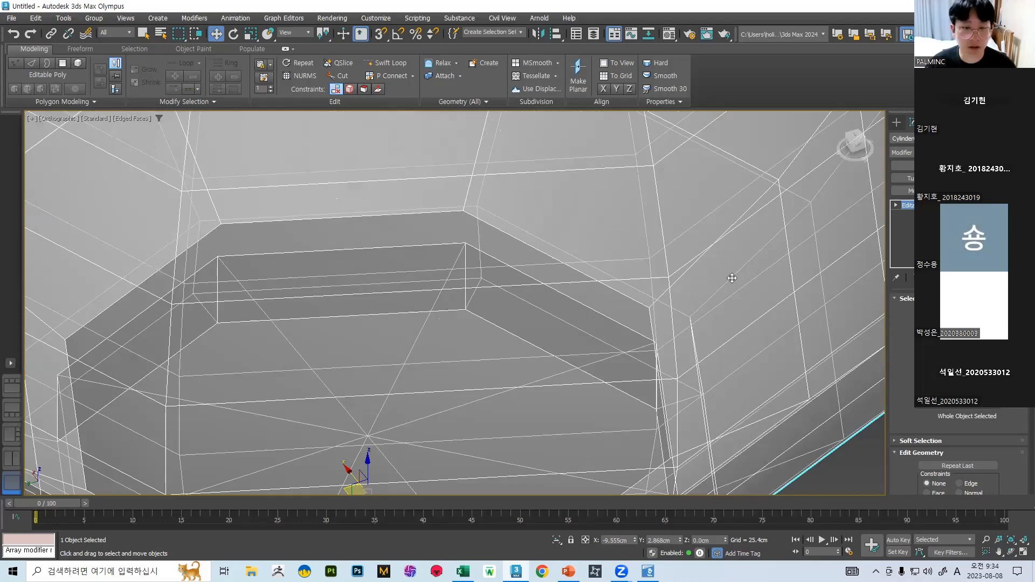
key("3")
left_click(502, 234)
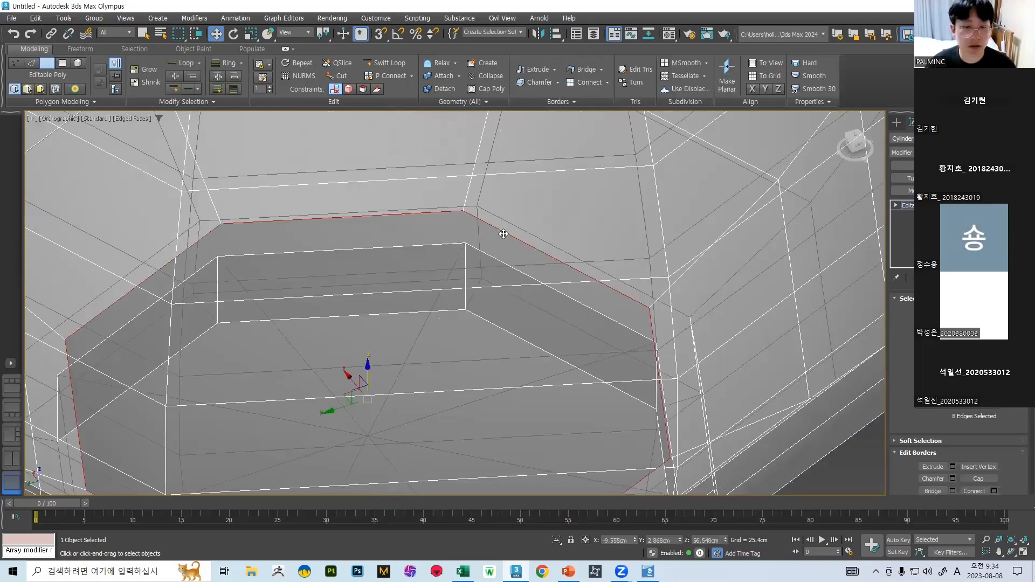
- Extend the selected border inward by scaling it down to a small octagonal hole at the centre, and adjust its height
scroll(504, 235, "down", 6)
middle_click_drag(505, 235, 452, 256, "alt")
key("r")
left_click_drag(473, 274, 470, 313)
key("w")
left_click_drag(468, 249, 476, 354)
key("r")
key("q")
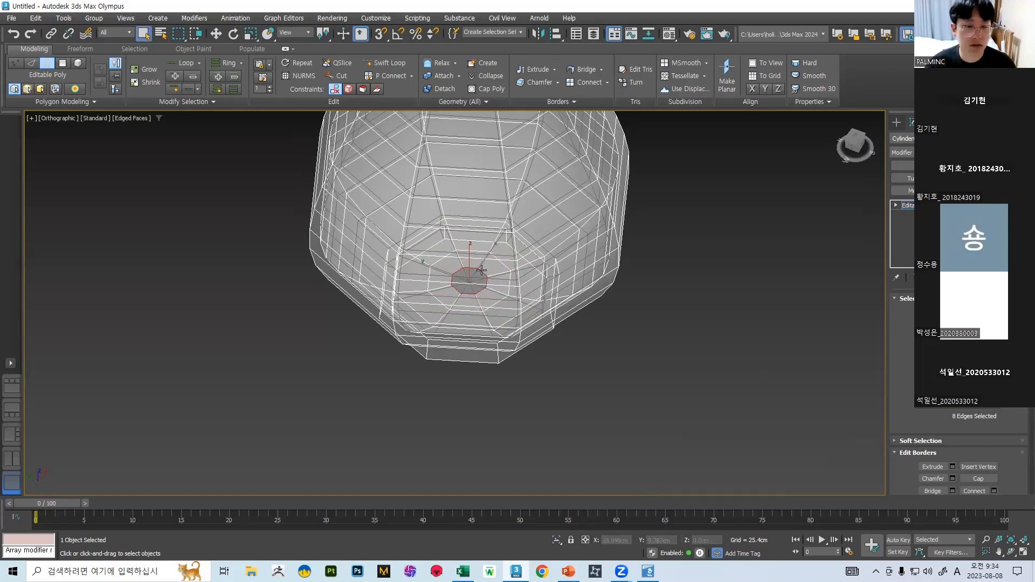
- Collapse the small border into a single centre point to close the inner bottom, and view the whole bottle in wireframe
right_click(481, 269)
middle_click_drag(472, 245, 521, 276)
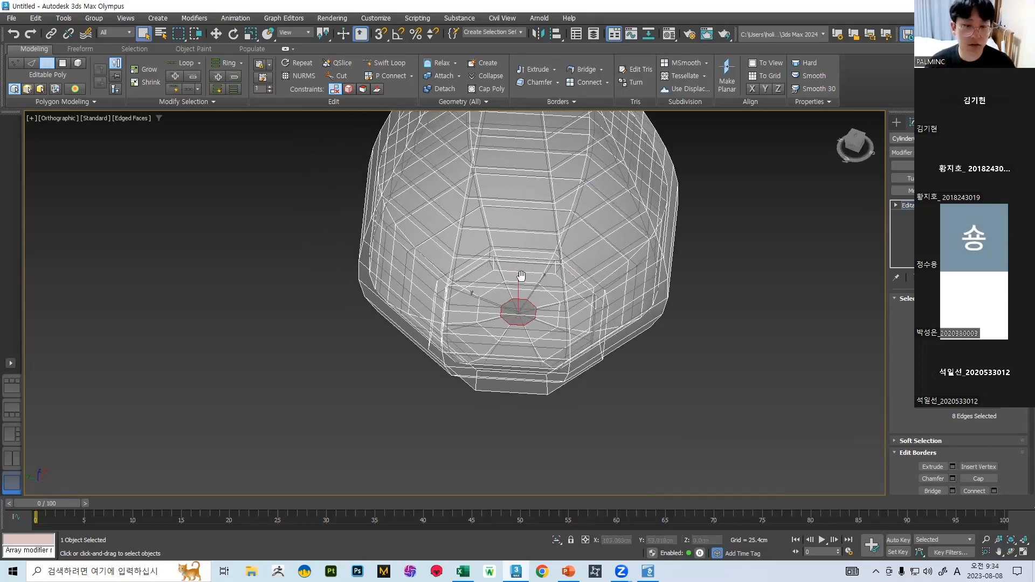
right_click(514, 298)
left_click(491, 192)
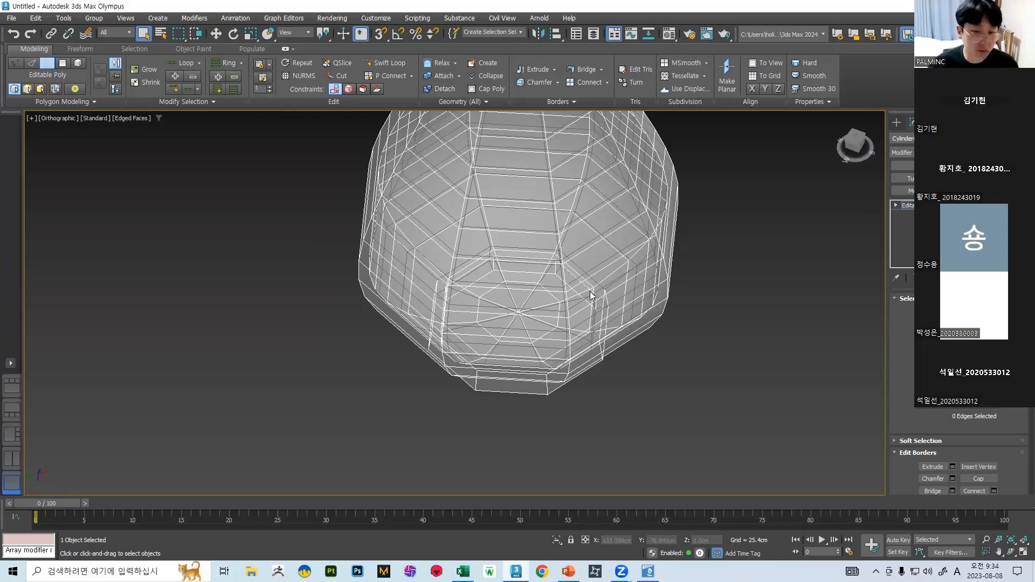
scroll(569, 298, "up", 4)
middle_click_drag(589, 256, 627, 240, "alt")
scroll(624, 264, "down", 5)
middle_click_drag(655, 286, 635, 390)
middle_click_drag(580, 201, 575, 269)
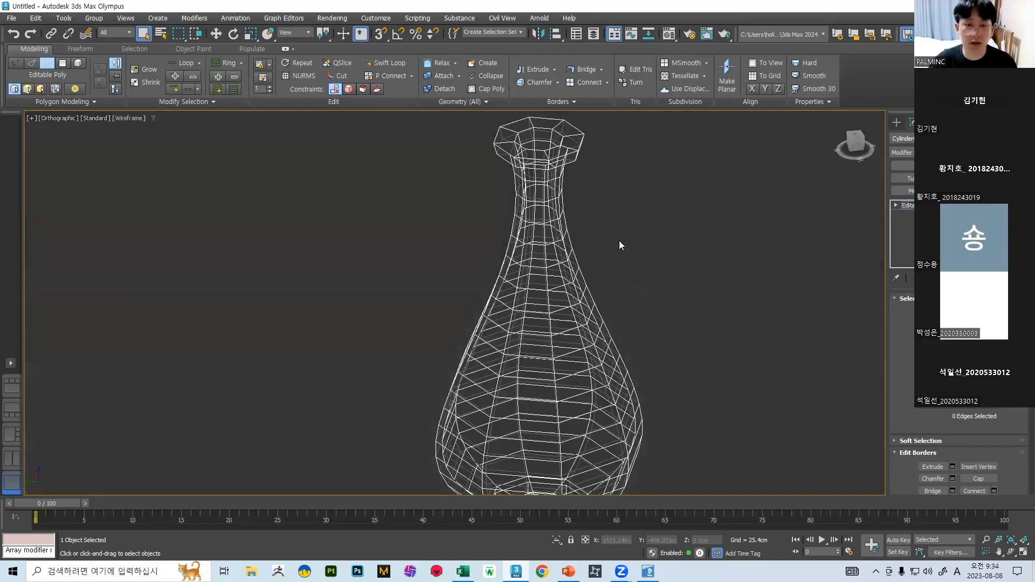
- Leave border selection and display the bottle as opaque shaded geometry with edged faces
key("3")
key("F4")
key("F3")
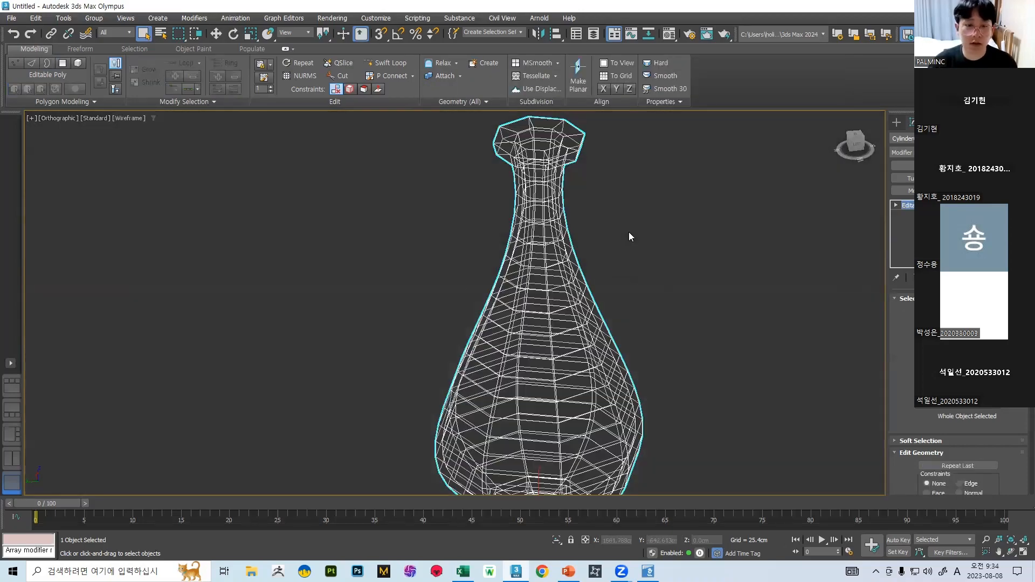
key("F3")
key("F4")
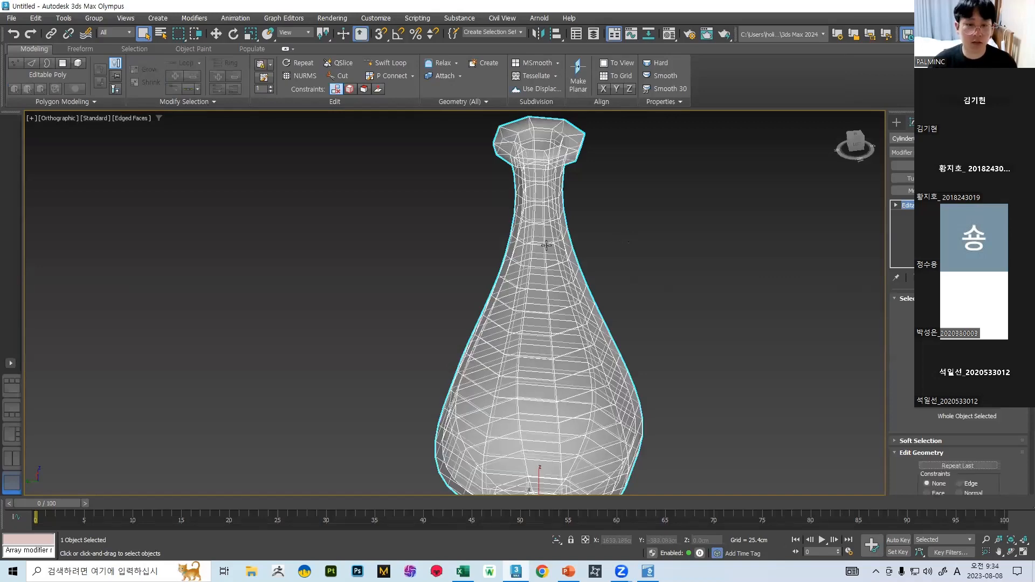
mouse_move(621, 342)
middle_mouse_down()
mouse_move(618, 291)
mouse_move(564, 243)
middle_mouse_up()
key("super")
key("alt+x")
scroll(584, 290, "down", 5)
- Save the scene to the desktop (바탕 화면) as a 3ds Max file named 호리병
left_click(10, 20)
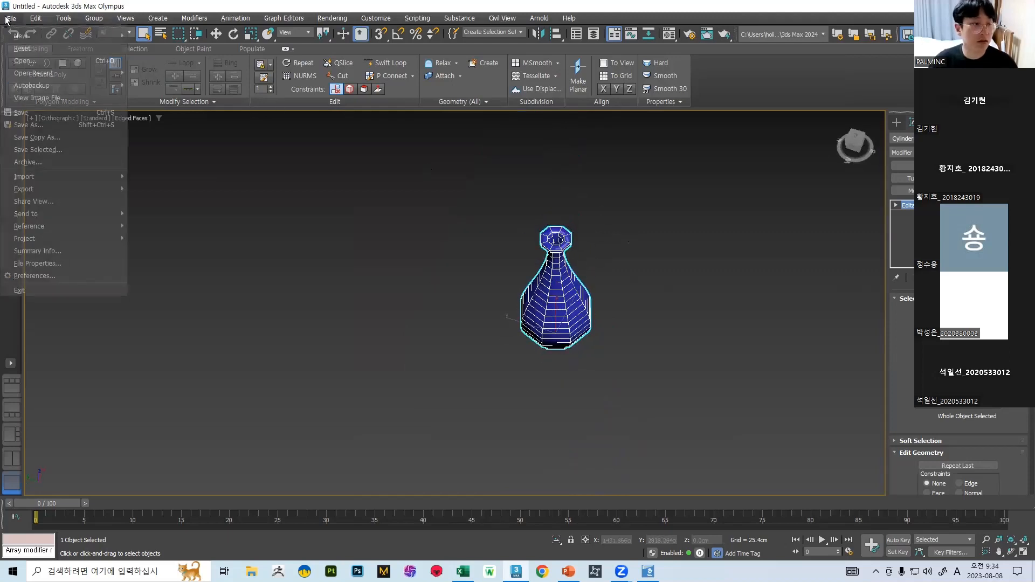
left_click(28, 115)
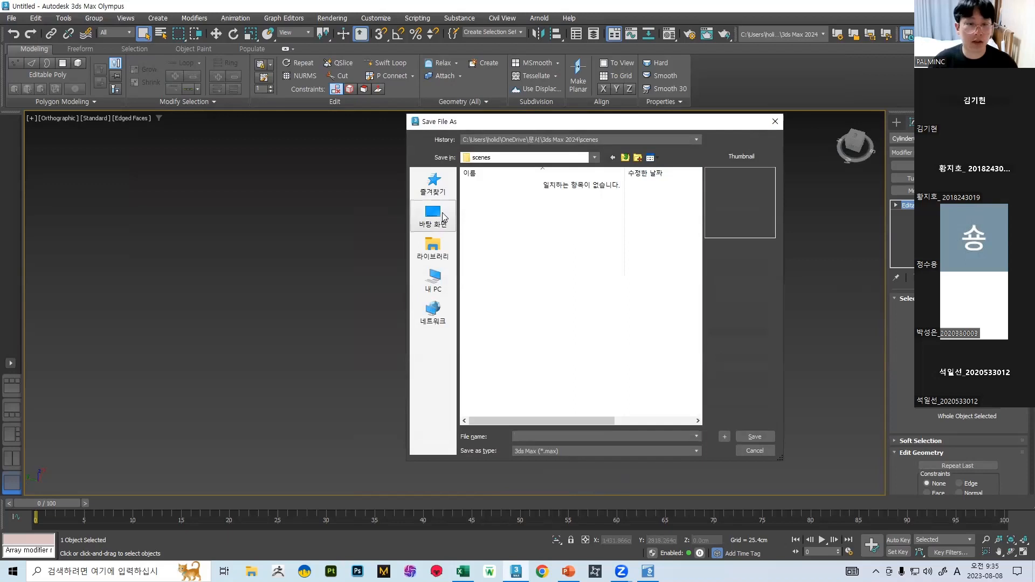
left_click(434, 215)
scroll(553, 393, "down", 5)
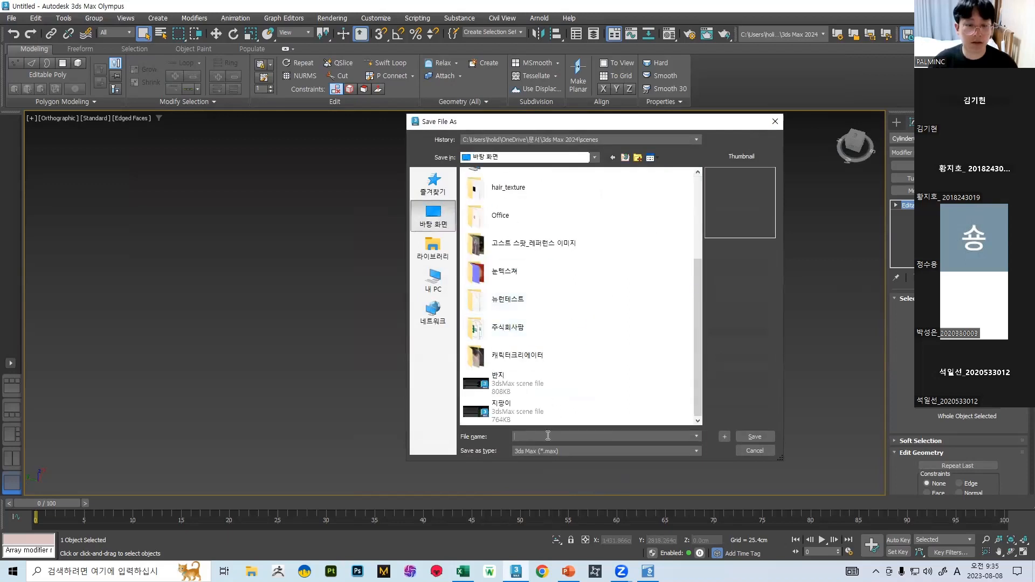
type("gh")
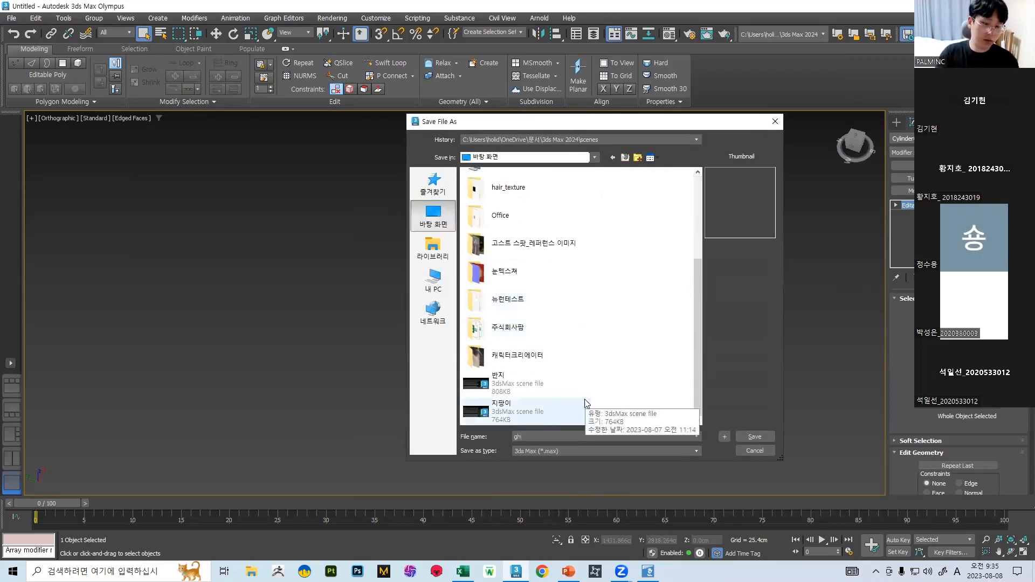
type("리병")
key("Return")
- Examine the bottle with edges hidden and compare it with the reference photos on the PowerPoint slide, returning to 3ds Max
middle_click_drag(547, 259, 478, 235)
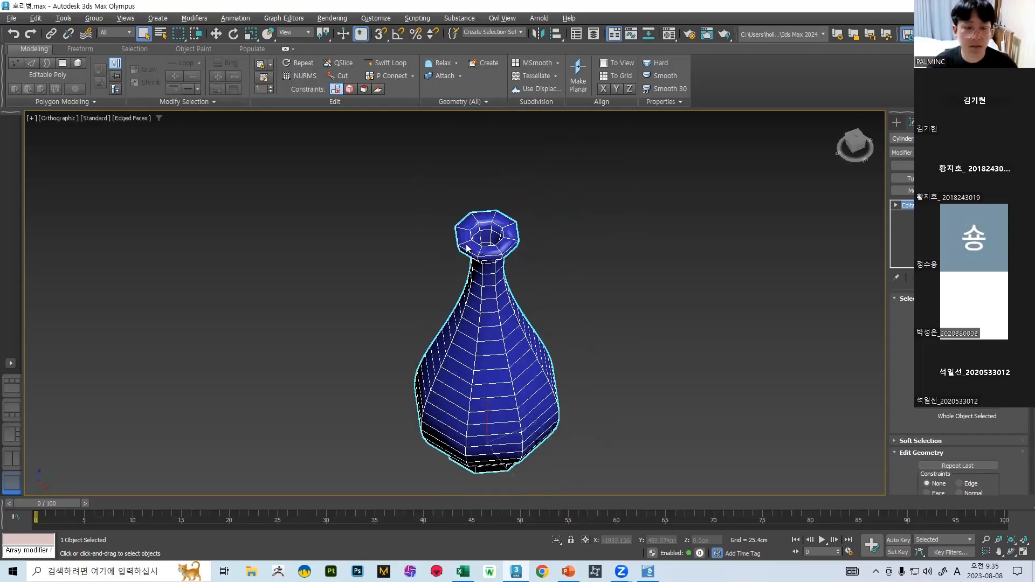
scroll(478, 235, "up", 5)
scroll(552, 264, "down", 5)
key("F4")
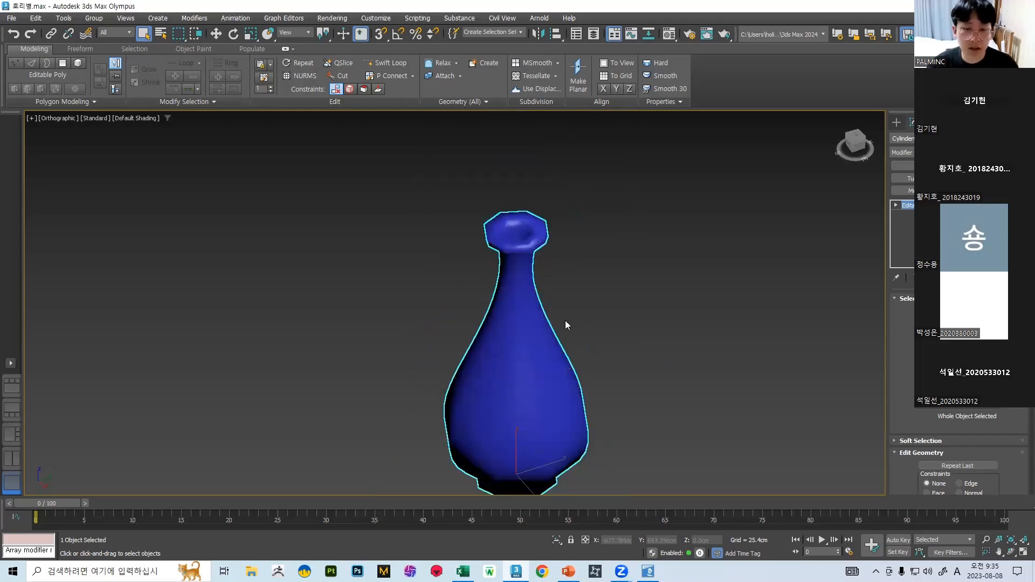
scroll(563, 318, "up", 4)
scroll(564, 309, "down", 4)
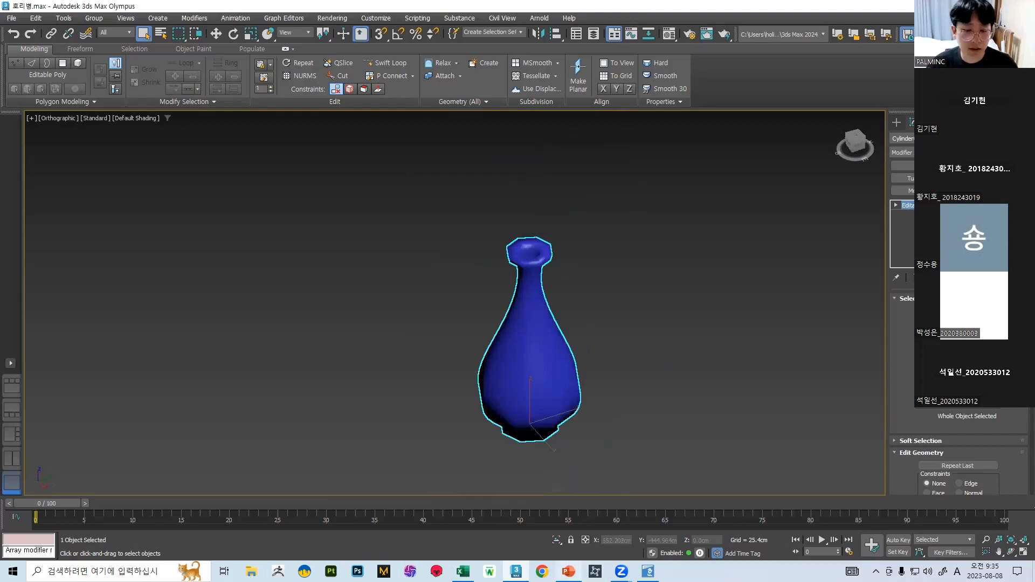
left_click(568, 571)
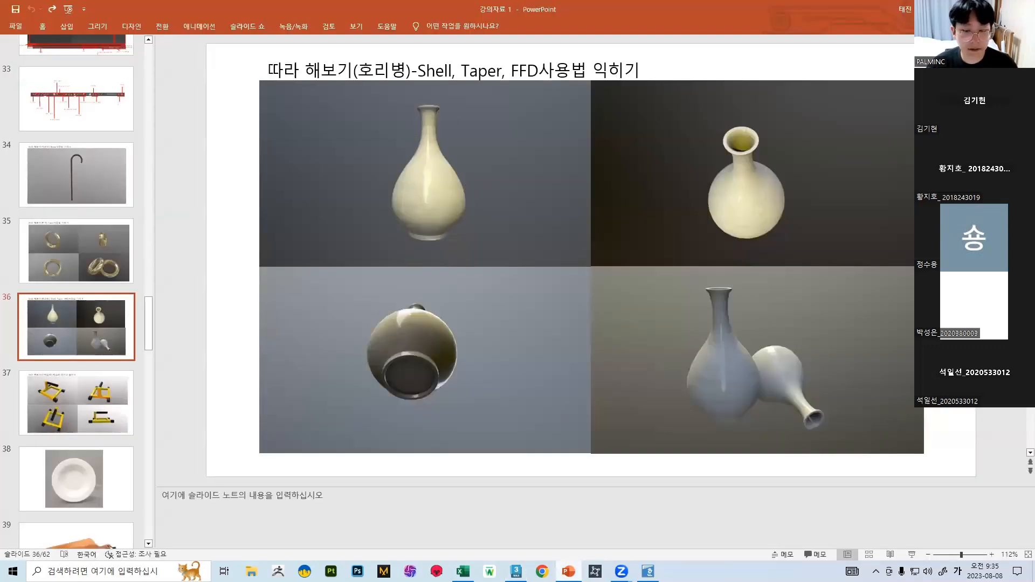
left_click(515, 570)
- Inspect the bottle's mouth and faceted body from several angles, with edged faces turned off and on
scroll(573, 345, "up", 5)
key("F4")
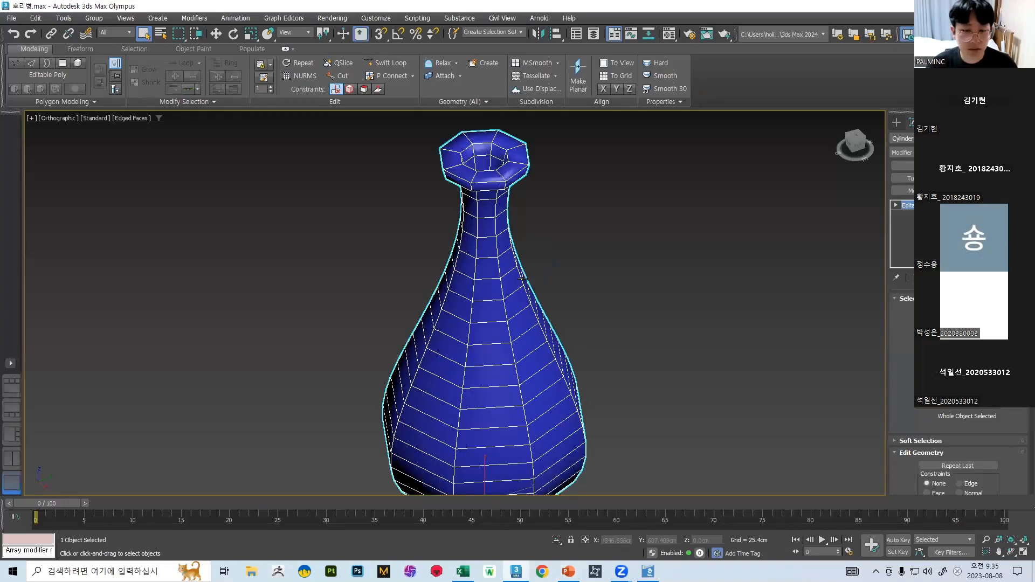
key("F4")
scroll(554, 343, "down", 5)
left_click_drag(554, 343, 542, 345, "alt")
middle_click_drag(542, 344, 574, 266, "alt")
scroll(567, 325, "up", 5)
middle_click_drag(579, 367, 594, 291)
key("F4")
scroll(614, 193, "down", 4)
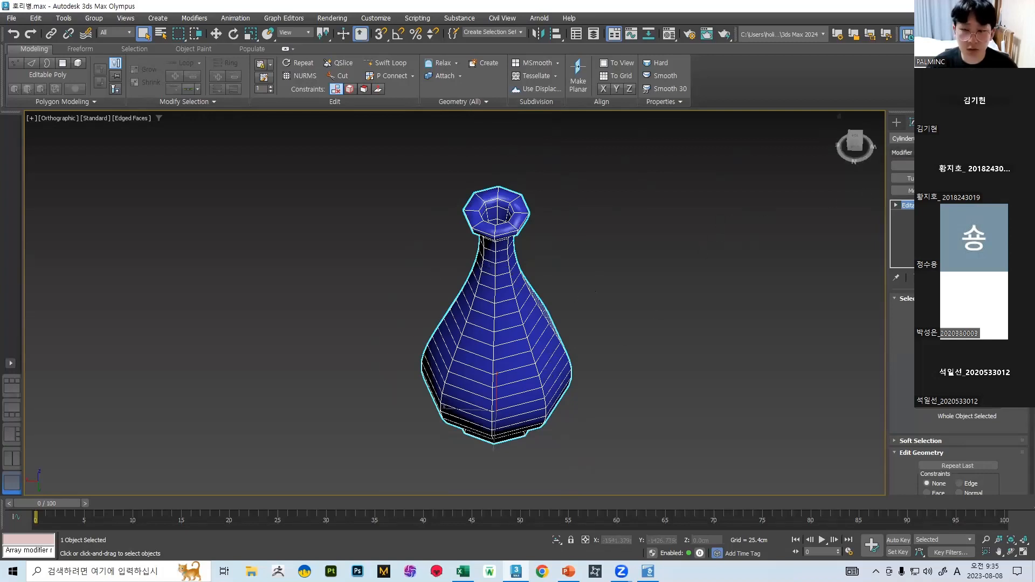
- Add a TurboSmooth modifier to the bottle
left_click(902, 153)
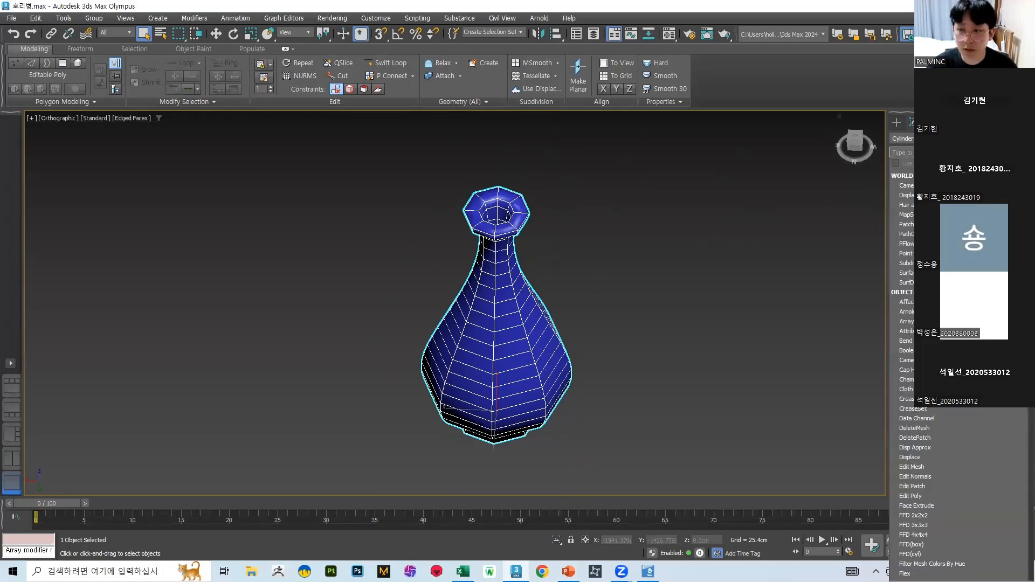
scroll(911, 367, "down", 7)
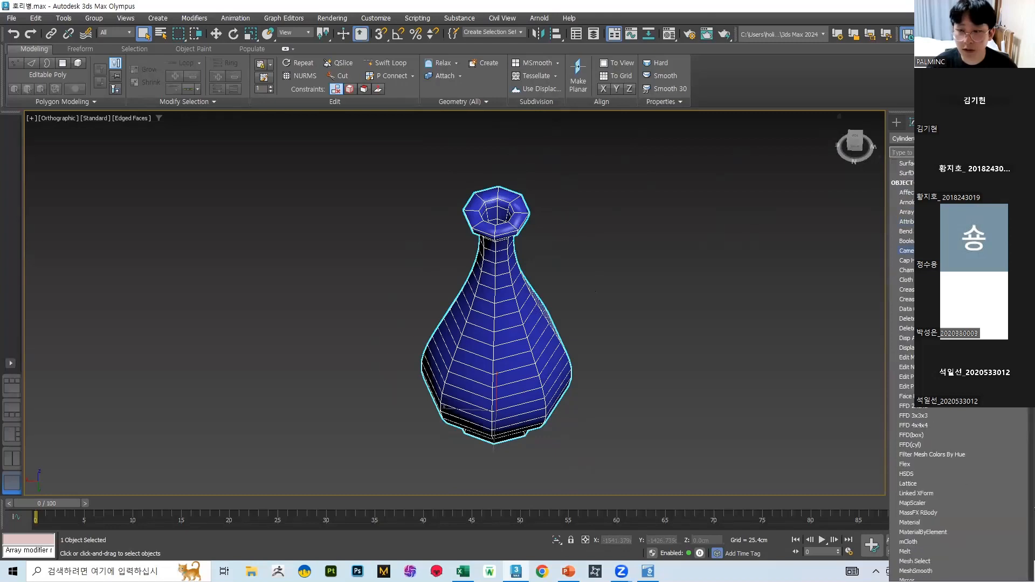
scroll(905, 256, "down", 3)
scroll(905, 337, "down", 11)
scroll(905, 260, "down", 3)
type("t")
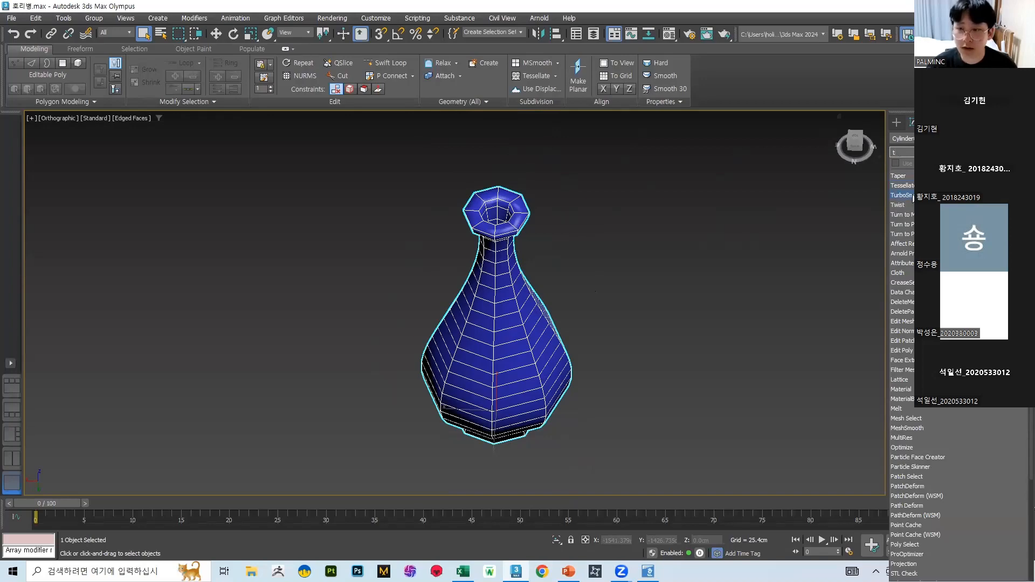
left_click(913, 197)
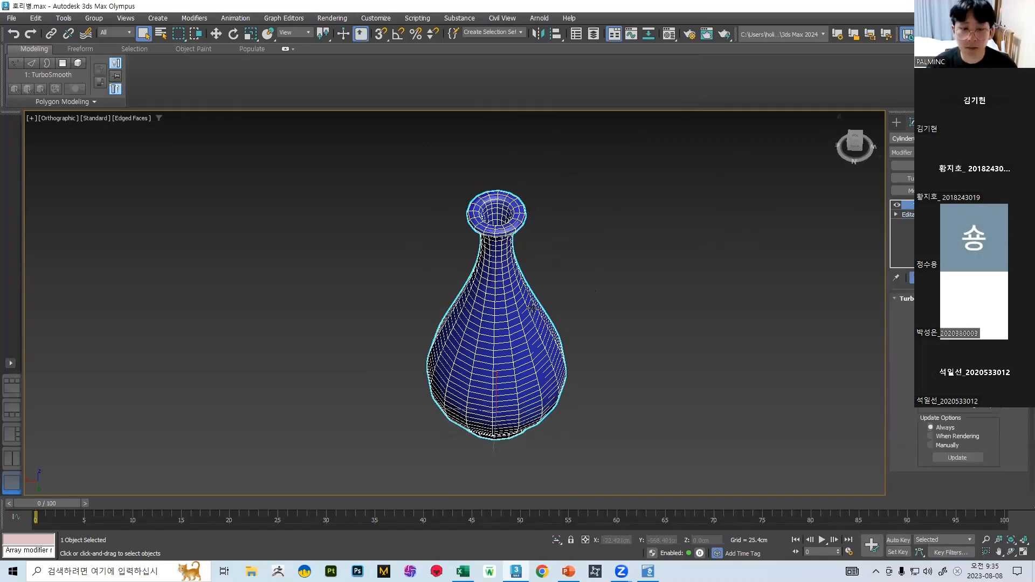
- Raise the TurboSmooth iterations by one level to subdivide the bottle more finely
scroll(547, 302, "up", 5)
scroll(584, 193, "down", 2)
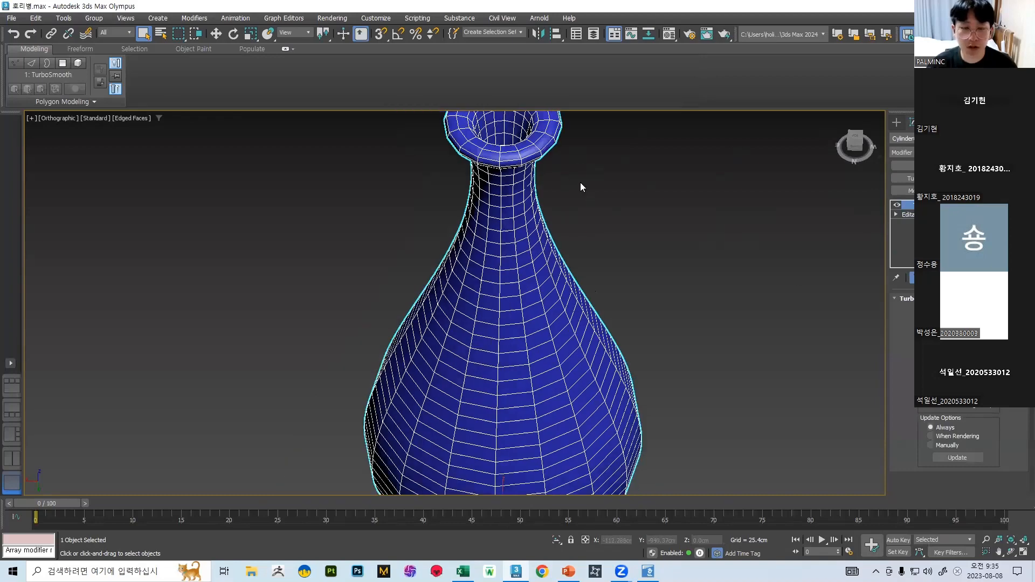
middle_click_drag(539, 315, 547, 259)
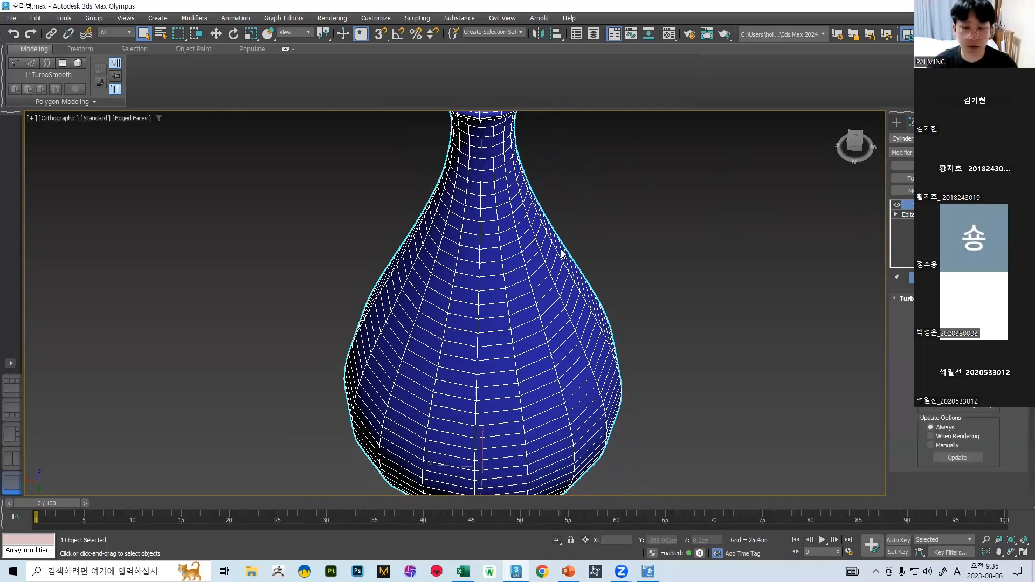
left_click(993, 317)
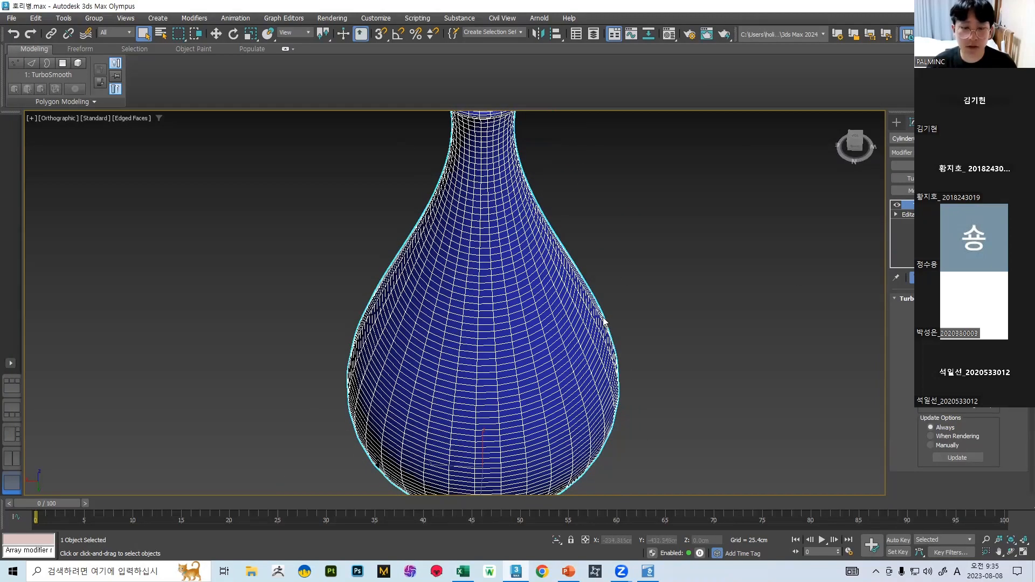
- Examine the smoothed bottle's silhouette and foot, with and without edged faces
scroll(604, 321, "down", 3)
key("F4")
scroll(582, 281, "up", 4)
scroll(574, 284, "down", 4)
key("F4")
key("F4")
mouse_move(585, 274)
middle_mouse_down("alt")
mouse_move(541, 202)
mouse_move(538, 168)
mouse_move(551, 223)
middle_mouse_up("alt")
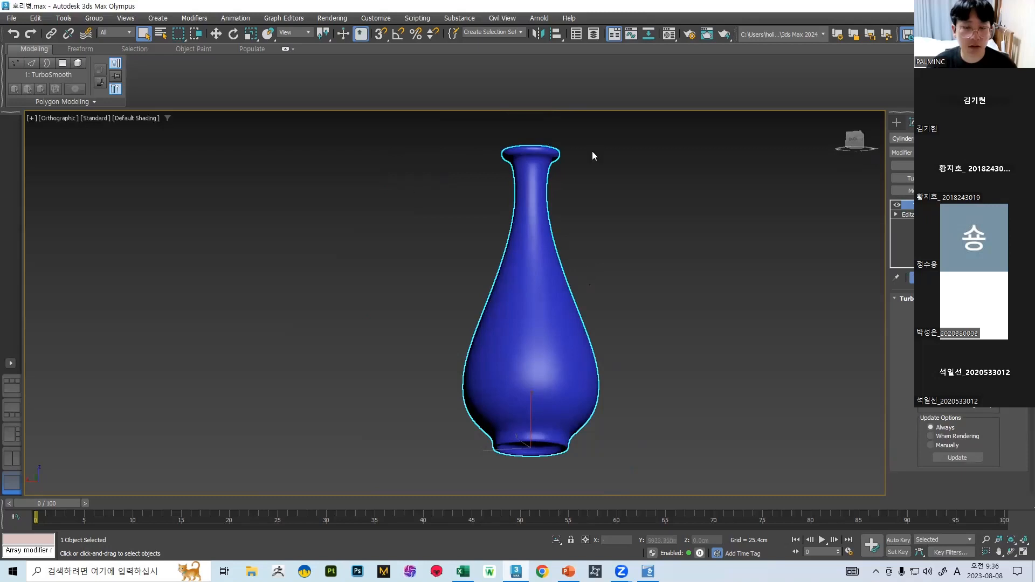
middle_click_drag(539, 258, 504, 199)
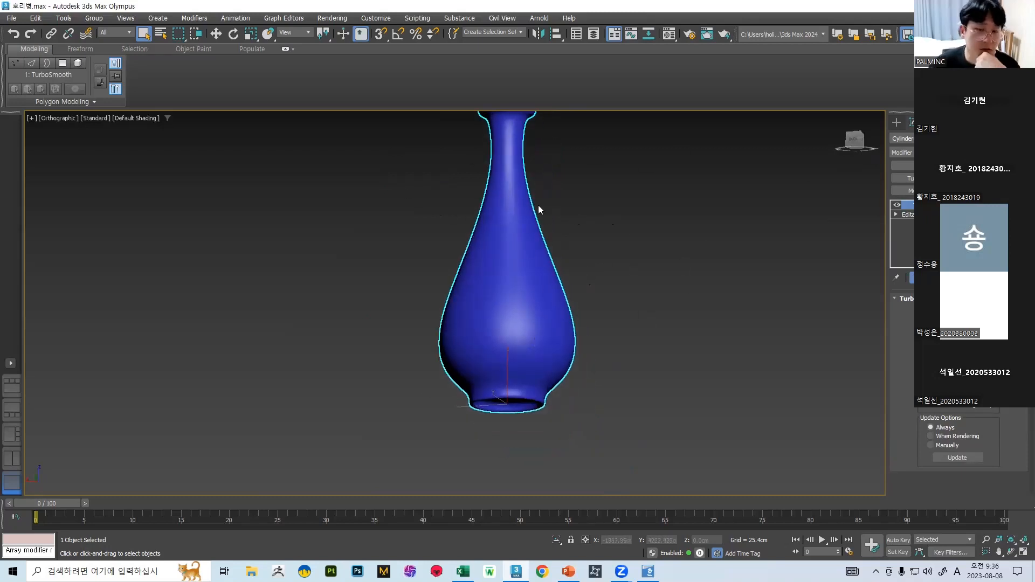
scroll(499, 434, "up", 5)
scroll(493, 352, "up", 4)
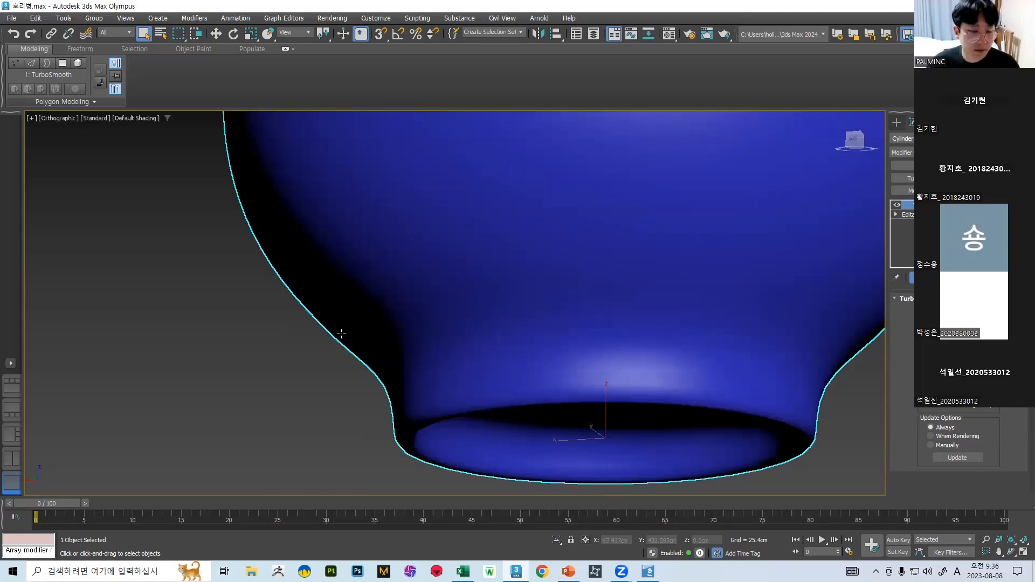
scroll(399, 351, "down", 4)
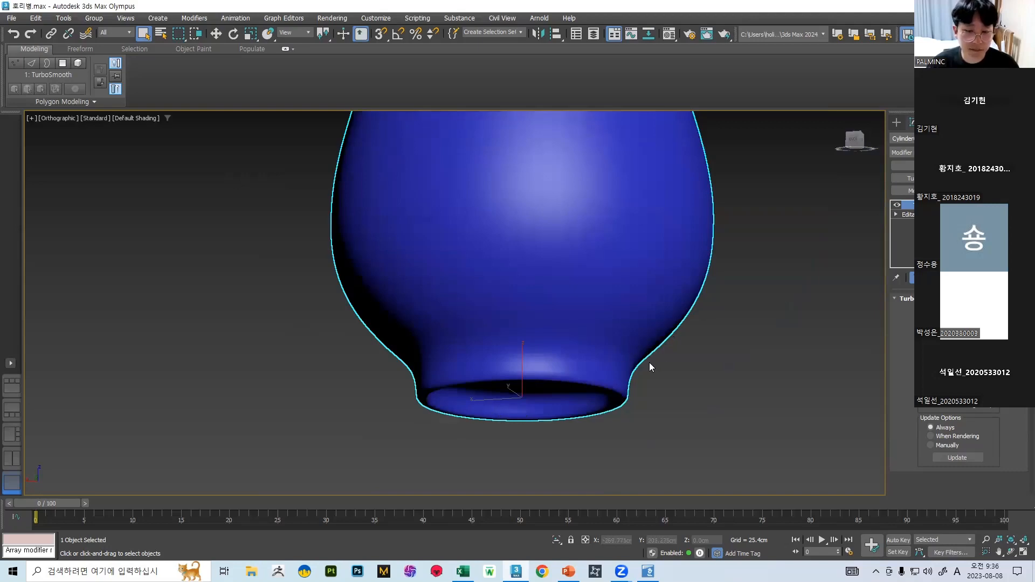
scroll(636, 373, "up", 3)
key("F4")
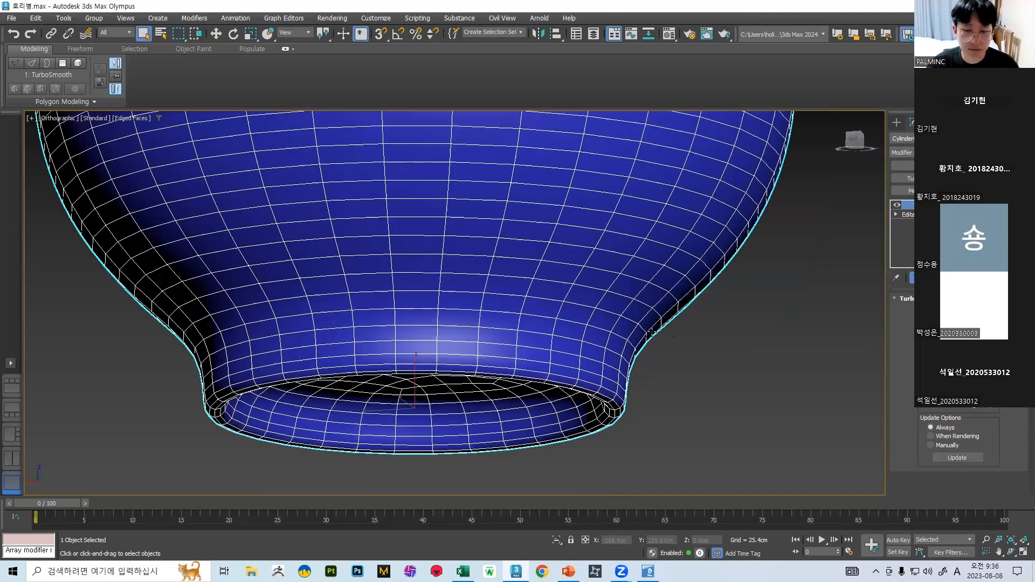
- Toggle TurboSmooth off and on to compare the foot's smoothed and original shapes, leaving the modifier disabled
left_click(897, 205)
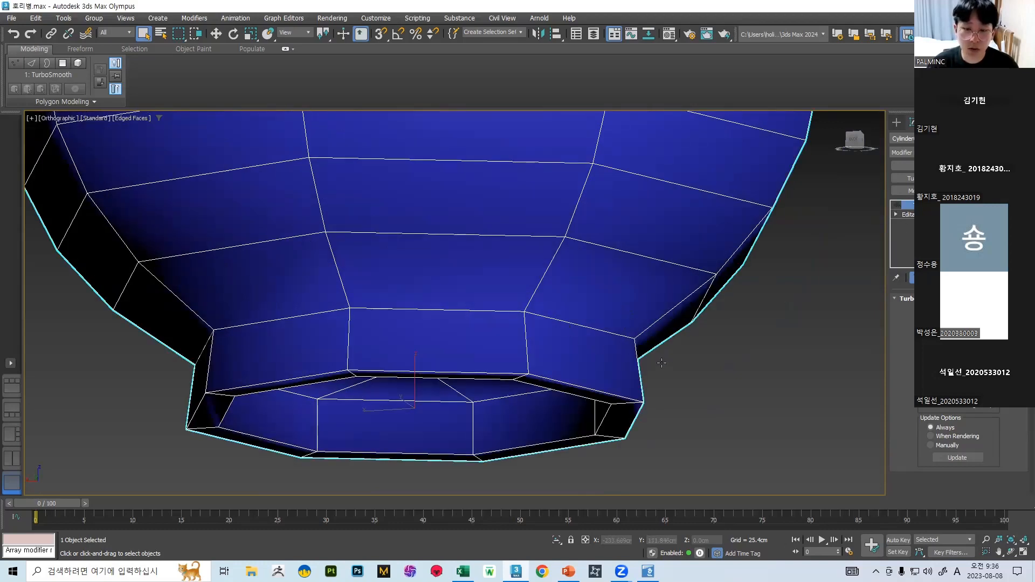
left_click(897, 205)
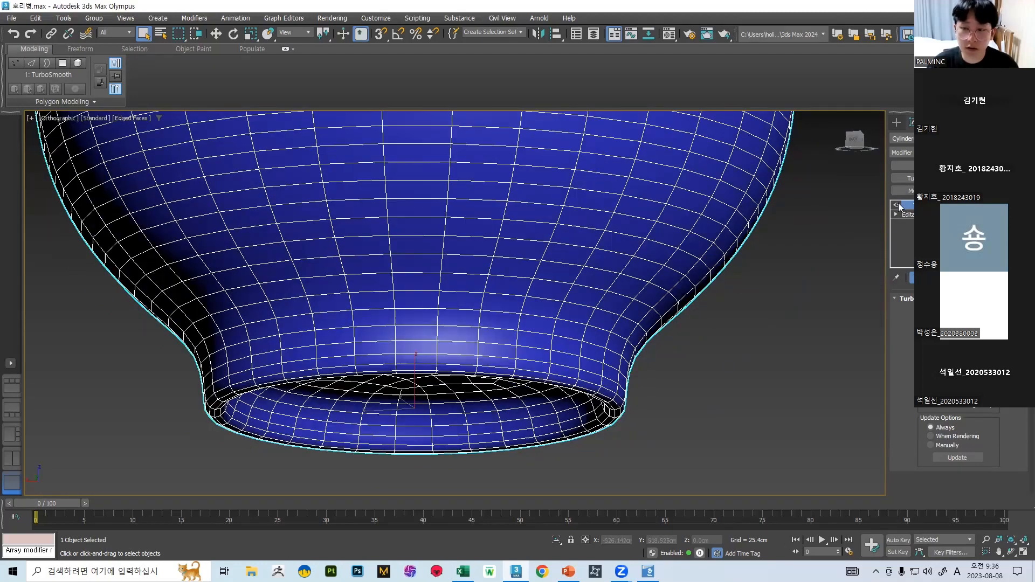
left_click(896, 206)
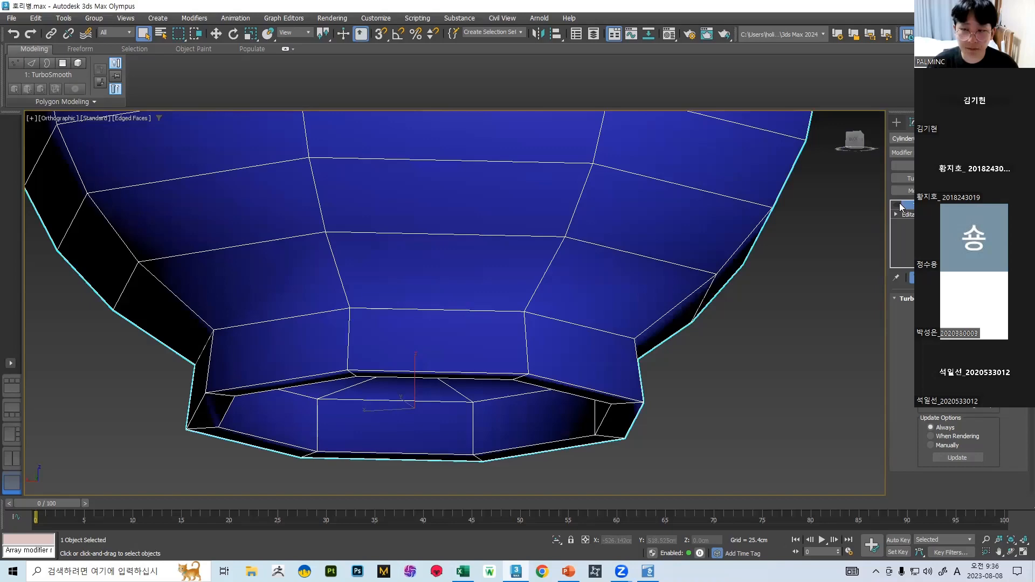
left_click(897, 206)
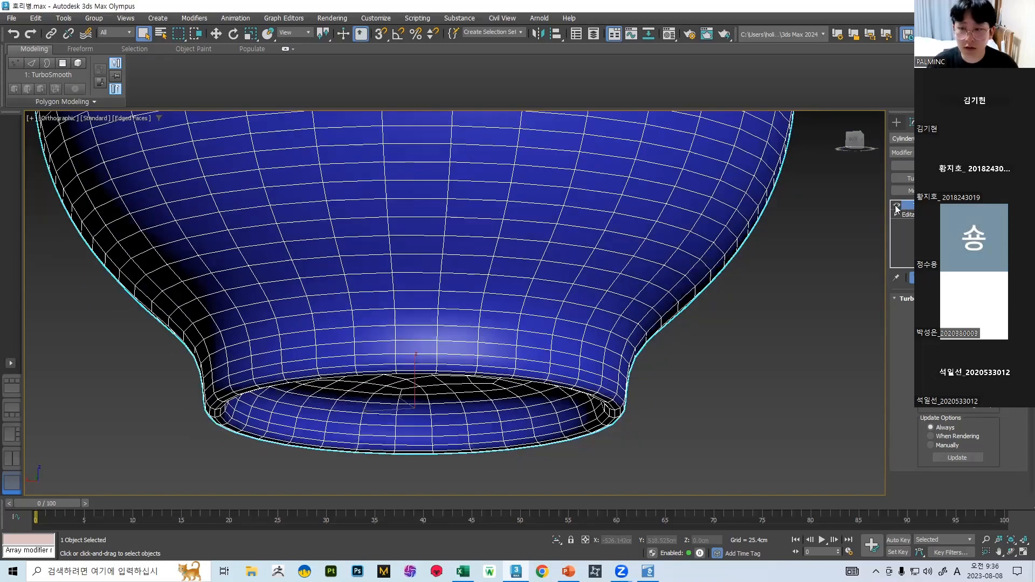
left_click(897, 205)
left_click(897, 206)
left_click(897, 206)
left_click(896, 205)
left_click(895, 205)
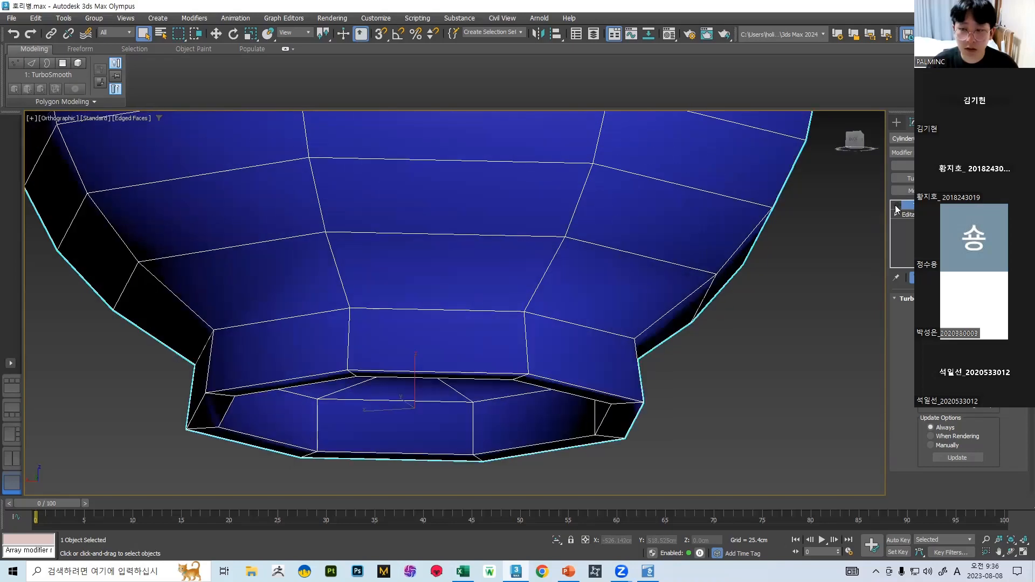
- Return to the editable poly's edge level and select the full edge loop where the foot meets the bottle's body
left_click(896, 214)
left_click(905, 215)
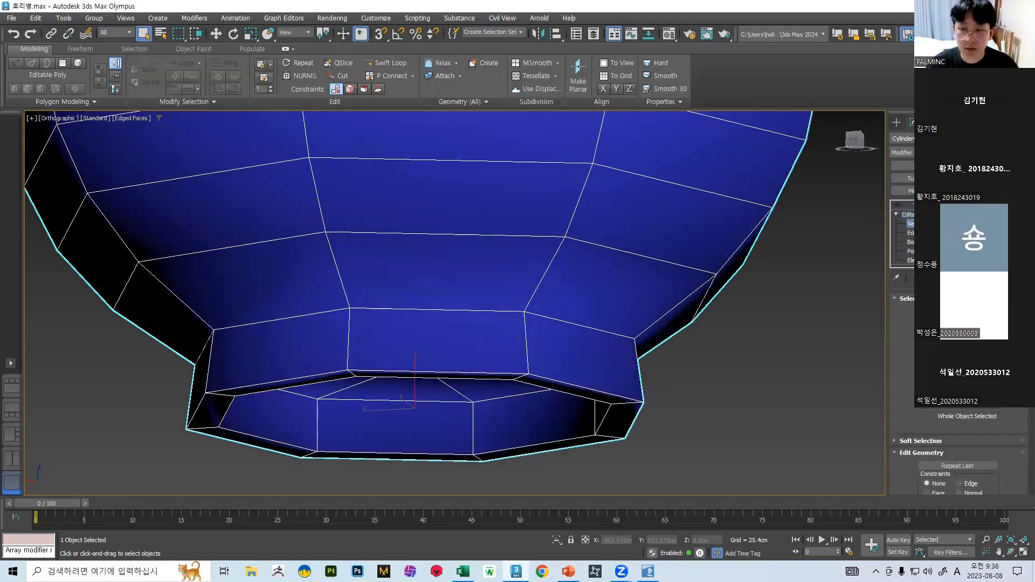
left_click(910, 224)
key("4")
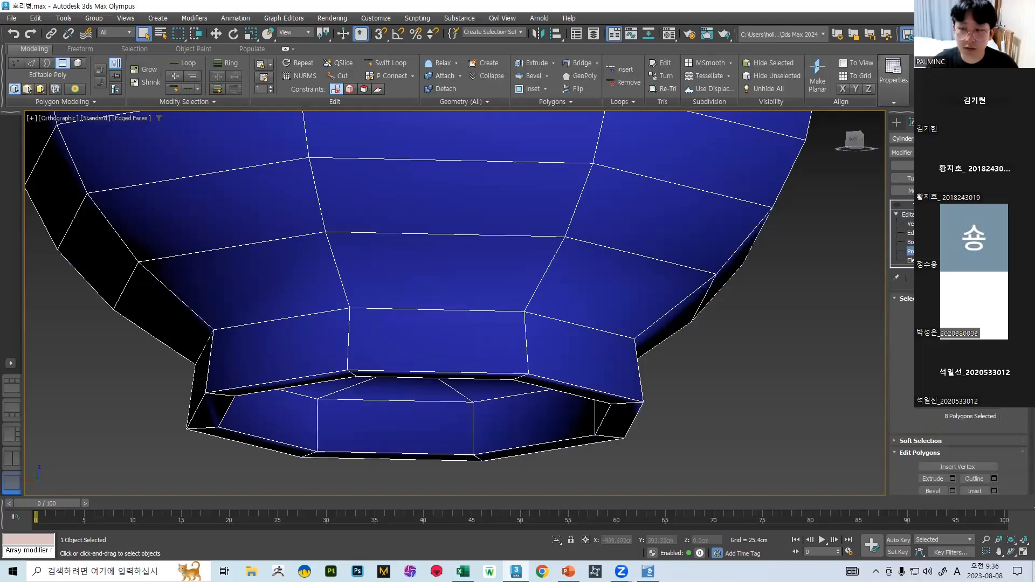
scroll(648, 326, "down", 4)
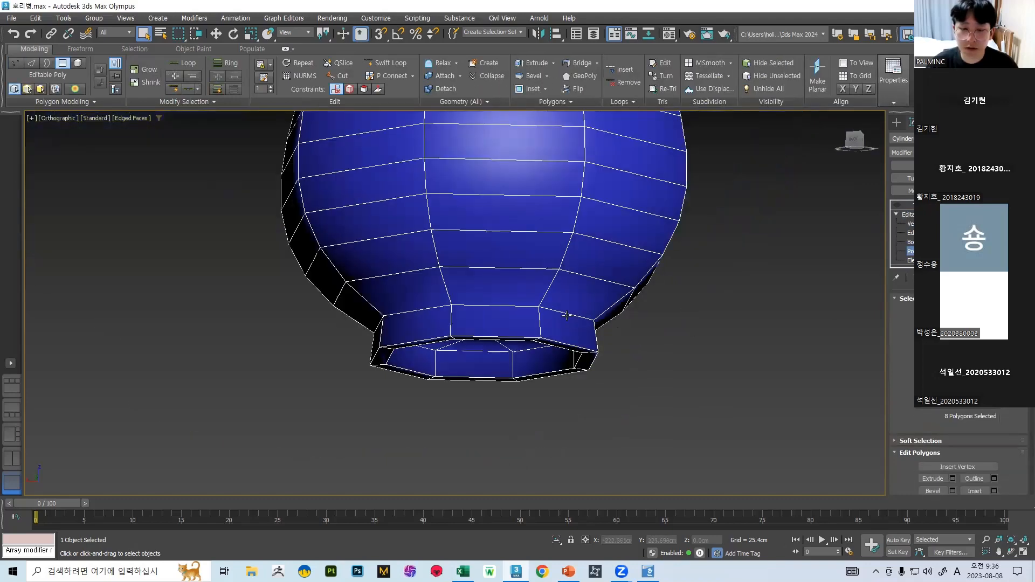
scroll(565, 315, "up", 4)
key("2")
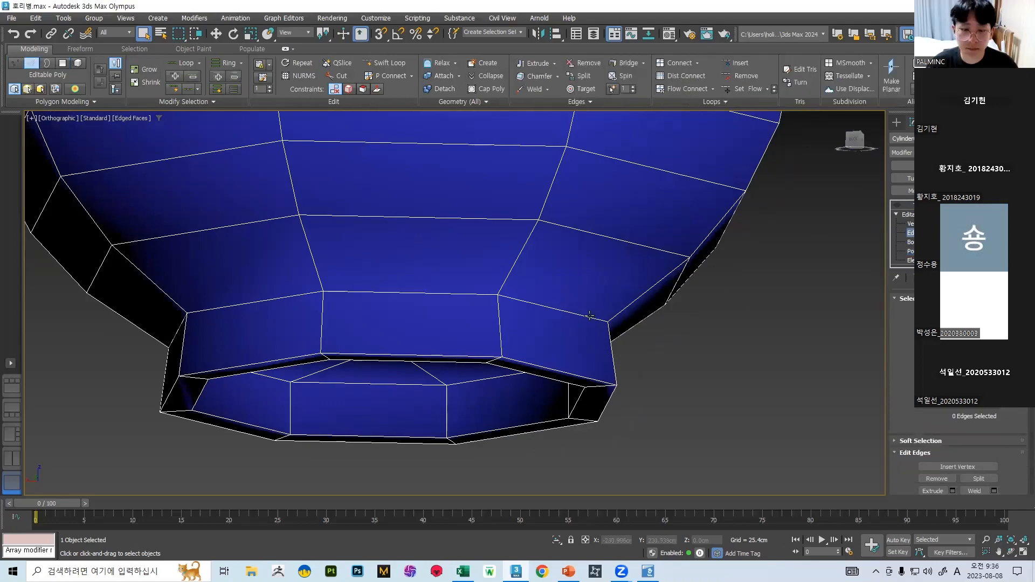
double_click(579, 313)
scroll(579, 301, "down", 3)
middle_click_drag(593, 301, 637, 319, "alt")
scroll(948, 377, "down", 3)
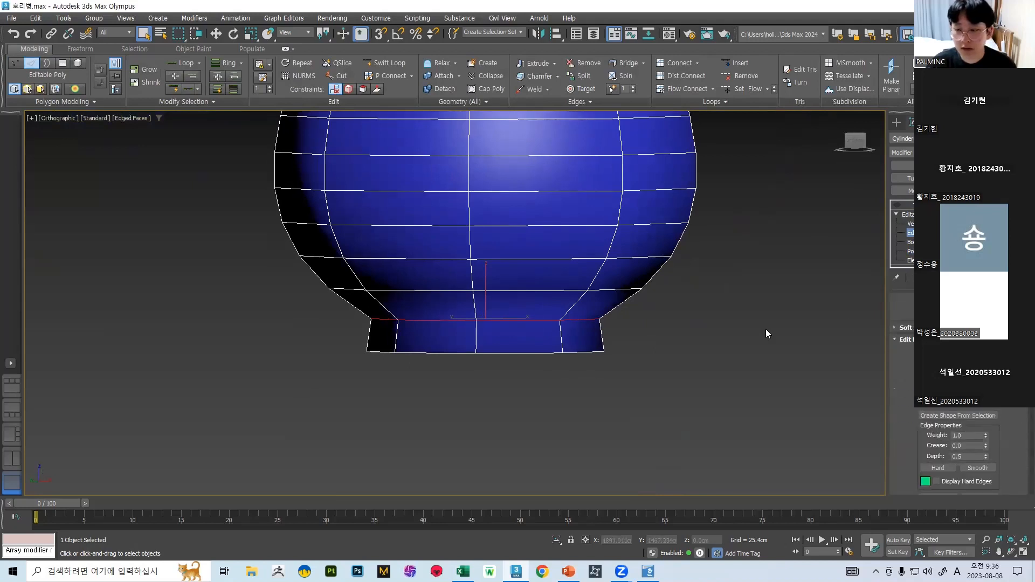
scroll(948, 377, "up", 3)
scroll(953, 422, "down", 3)
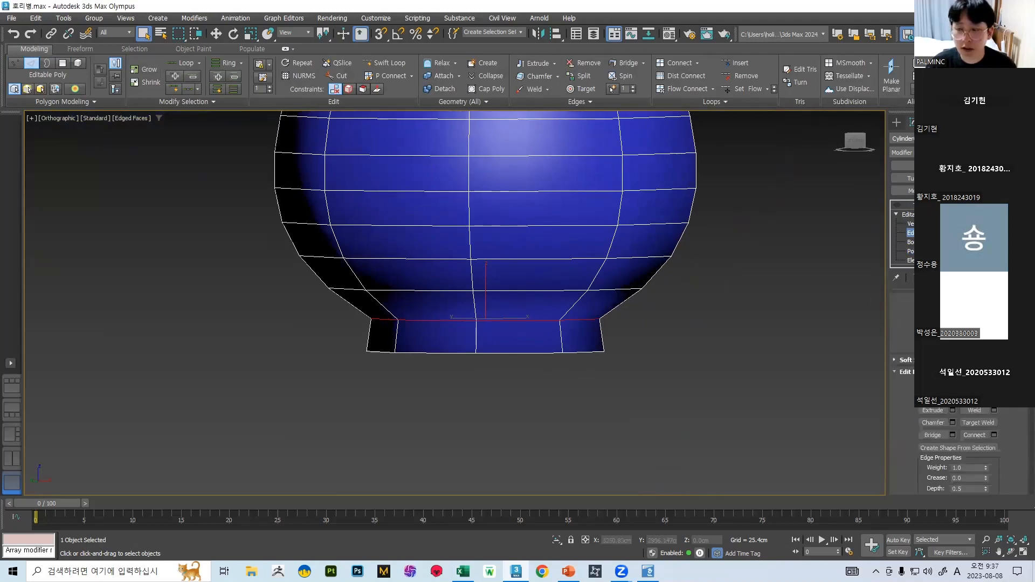
- Start a chamfer on the selected foot seam loop with one segment and an amount of about 1.42 cm
left_click(952, 421)
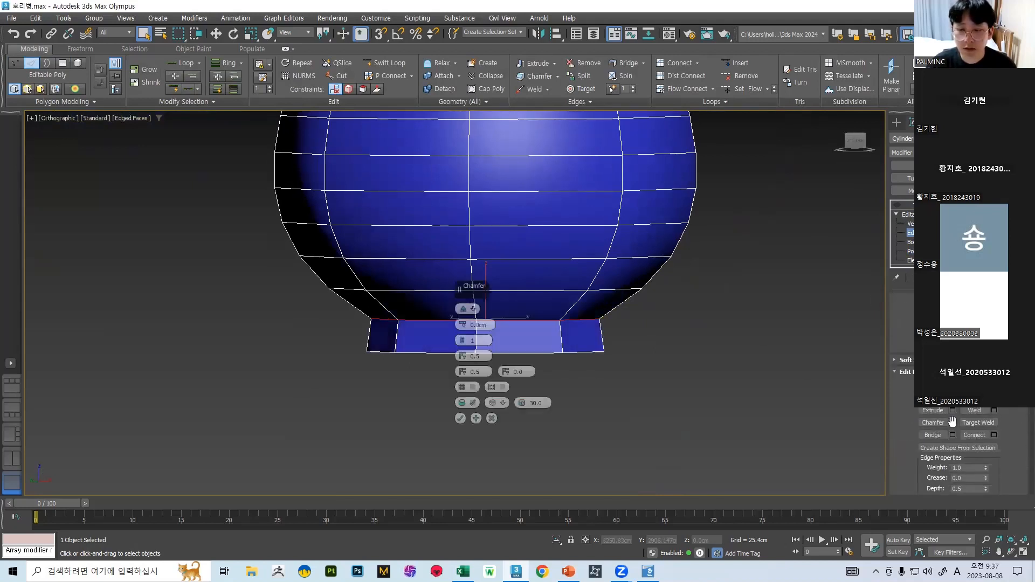
scroll(556, 311, "up", 10)
middle_click_drag(593, 310, 609, 274, "alt")
scroll(644, 157, "up", 4)
middle_click_drag(644, 157, 635, 302)
scroll(634, 301, "down", 6)
mouse_move(465, 325)
left_mouse_down()
mouse_move(464, 343)
mouse_move(462, 315)
mouse_move(462, 330)
left_mouse_up()
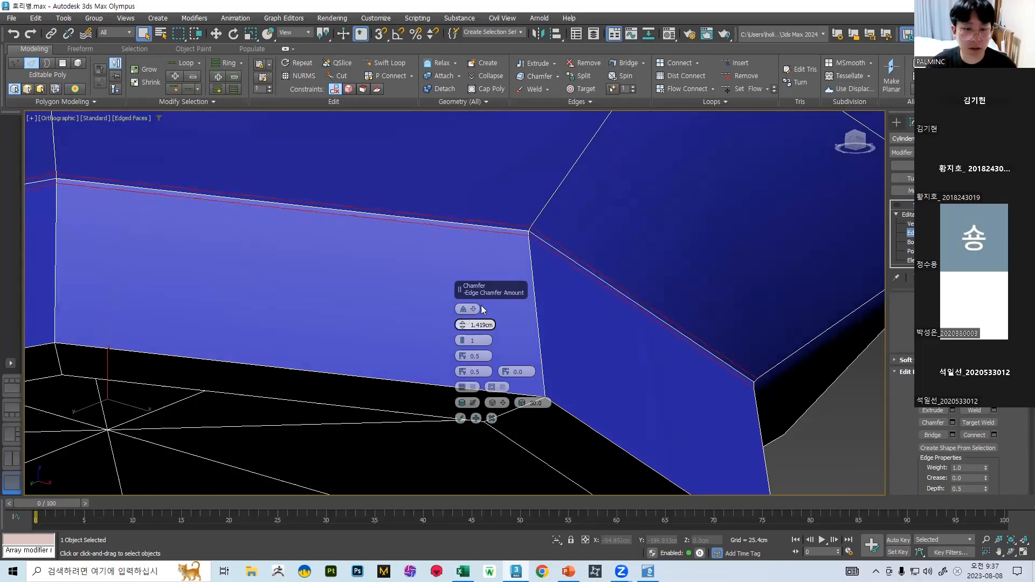
scroll(528, 233, "up", 3)
scroll(528, 233, "up", 3)
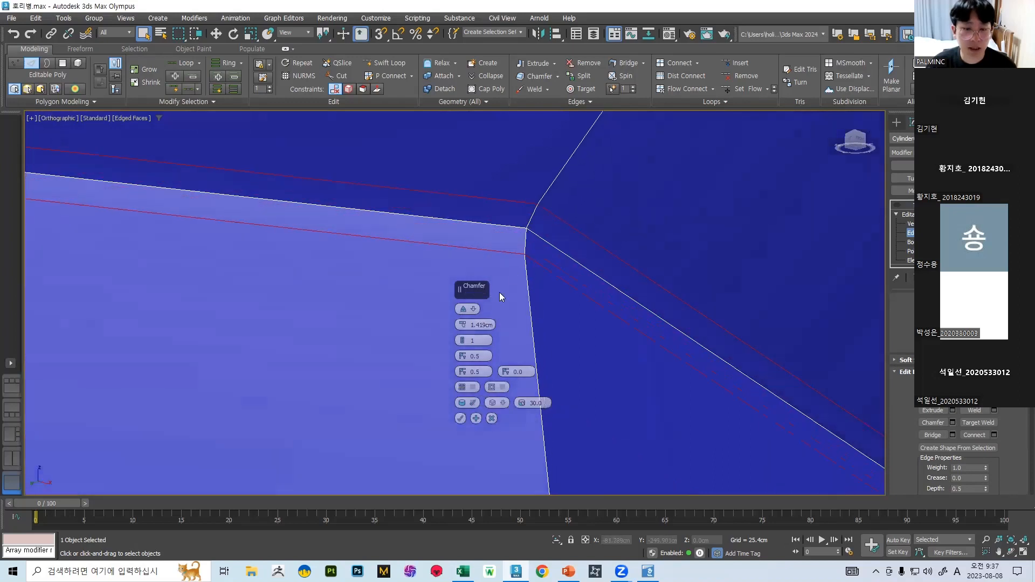
- Try the seam chamfer at about 0.69 cm, comparing zero connecting segments with one
left_click(462, 345)
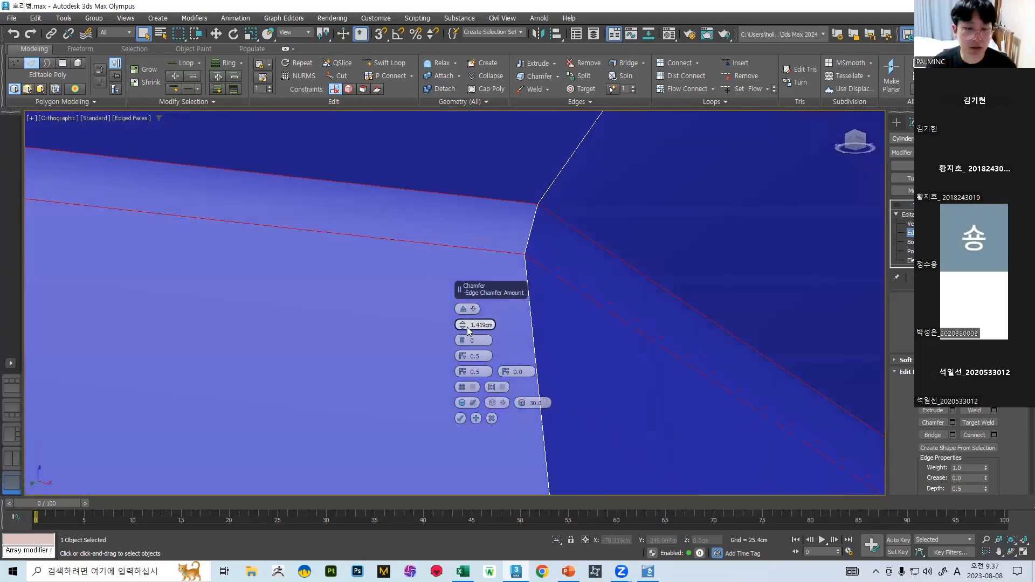
left_click_drag(468, 330, 461, 341)
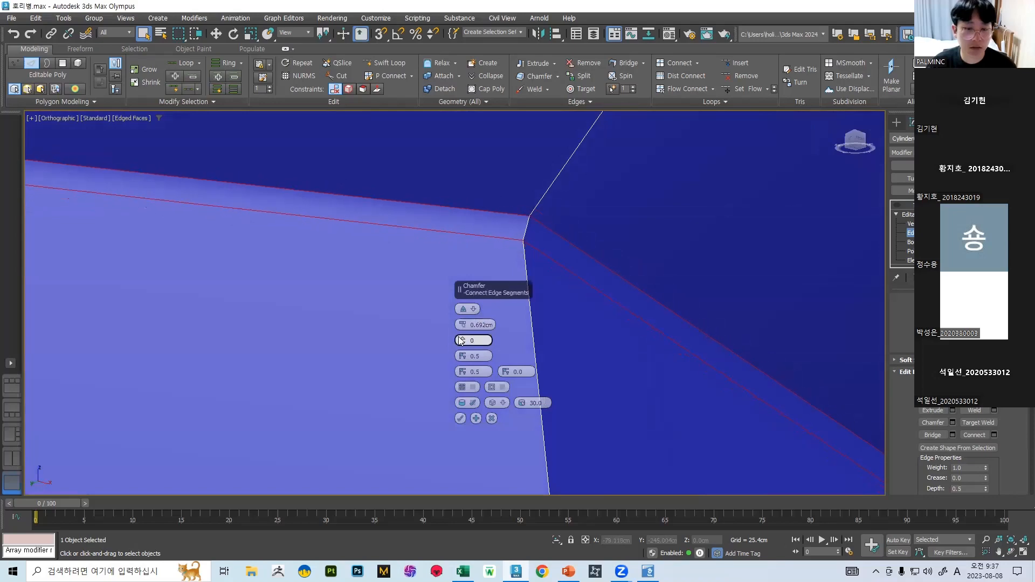
left_click(460, 339)
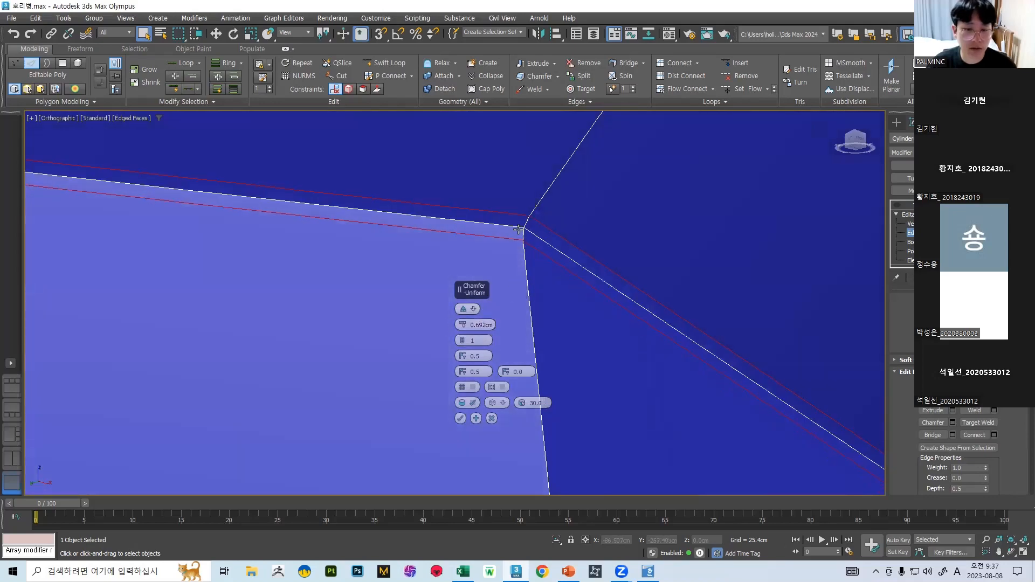
- Set the seam chamfer amount to about 3.3 cm and apply it with one segment
scroll(608, 243, "down", 8)
scroll(606, 245, "up", 2)
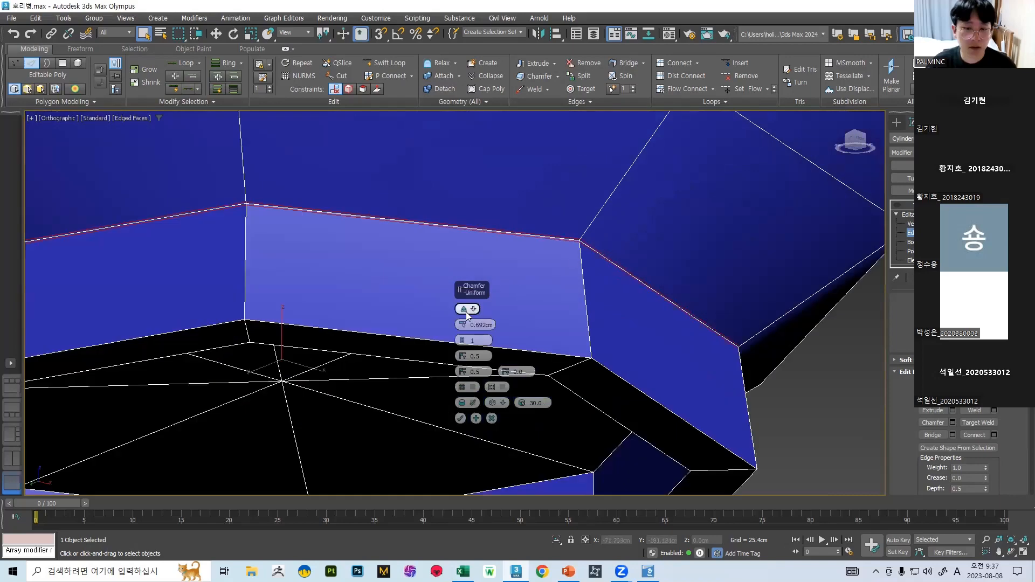
left_click_drag(463, 324, 462, 317)
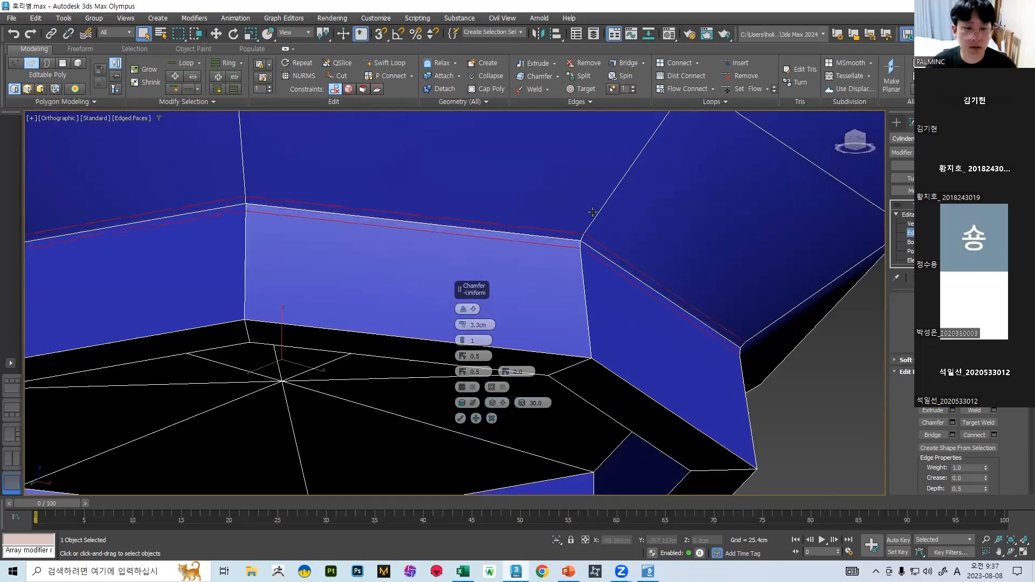
scroll(593, 211, "down", 5)
scroll(629, 253, "up", 2)
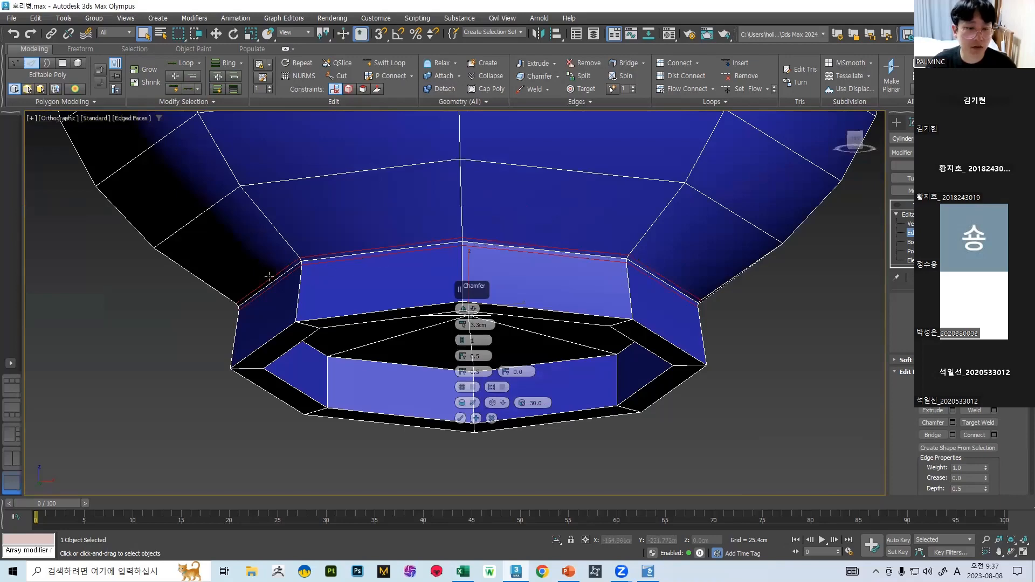
scroll(681, 267, "up", 4)
scroll(441, 391, "down", 5)
left_click(461, 418)
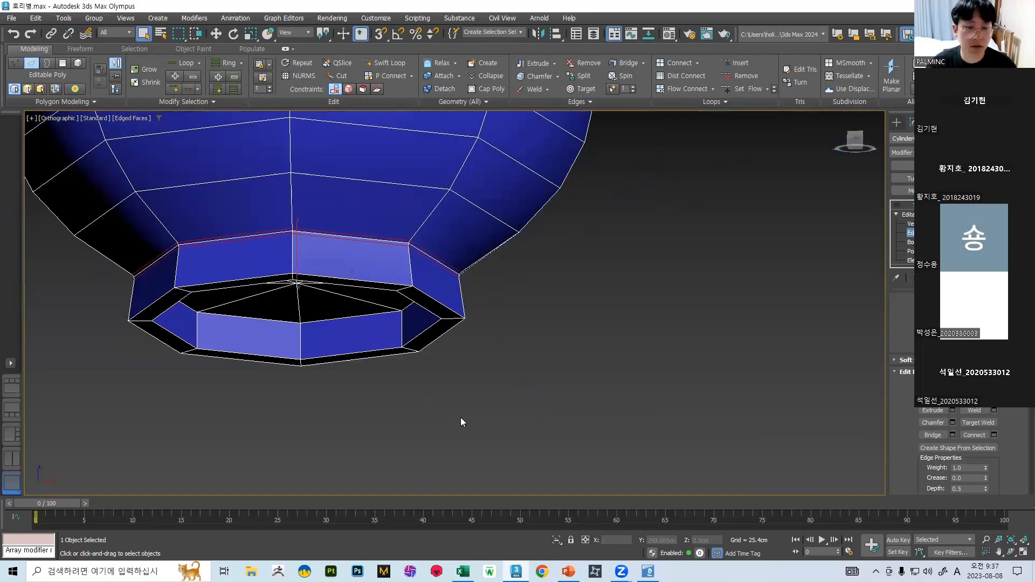
- Leave edge editing and turn the bottle's TurboSmooth modifier back on
scroll(527, 286, "up", 3)
middle_click_drag(526, 287, 672, 349, "alt")
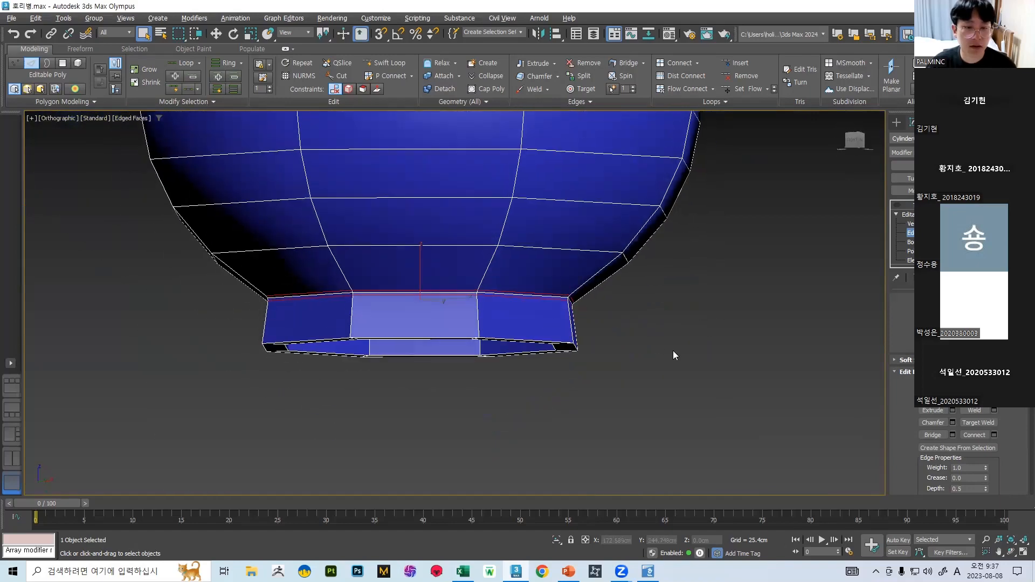
left_click(909, 215)
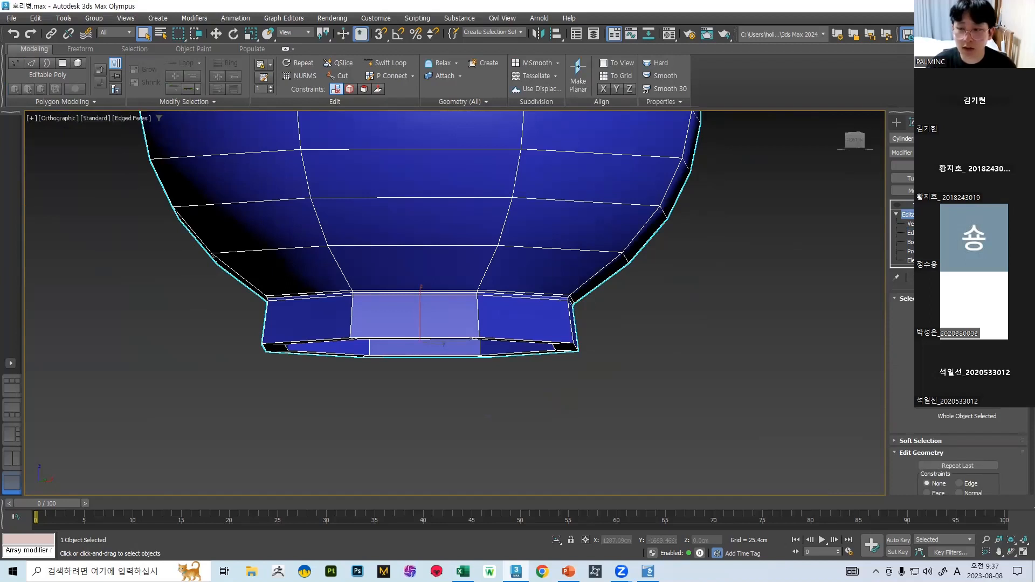
key("4")
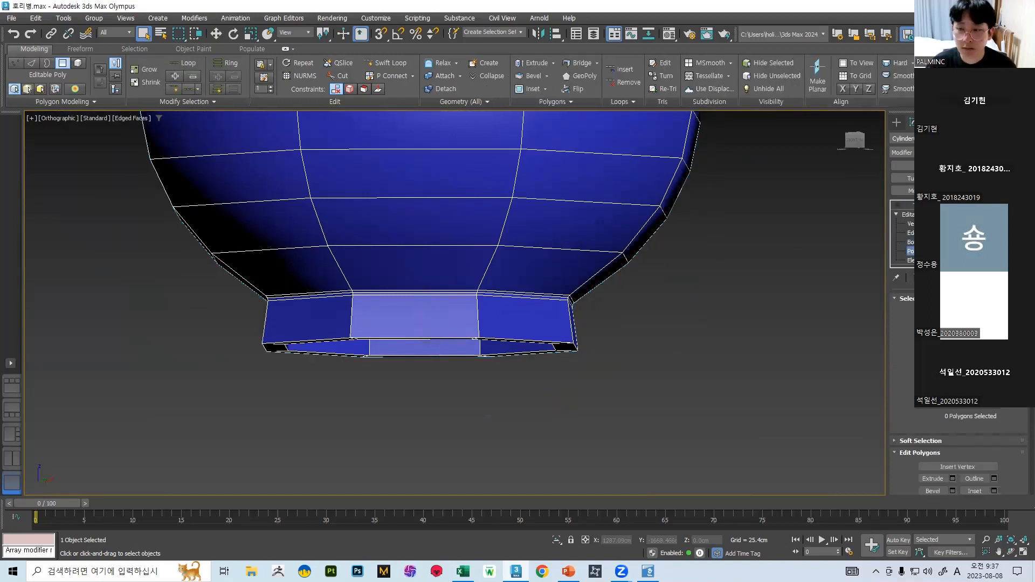
key("2")
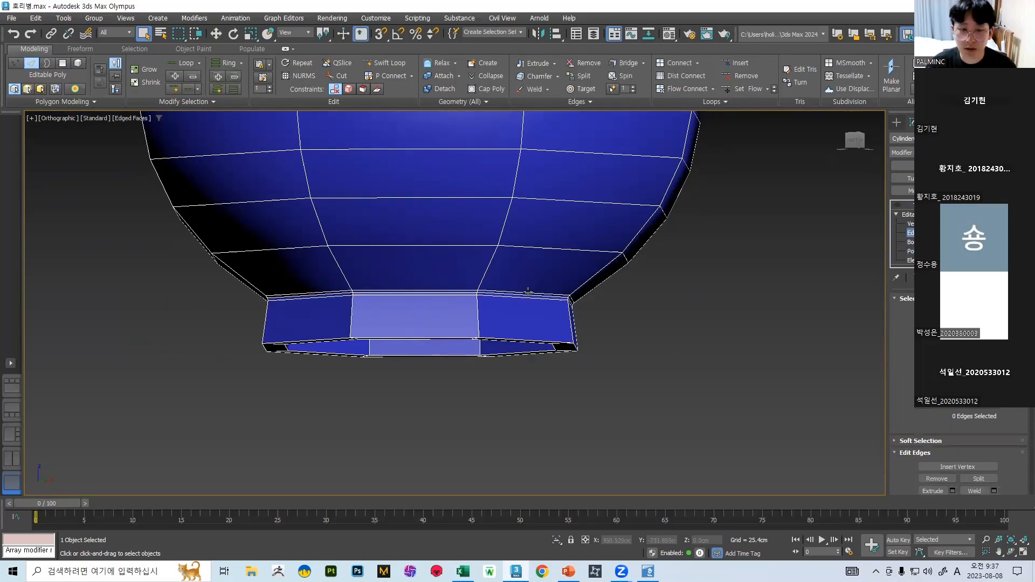
left_click(918, 233)
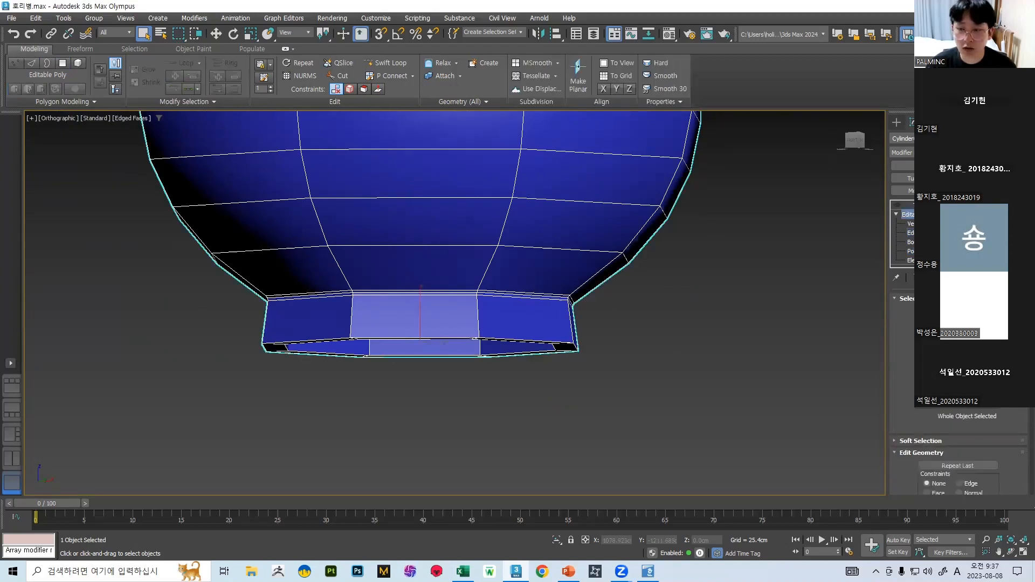
key("2")
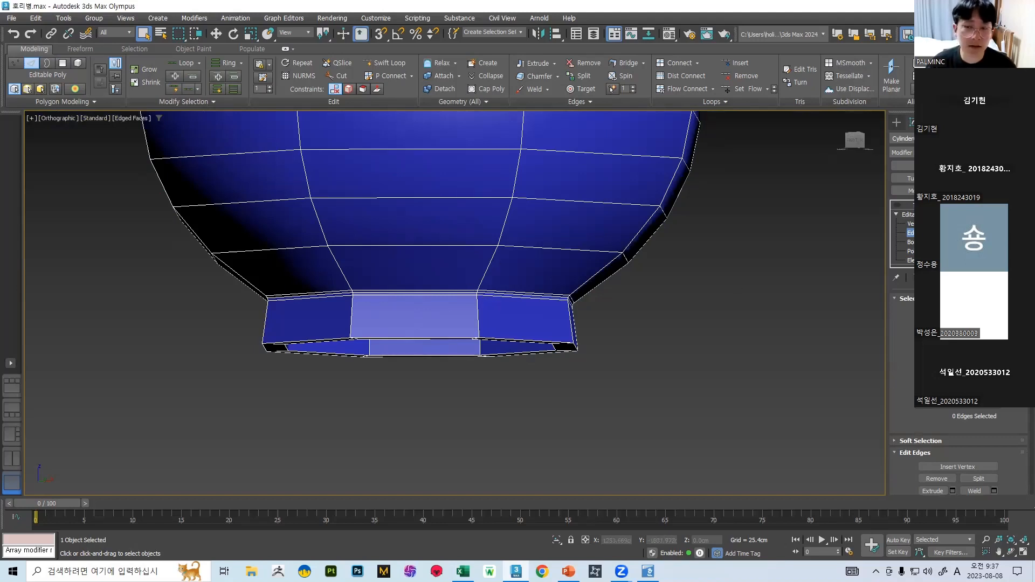
key("2")
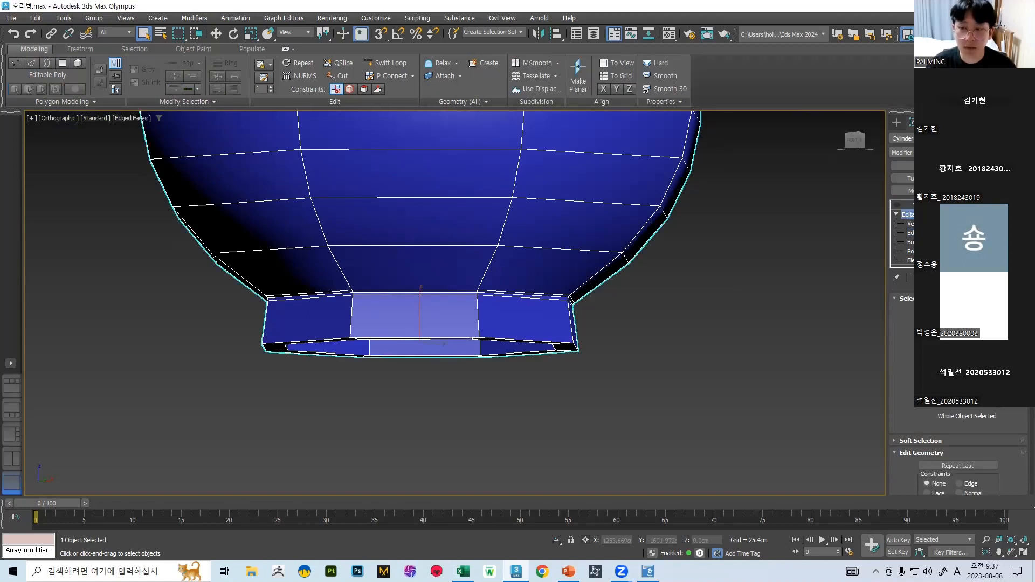
left_click(926, 204)
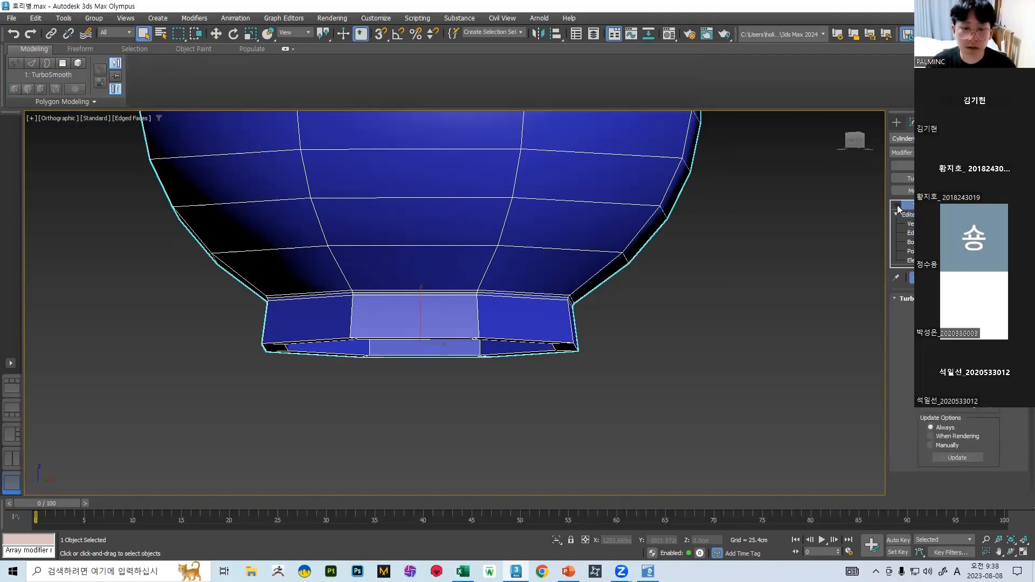
left_click(896, 205)
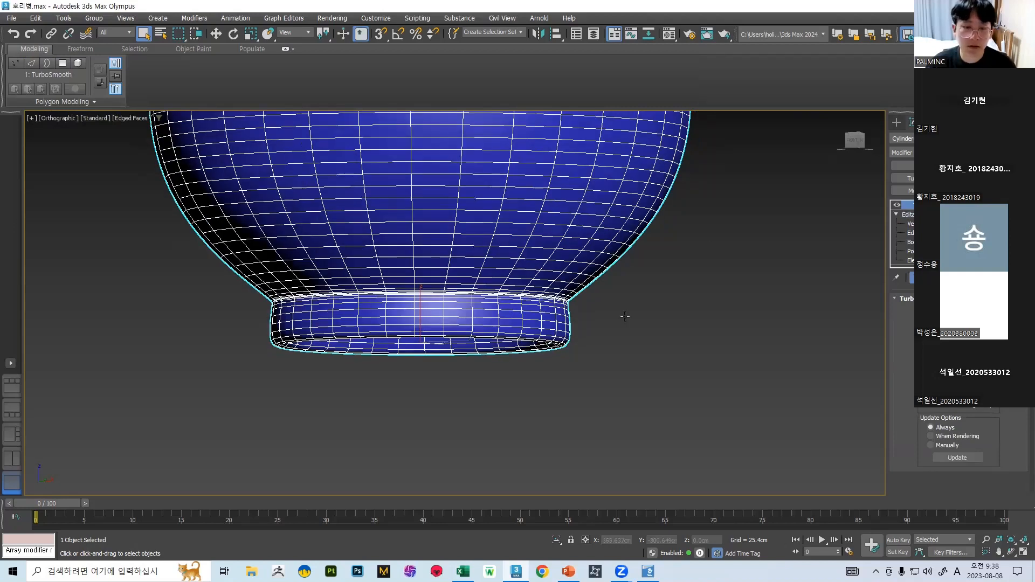
- Examine the smoothed foot and its chamfered seam from below, with and without edged faces
key("F4")
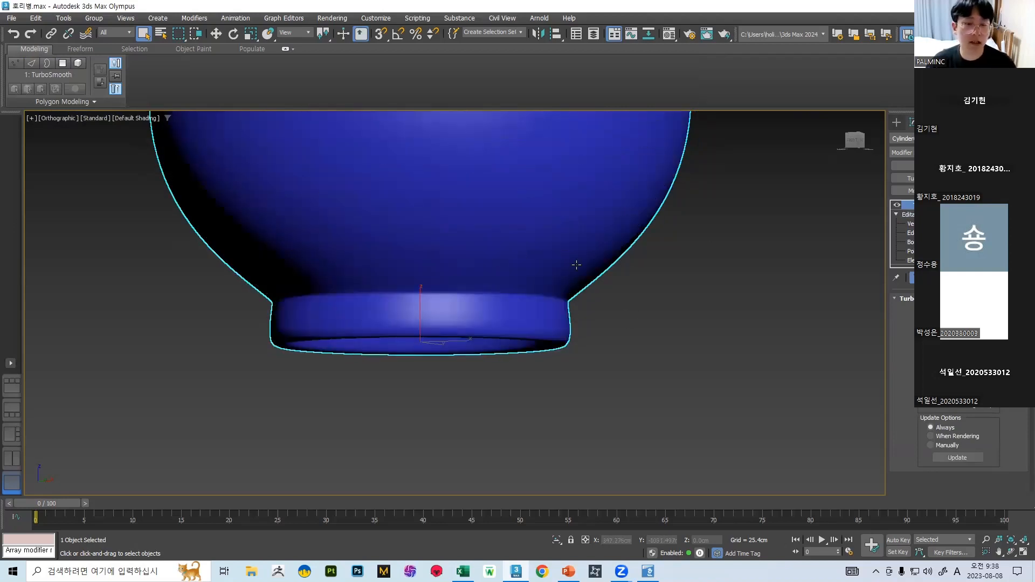
middle_click_drag(591, 296, 453, 234, "alt")
scroll(453, 233, "up", 4)
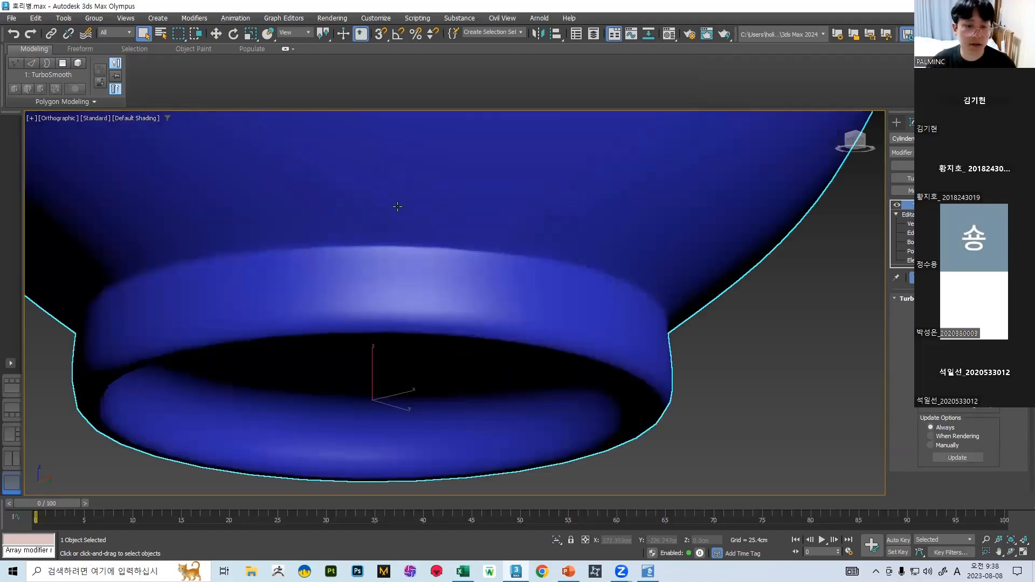
key("F4")
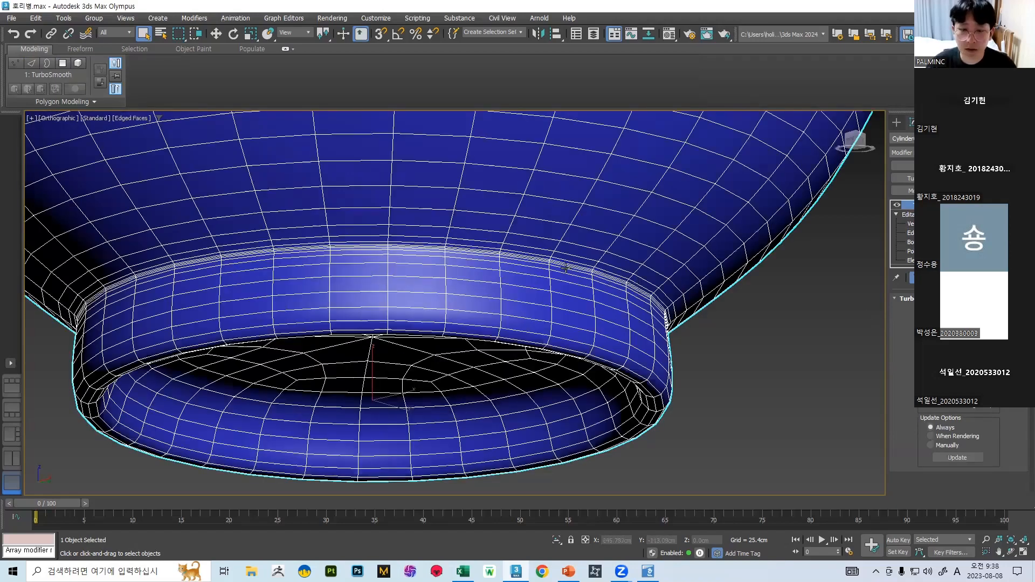
scroll(635, 265, "up", 5)
- Try different TurboSmooth iteration levels while viewing the chamfered seam up close
left_click(992, 323)
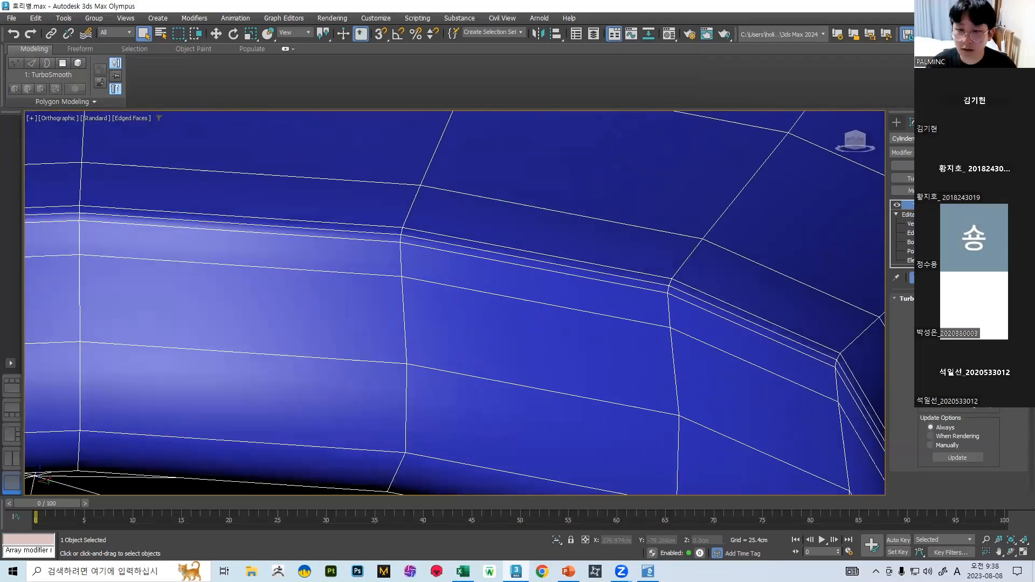
left_click(992, 323)
left_click(992, 319)
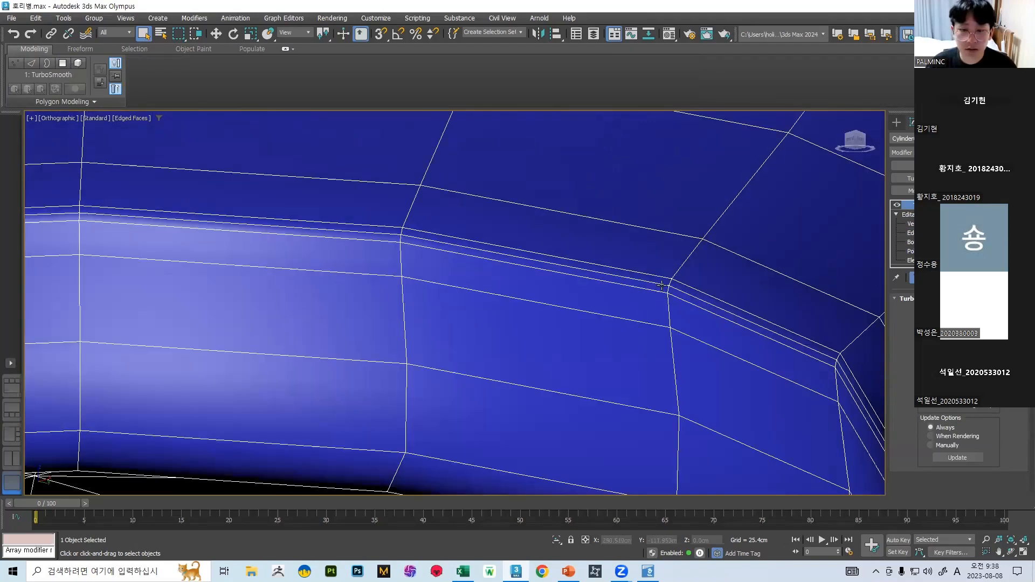
- Compare the foot's shading with and without edged faces at several viewing distances
scroll(661, 278, "down", 5)
key("F4")
key("F4")
scroll(671, 281, "down", 4)
key("F4")
key("F4")
scroll(675, 285, "down", 3)
key("F4")
- Step the TurboSmooth iterations down and back up, checking the foot's smoothness and mesh density
left_click(992, 322)
left_click(992, 319)
left_click(992, 319)
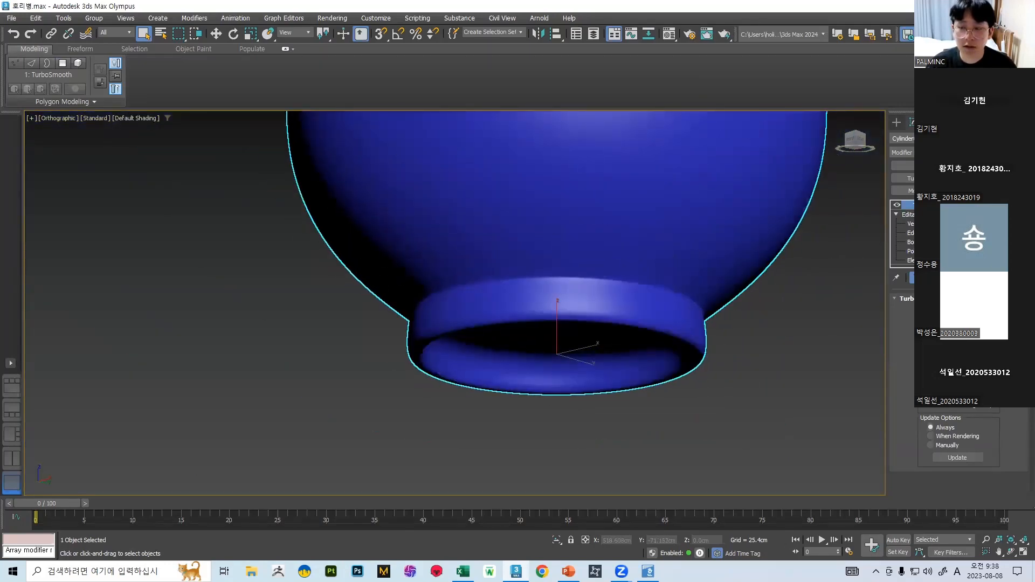
key("F4")
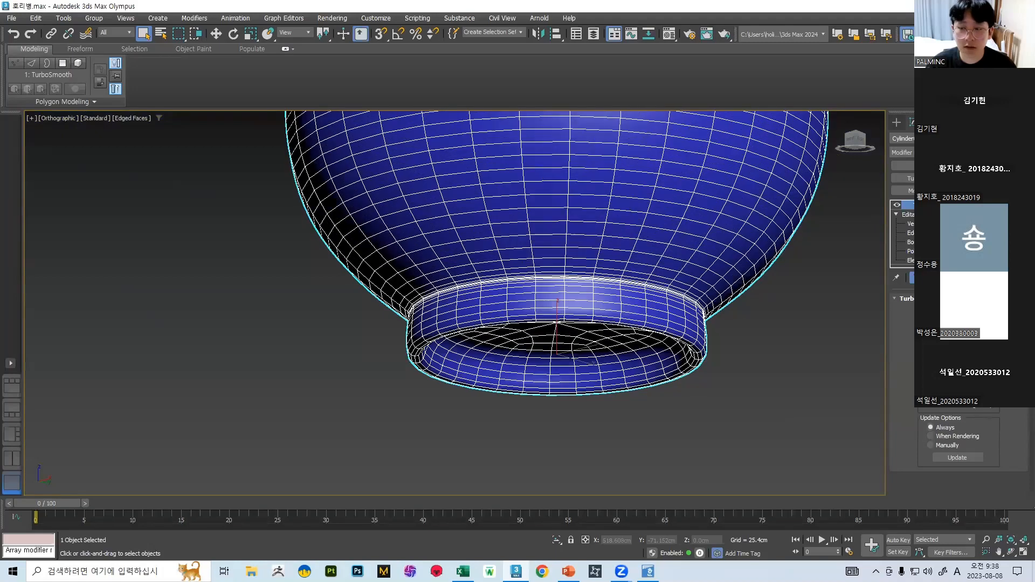
key("F4")
scroll(700, 291, "up", 2)
scroll(593, 259, "down", 8)
middle_click_drag(557, 283, 546, 315)
scroll(476, 395, "up", 6)
- Return to edge level with edged faces shown and select the outer and inner edge loops of the foot's bottom rim
left_click(918, 233)
scroll(526, 293, "up", 6)
key("F4")
scroll(528, 325, "down", 4)
middle_click_drag(550, 305, 495, 379, "alt")
double_click(509, 324)
scroll(511, 324, "down", 5)
scroll(495, 251, "up", 5)
double_click(478, 214, "ctrl")
- Add the edge loop around the recessed floor inside the foot to the selection
scroll(476, 212, "down", 5)
middle_click_drag(549, 242, 579, 218, "alt")
scroll(514, 260, "up", 5)
left_click(513, 256, "ctrl")
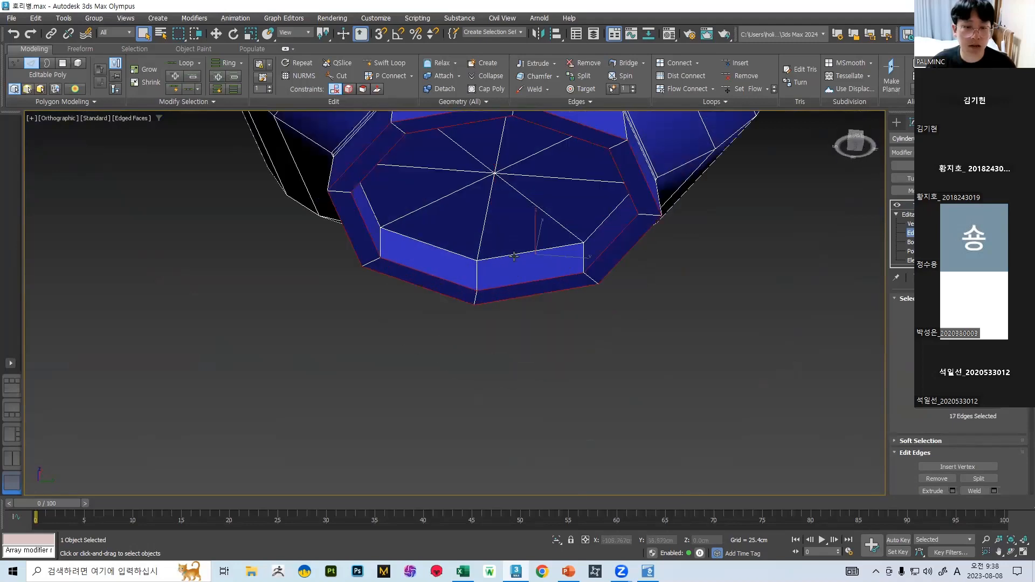
double_click(507, 256, "ctrl")
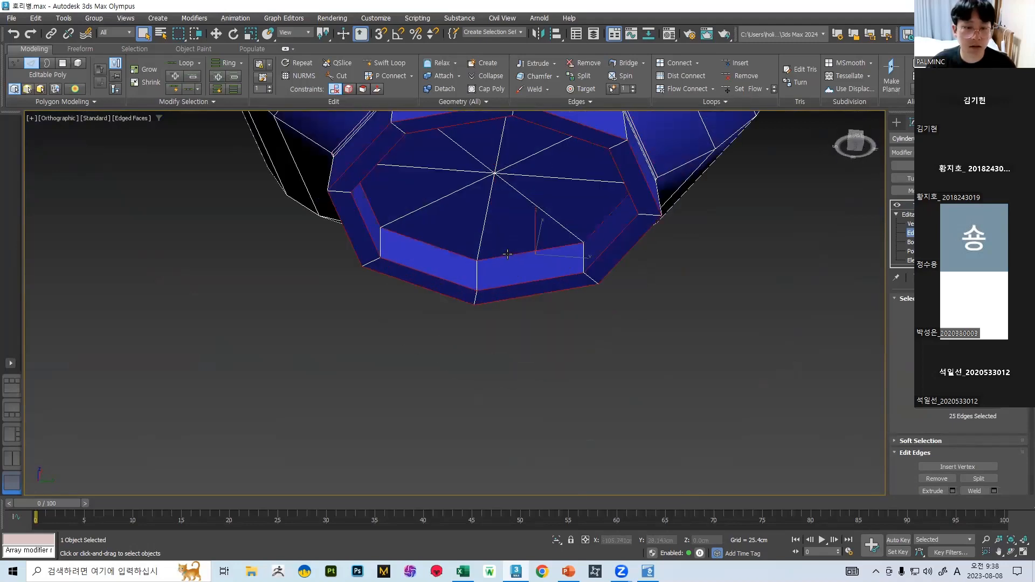
scroll(507, 256, "down", 5)
middle_click_drag(507, 256, 531, 232, "alt")
scroll(958, 448, "down", 3)
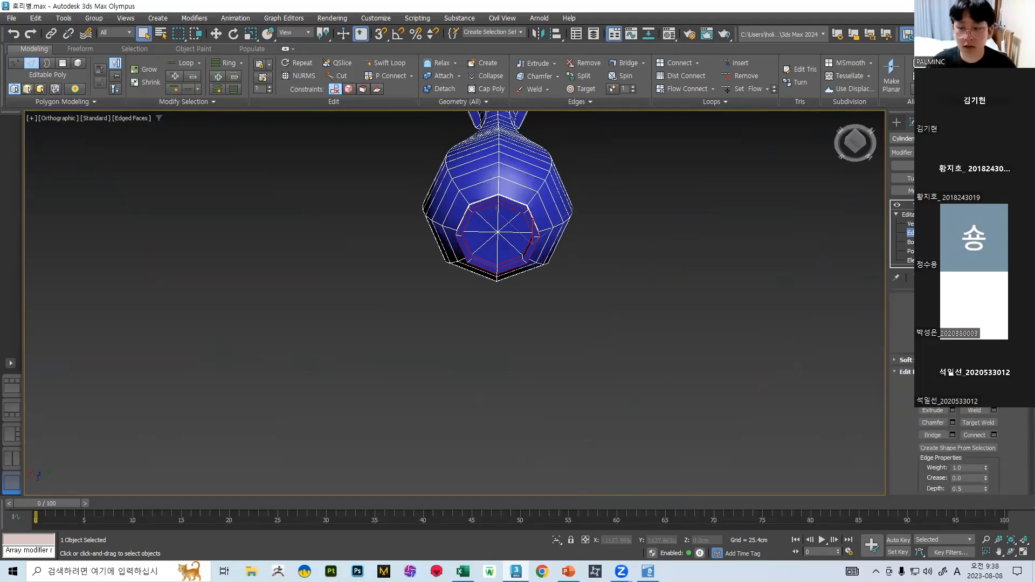
- Try to chamfer the selected edge loops of the foot by 3.3 cm
left_click(952, 423)
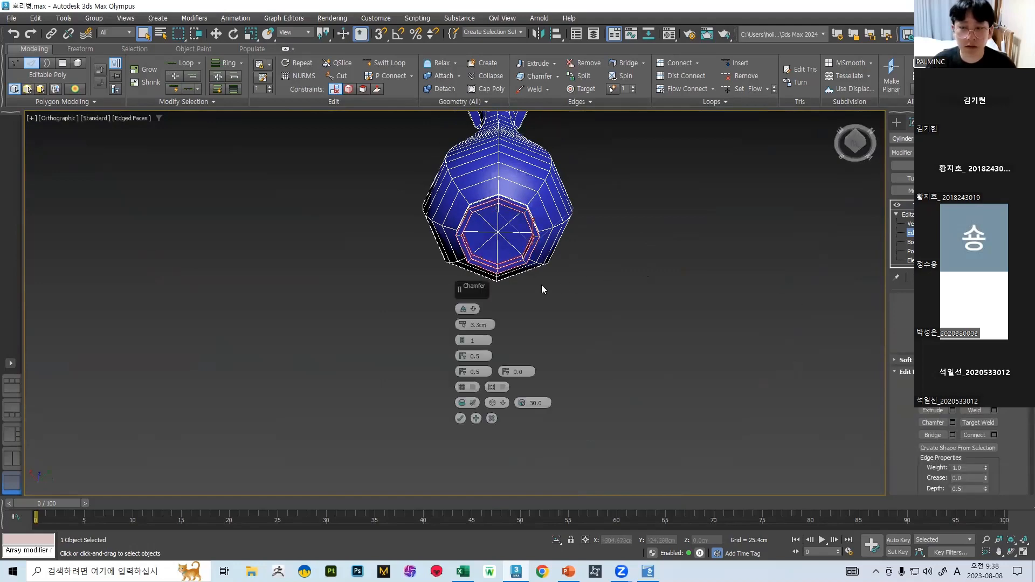
scroll(595, 231, "up", 6)
middle_click_drag(594, 231, 355, 225, "alt")
scroll(443, 332, "up", 4)
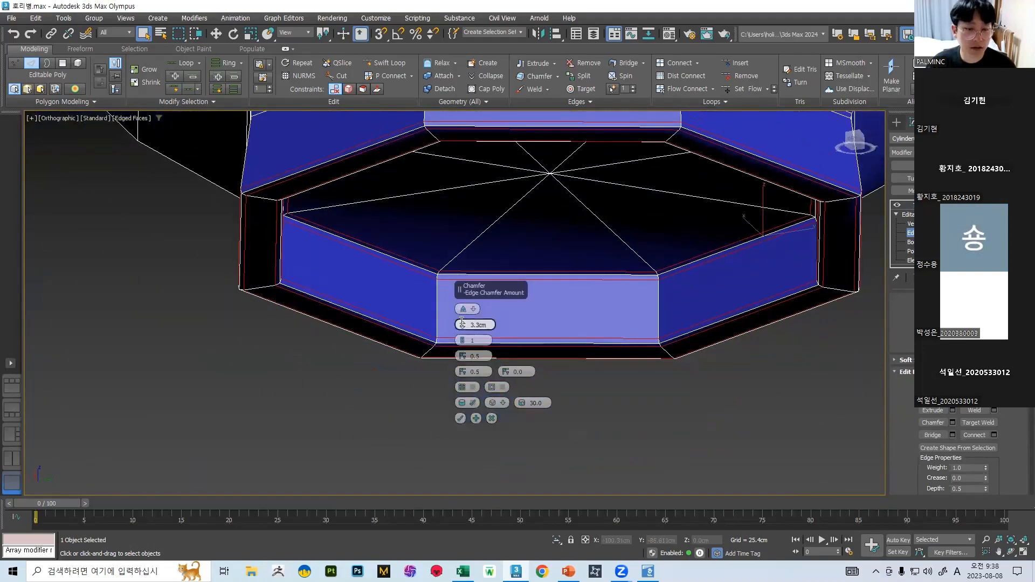
left_click(460, 418)
- Examine the low-poly mouth rim from above and below, and the proportions of the whole bottle
scroll(493, 270, "down", 8)
middle_click_drag(529, 198, 528, 314, "alt")
scroll(528, 315, "up", 6)
scroll(456, 221, "up", 4)
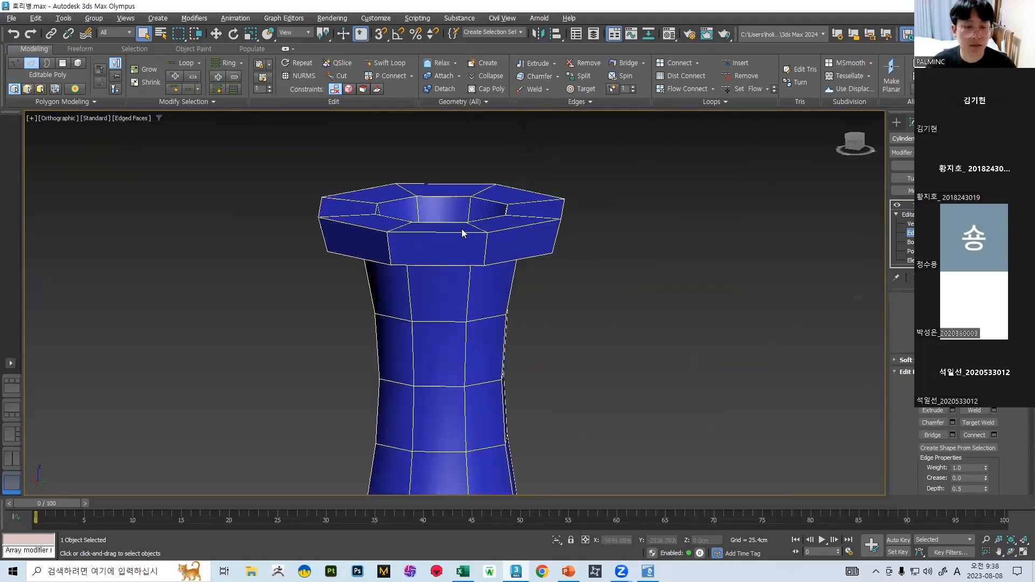
middle_click_drag(463, 226, 442, 337, "alt")
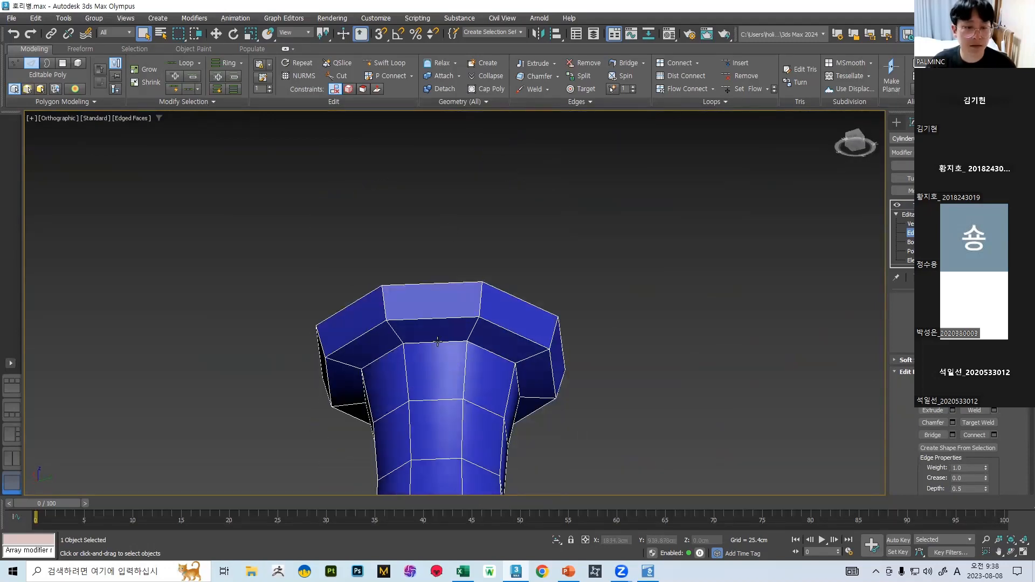
scroll(782, 394, "down", 6)
middle_click_drag(657, 356, 509, 167)
scroll(916, 400, "up", 3)
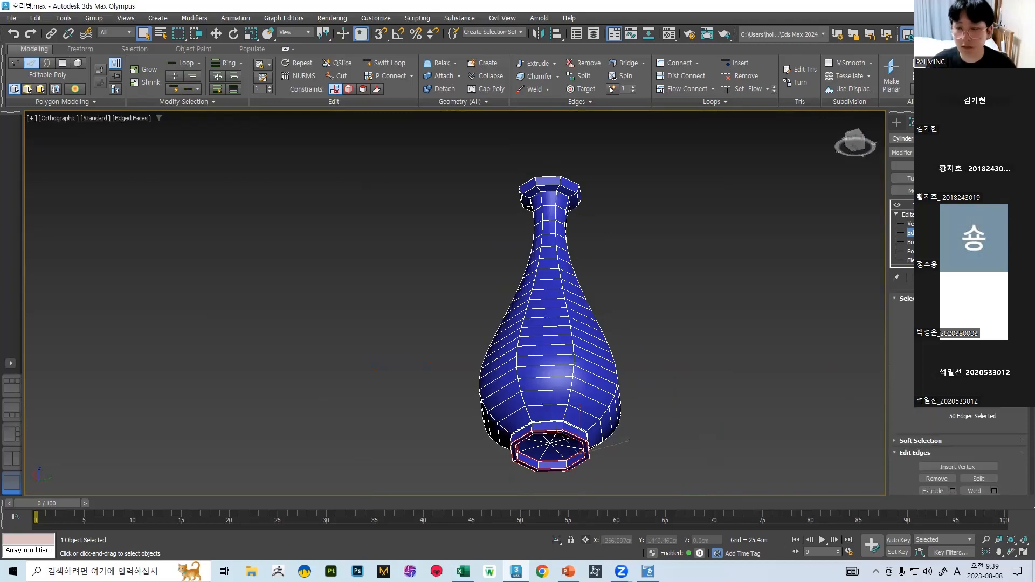
- Return to the TurboSmooth level, hide the edged faces and examine the smoothed foot and its junction with the body
left_click(922, 214)
left_click(922, 205)
middle_click_drag(712, 229, 677, 277, "alt")
key("F4")
scroll(670, 350, "down", 3)
middle_click_drag(668, 361, 631, 396, "alt")
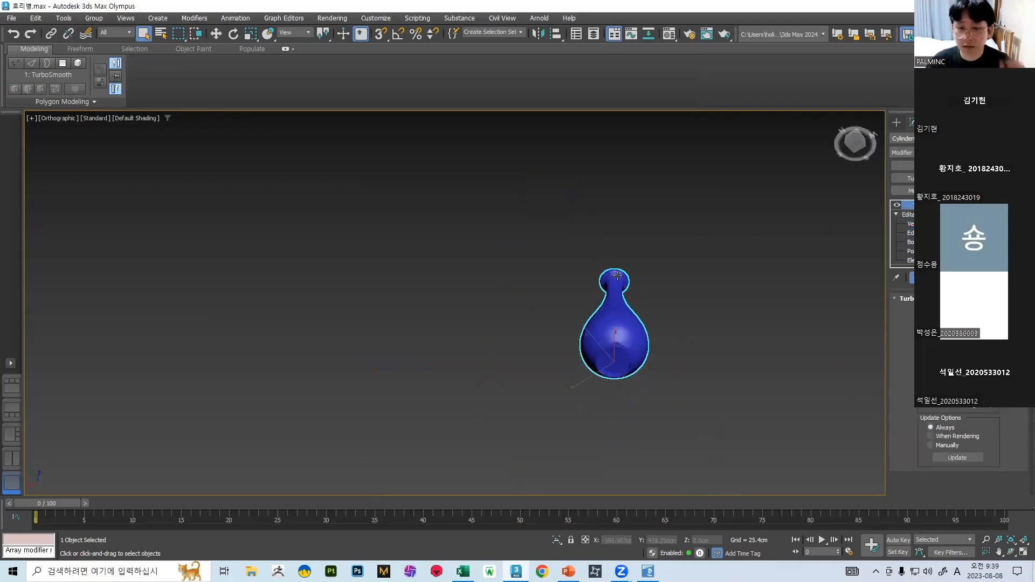
scroll(627, 401, "up", 3)
scroll(628, 400, "up", 4)
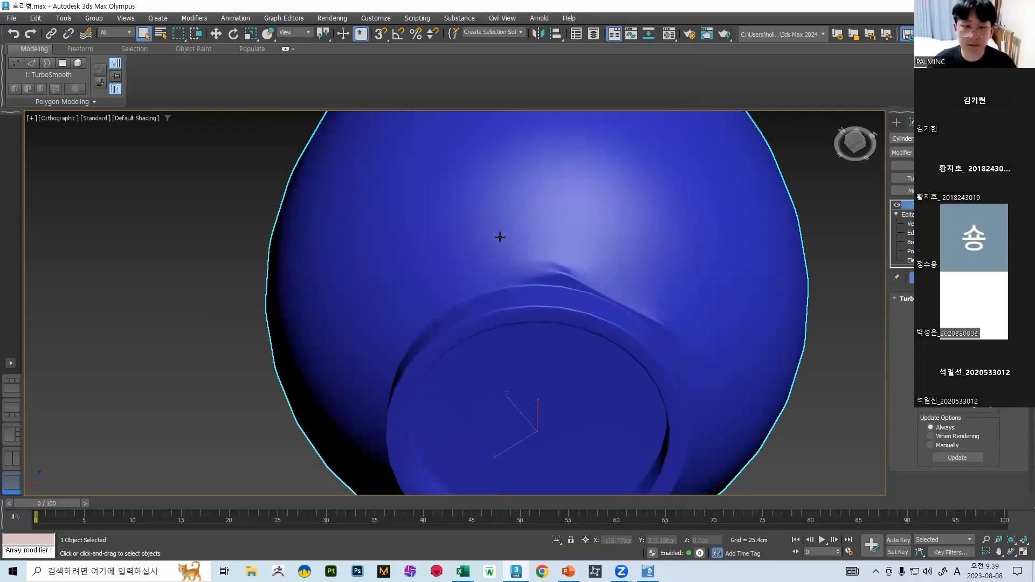
scroll(505, 239, "down", 5)
scroll(549, 312, "up", 5)
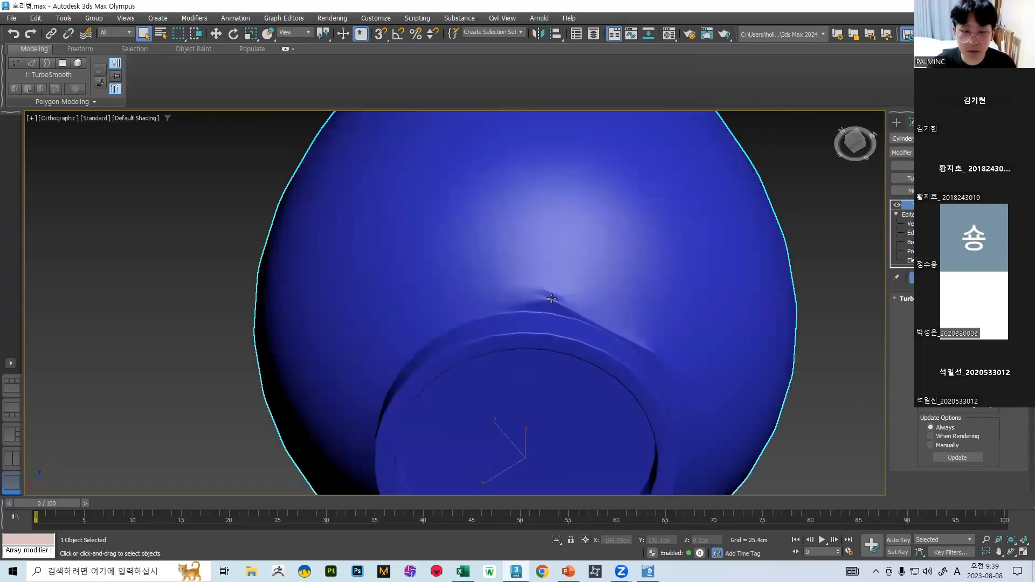
- Show the edged faces and inspect the mesh around the foot-to-body junction, both smoothed and at the Editable Poly level
key("F4")
scroll(602, 334, "up", 4)
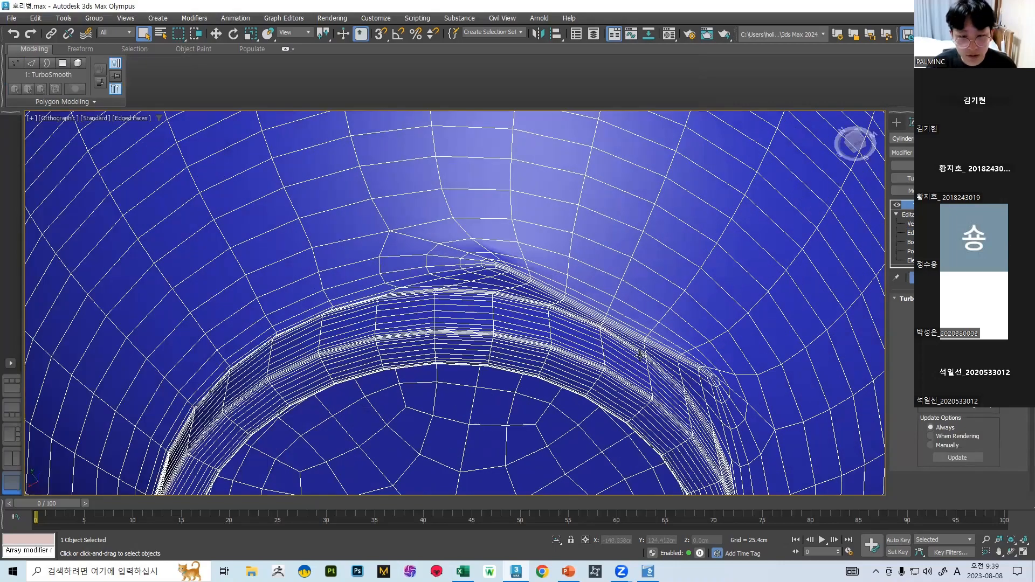
scroll(686, 339, "down", 5)
middle_click_drag(686, 338, 592, 363, "alt")
scroll(593, 364, "up", 3)
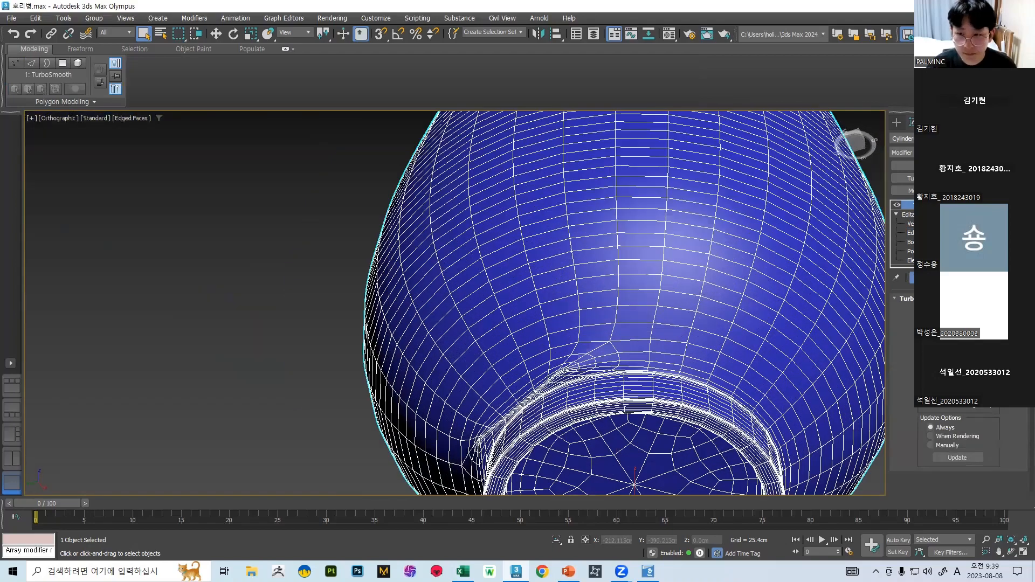
left_click(907, 214)
scroll(656, 289, "up", 6)
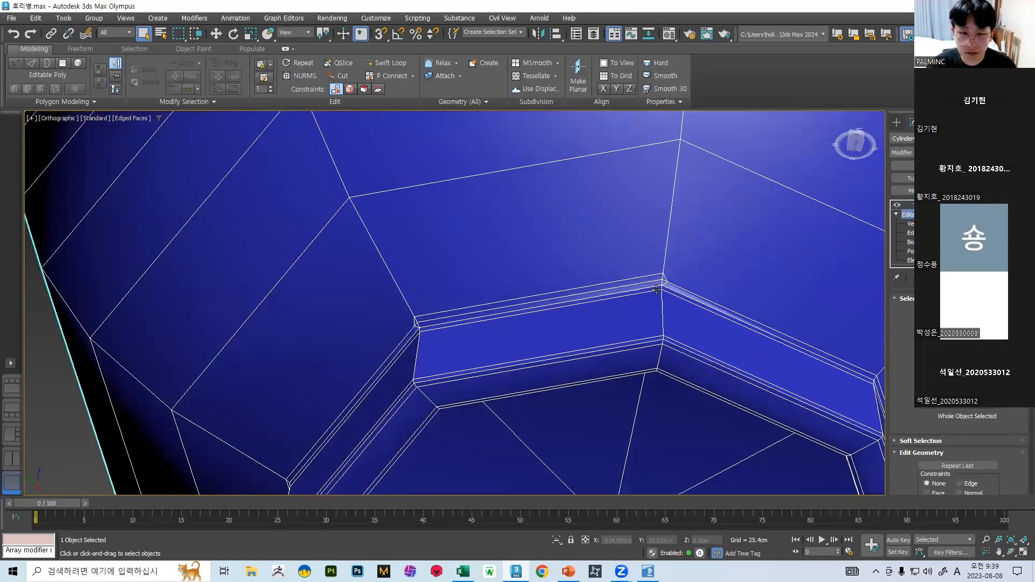
scroll(538, 290, "down", 6)
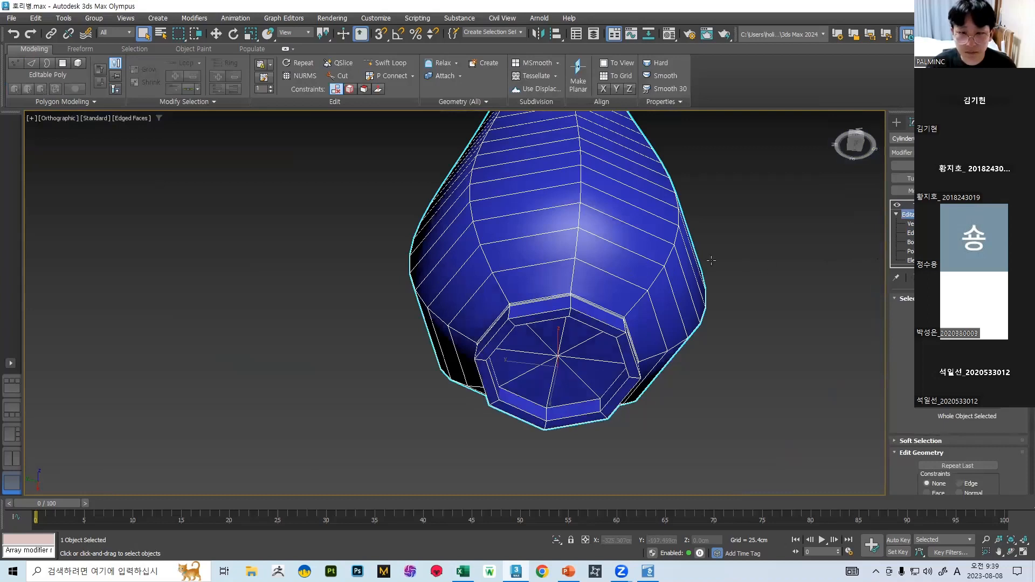
- Undo the foot chamfer and, at edge level, remove the stray edge at the foot-to-body junction from the selection
key("ctrl+z")
left_click(910, 233)
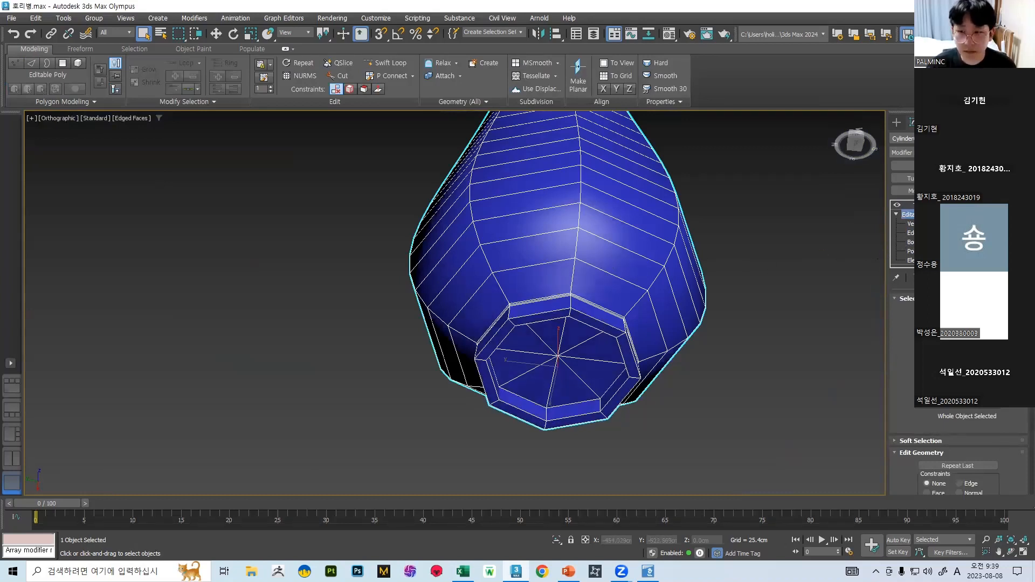
scroll(553, 295, "up", 6)
left_click(555, 289, "alt")
scroll(556, 286, "down", 6)
middle_click_drag(561, 221, 563, 221, "alt")
scroll(945, 420, "down", 3)
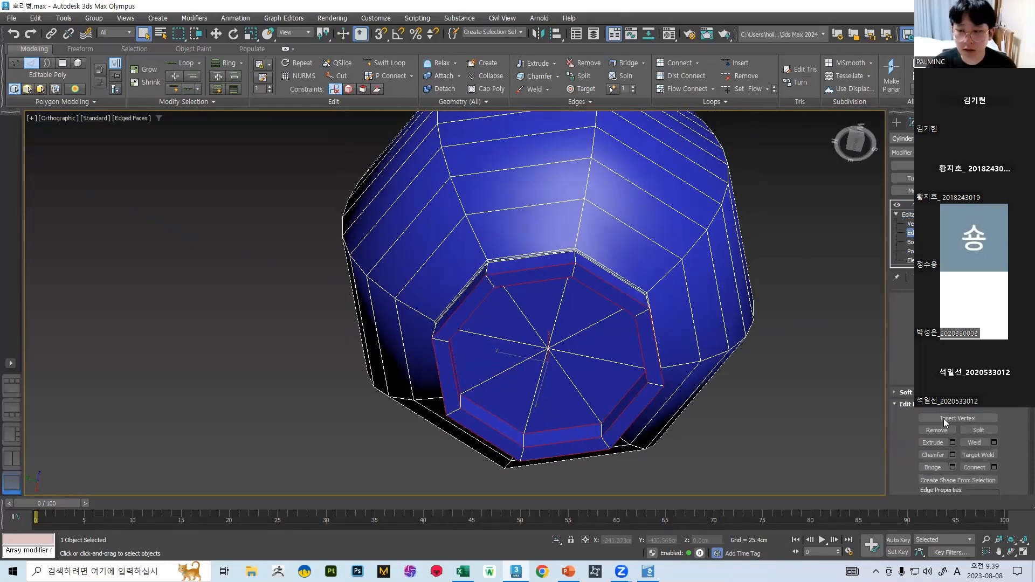
- Chamfer the foot's bottom rim and recessed-floor edge loops by 3.3 cm and return to the TurboSmooth level
left_click(952, 454)
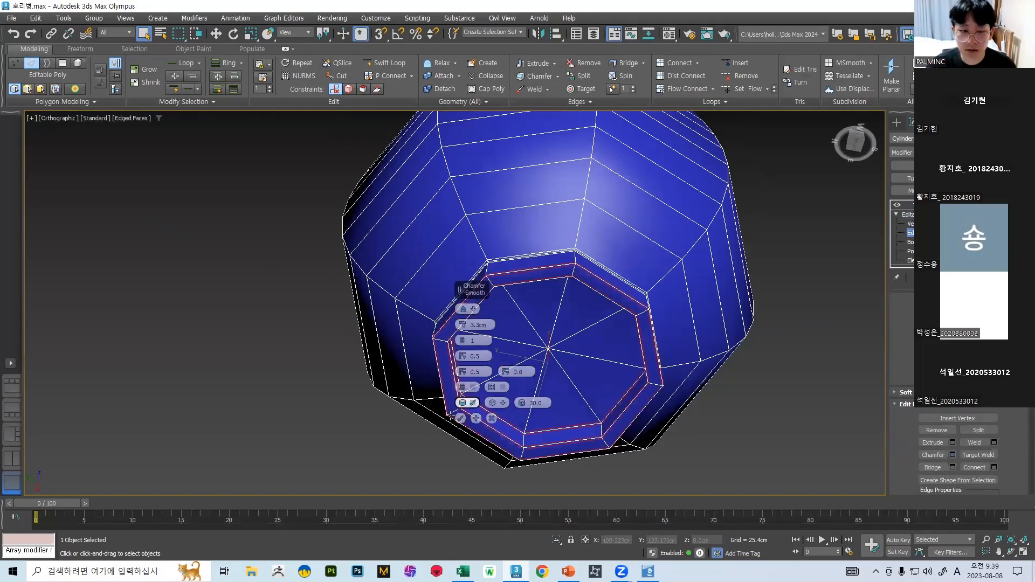
left_click(460, 418)
left_click(926, 205)
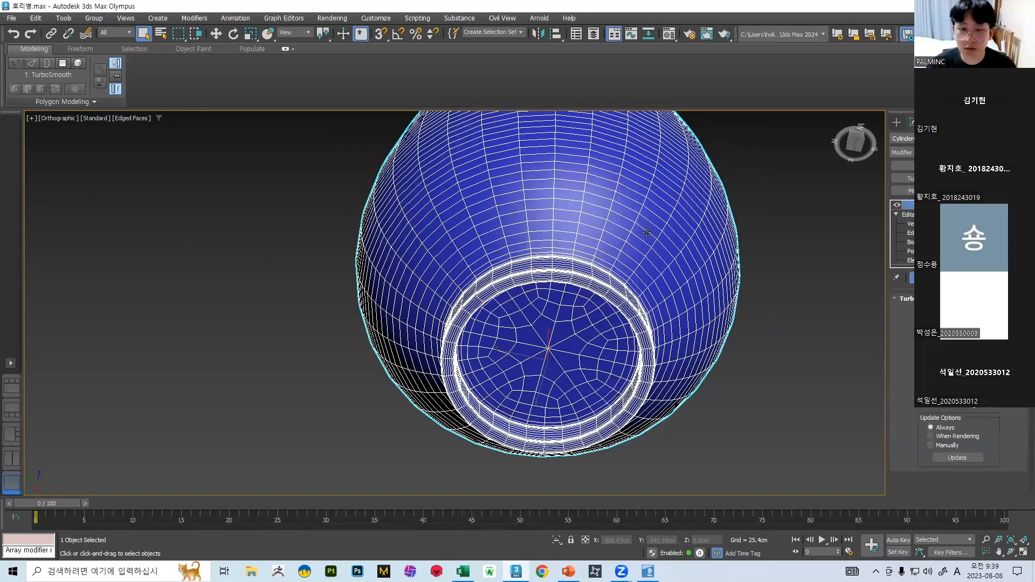
- Hide the edged faces and examine the smoothed foot and body from several angles
scroll(654, 237, "down", 5)
middle_click_drag(654, 234, 640, 256)
key("F4")
middle_click_drag(567, 191, 591, 242, "alt")
middle_click_drag(592, 177, 527, 401)
middle_click_drag(528, 334, 542, 401, "alt")
scroll(547, 340, "up", 5)
scroll(547, 340, "down", 5)
- Compare the smoothed mouth rim with the reference bottle photos on the PowerPoint slide and return to 3ds Max
middle_click_drag(553, 332, 550, 262, "alt")
scroll(521, 262, "up", 7)
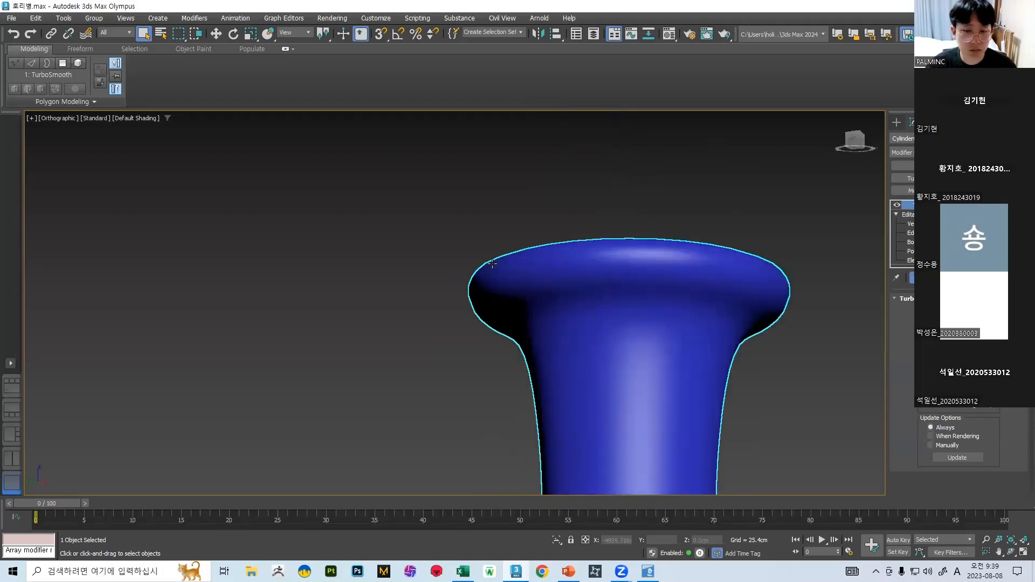
key("alt+Tab")
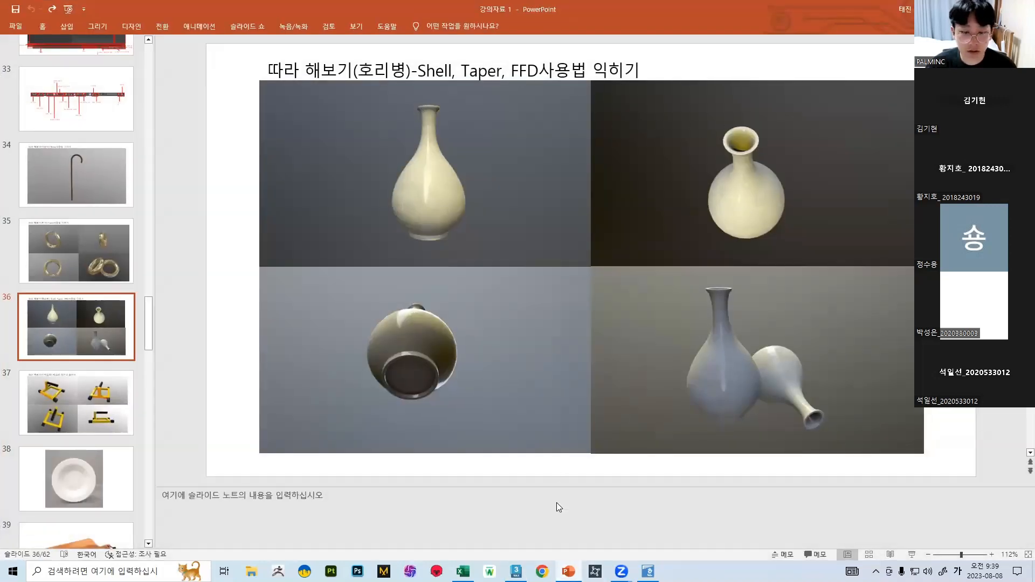
left_click(560, 570)
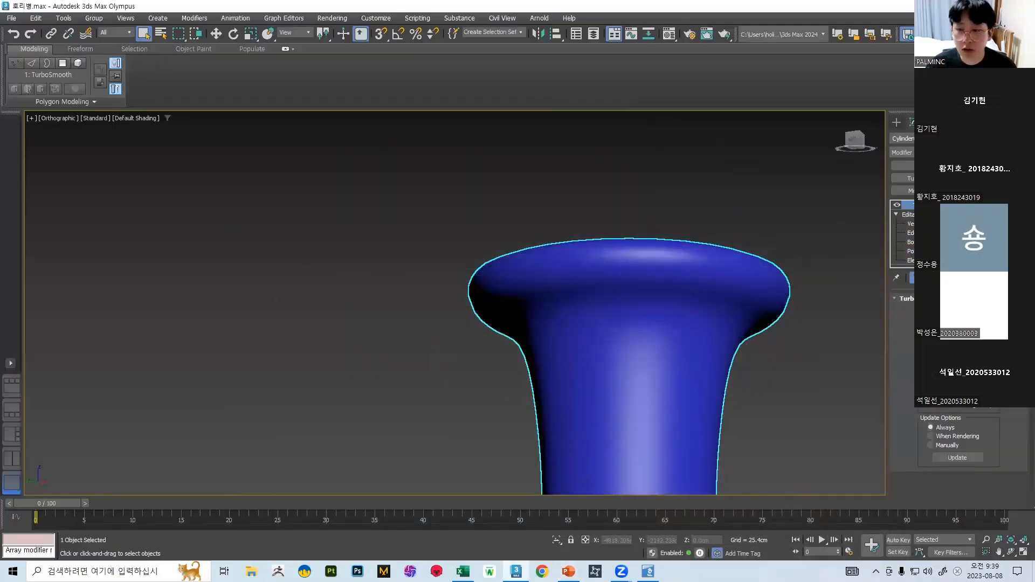
- At edge level, select the upper and lower outer edge loops of the mouth rim
left_click(910, 232)
left_click(629, 228)
double_click(629, 228)
double_click(596, 280, "ctrl")
middle_click_drag(598, 275, 558, 173, "alt")
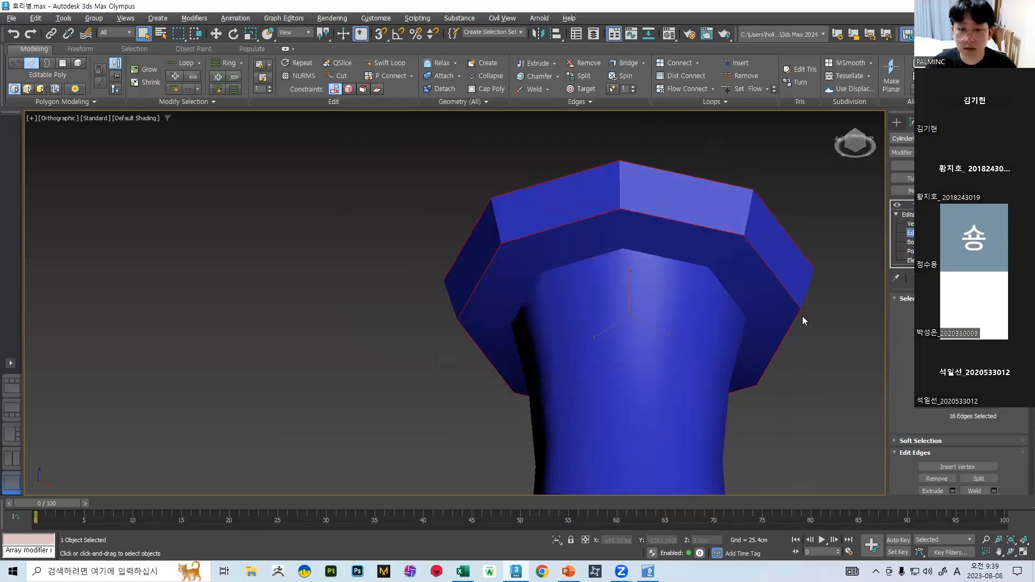
- Chamfer the two outer edge loops of the mouth rim with edged faces shown, using an amount wider than 3.3 cm
scroll(916, 329, "down", 3)
left_click(952, 408)
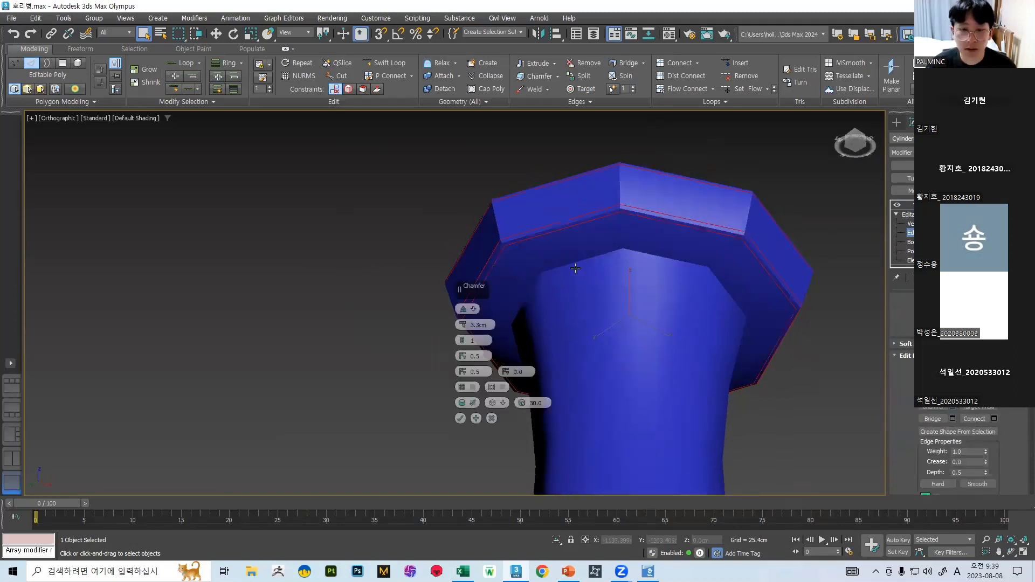
key("F4")
scroll(643, 196, "up", 5)
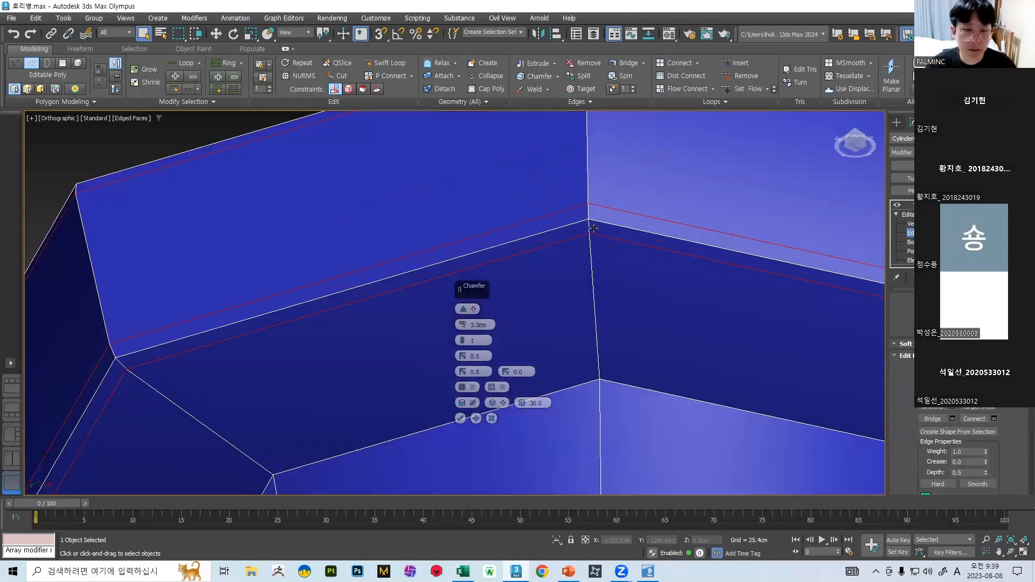
scroll(592, 211, "up", 2)
left_click_drag(464, 325, 464, 292)
scroll(550, 222, "down", 6)
middle_click_drag(591, 222, 545, 259, "alt")
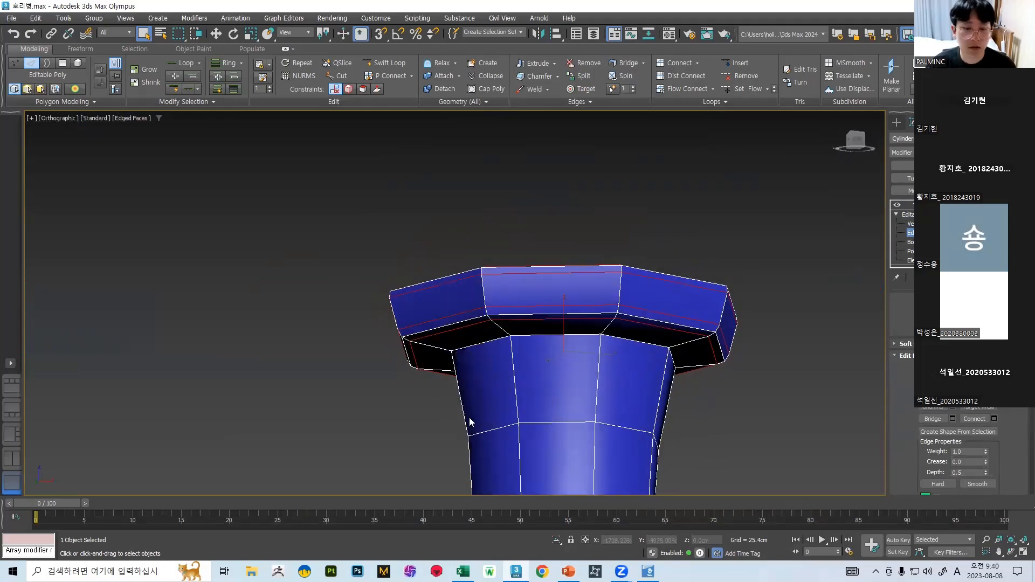
- Show the TurboSmooth result with the bottle deselected and edged faces hidden, and examine the mouth rim's outer profile
left_click(27, 89)
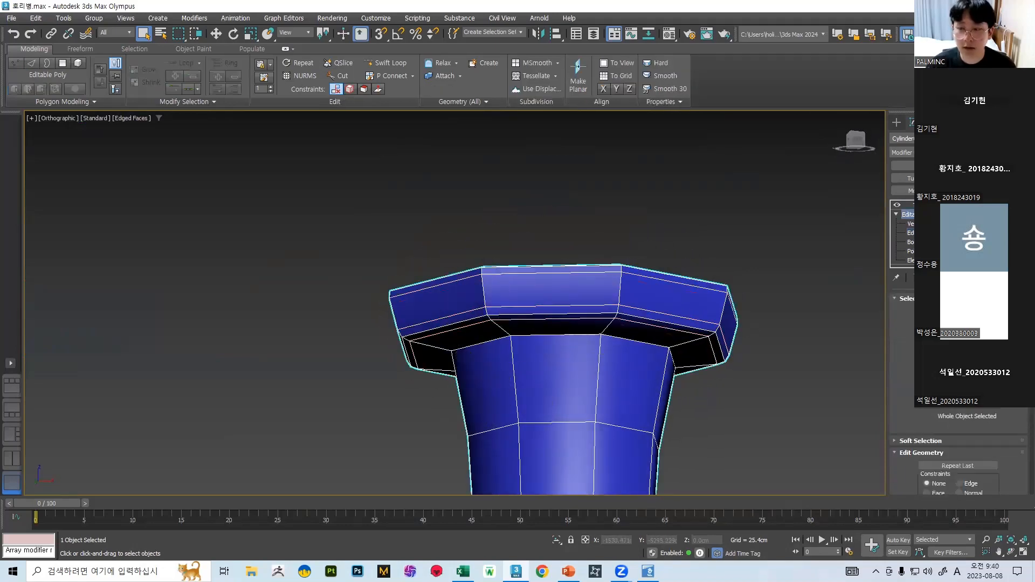
left_click(924, 179)
scroll(647, 249, "down", 4)
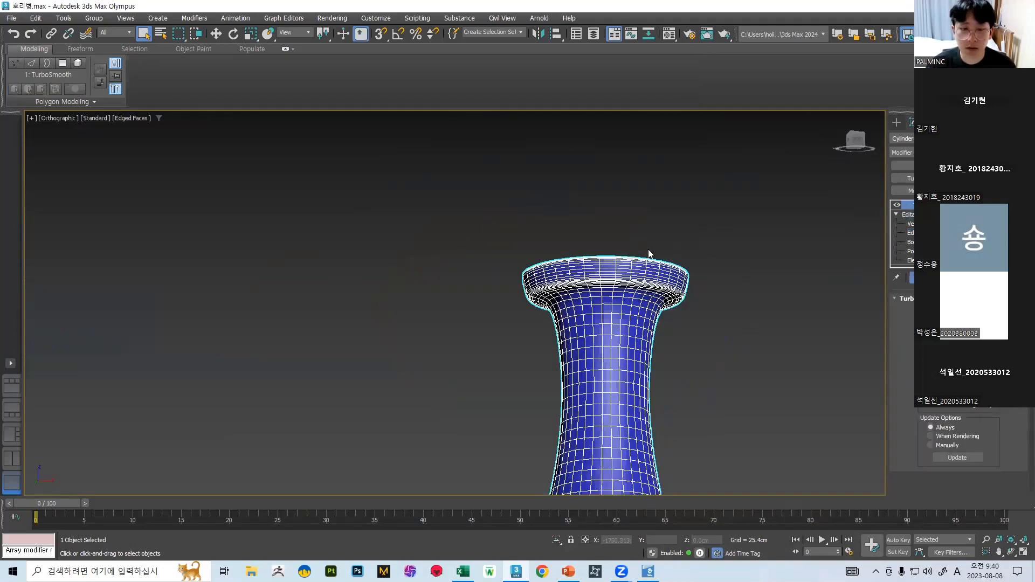
left_click(717, 231)
key("F4")
scroll(715, 233, "down", 5)
middle_click_drag(715, 242, 723, 274, "alt")
scroll(725, 270, "down", 5)
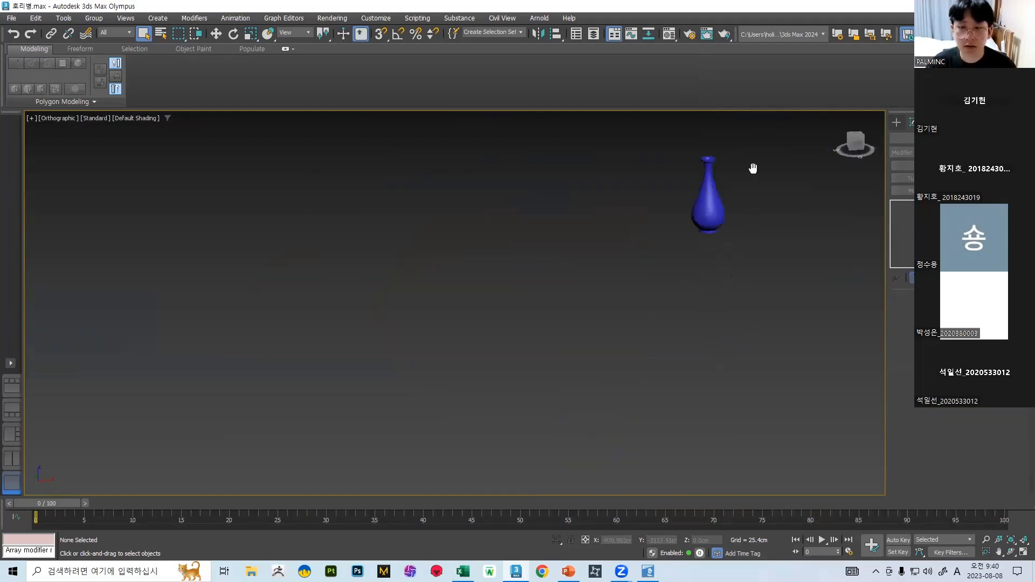
middle_click_drag(753, 169, 646, 323)
scroll(656, 221, "up", 5)
scroll(656, 221, "up", 8)
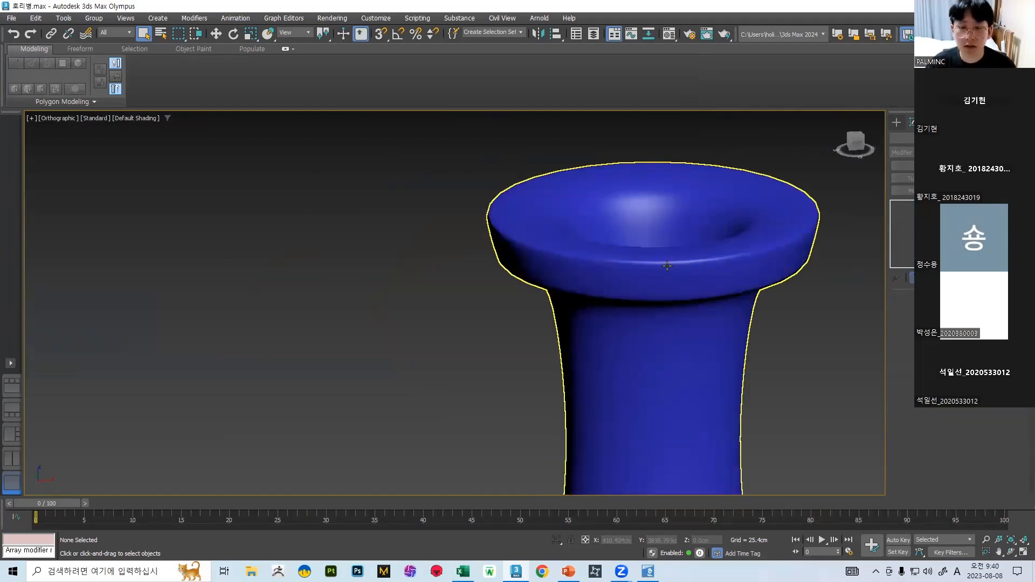
- Examine the bottle's mouth opening and inner rim from above at several viewing distances
scroll(661, 248, "down", 10)
scroll(672, 357, "up", 6)
scroll(612, 242, "up", 4)
middle_click_drag(612, 243, 529, 215, "alt")
scroll(528, 221, "down", 2)
scroll(534, 300, "down", 8)
middle_click_drag(534, 301, 509, 201)
scroll(527, 318, "up", 8)
left_click(604, 337)
scroll(604, 337, "down", 7)
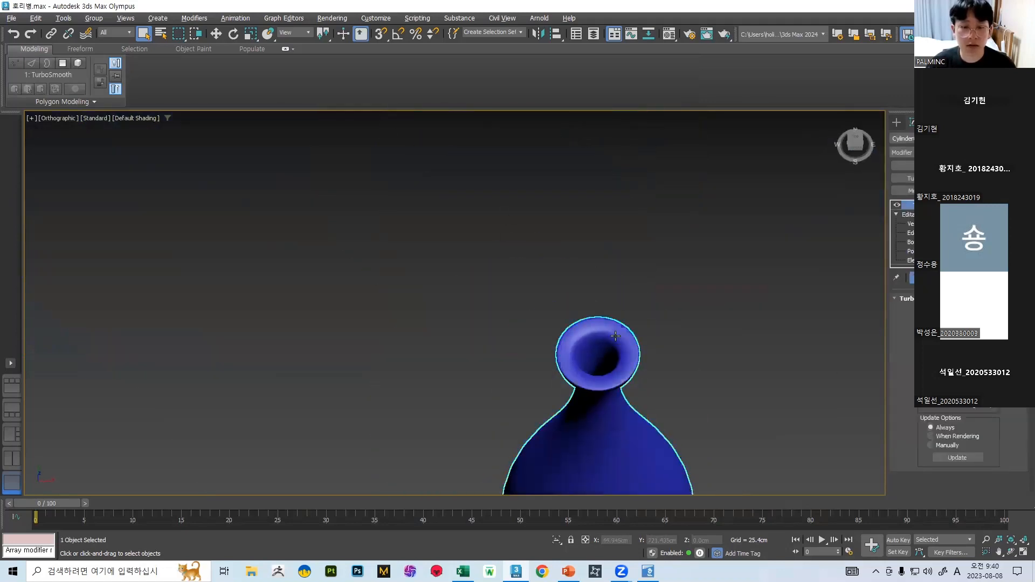
- Inspect the underside of the smoothed mouth rim and its transition into the neck from below
middle_click_drag(602, 337, 597, 215, "alt")
scroll(597, 215, "up", 10)
middle_click_drag(602, 350, 571, 270, "alt")
scroll(593, 334, "down", 8)
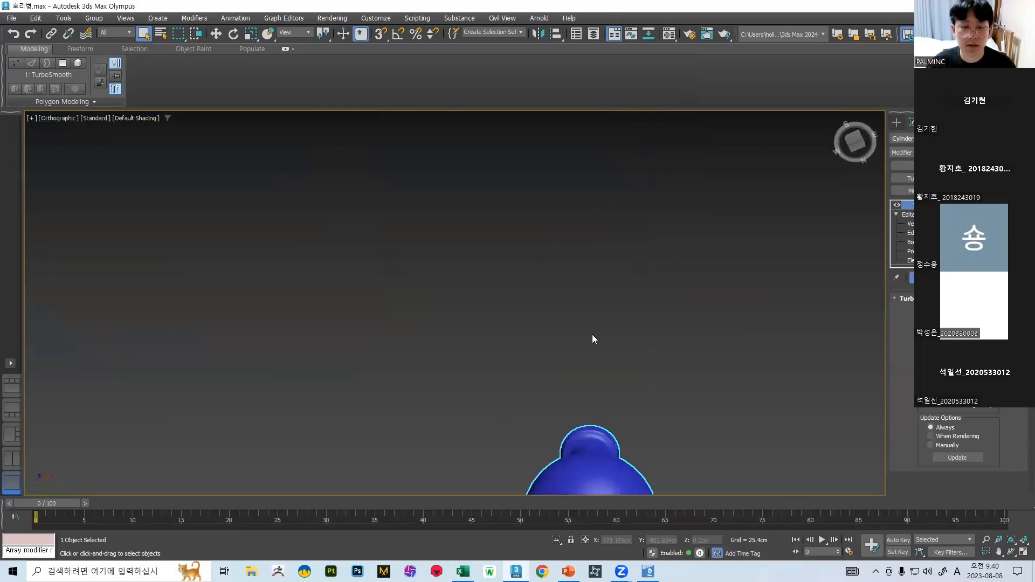
scroll(609, 431, "up", 12)
scroll(447, 422, "down", 7)
middle_click_drag(445, 423, 524, 289)
scroll(524, 289, "down", 7)
middle_click_drag(515, 229, 512, 305)
scroll(500, 203, "up", 7)
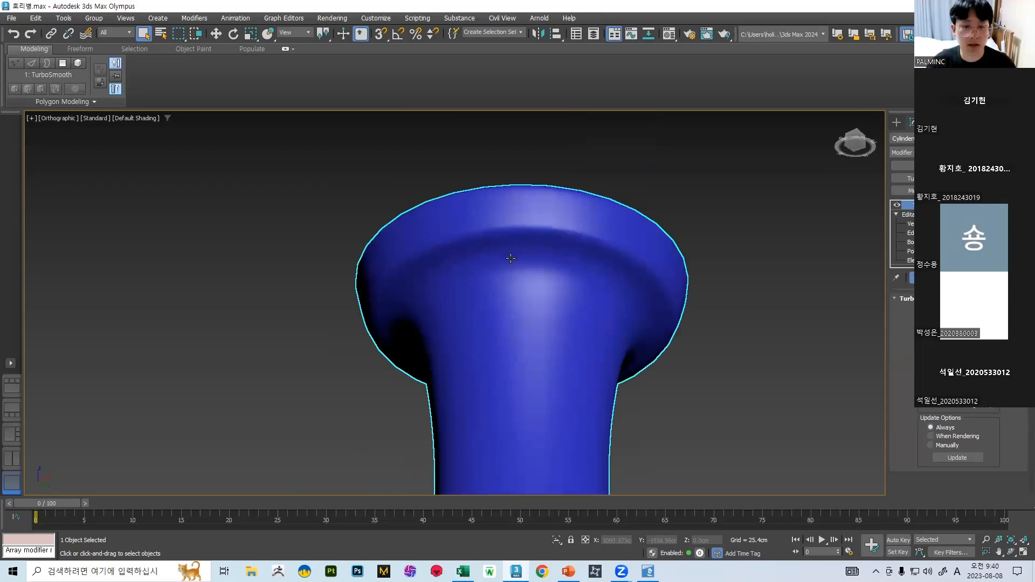
scroll(510, 248, "down", 7)
middle_click_drag(510, 249, 469, 330, "alt")
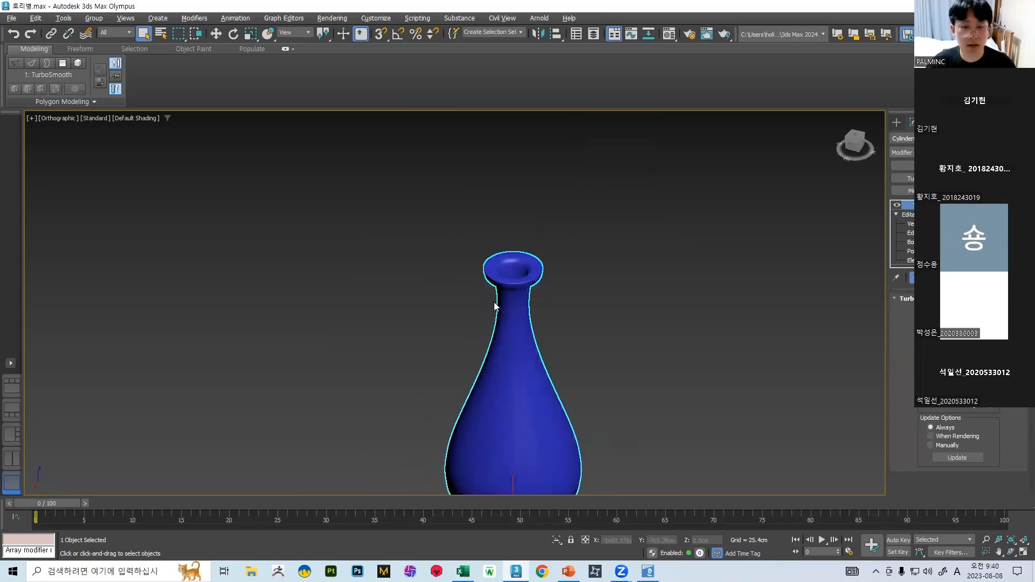
- In the right view with edged faces shown, scale the mouth rim's top vertices inward so the rim's outer wall stands more upright
scroll(501, 277, "up", 6)
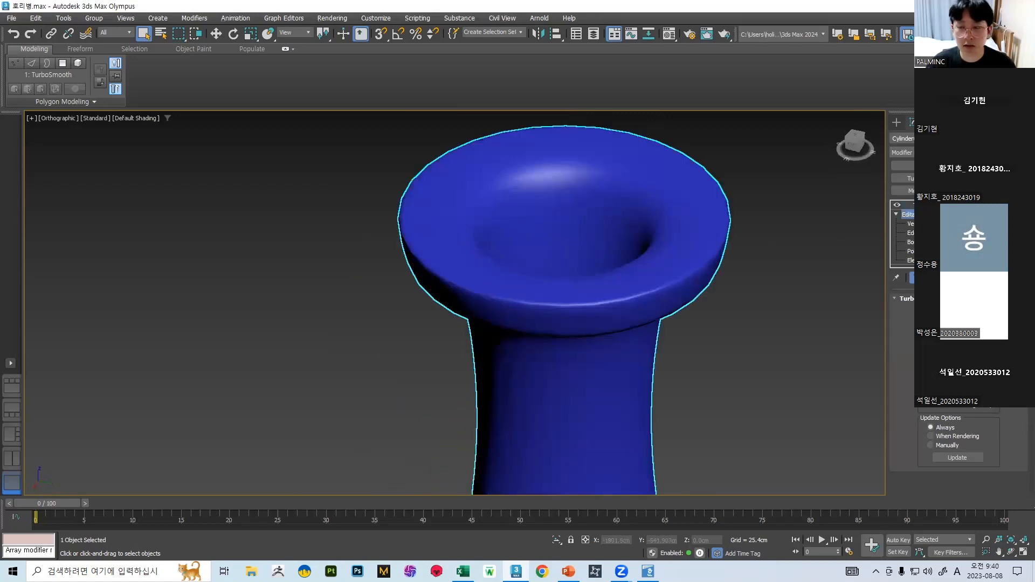
left_click(908, 214)
left_click(910, 233)
key("F4")
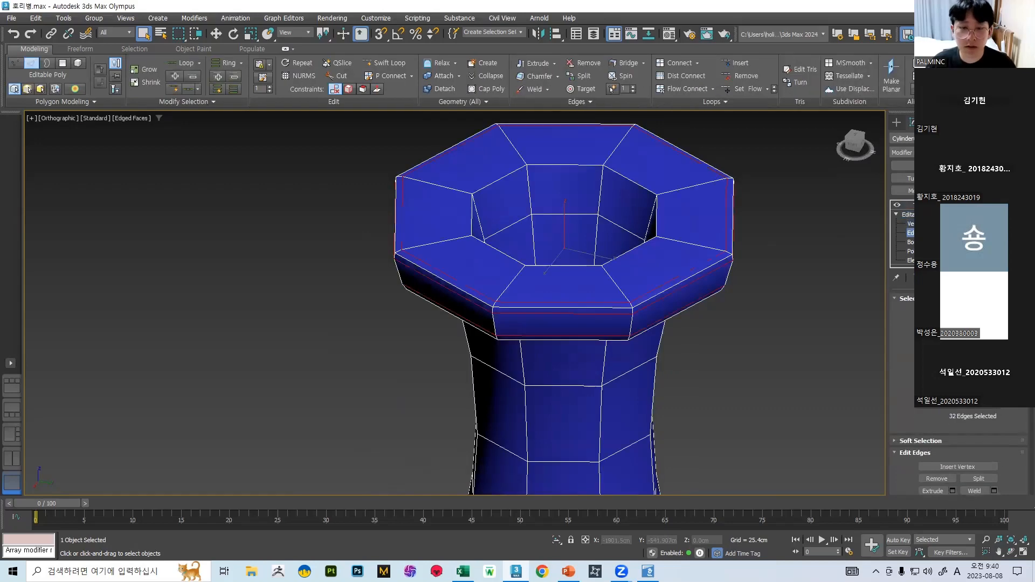
middle_click_drag(667, 269, 701, 205, "alt")
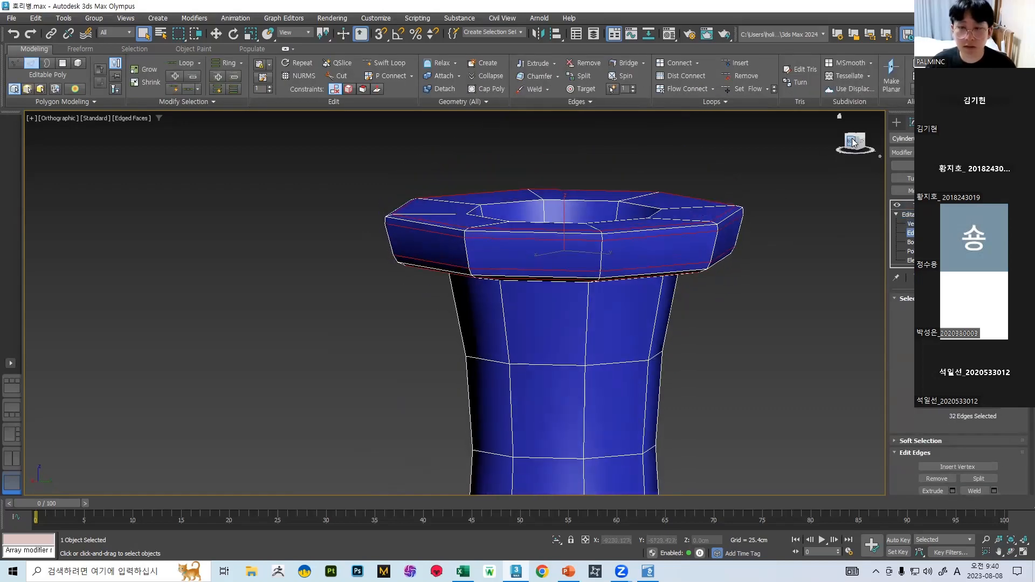
left_click(852, 143)
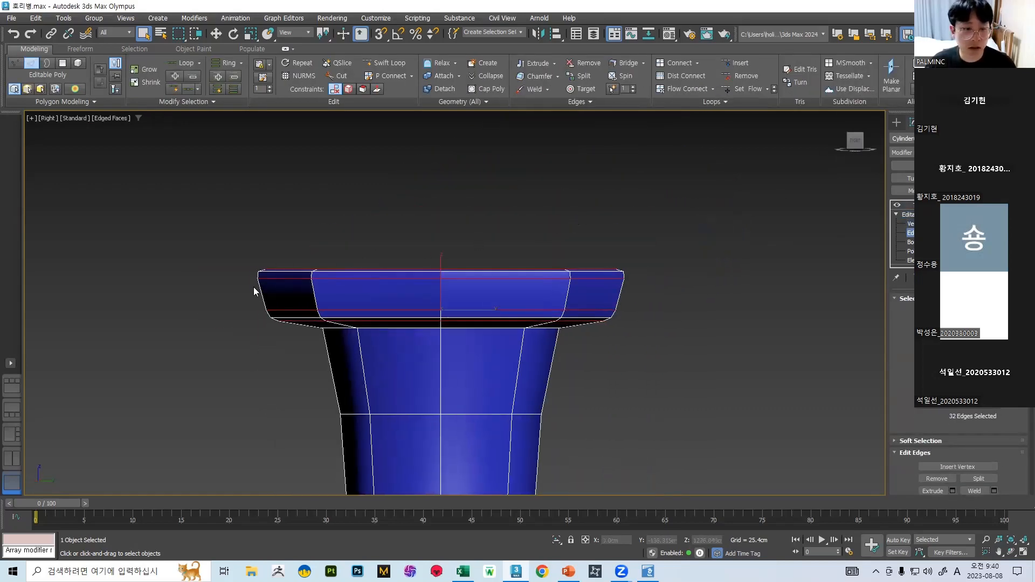
key("1")
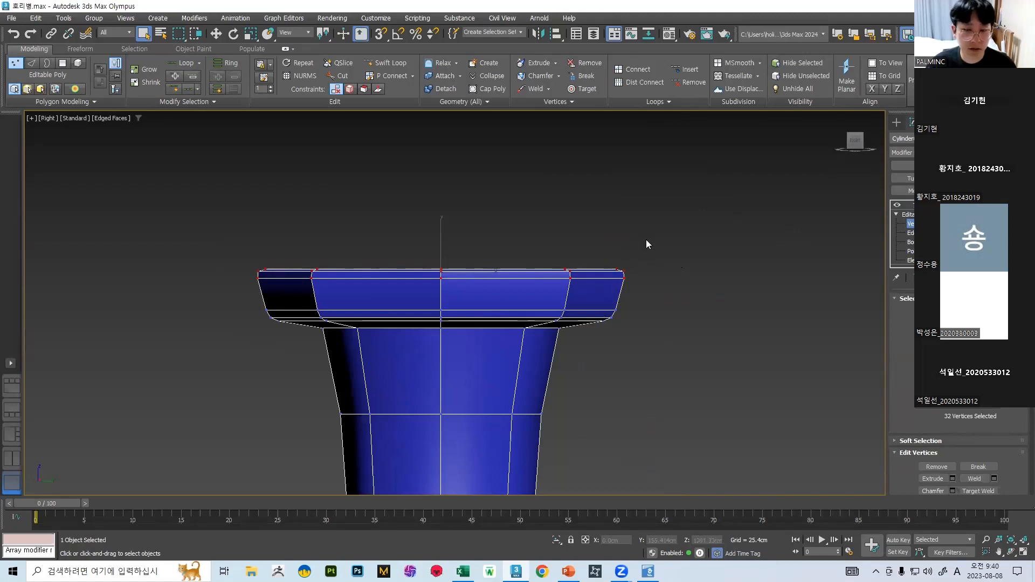
key("r")
left_click_drag(452, 263, 451, 266)
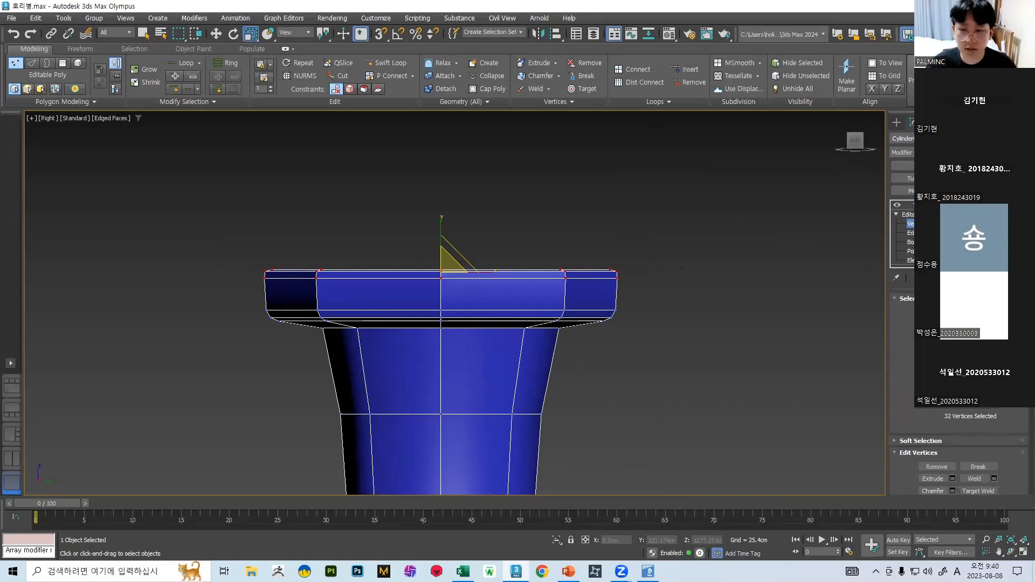
- Show the TurboSmooth result with edged faces hidden and examine the reshaped mouth rim and the whole bottle
left_click(919, 214)
left_click(919, 205)
key("F4")
scroll(663, 275, "down", 6)
middle_click_drag(670, 276, 620, 297, "alt")
scroll(620, 298, "up", 5)
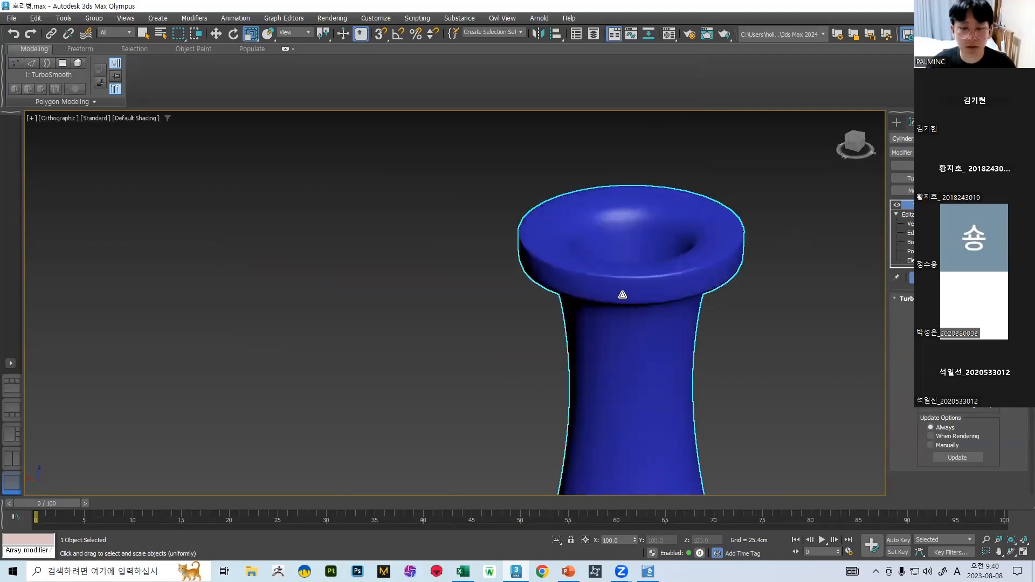
scroll(647, 310, "down", 3)
scroll(583, 308, "down", 5)
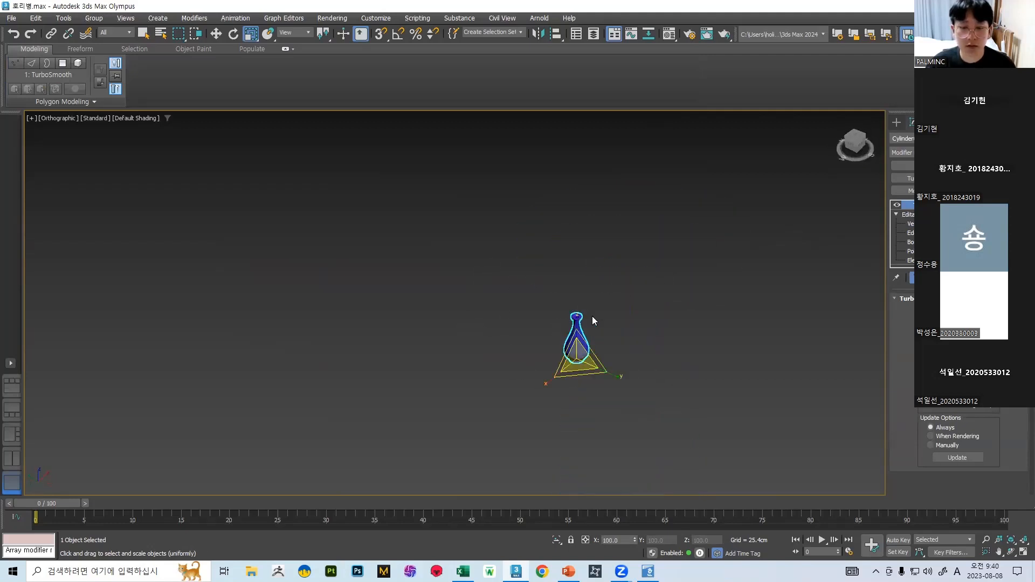
scroll(609, 304, "up", 5)
key("q")
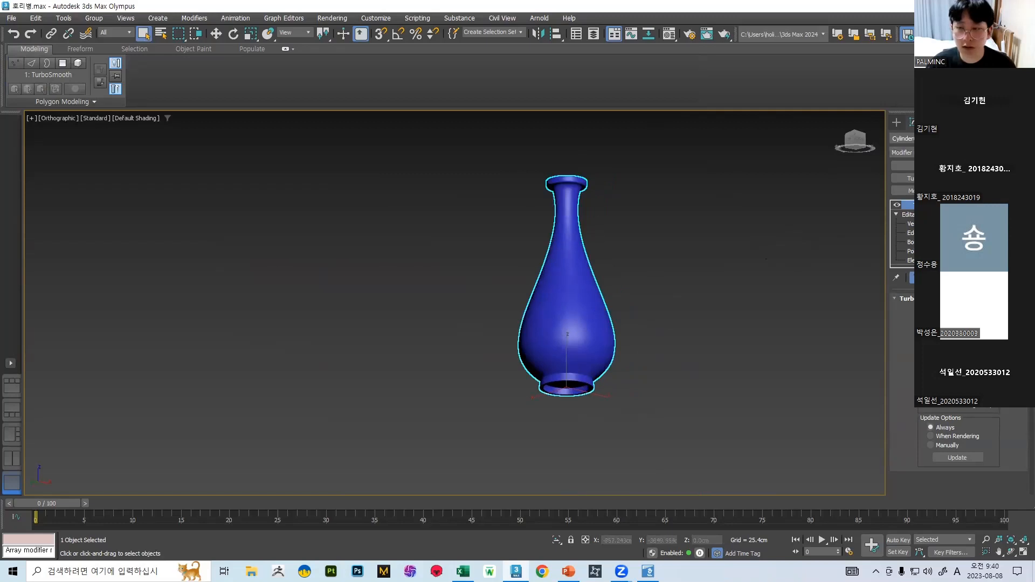
- Add an FFD 4x4x4 modifier above TurboSmooth and frame the bottle in the front view
left_click(949, 153)
middle_click_drag(612, 270, 556, 278)
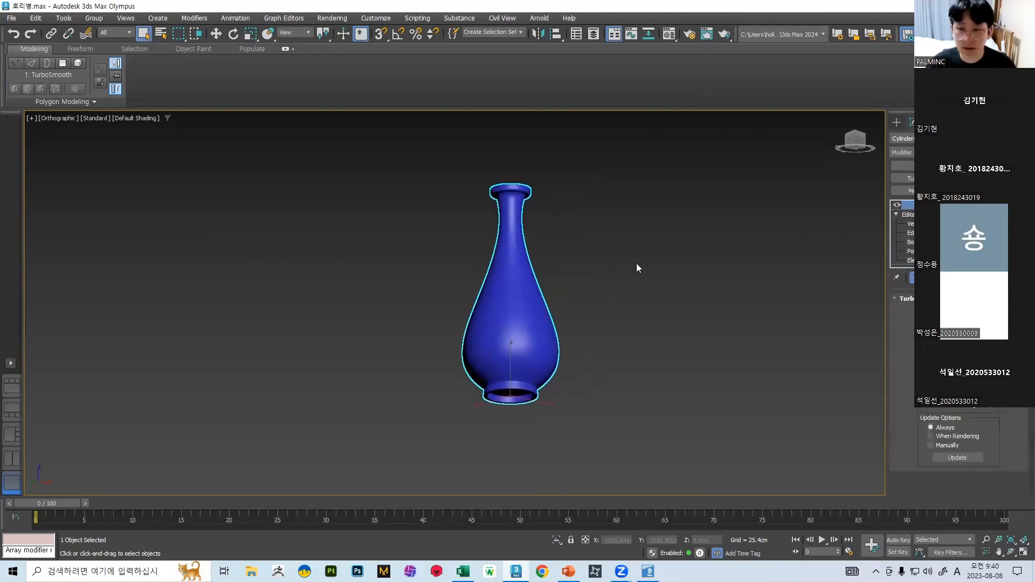
left_click(901, 153)
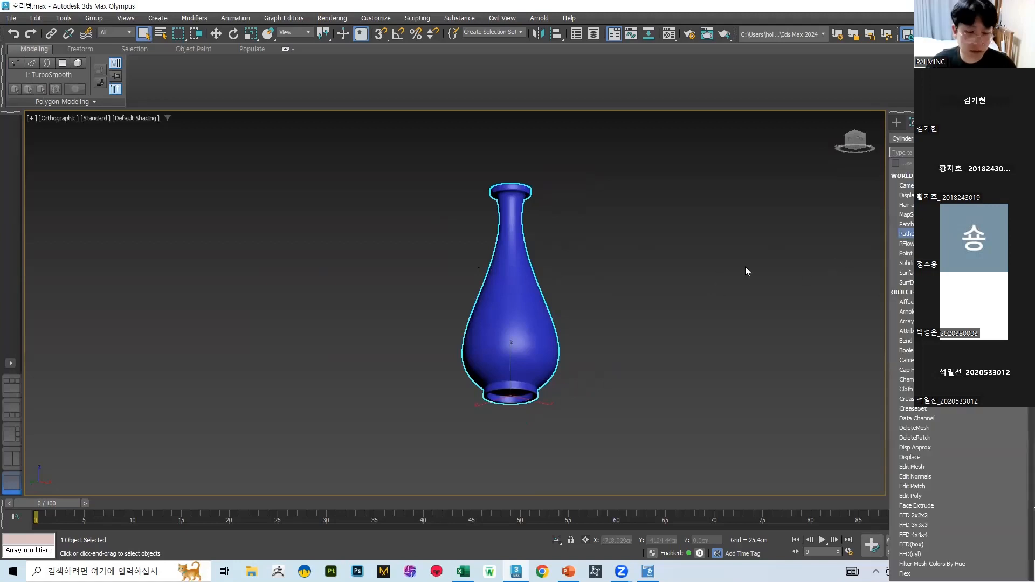
type("f")
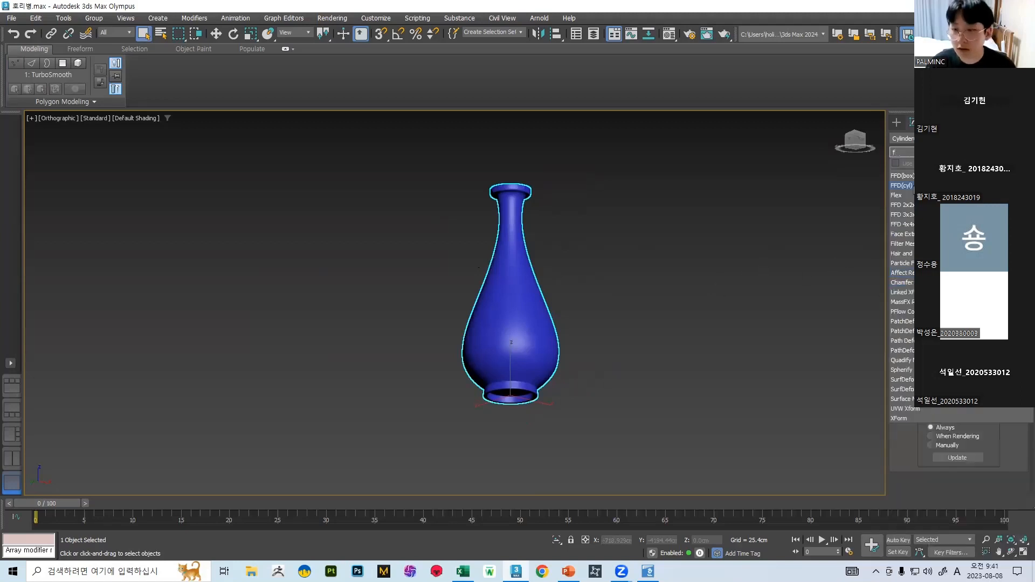
left_click(911, 225)
key("f")
scroll(533, 211, "down", 8)
middle_click_drag(533, 217, 526, 416)
key("1")
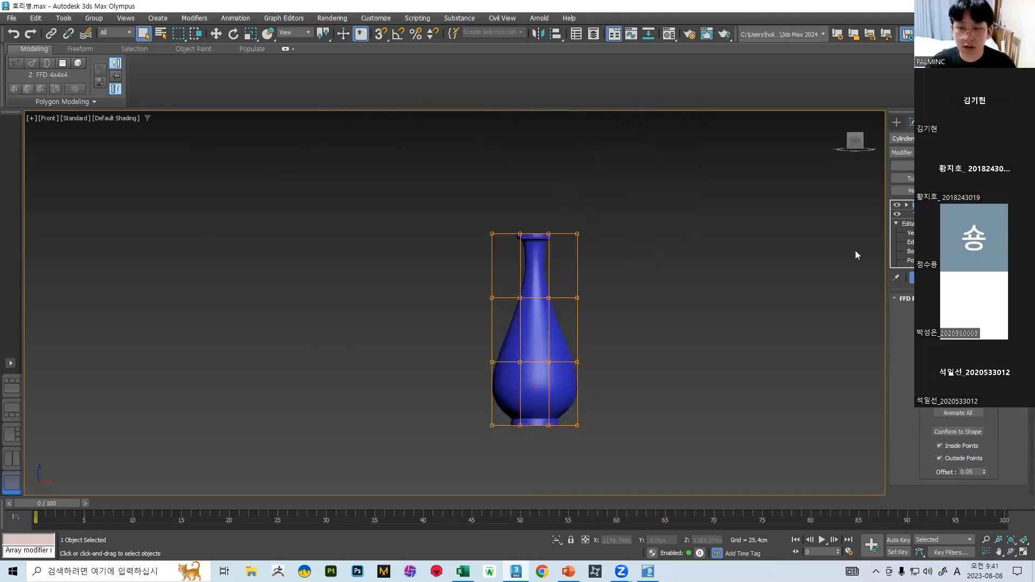
left_click_drag(431, 324, 430, 324)
left_click(905, 205)
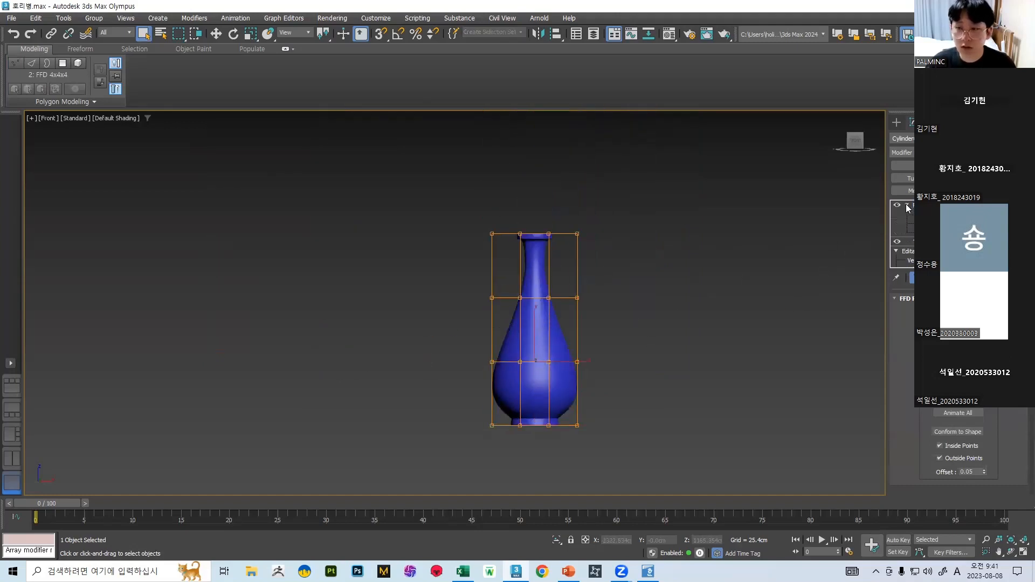
key("3")
key("3")
left_click(907, 206)
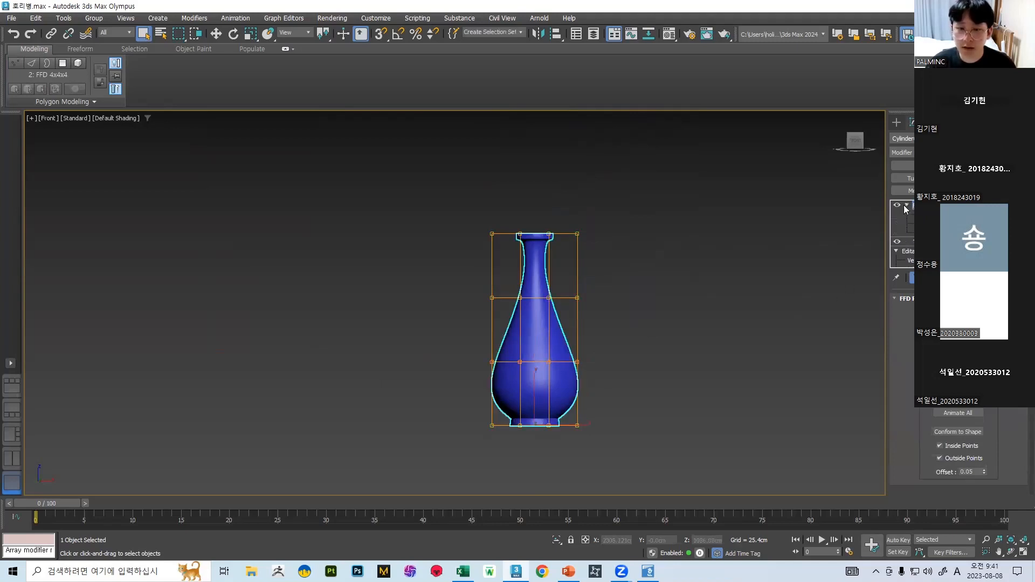
- Try widening the belly by scaling up the FFD 4x4x4 lattice's lower middle row of control points, then rescale the upper middle row
middle_click_drag(633, 326, 563, 302)
left_click(907, 205)
left_click(933, 214)
left_click_drag(517, 370, 371, 324)
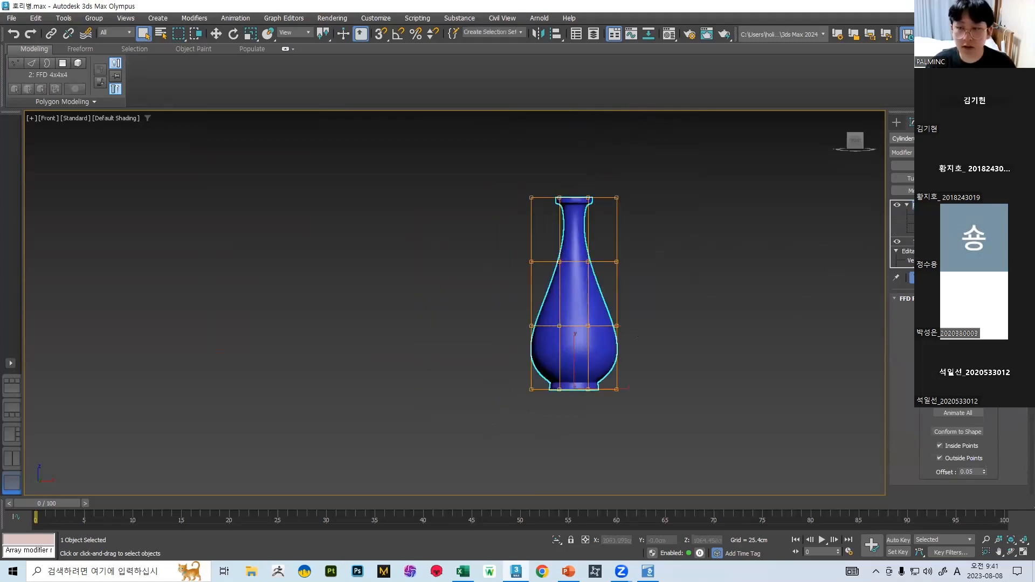
key("1")
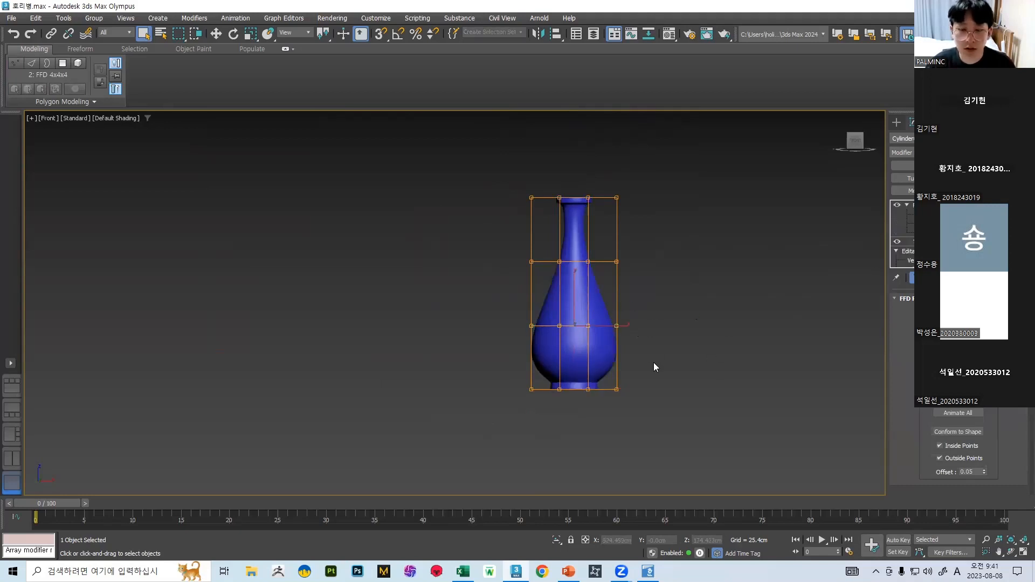
key("r")
left_click_drag(574, 313, 566, 293)
left_click_drag(480, 240, 646, 281)
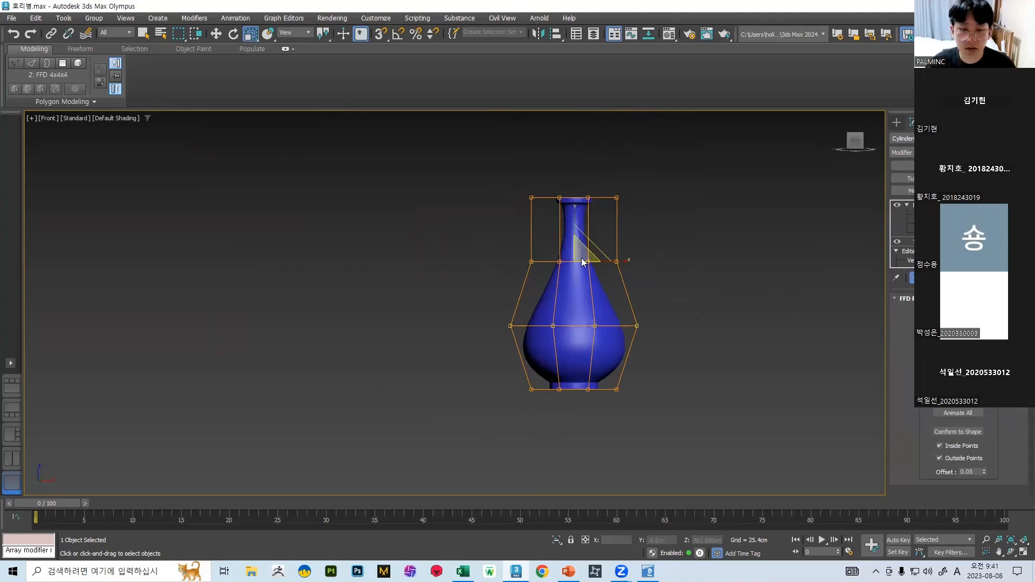
left_click_drag(579, 256, 515, 233)
- Undo the control point scaling and remove the FFD 4x4x4 modifier from the bottle
scroll(649, 308, "up", 2)
key("ctrl+z")
key("ctrl+z")
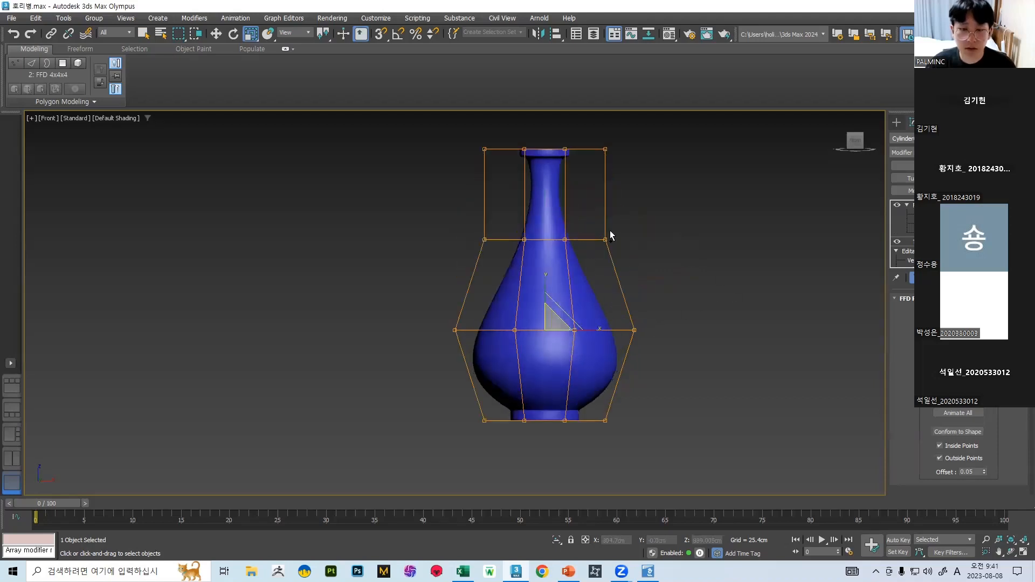
key("ctrl+z")
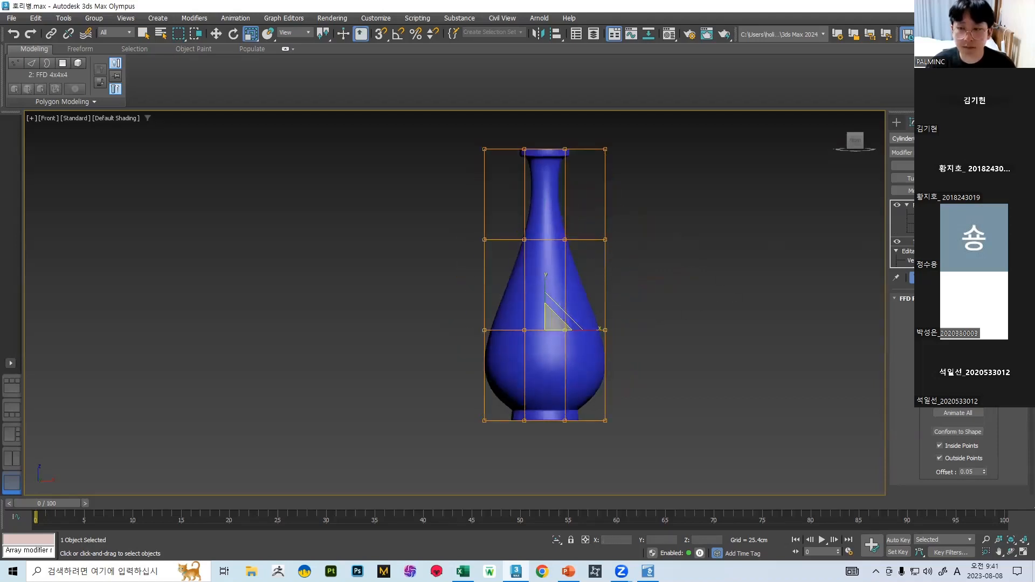
left_click(928, 205)
key("ctrl+z")
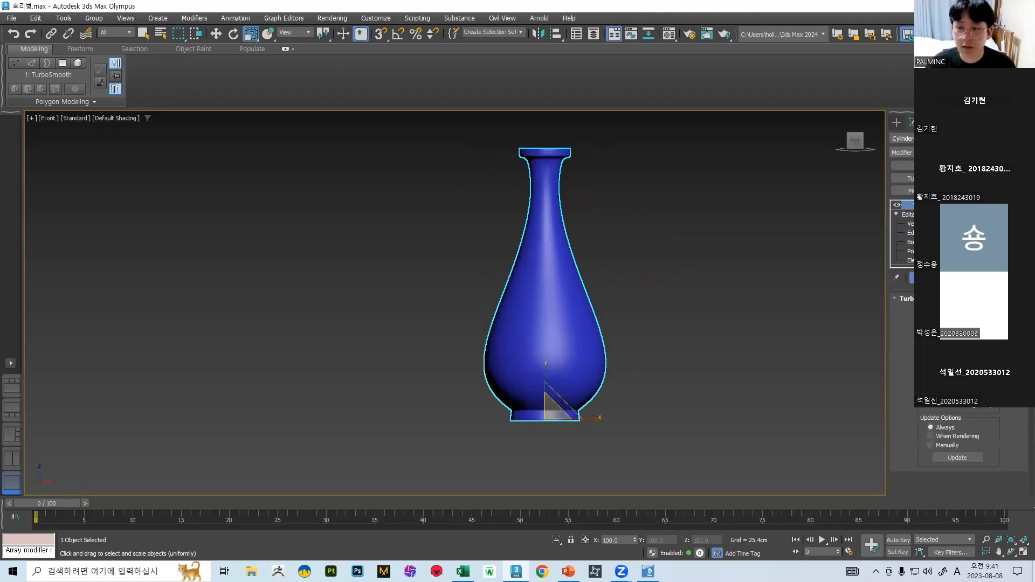
- Add an FFD(box) modifier to the bottle above TurboSmooth
left_click(937, 153)
type("f")
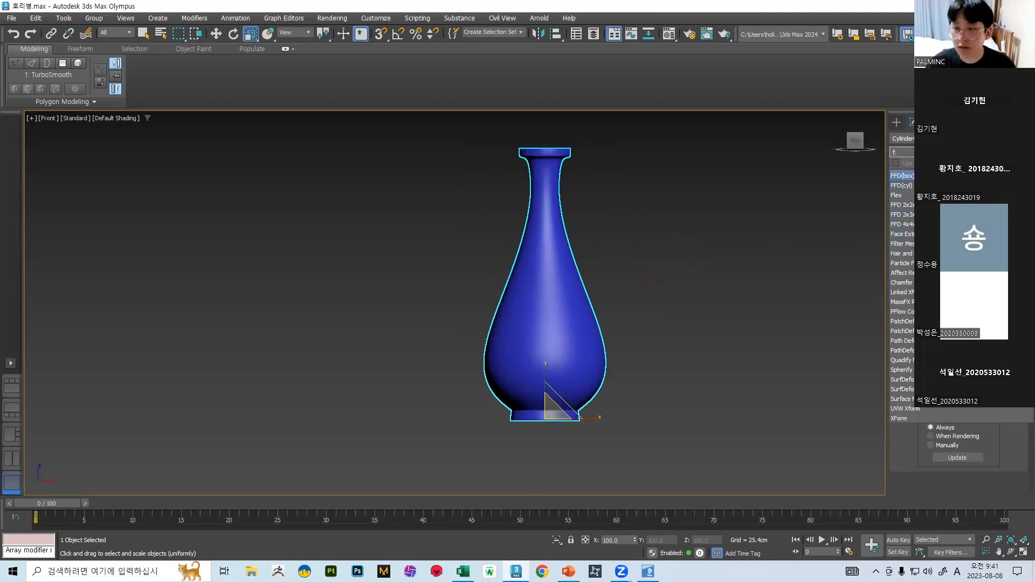
left_click(901, 176)
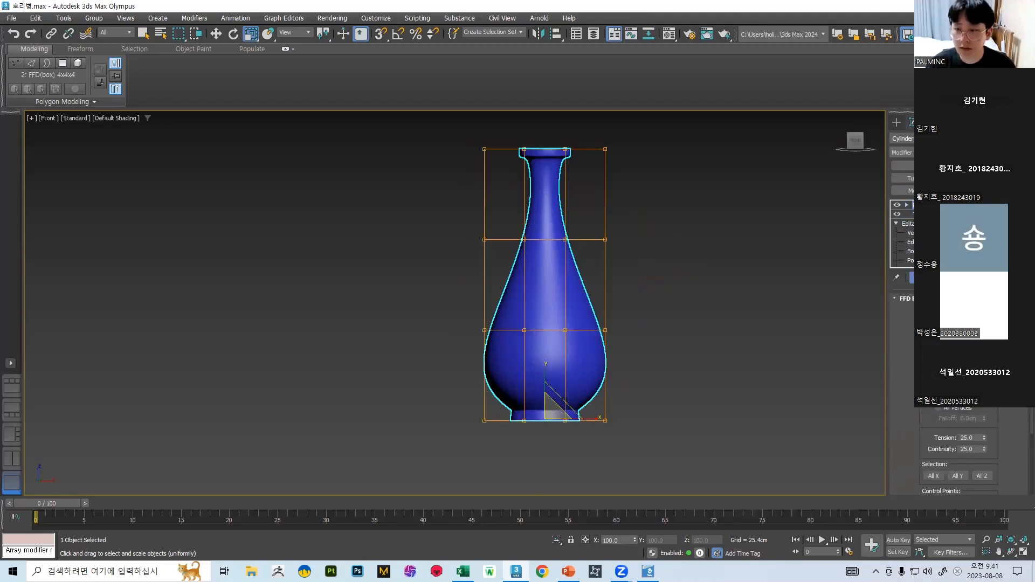
- Set the FFD(box) lattice's number of points to 6 in length, width and height
left_click(958, 331)
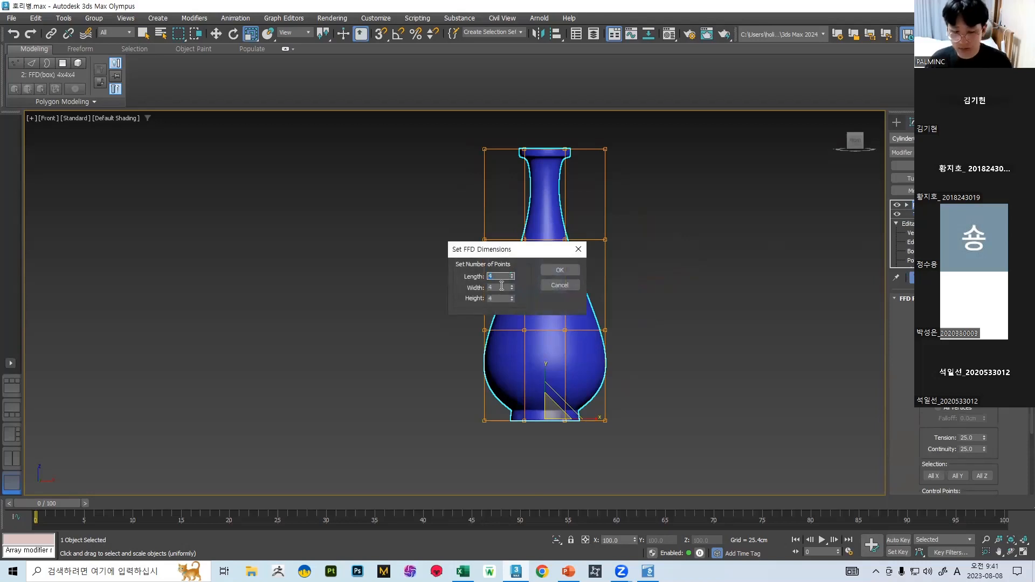
type("6")
left_click(499, 289)
type("6")
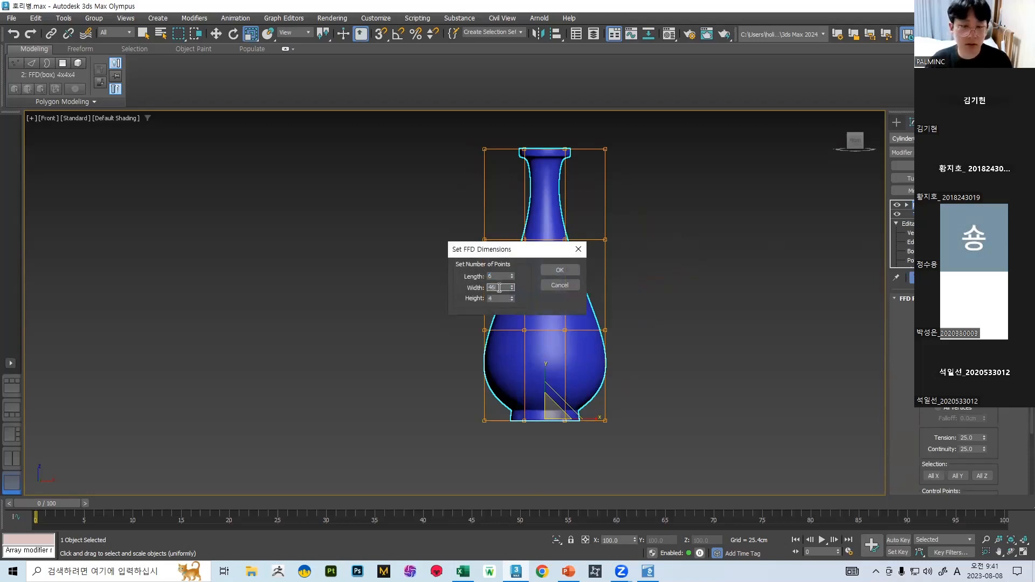
type("6")
left_click(500, 298)
type("6")
type("6")
left_click(559, 269)
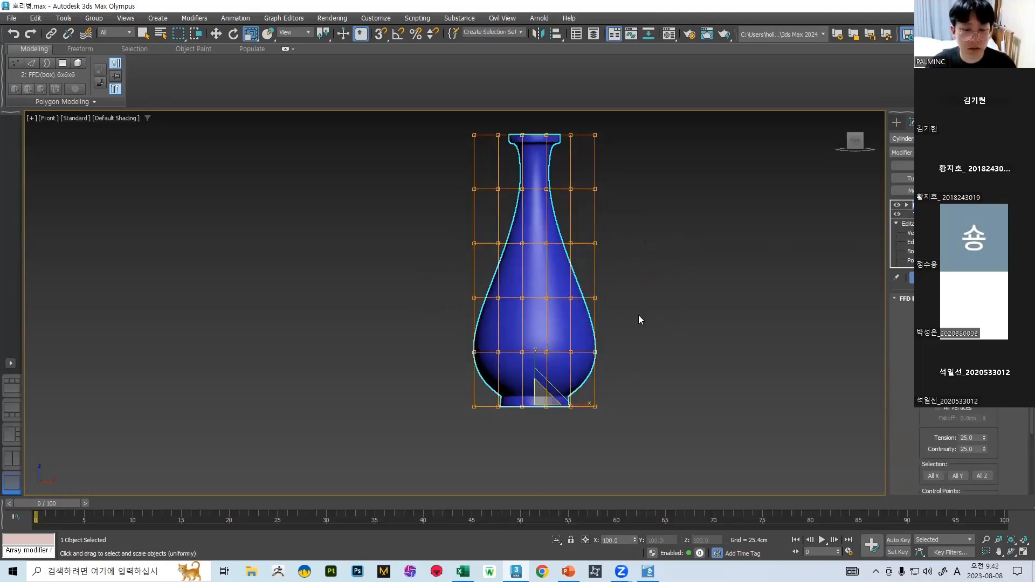
- Enter the FFD(box) Control Points level and scale the third lattice row from the bottom to about 113 percent
left_click(922, 213)
left_click(896, 223)
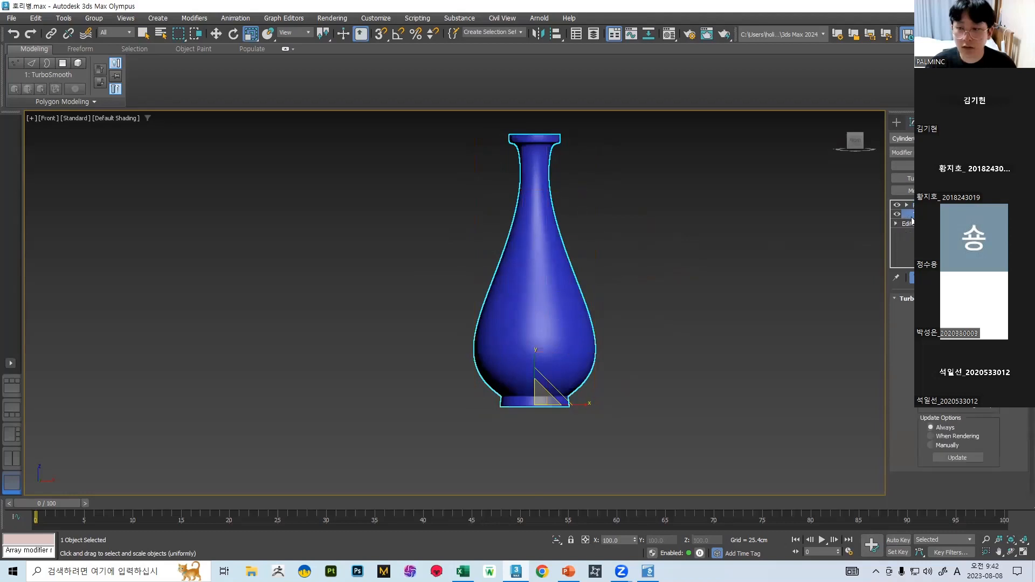
left_click(922, 205)
left_click_drag(647, 323, 410, 297)
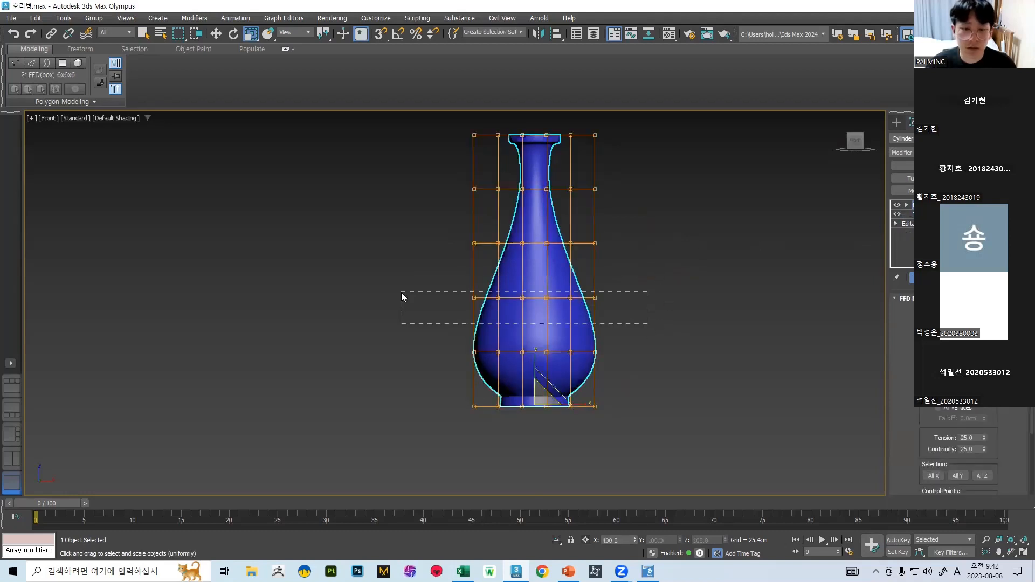
left_click(906, 205)
left_click(928, 214)
left_click_drag(634, 313, 529, 285)
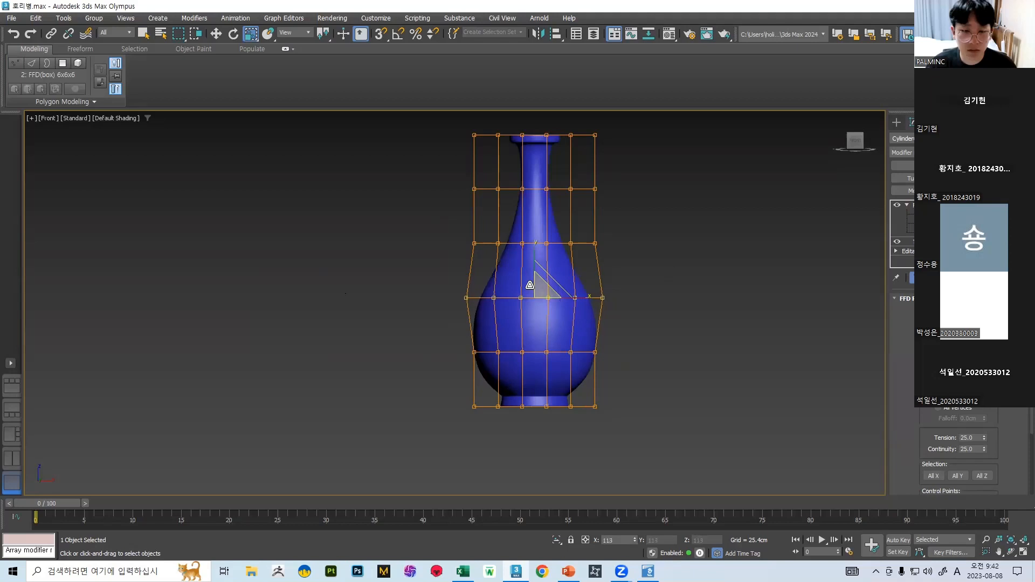
- Scale the second and third control point rows from the bottom together, then reduce the third row to about 94 percent
left_click_drag(389, 282, 668, 369)
left_click_drag(542, 312, 540, 310)
left_click_drag(449, 285, 668, 314)
left_click_drag(543, 288, 542, 292)
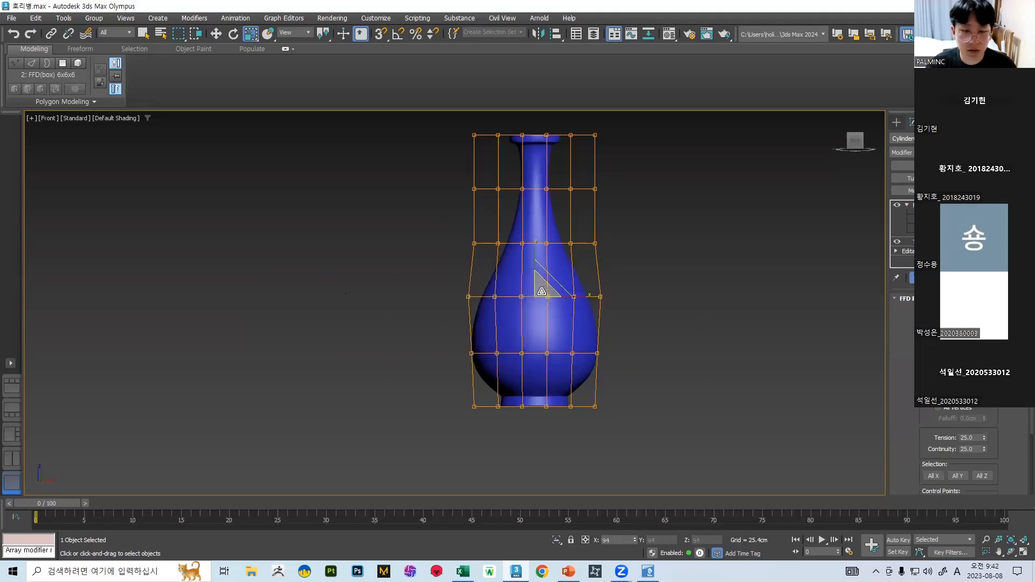
- Scale the fourth control point row from the bottom to about 115 percent, and widen the belly rows below it
left_click_drag(648, 268, 648, 268)
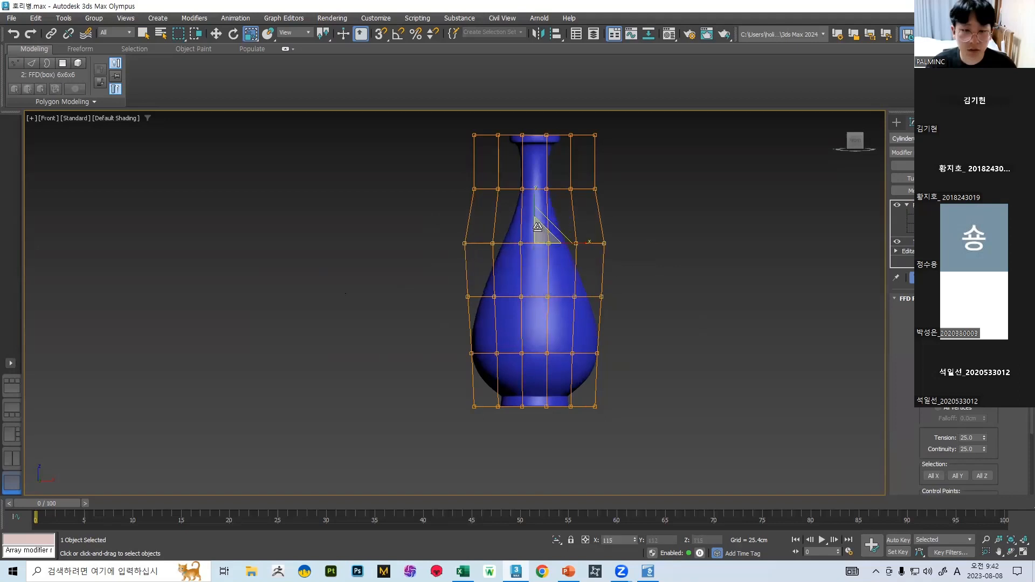
left_click_drag(522, 240, 522, 235)
left_click_drag(655, 371, 654, 371)
left_click_drag(536, 286, 535, 277)
- Raise the second control point row from the bottom slightly, then widen it and the third row to make the belly fuller
left_click_drag(416, 347, 707, 383)
key("w")
left_click_drag(533, 325, 533, 315)
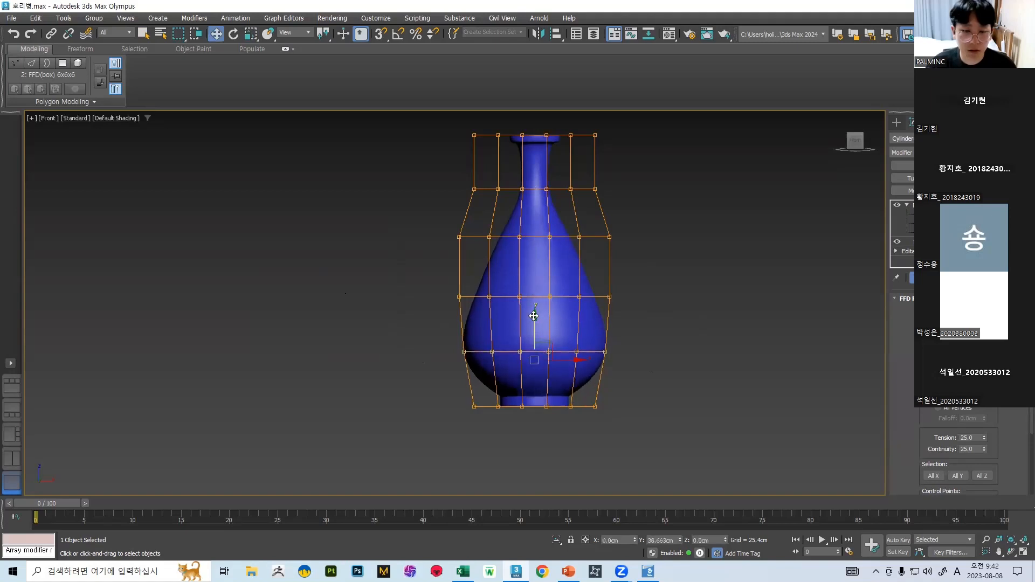
key("r")
mouse_move(547, 349)
left_mouse_down()
mouse_move(545, 330)
mouse_move(544, 346)
left_mouse_up()
left_click_drag(651, 345, 669, 336)
left_click_drag(542, 288, 540, 282)
- Narrow the fourth control point row from the bottom, and scale the fifth row at the neck to about 86 percent
middle_click_drag(549, 234, 533, 305)
left_click_drag(420, 289, 609, 325)
left_click_drag(532, 302, 531, 312)
left_click_drag(418, 252, 598, 272)
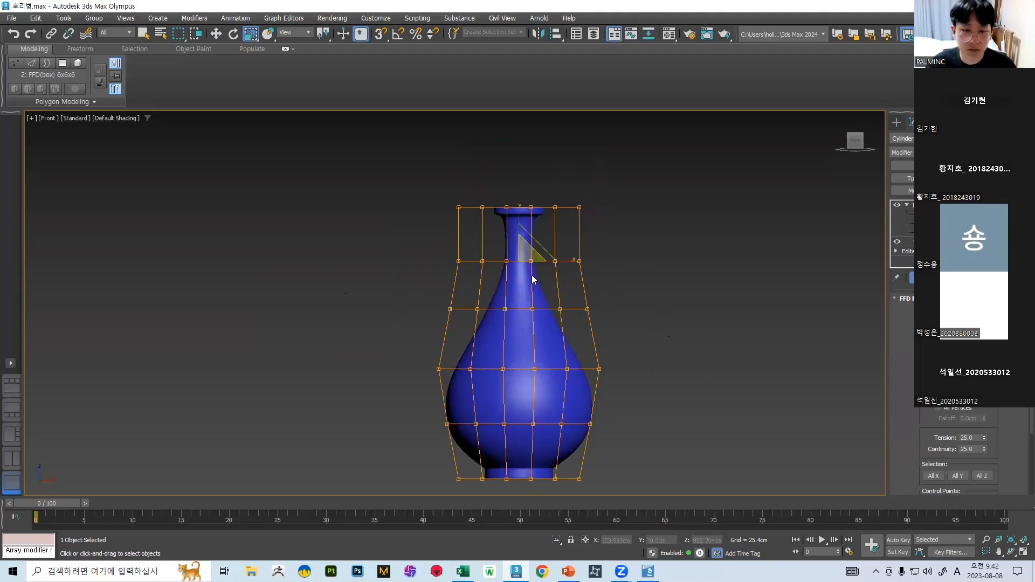
left_click_drag(517, 262, 518, 264)
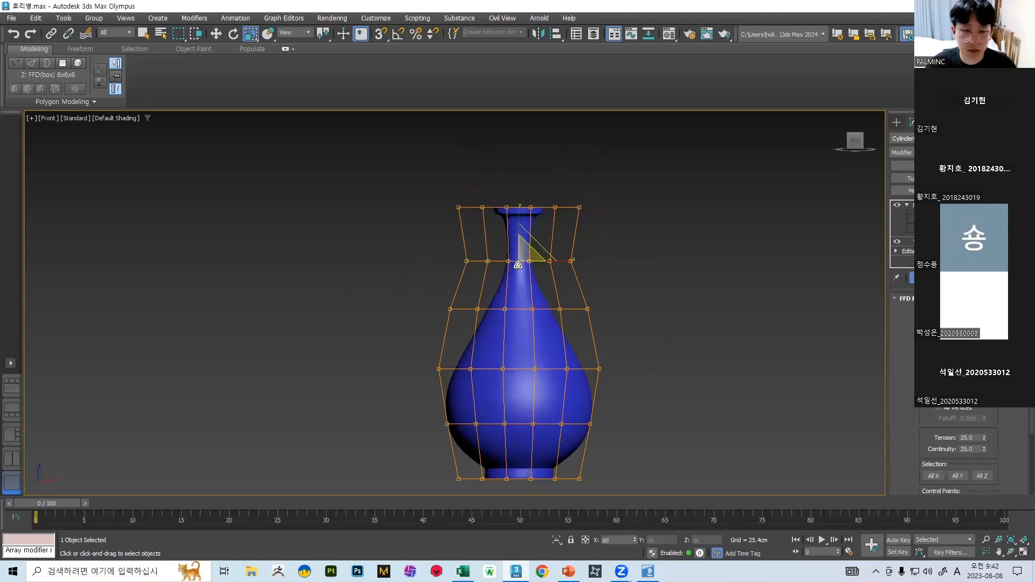
- Lower and slightly narrow the fourth control point row from the bottom, and scale the third row down slightly
left_click_drag(420, 289, 662, 351)
left_click_drag(529, 305, 507, 298)
key("w")
left_click_drag(408, 348, 678, 399)
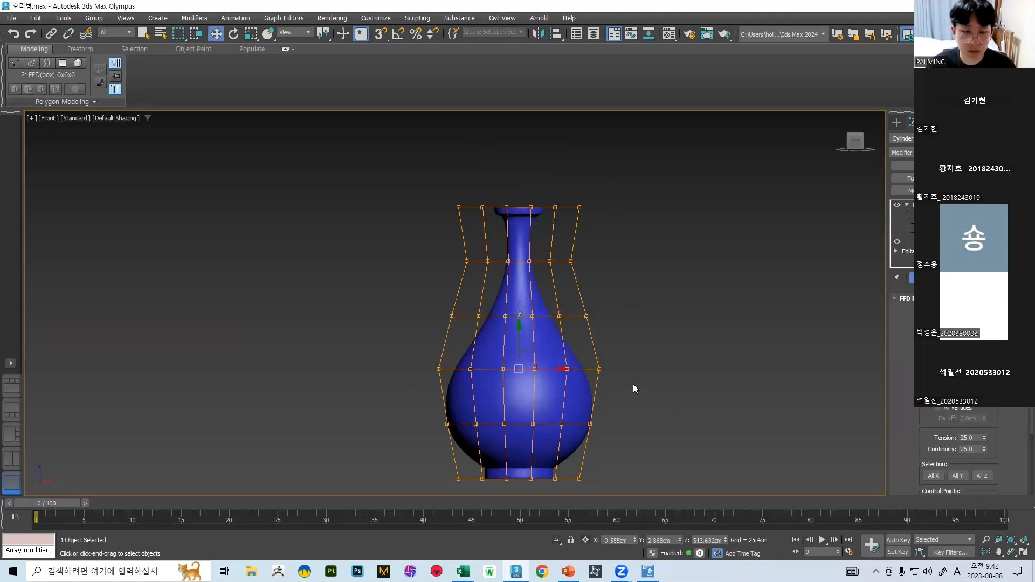
key("r")
left_click_drag(533, 364, 526, 362)
scroll(620, 293, "down", 2)
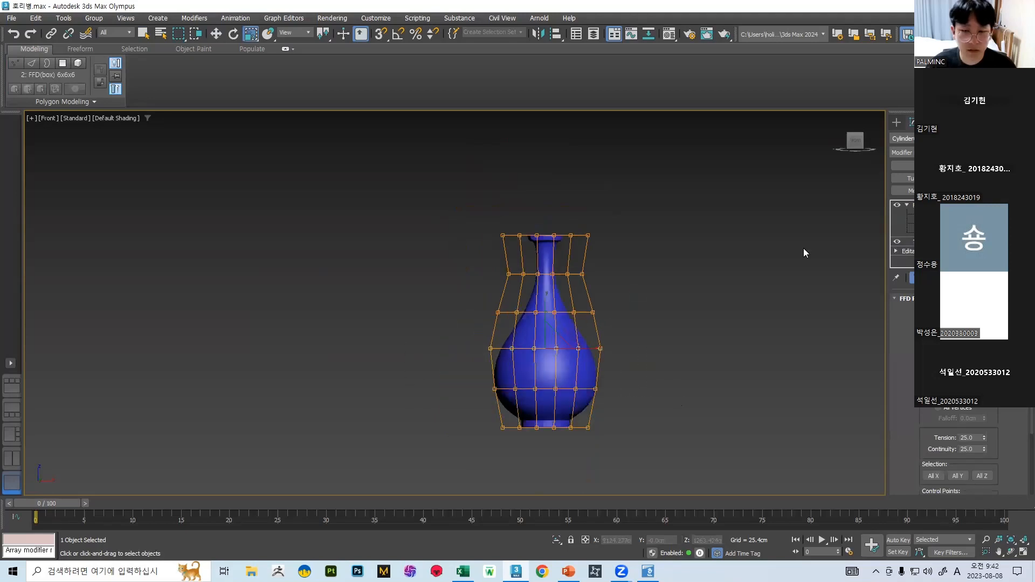
- Leave control point editing on the FFD modifier and collapse its sub-levels in the modifier stack
right_click(547, 304)
left_click(907, 251)
left_click(718, 275)
left_click(551, 332)
scroll(660, 319, "down", 4)
middle_click_drag(660, 319, 690, 329, "alt")
scroll(690, 329, "up", 4)
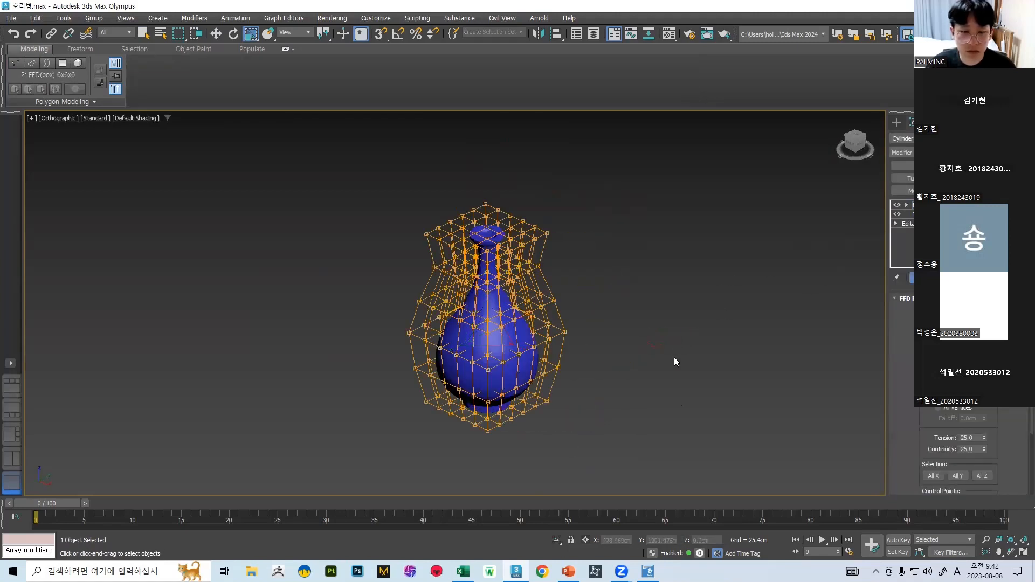
- Convert the bottle to an Editable Poly, collapsing its modifier stack
left_click(907, 224)
middle_click_drag(490, 324, 529, 254, "alt")
left_click(907, 214)
scroll(431, 358, "up", 5)
right_click(531, 309)
mouse_move(593, 438)
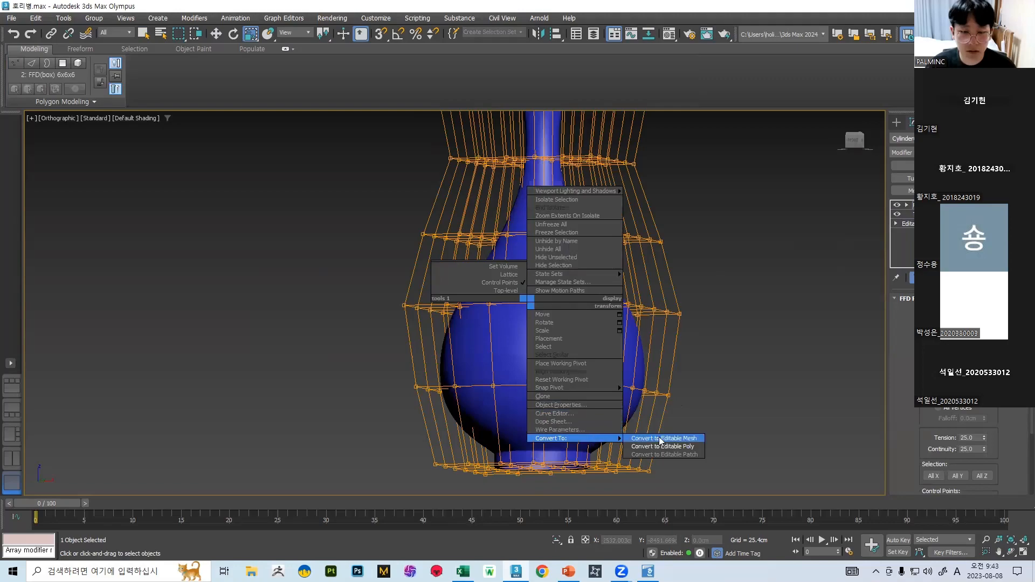
left_click(662, 447)
scroll(650, 282, "down", 4)
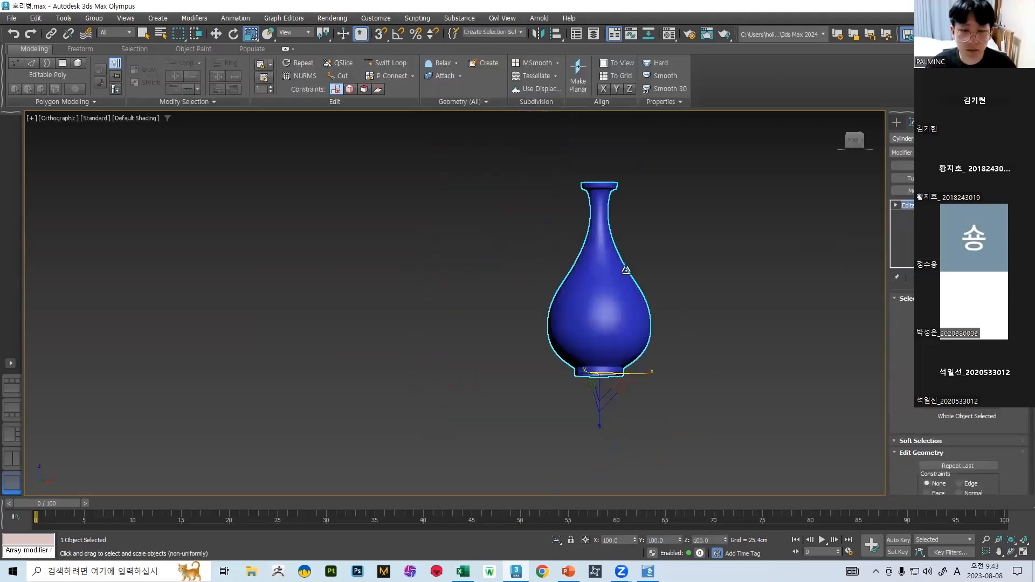
- Check the bottle's mesh edges and its shaded form from several angles
key("F4")
scroll(625, 269, "up", 4)
middle_click_drag(684, 273, 679, 281)
scroll(688, 291, "down", 4)
key("F4")
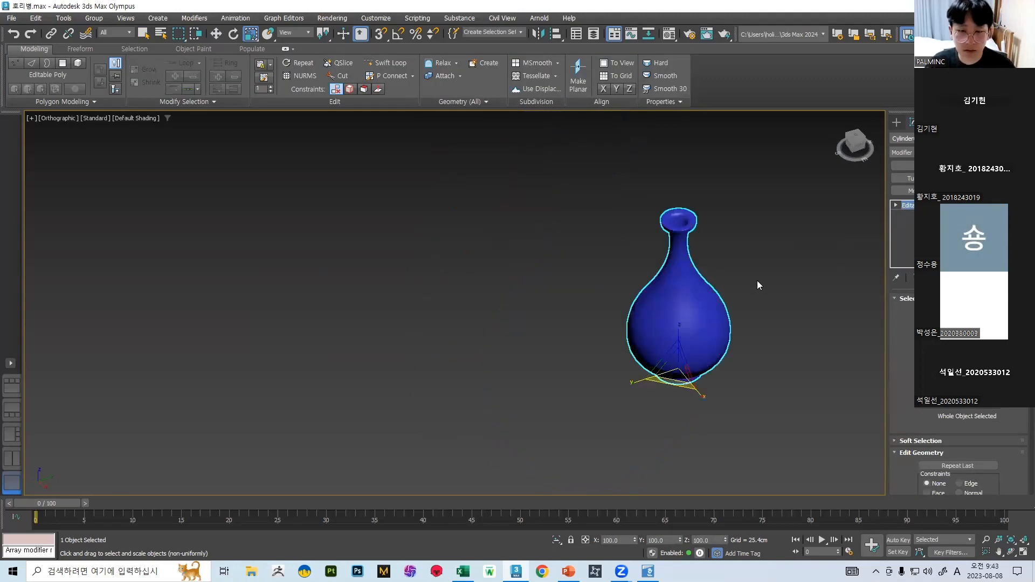
middle_click_drag(786, 248, 412, 241, "alt")
middle_click_drag(412, 241, 453, 269, "alt")
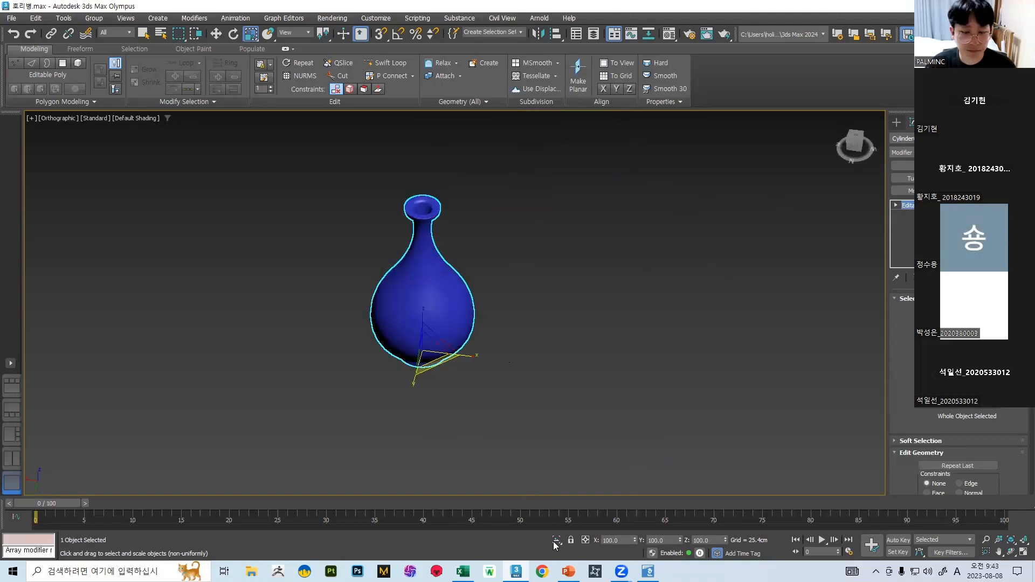
- Save the bottle scene under its existing file name
left_click(11, 18)
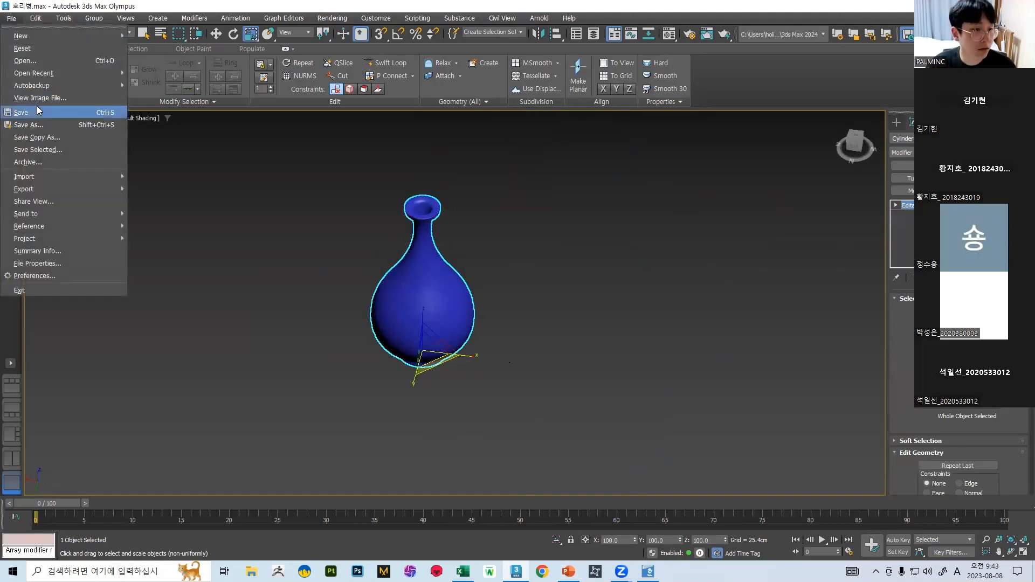
left_click(37, 110)
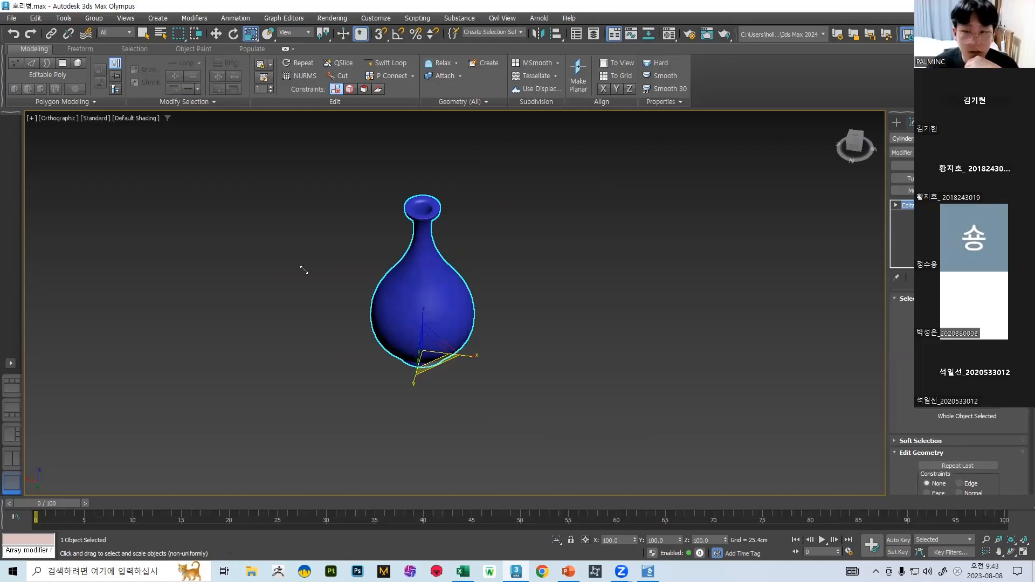
middle_click_drag(304, 270, 419, 277)
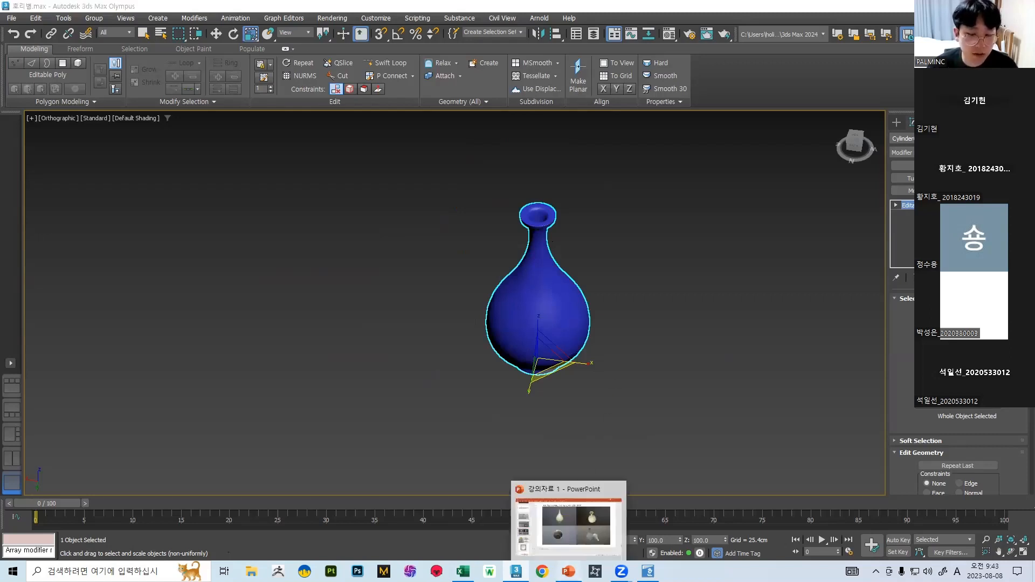
- Switch to PowerPoint and review exercise slides 34 to 37: the cane, the ring, the bottle and the push-up bar
left_click(568, 571)
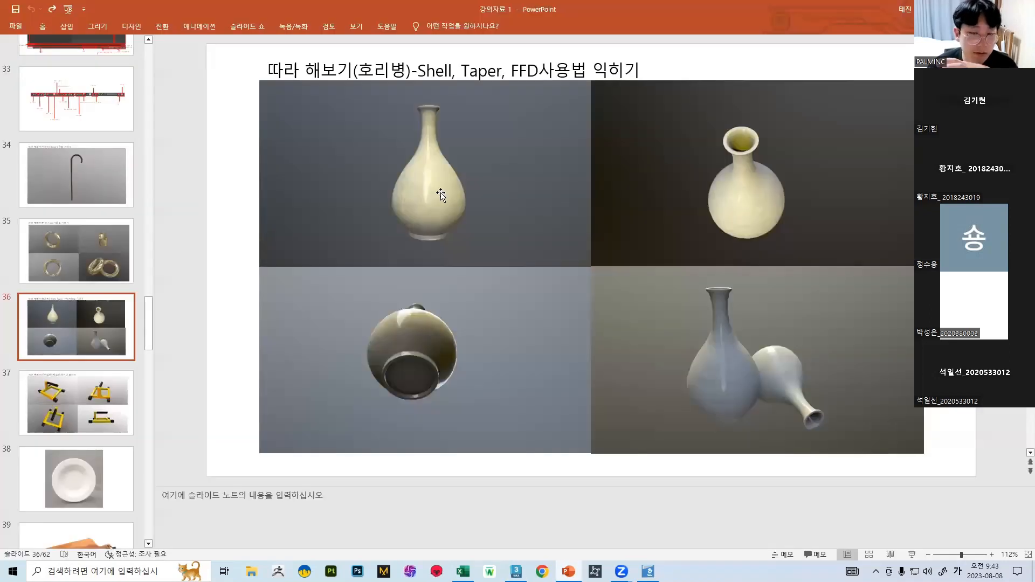
left_click(77, 186)
left_click(77, 246)
left_click(74, 310)
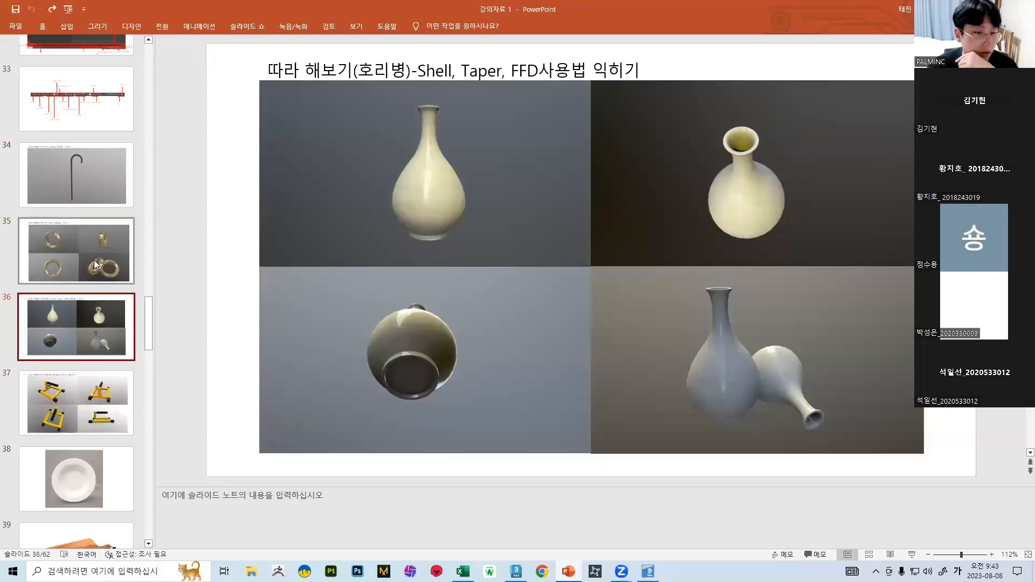
left_click(81, 252)
left_click(96, 194)
left_click(76, 251)
left_click(70, 311)
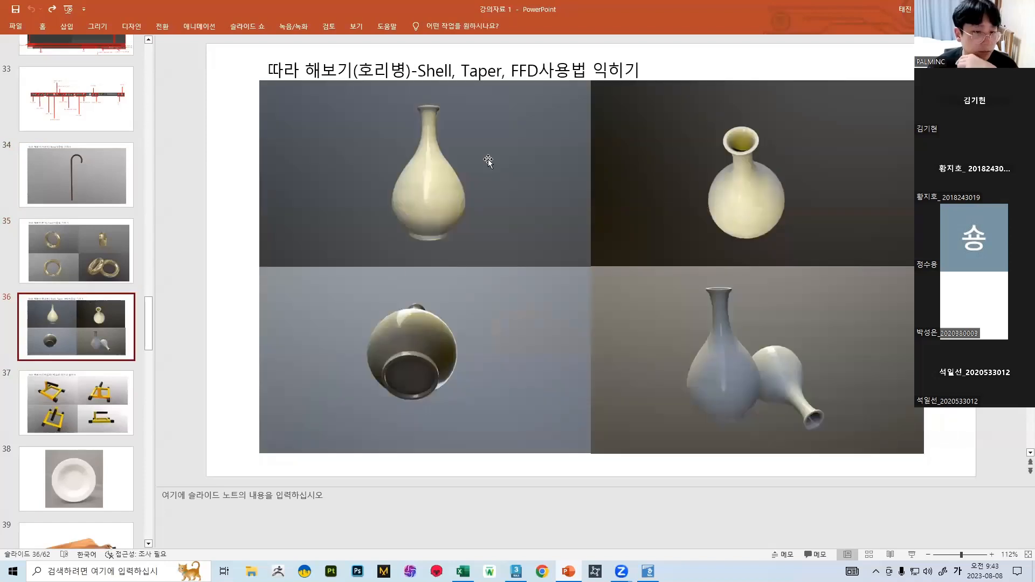
left_click(59, 201)
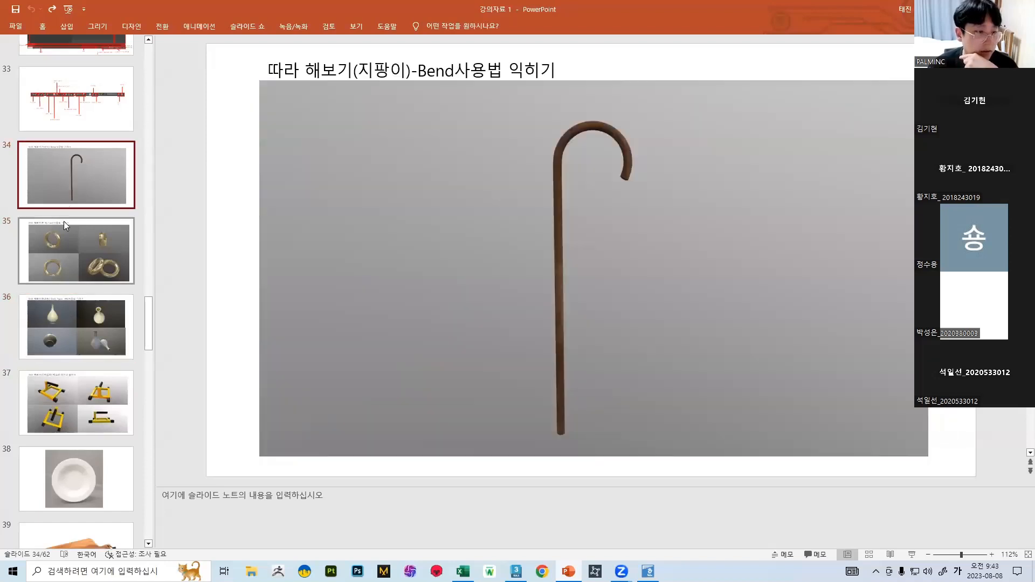
left_click(76, 254)
left_click(58, 345)
left_click(78, 385)
left_click(69, 323)
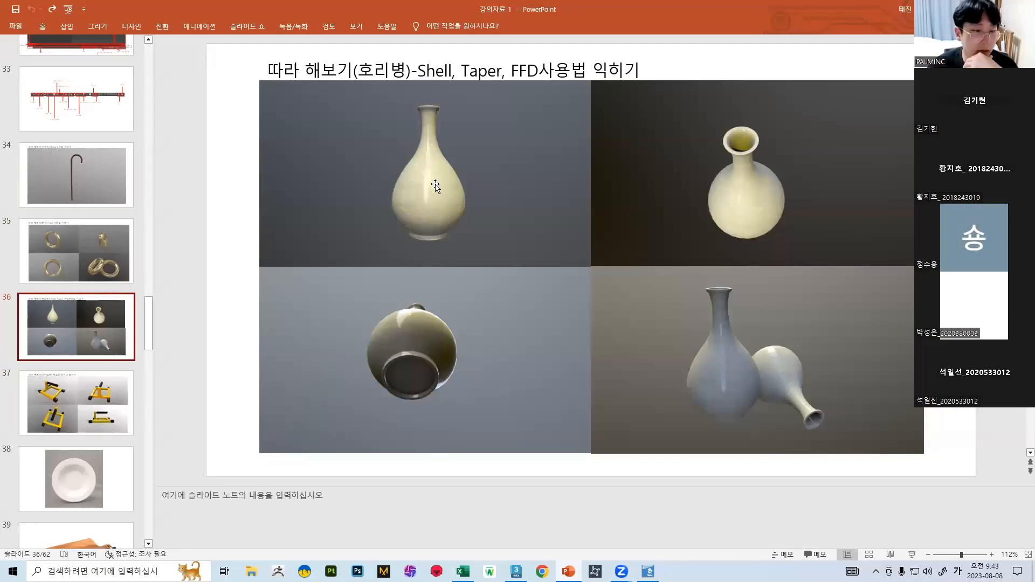
left_click(62, 256)
left_click(59, 193)
left_click(76, 260)
left_click(88, 313)
left_click(98, 245)
left_click(85, 177)
left_click(76, 266)
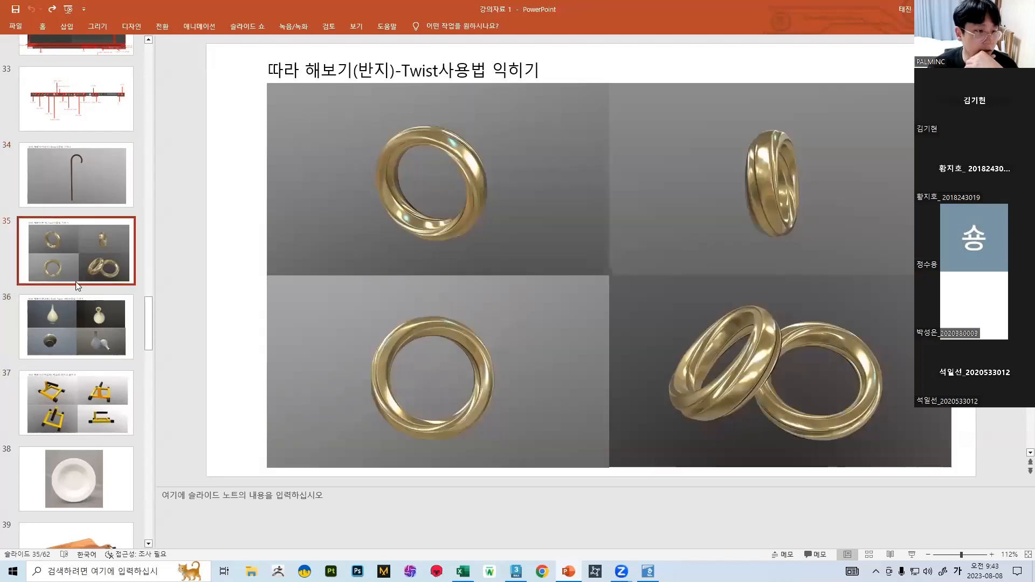
left_click(65, 323)
left_click(57, 385)
left_click(59, 328)
left_click(72, 227)
left_click(81, 180)
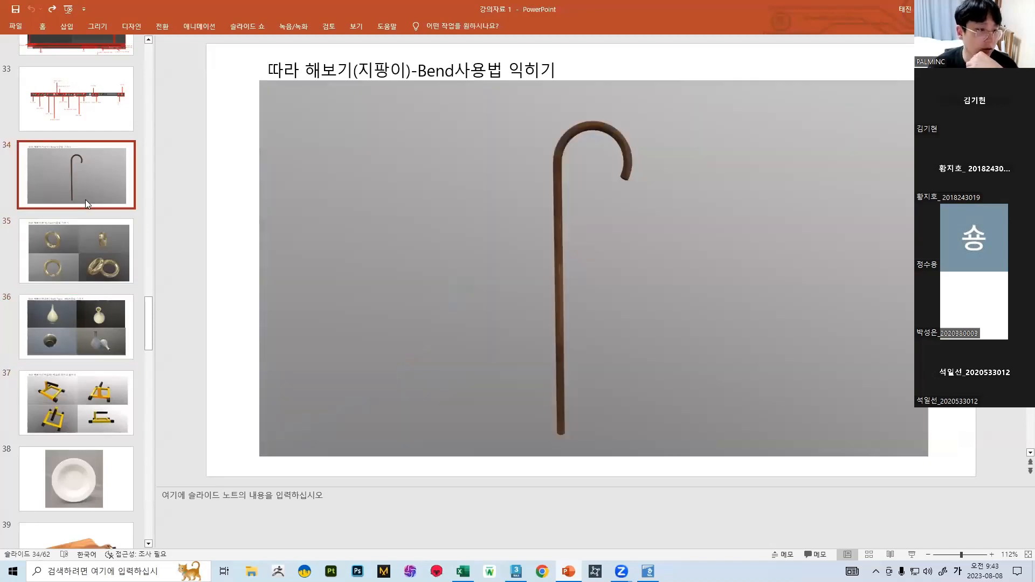
left_click(69, 252)
left_click(58, 329)
left_click(58, 383)
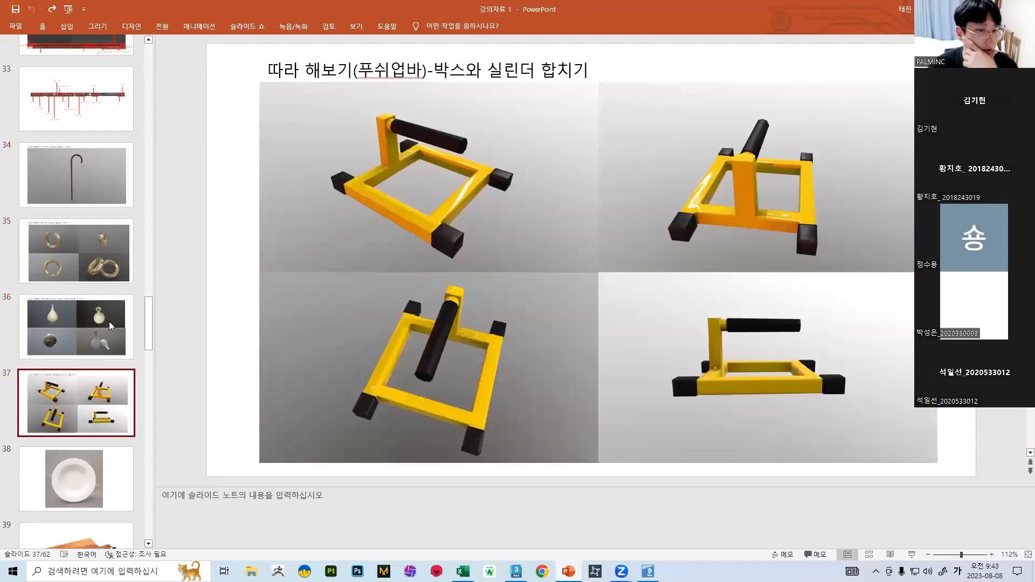
left_click(71, 203)
left_click(60, 253)
left_click(70, 323)
left_click(72, 379)
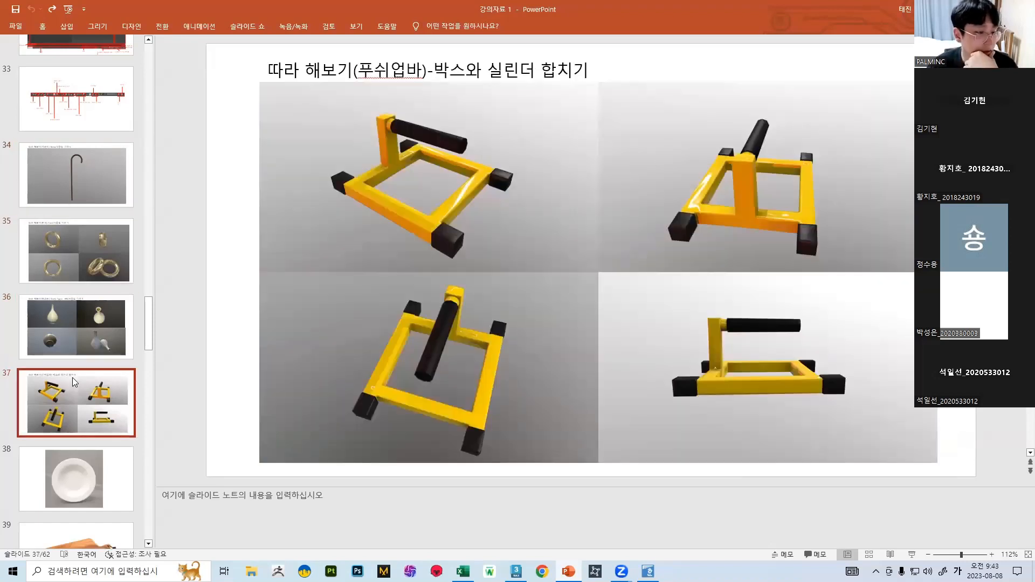
left_click(105, 167)
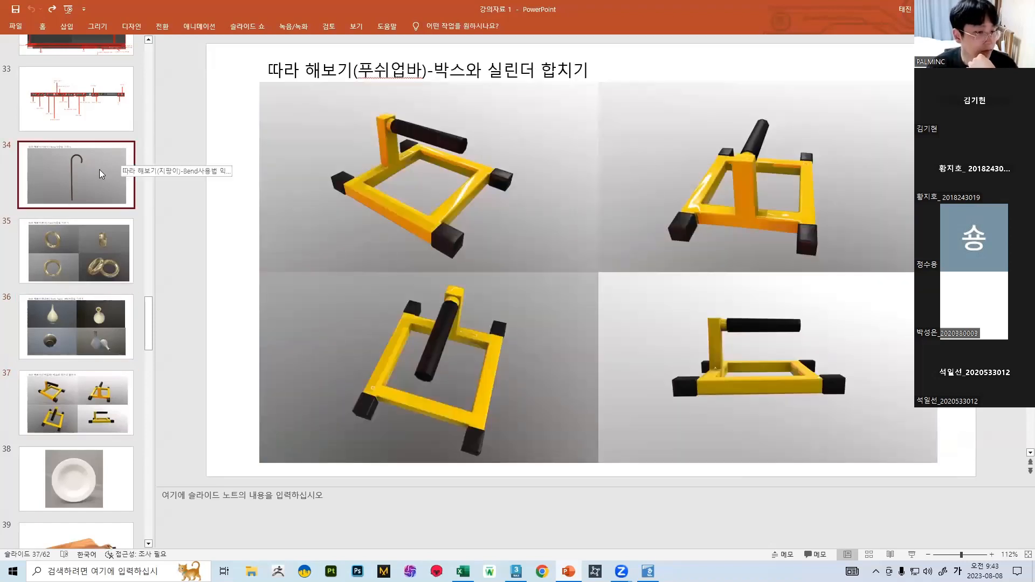
left_click(93, 251)
left_click(89, 313)
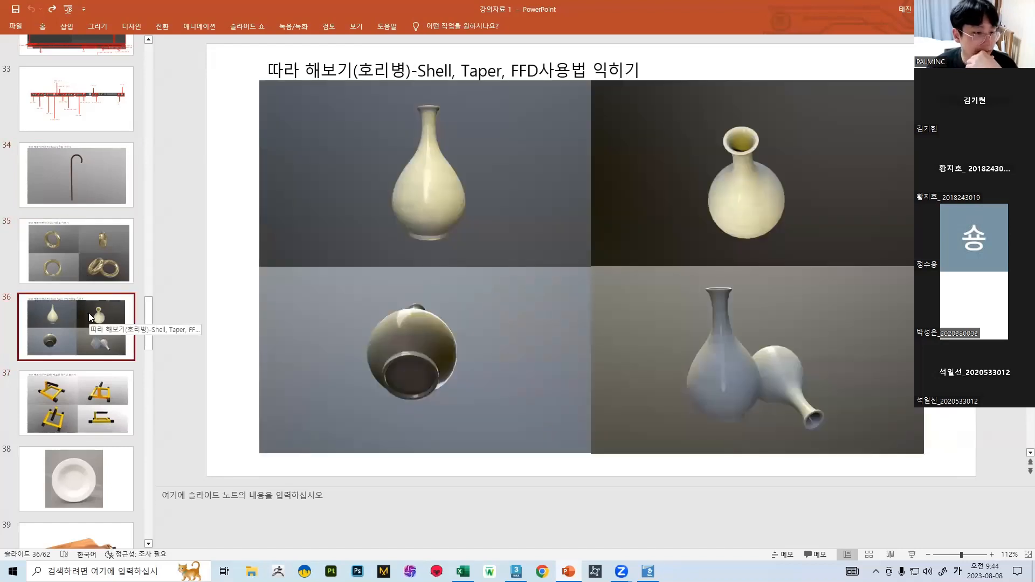
left_click(82, 380)
left_click(73, 279)
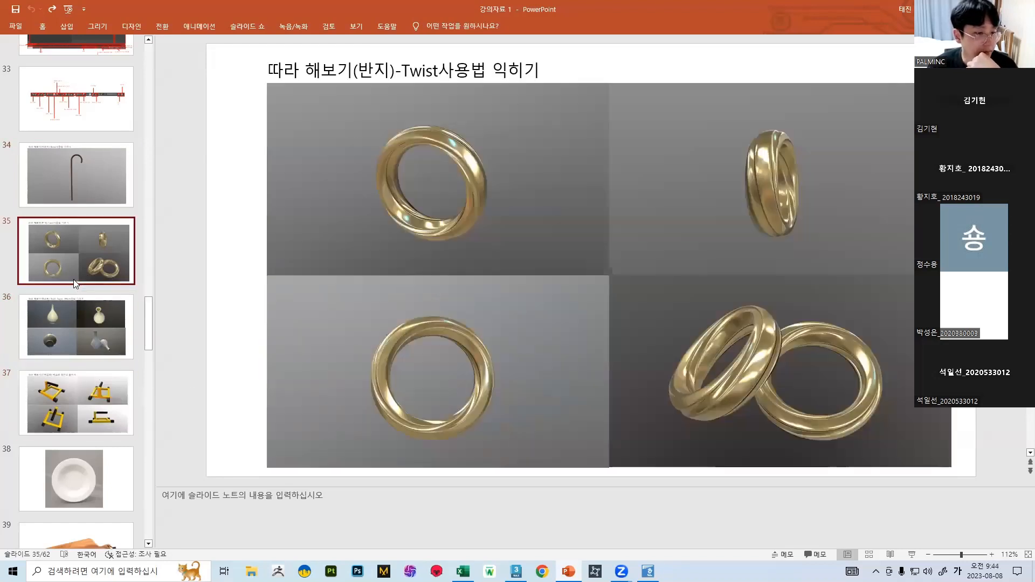
key("Up")
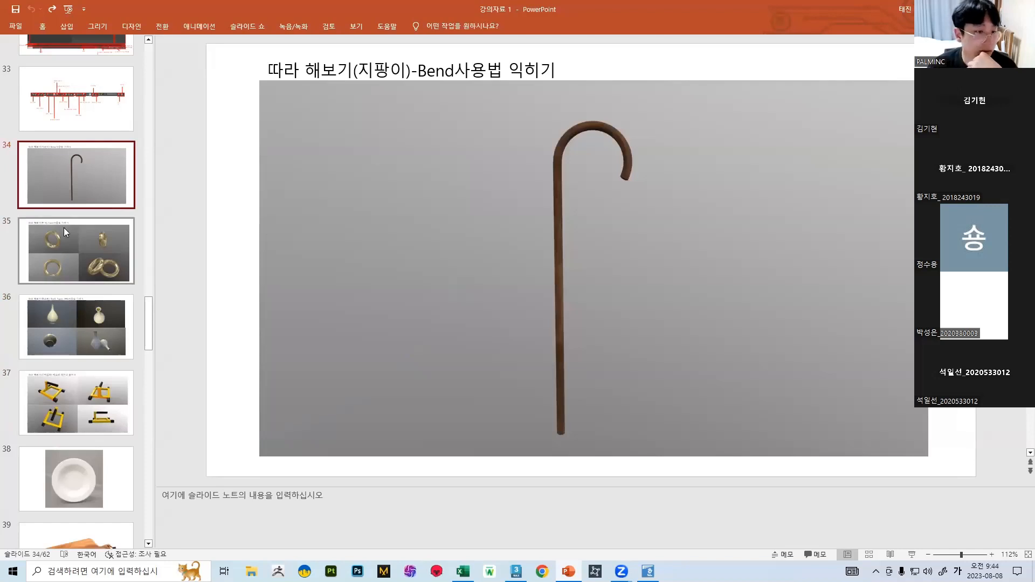
left_click(81, 256)
left_click(70, 314)
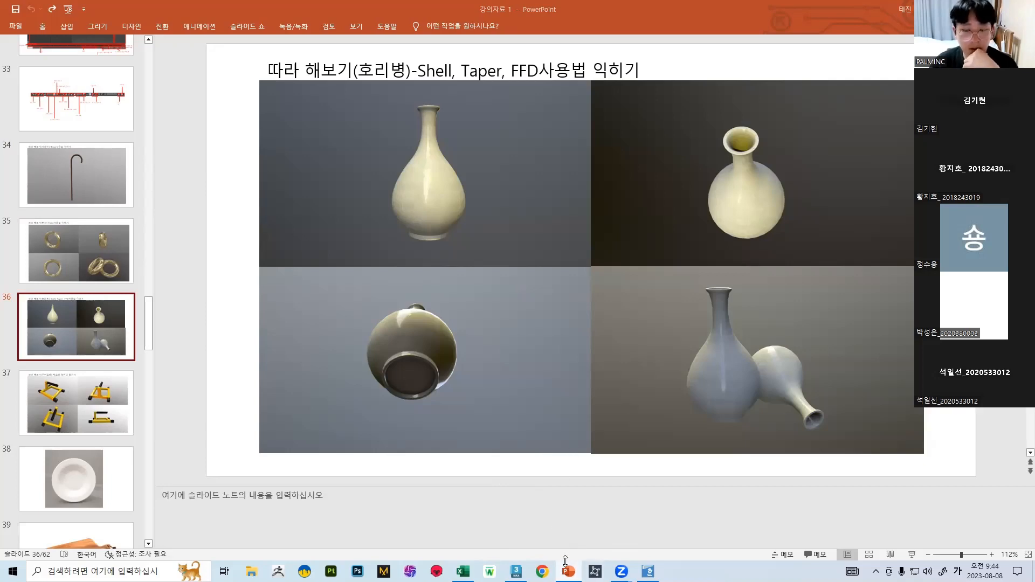
- Switch to Excel and look through the class attendance sheet's student rows and attendance marks
left_click(462, 571)
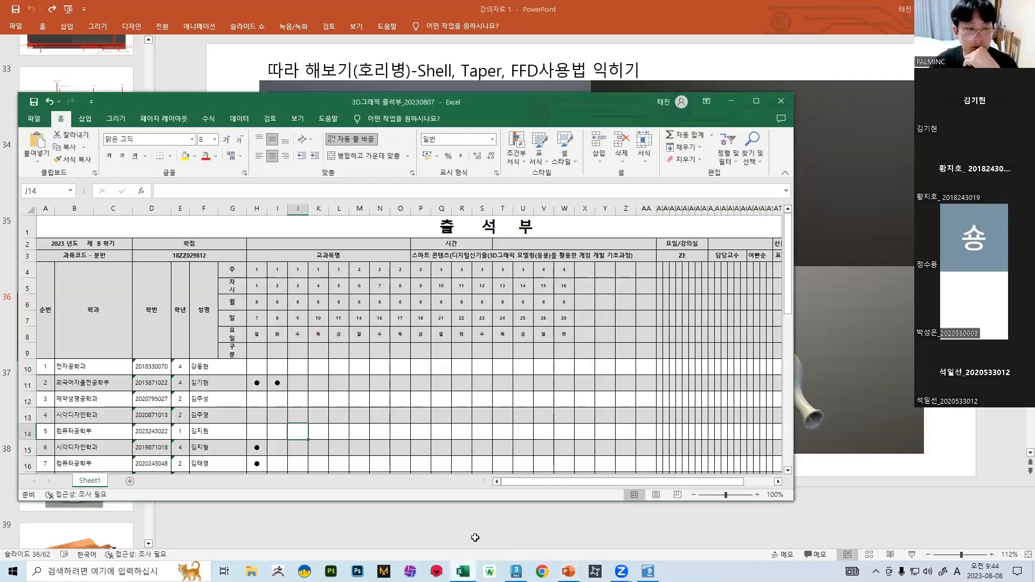
scroll(300, 294, "down", 2)
scroll(301, 294, "down", 1)
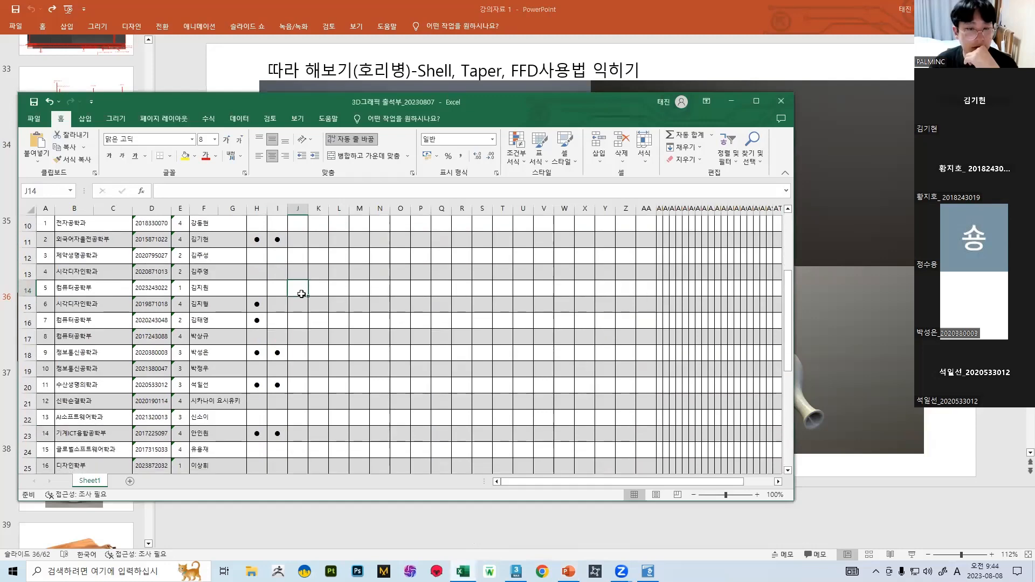
scroll(301, 293, "down", 6)
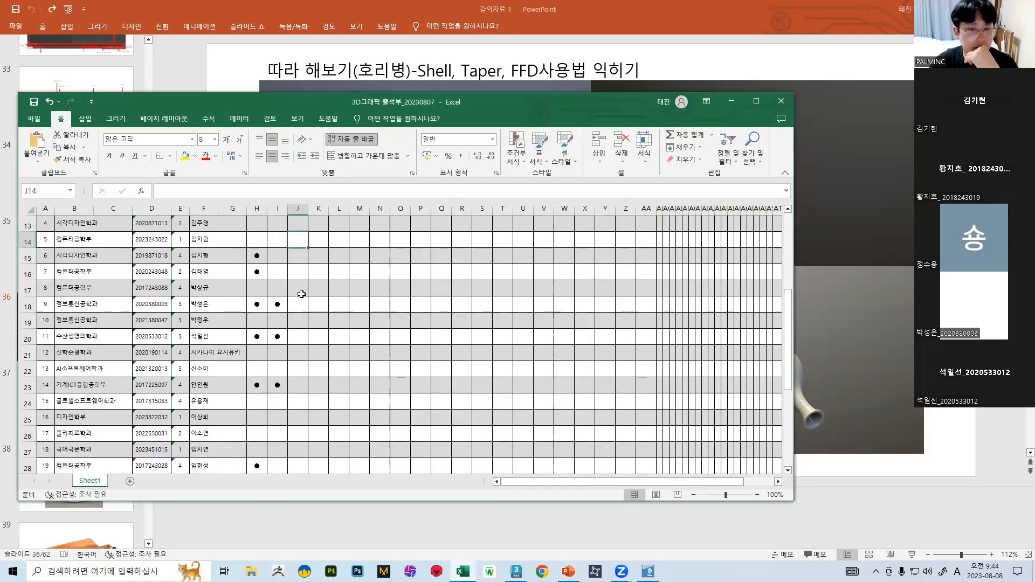
scroll(303, 296, "up", 6)
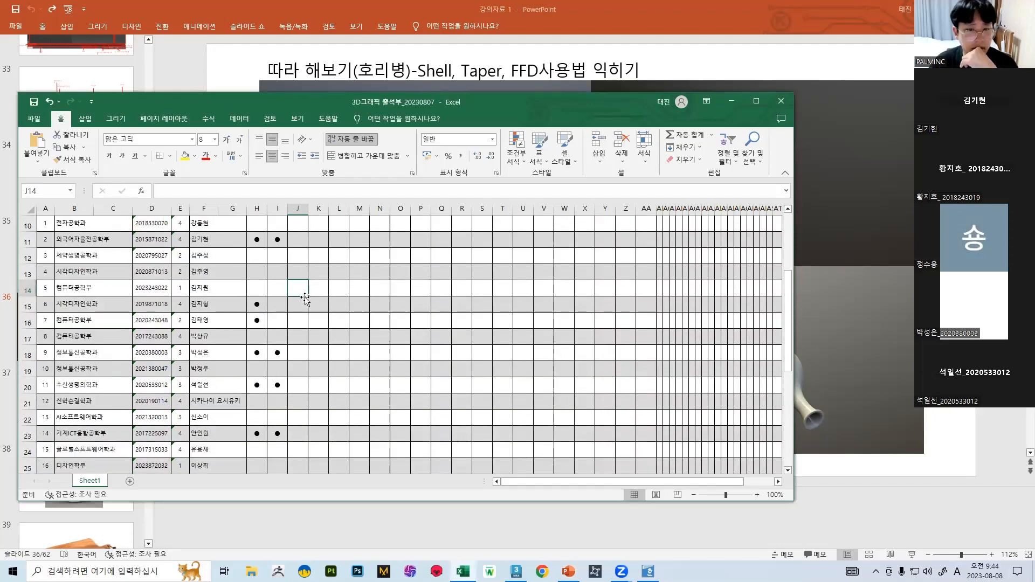
scroll(304, 297, "down", 6)
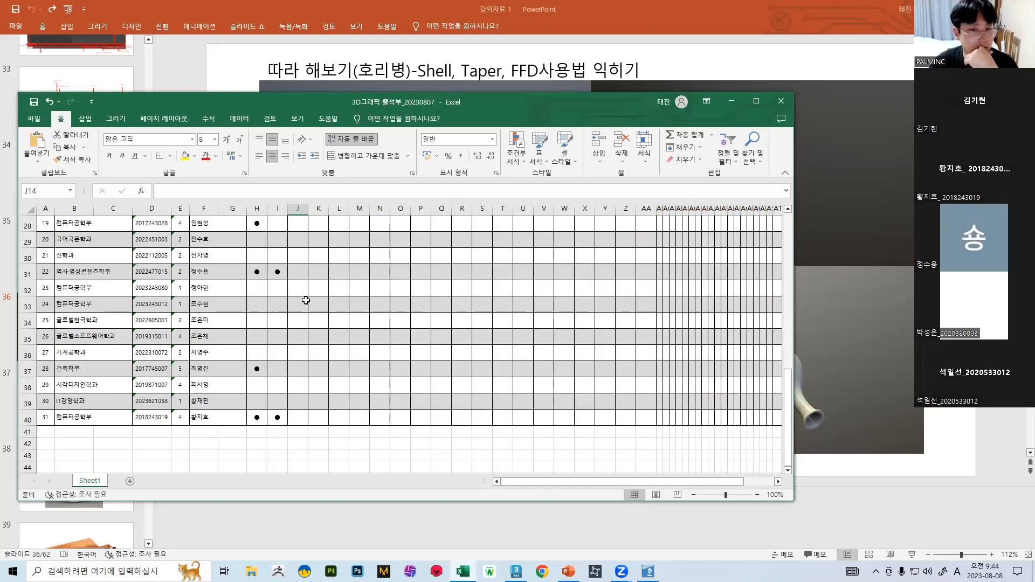
scroll(307, 301, "up", 2)
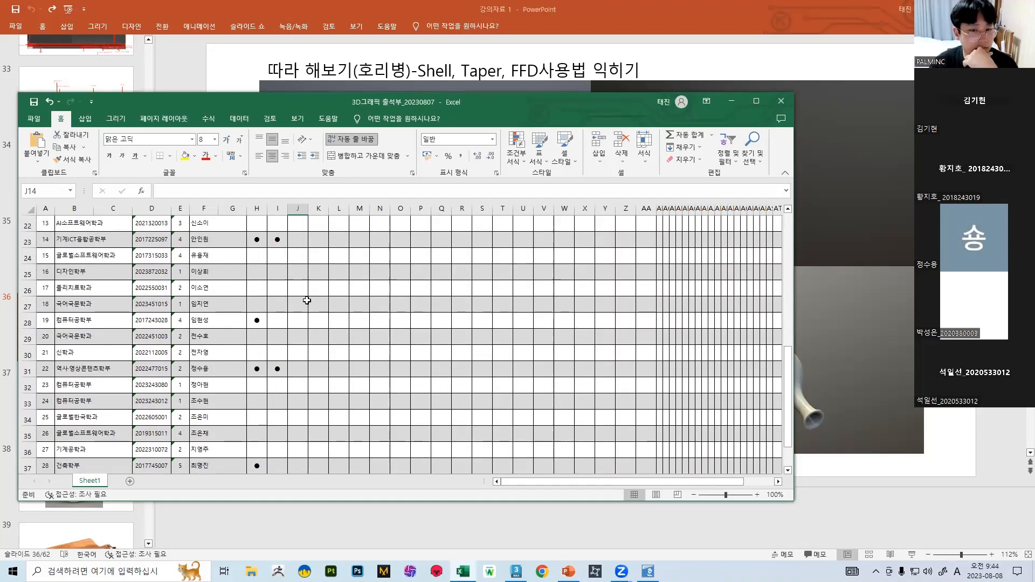
scroll(310, 297, "up", 1)
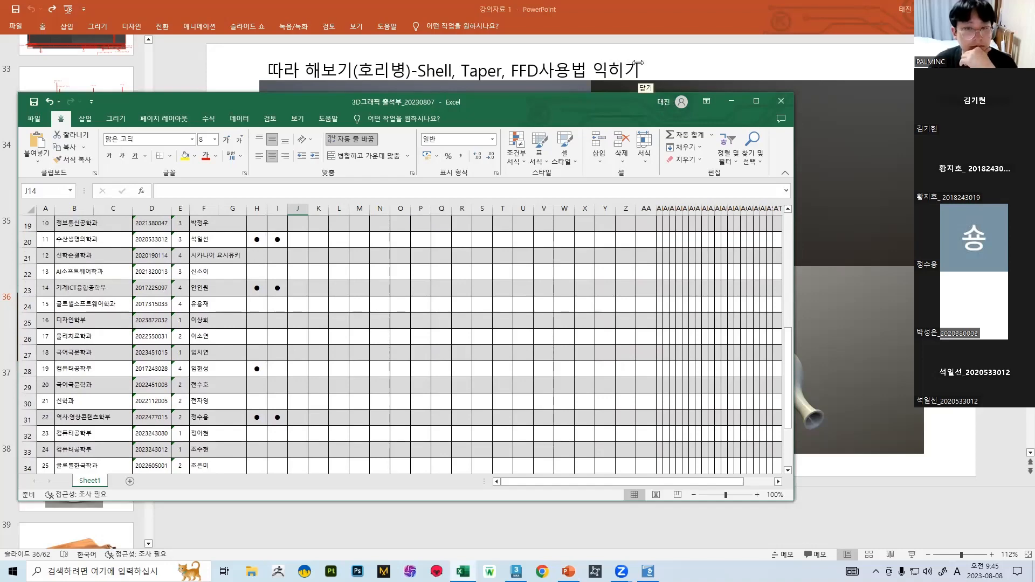
- Return to PowerPoint, view the push-up bar and ring slides, and look over the slides that follow
left_click(709, 15)
scroll(659, 61, "down", 1)
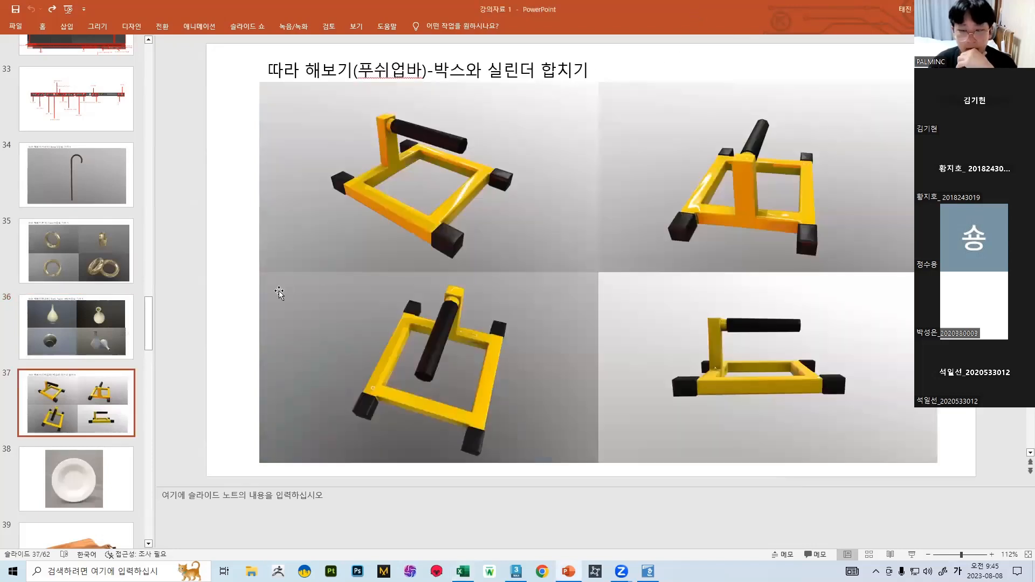
left_click(110, 275)
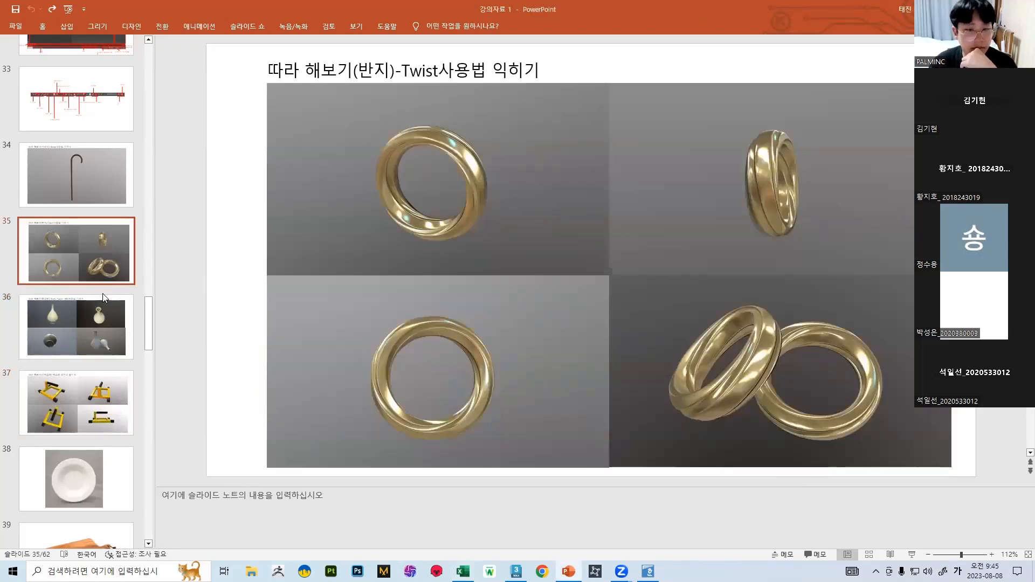
scroll(108, 296, "down", 3)
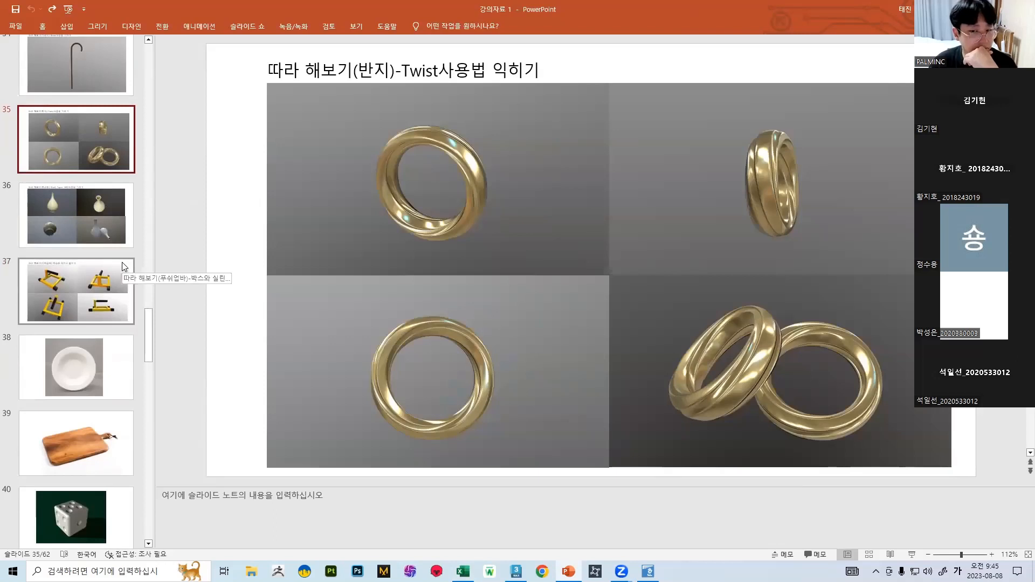
scroll(122, 267, "down", 1)
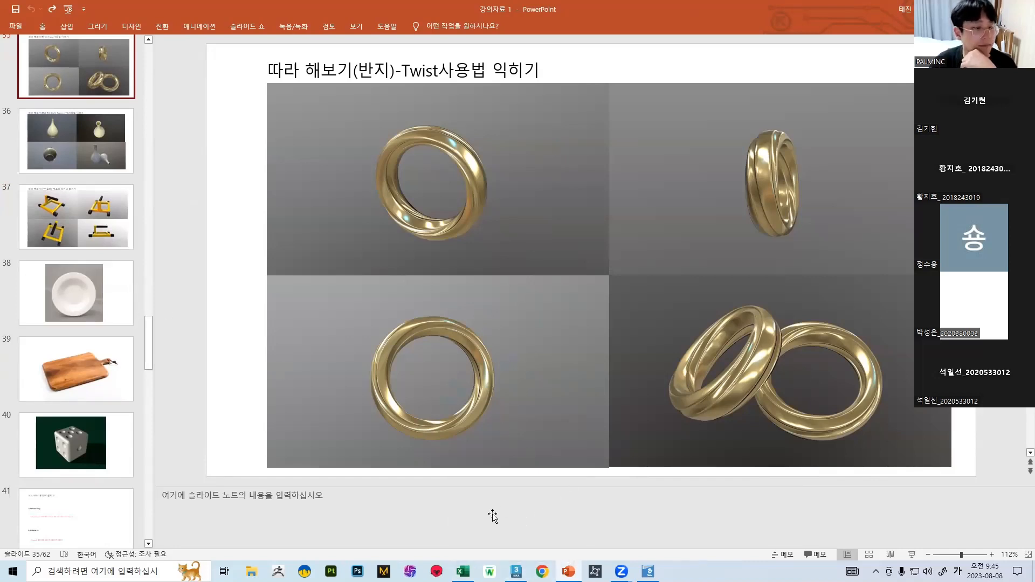
- View slide 38 with the white plate photo
left_click(80, 317)
left_click(85, 352)
left_click(80, 294)
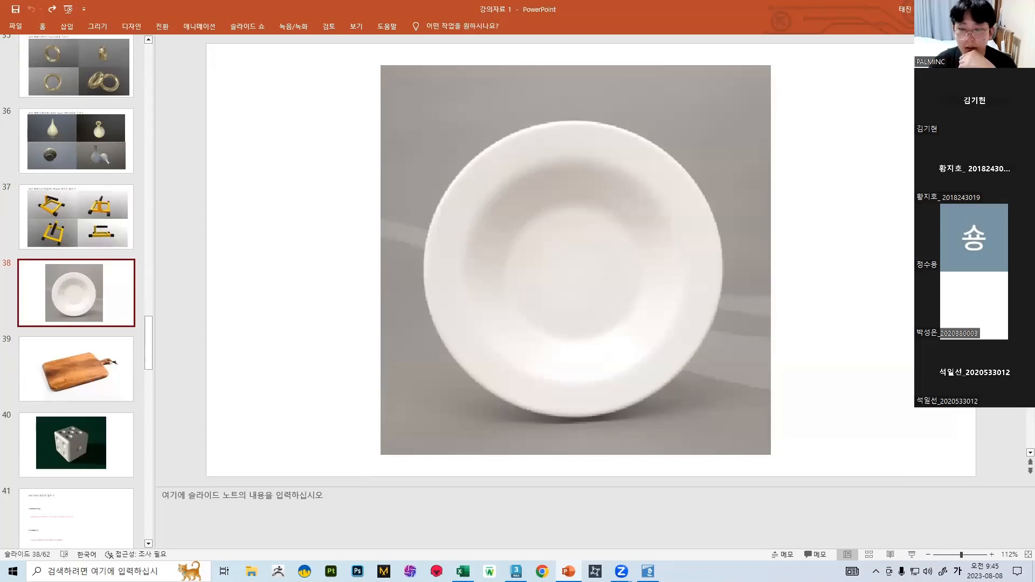
- Switch to 3ds Max, show edged faces, and undo the bottle's poly conversion and recent FFD(box) 6x6x6 lattice edits
left_click(516, 571)
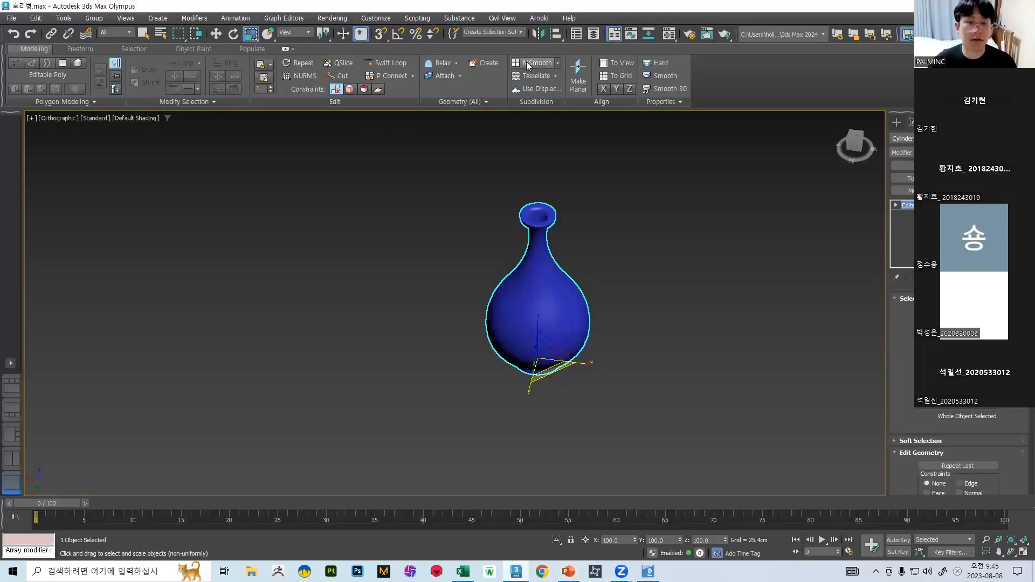
scroll(550, 210, "up", 3)
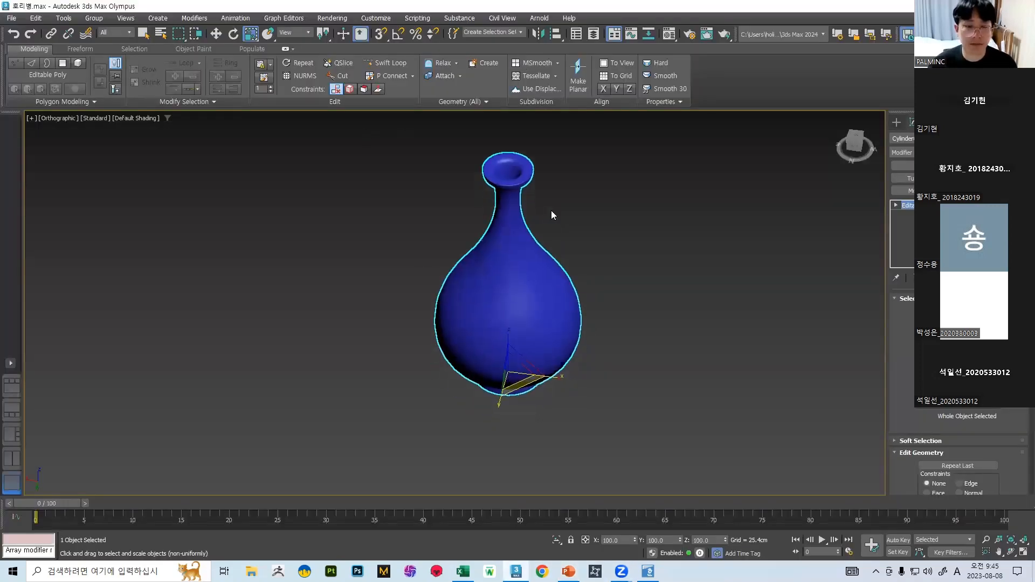
key("F4")
key("ctrl+z")
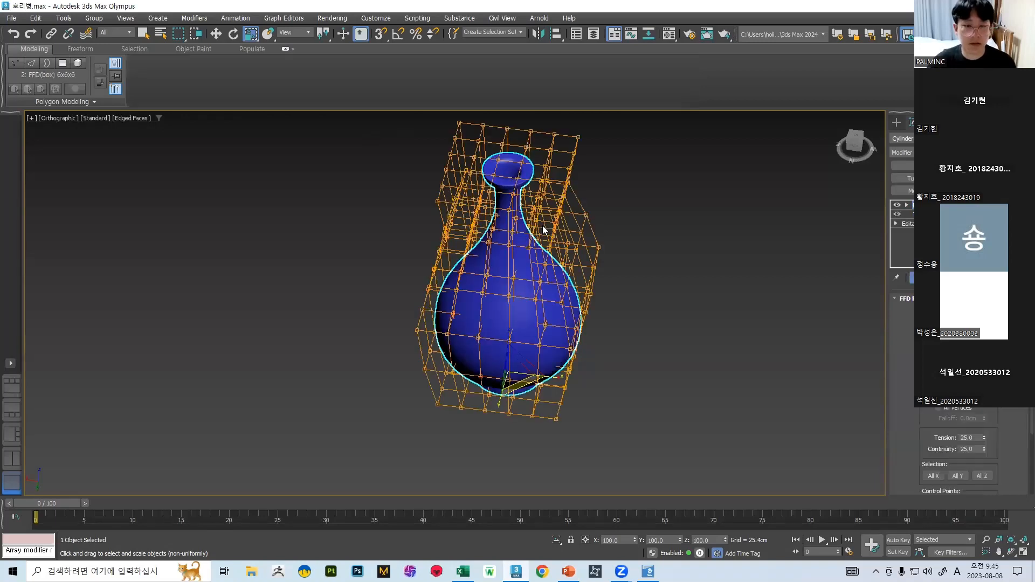
key("ctrl+z")
key("ctrl+z")
key("ctrl+z")
key("ctrl+z")
key("ctrl+z")
key("ctrl+z")
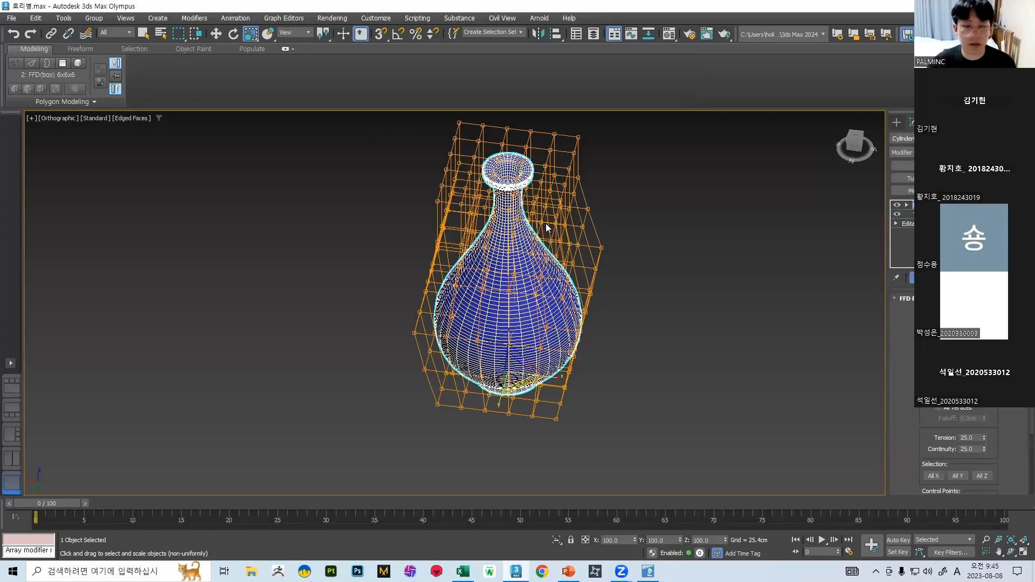
key("ctrl+z")
key("ctrl+z")
key("ctrl+z")
key("ctrl+z")
key("ctrl+z")
key("ctrl+z")
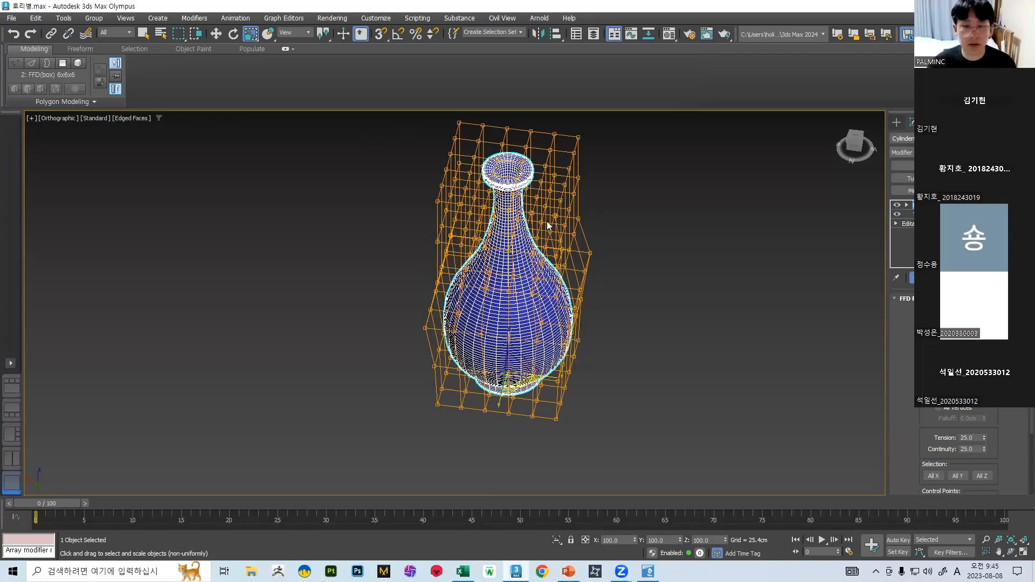
- Undo the FFD(box) 6x6x6 and FFD 4x4x4 modifiers to return the bottle to its TurboSmooth stage
key("ctrl+z")
key("ctrl+z")
key("ctrl+z")
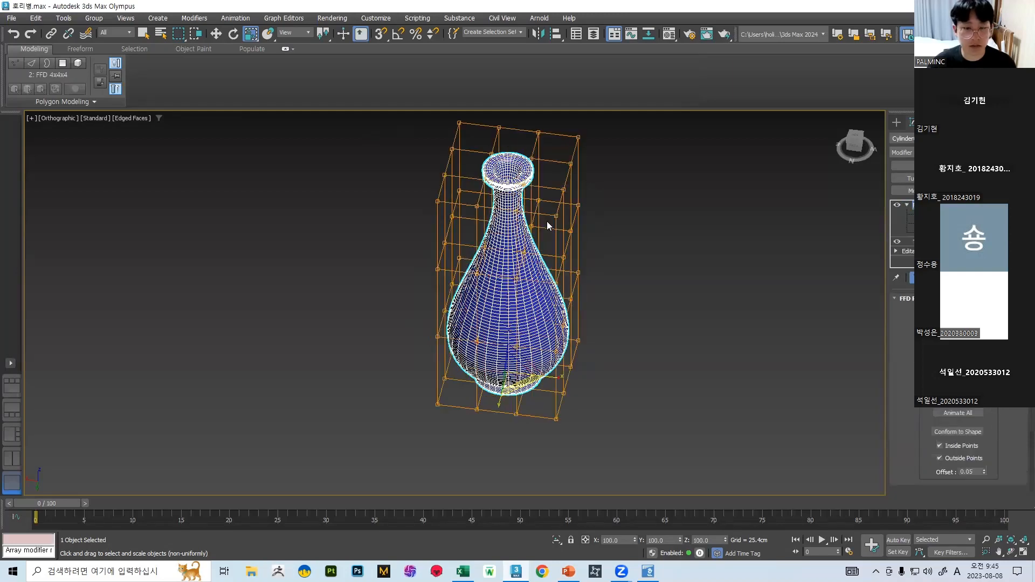
key("ctrl+z")
key("ctrl+z")
key("ctrl+z")
key("ctrl+z")
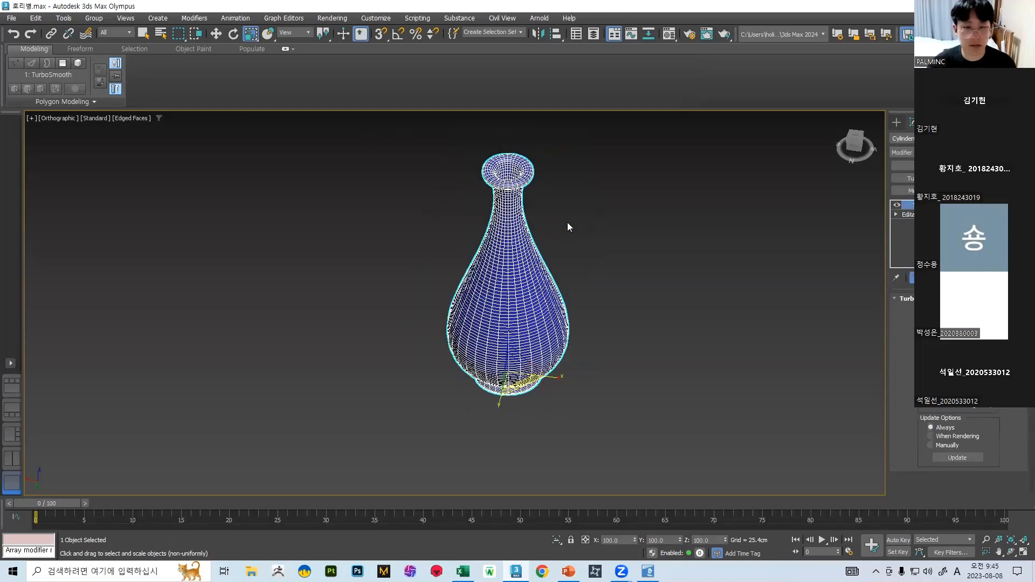
- Keep undoing until the bottle is back to its low-poly mesh with the TurboSmooth modifier switched off
key("ctrl+z")
key("ctrl+z")
key("ctrl+z")
key("ctrl+z")
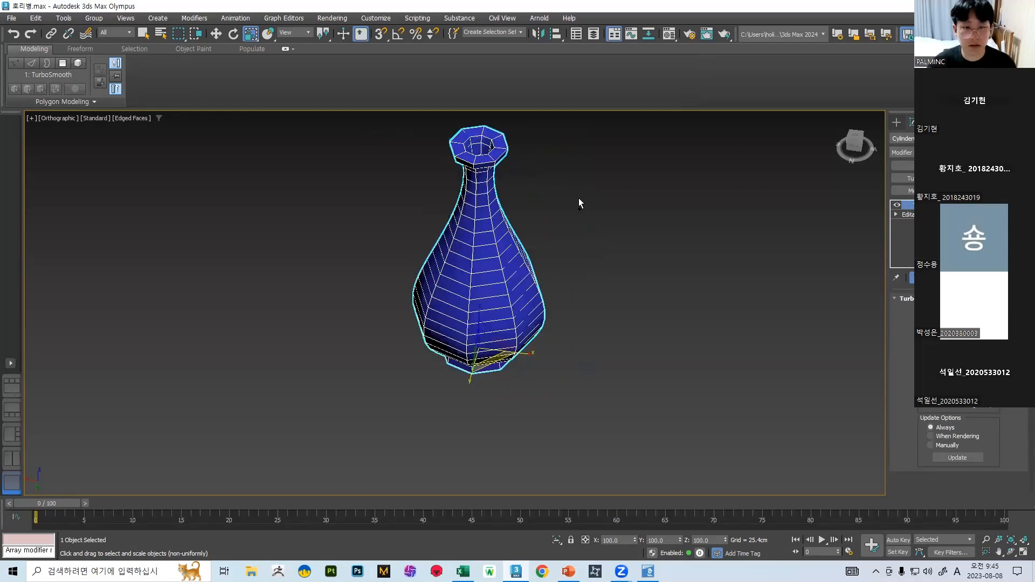
middle_click_drag(561, 237, 567, 169, "alt")
key("ctrl+z")
key("ctrl+z")
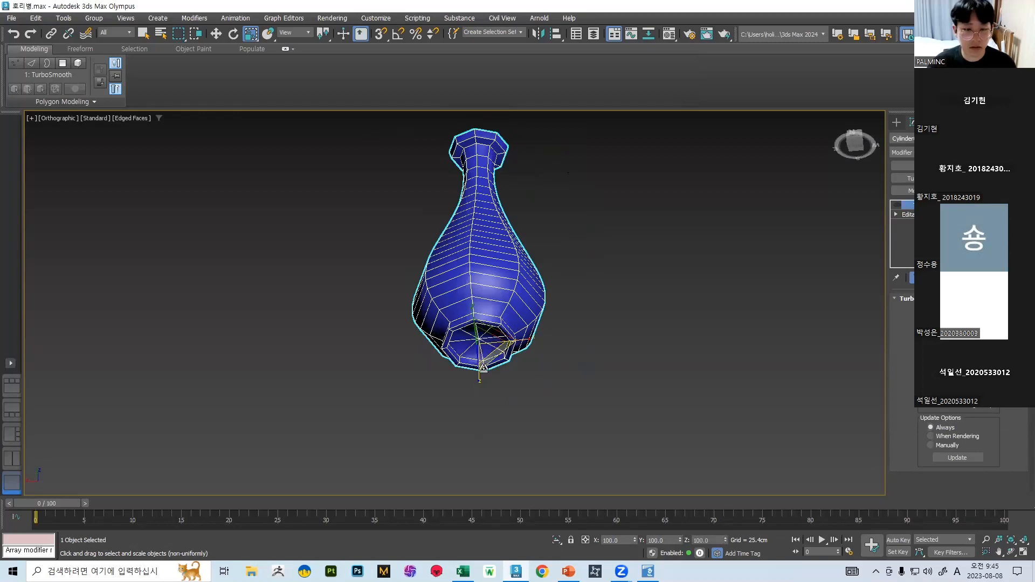
scroll(483, 366, "up", 5)
scroll(478, 354, "down", 2)
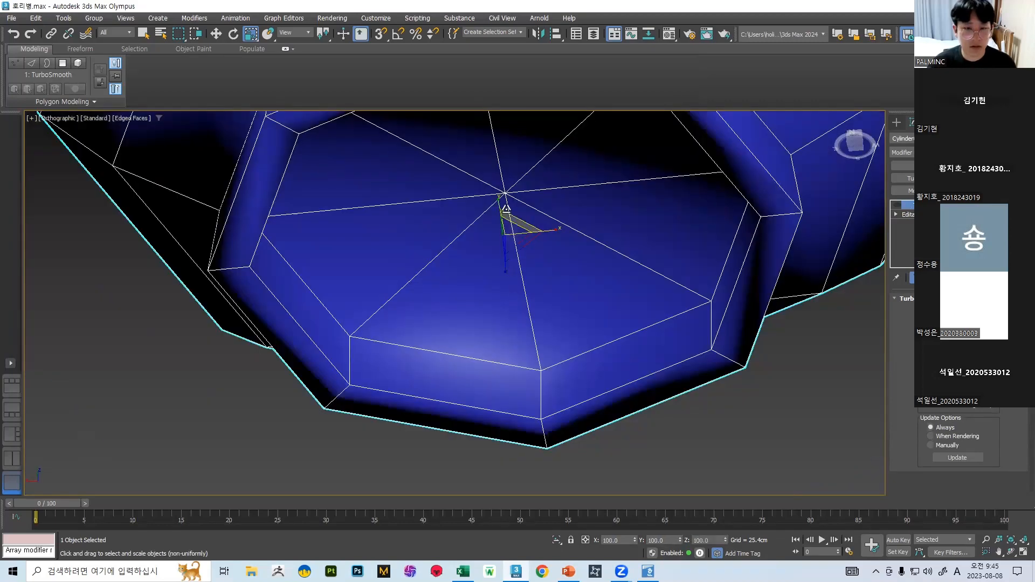
scroll(505, 210, "down", 5)
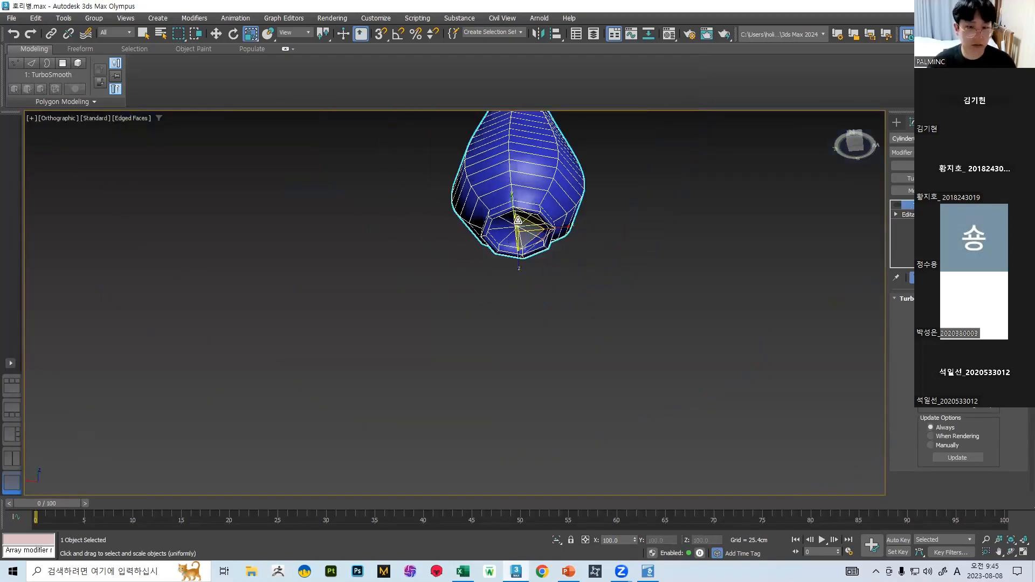
key("ctrl+z")
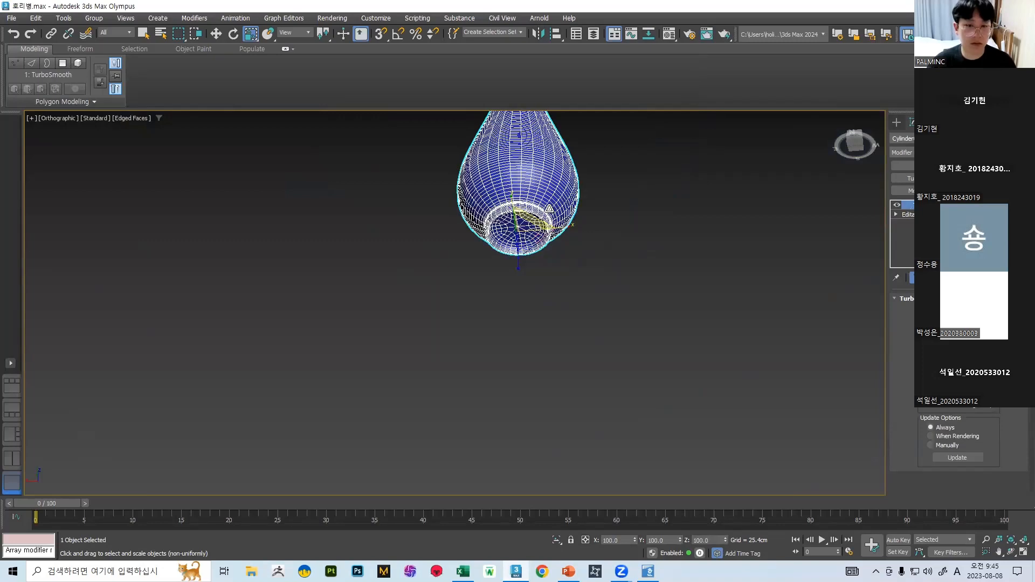
key("ctrl+z")
- Examine the inner and outer shells at the bottle's base in wireframe, see-through and shaded display
scroll(547, 226, "up", 5)
scroll(569, 259, "down", 5)
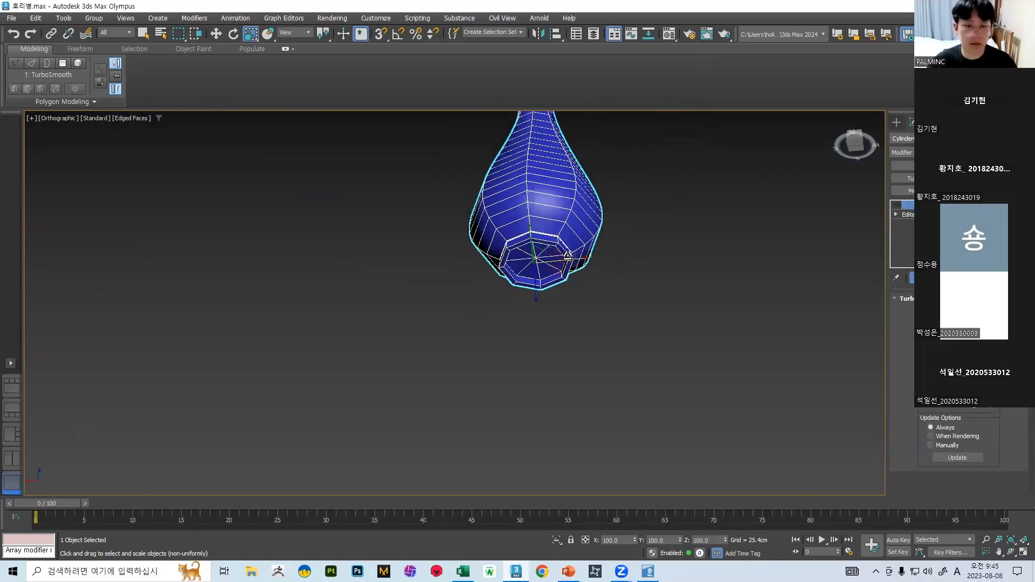
key("F3")
left_click_drag(569, 254, 558, 292, "alt")
middle_click_drag(559, 293, 544, 328, "alt")
scroll(549, 252, "up", 6)
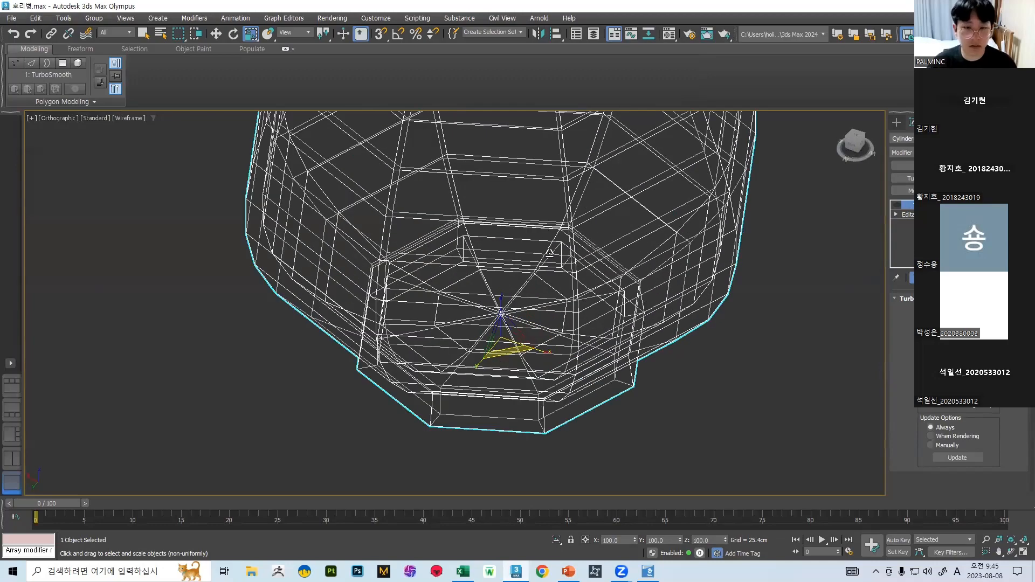
key("F3")
key("alt+x")
scroll(568, 273, "down", 3)
middle_click_drag(566, 272, 524, 237, "alt")
scroll(523, 237, "up", 4)
scroll(524, 238, "up", 3)
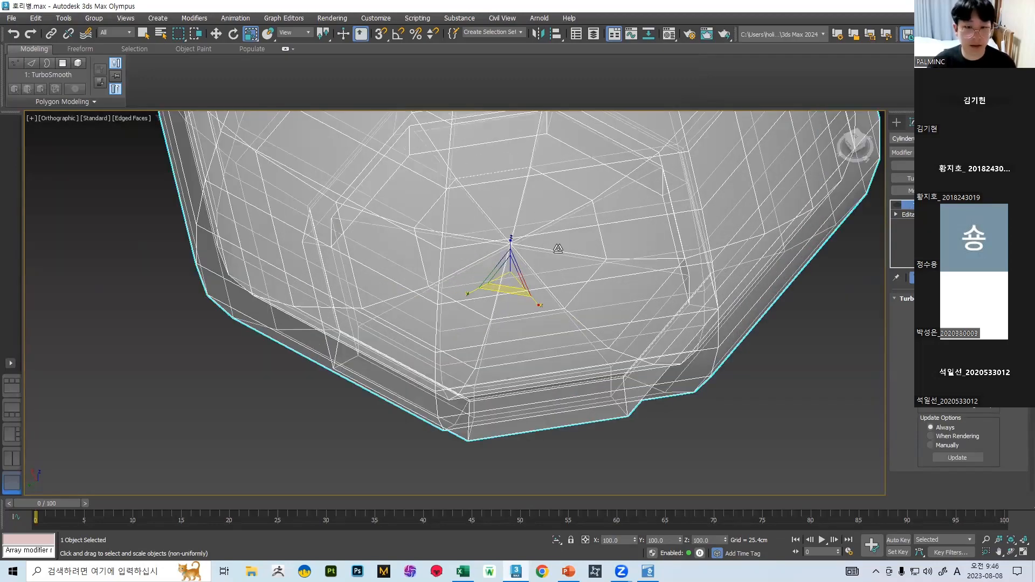
middle_click_drag(582, 331, 499, 231, "alt")
scroll(499, 231, "down", 3)
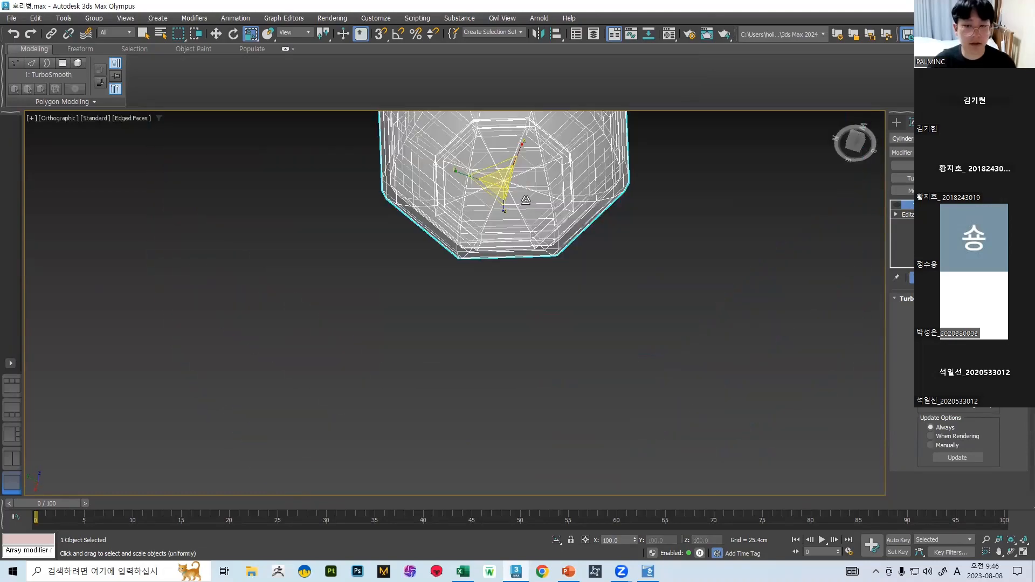
middle_click_drag(512, 317, 485, 261, "alt")
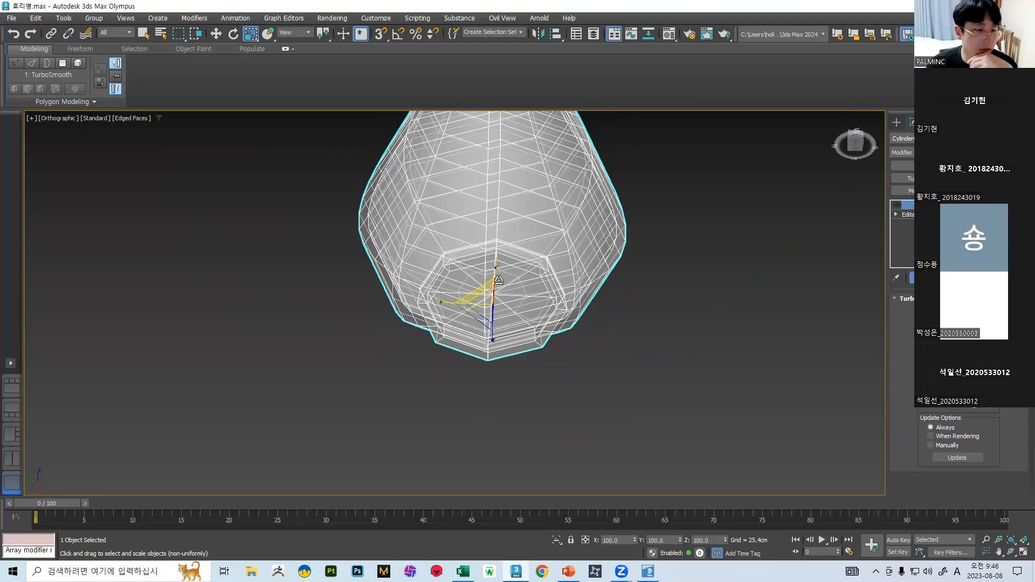
middle_click_drag(489, 306, 497, 329)
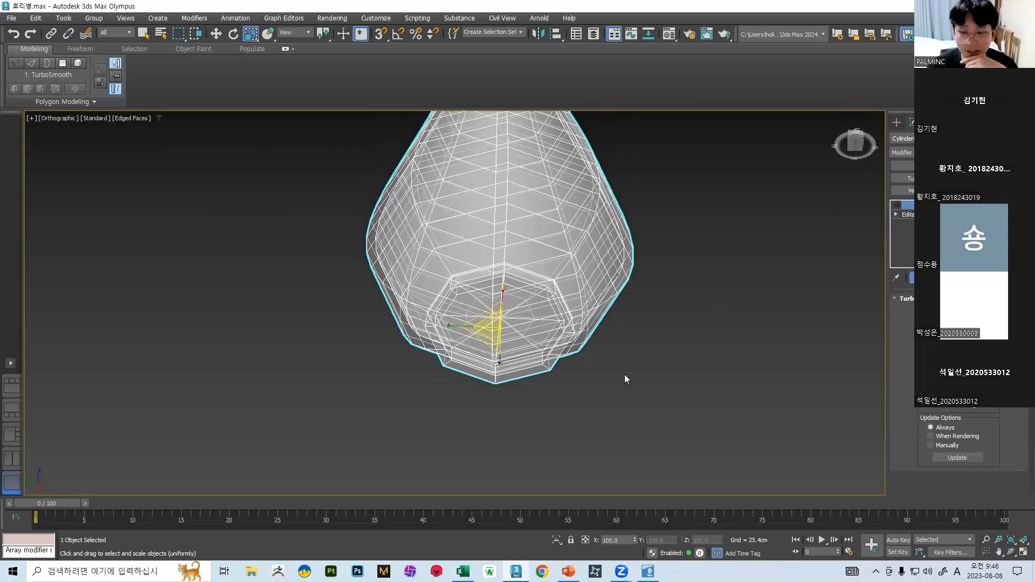
scroll(429, 354, "down", 3)
scroll(485, 312, "up", 5)
key("F3")
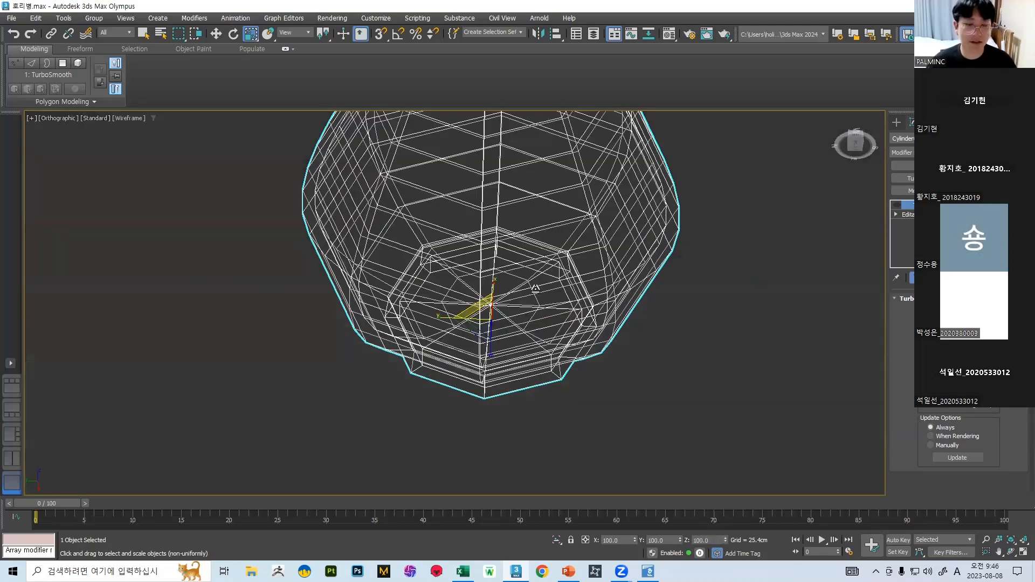
key("F3")
middle_click_drag(501, 337, 465, 341)
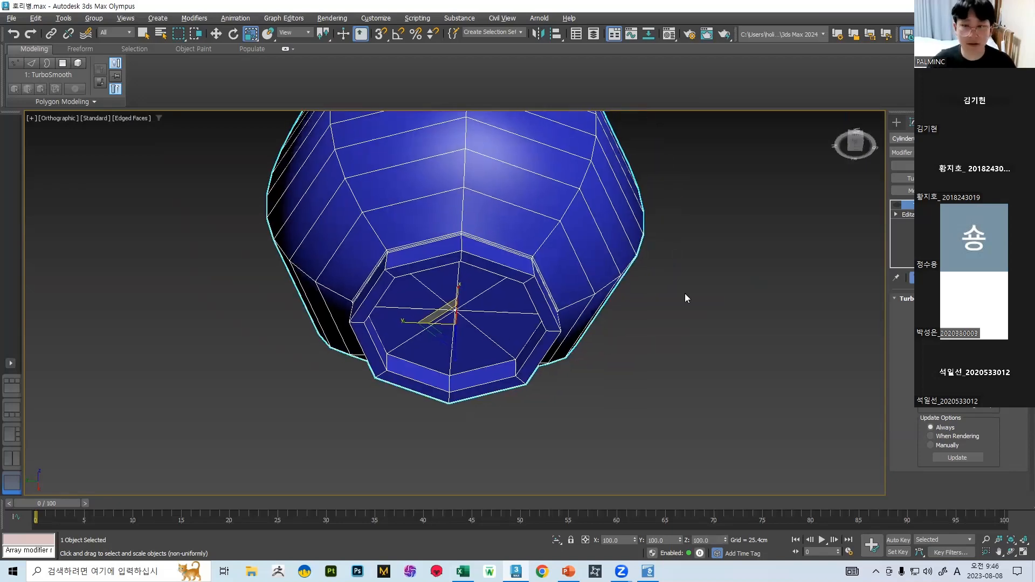
middle_click_drag(649, 272, 777, 258)
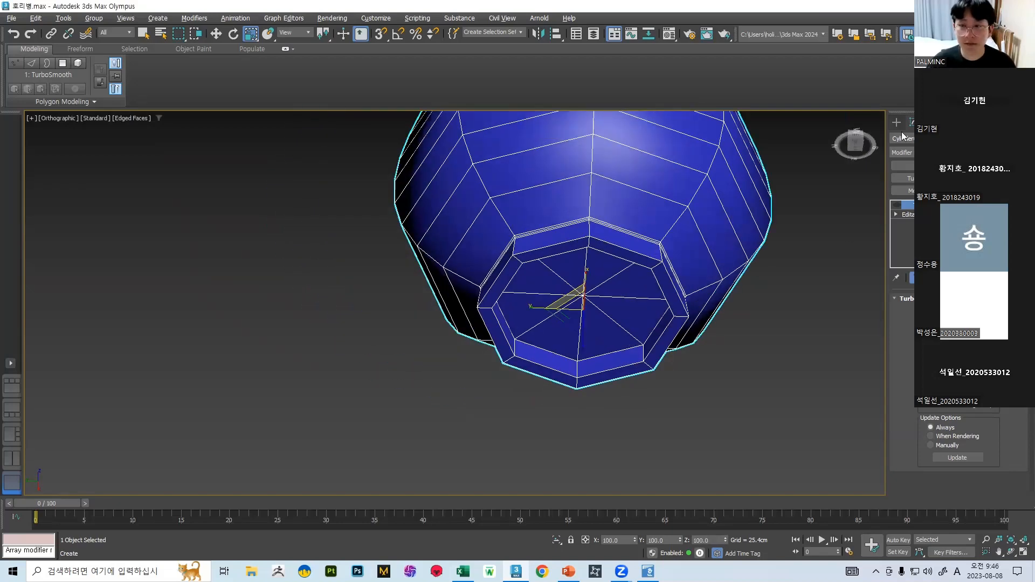
- Remove the TurboSmooth modifier from the bottle's modifier stack
left_click(896, 123)
left_click(909, 123)
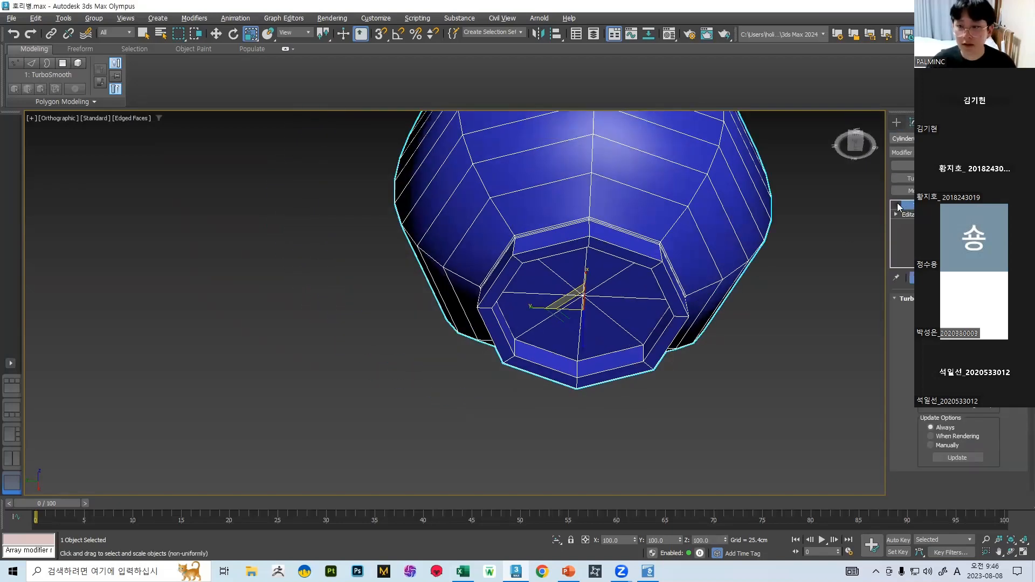
left_click(956, 278)
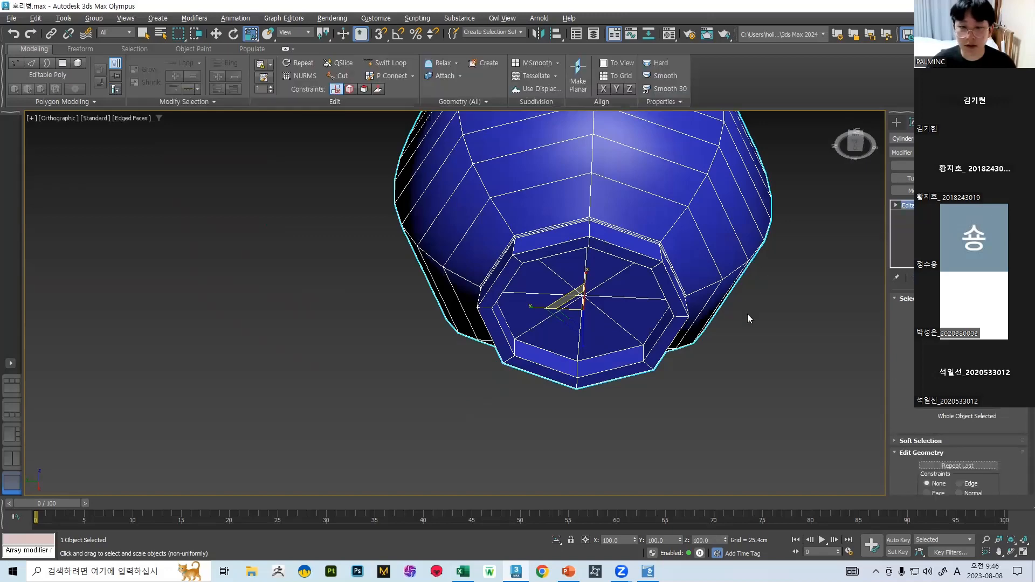
- Delete the centre vertex of the bottle's recessed outer base to open its bottom
middle_click_drag(747, 314, 715, 301)
scroll(592, 318, "up", 3)
scroll(541, 261, "up", 2)
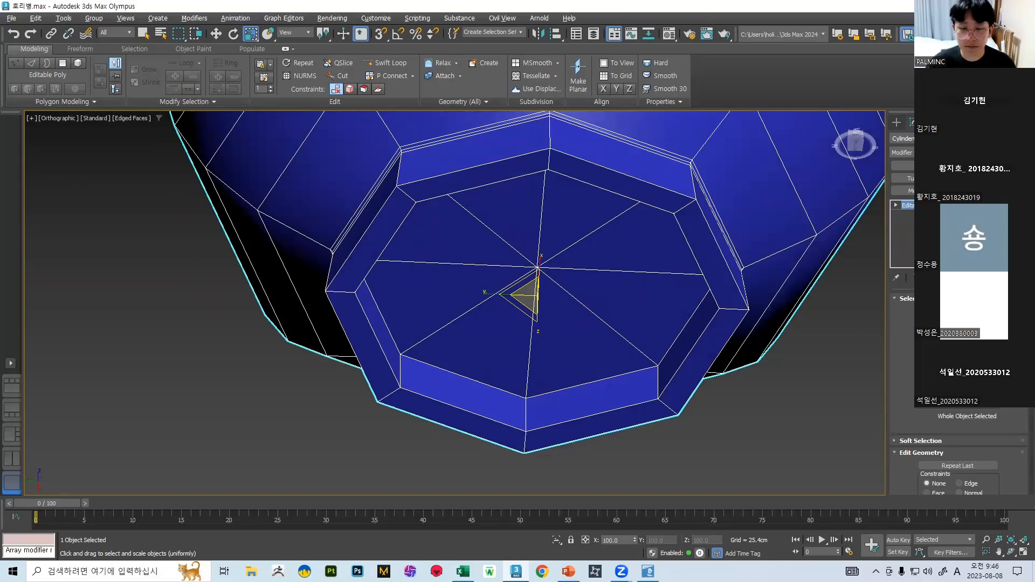
key("1")
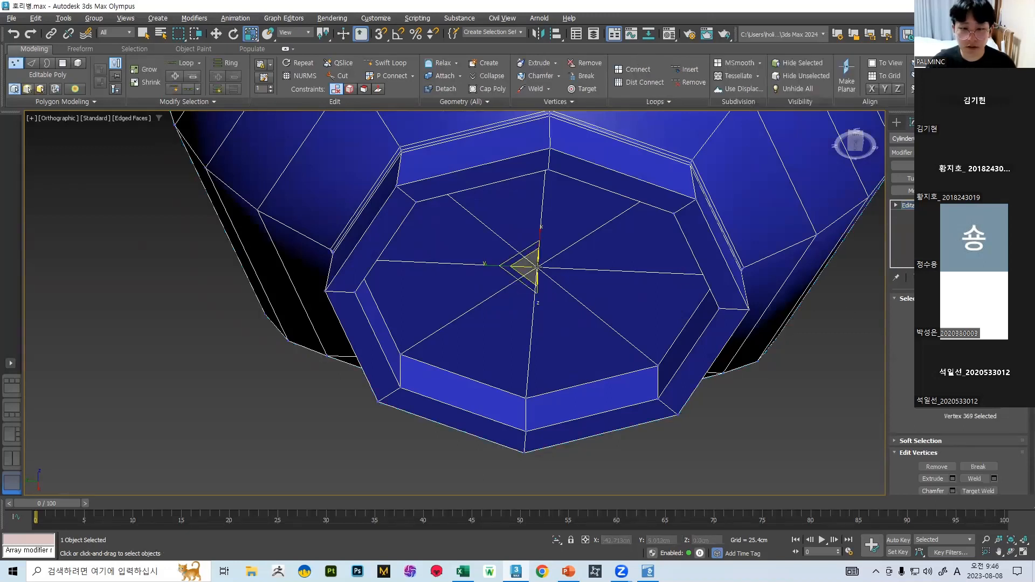
key("Delete")
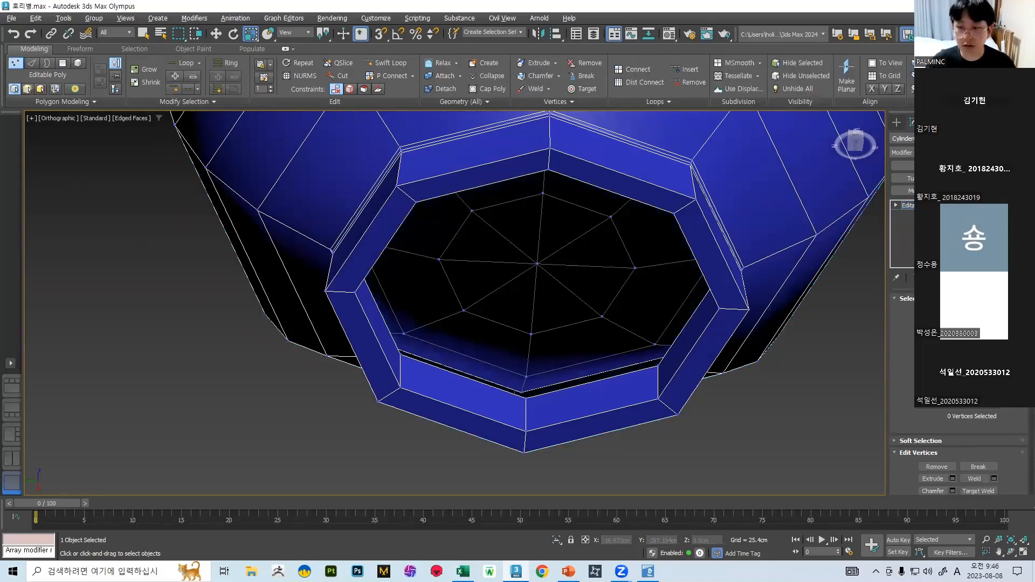
- Select the open border inside the bottle's foot ring and inspect the gap to the inner shell
middle_click_drag(563, 395, 598, 447, "alt")
key("3")
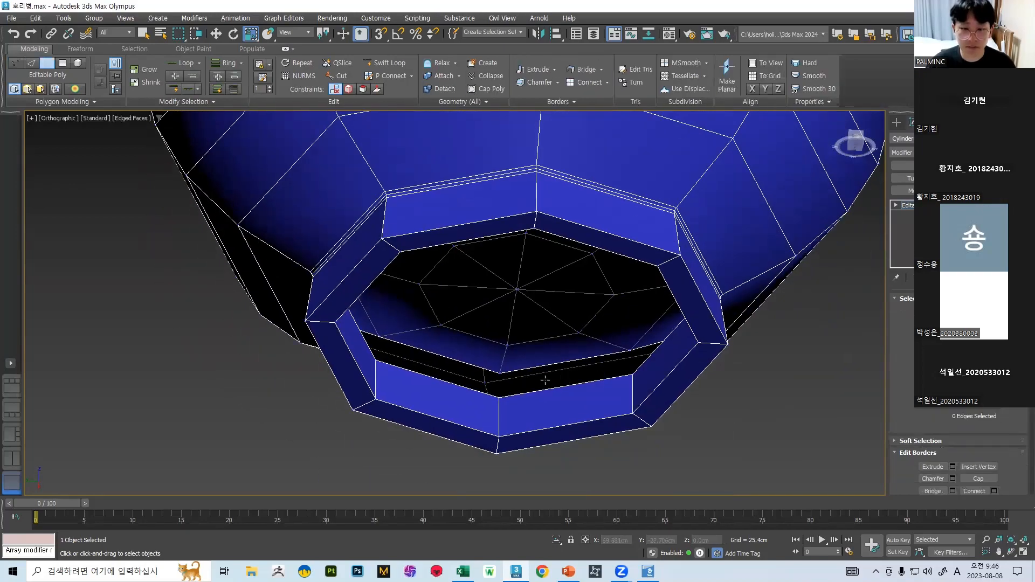
left_click(541, 388)
middle_click_drag(830, 316, 582, 203, "alt")
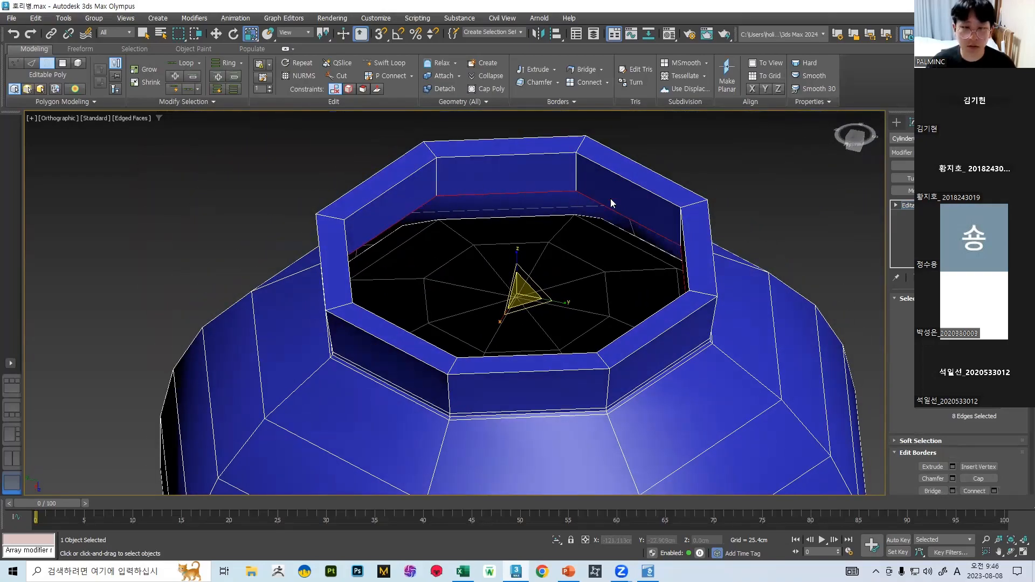
middle_click_drag(684, 260, 663, 384, "alt")
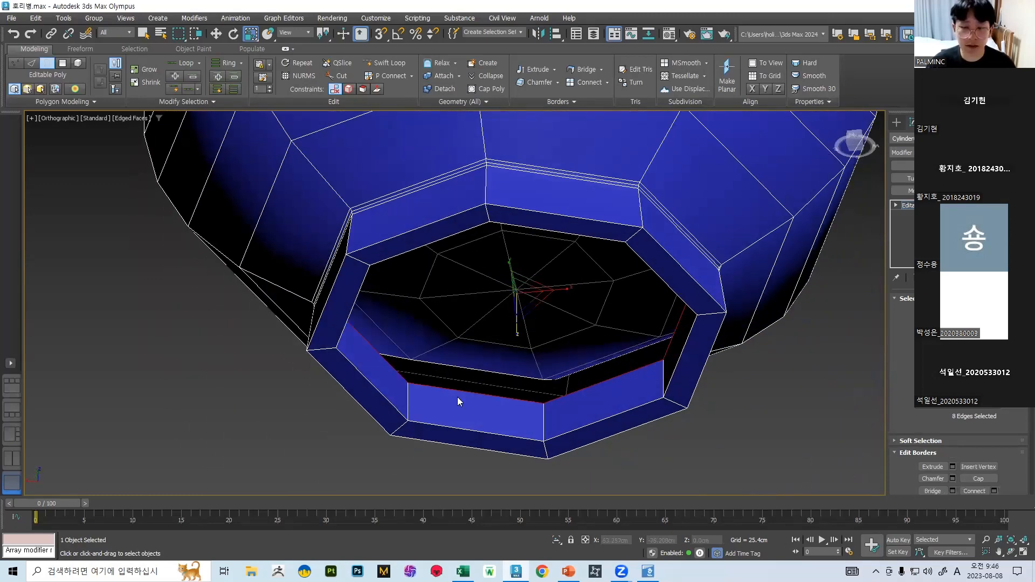
middle_click_drag(663, 371, 641, 240, "alt")
middle_click_drag(594, 311, 655, 313, "alt")
- Select the eight-edge loop around the inside of the bottle's foot ring at edge level
key("2")
middle_click_drag(573, 389, 576, 366, "alt")
double_click(607, 422)
scroll(601, 412, "down", 6)
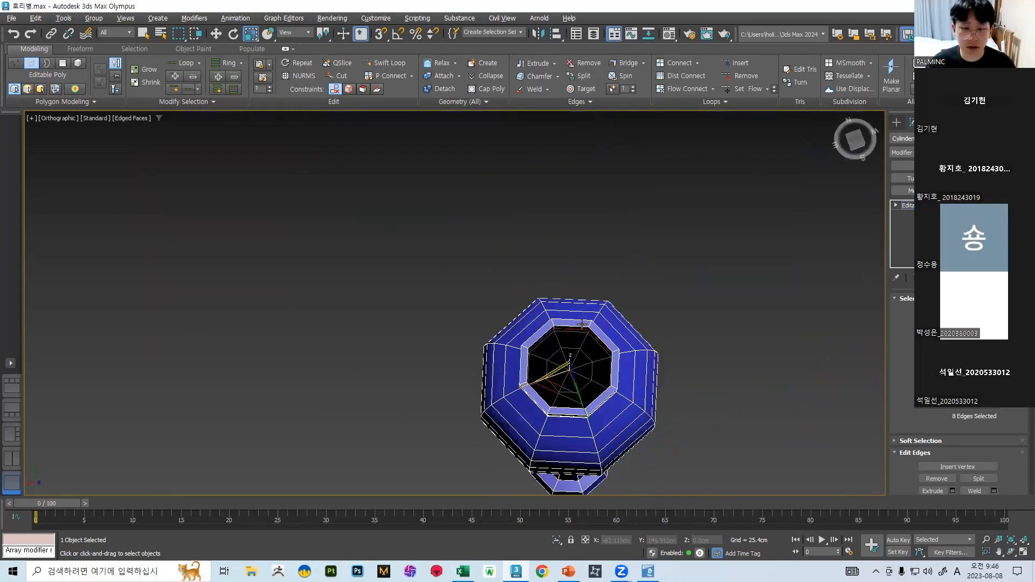
scroll(598, 377, "up", 6)
middle_click_drag(596, 417, 547, 236, "alt")
left_click(586, 405)
left_click(525, 388, "ctrl")
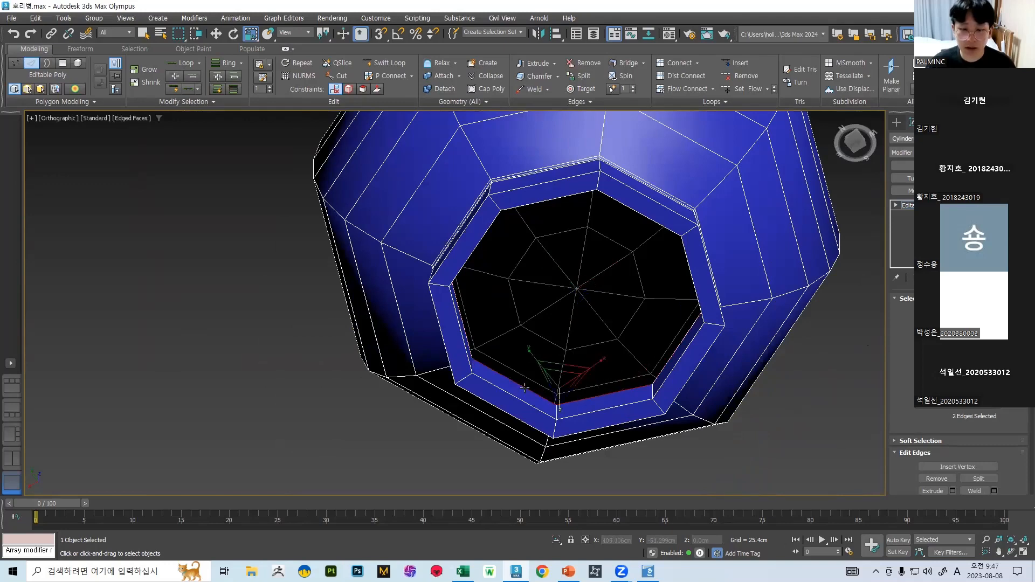
left_click(472, 350)
double_click(483, 366)
middle_click_drag(498, 366, 582, 360, "alt")
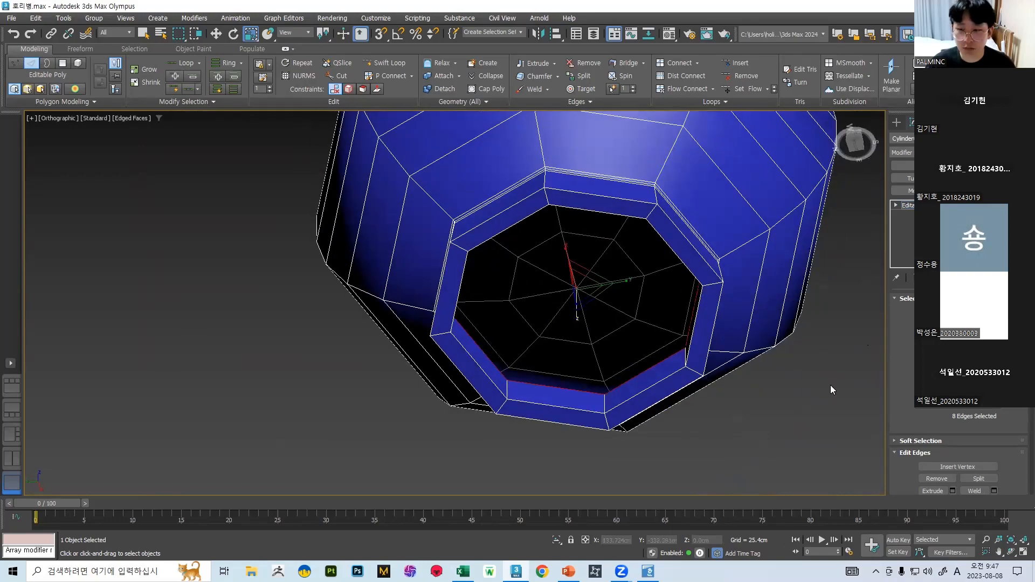
- Try to extend new faces inward from the foot ring's inner edge loop by scaling, and undo the result
left_click(731, 436)
left_click(639, 374)
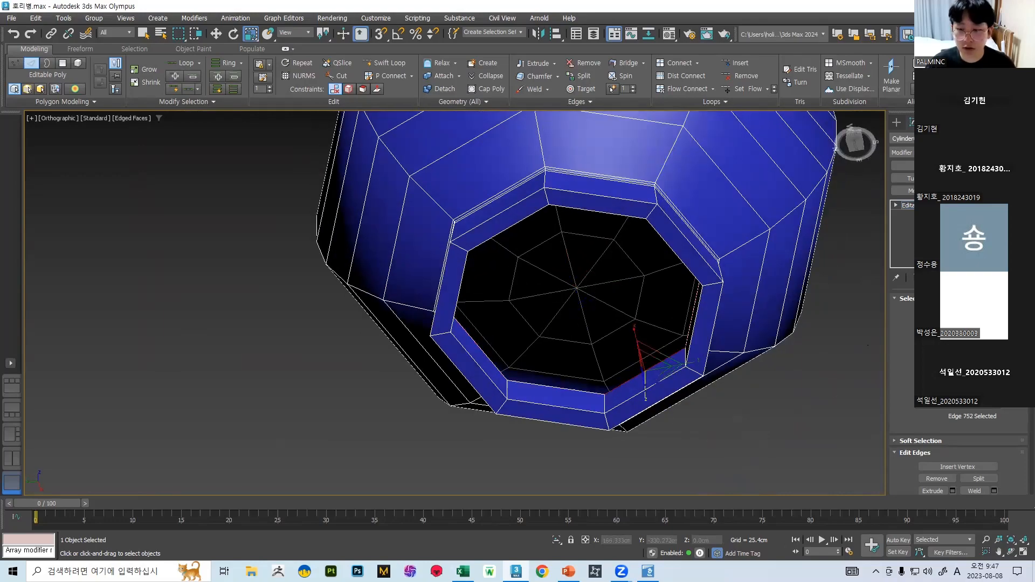
middle_click_drag(642, 375, 561, 323, "alt")
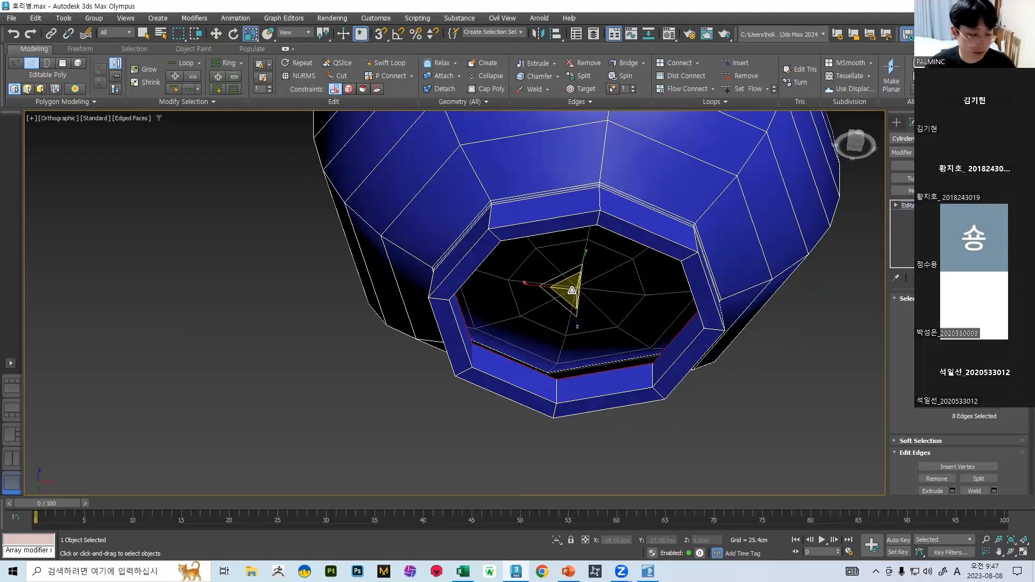
left_click_drag(567, 287, 557, 396)
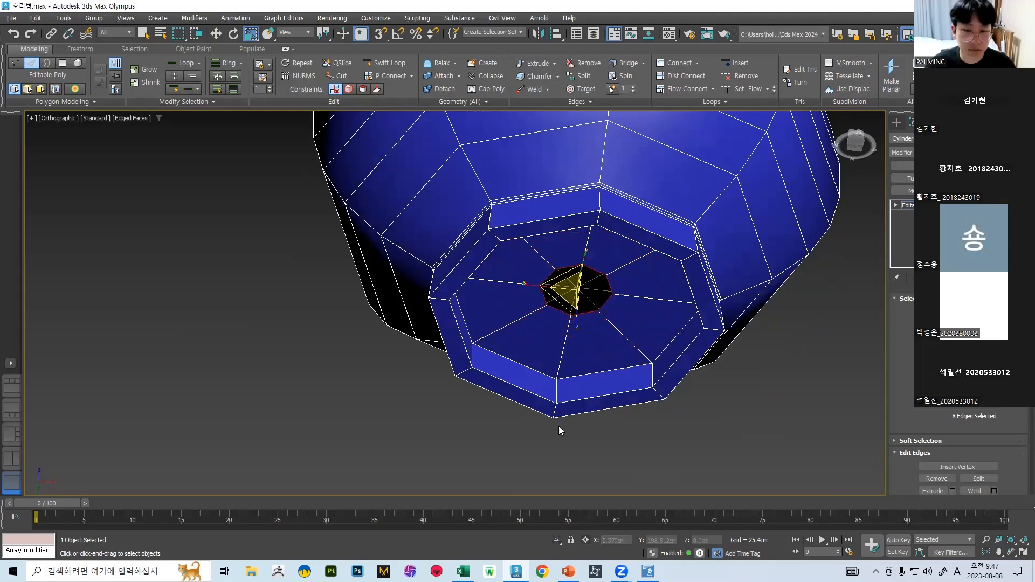
key("ctrl+z")
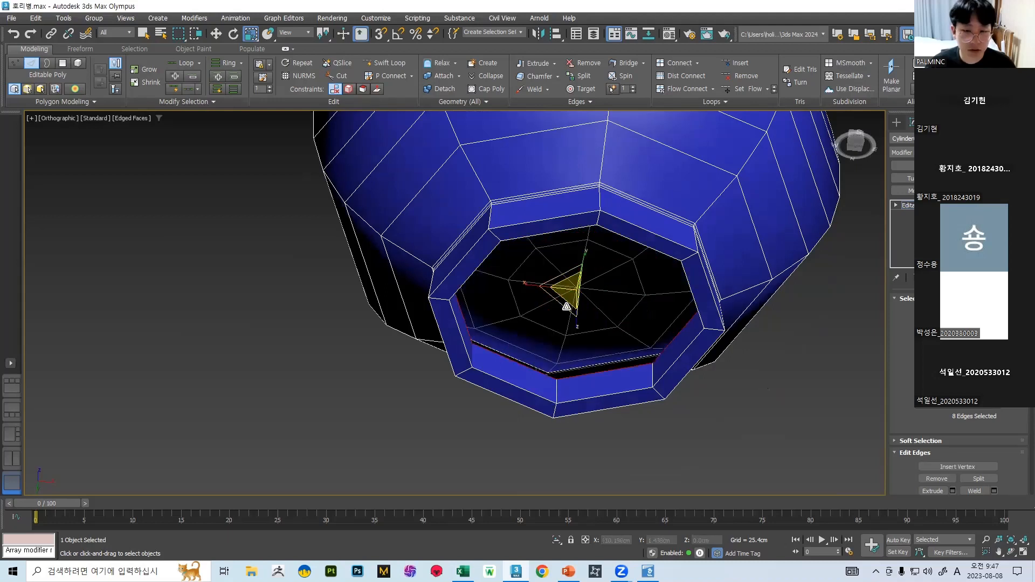
- Examine the opened base, foot ring and inner shell of the bottle from below and from the side
middle_click_drag(606, 303, 610, 251, "alt")
scroll(611, 251, "down", 5)
scroll(625, 237, "up", 7)
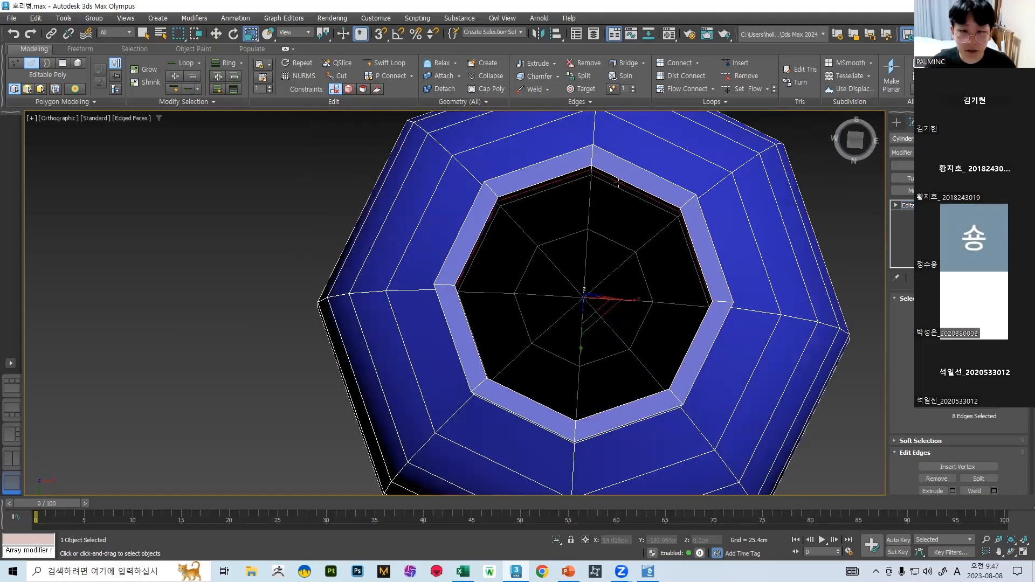
middle_click_drag(540, 330, 557, 351, "alt")
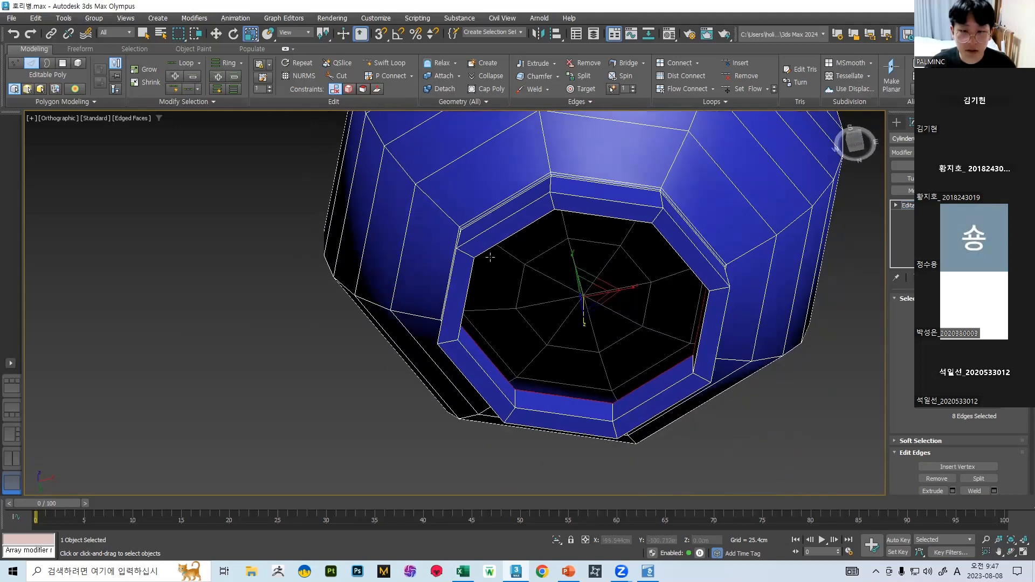
scroll(671, 285, "down", 3)
middle_click_drag(675, 264, 471, 294, "alt")
scroll(733, 223, "down", 6)
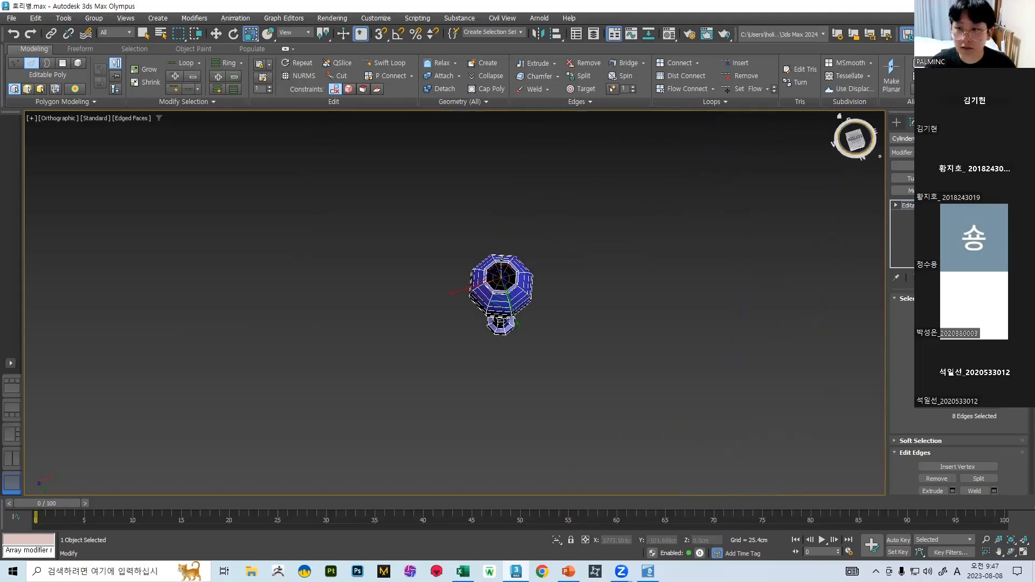
left_click(896, 123)
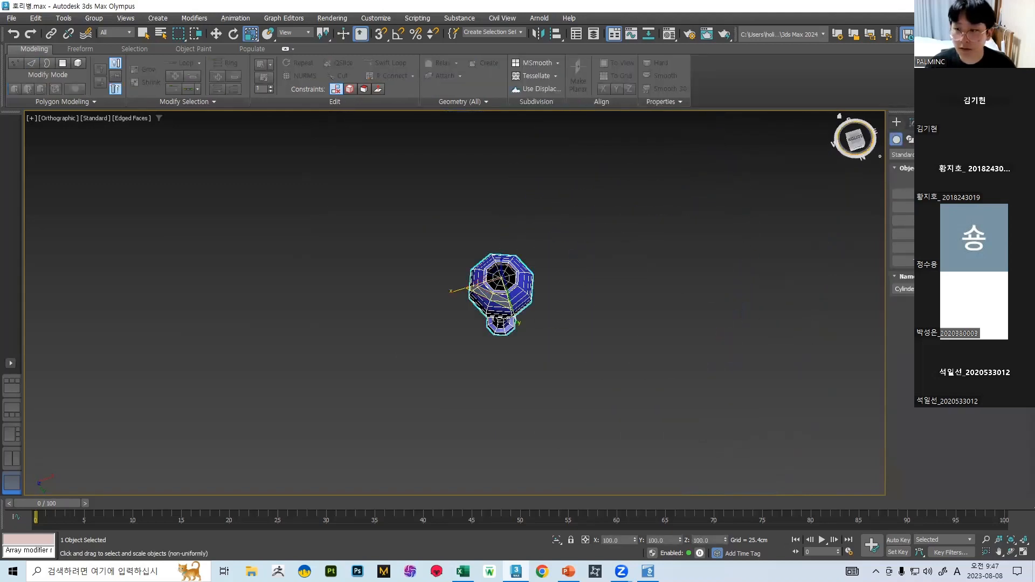
scroll(477, 275, "up", 5)
left_click(910, 123)
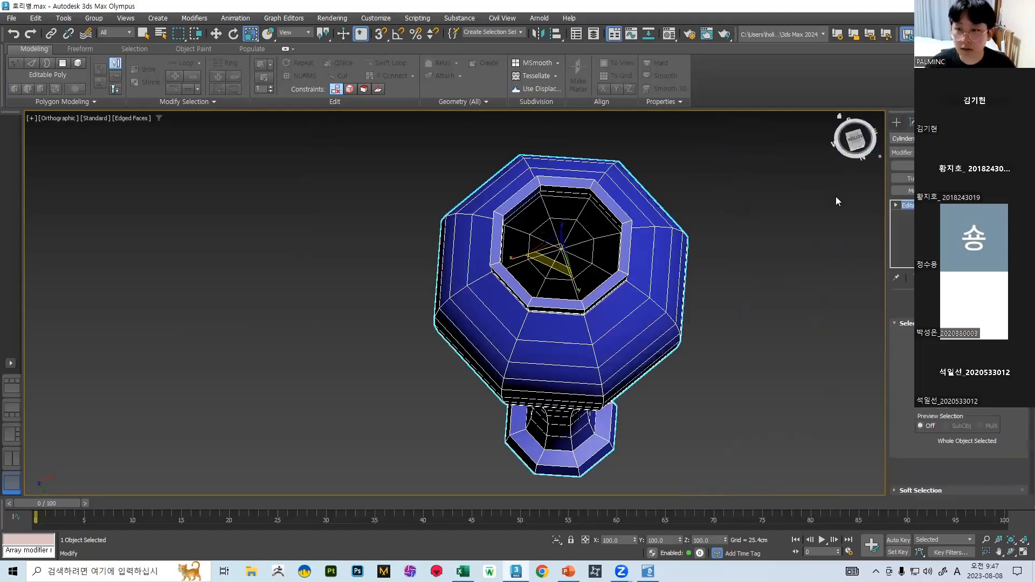
middle_click_drag(620, 245, 562, 278, "alt")
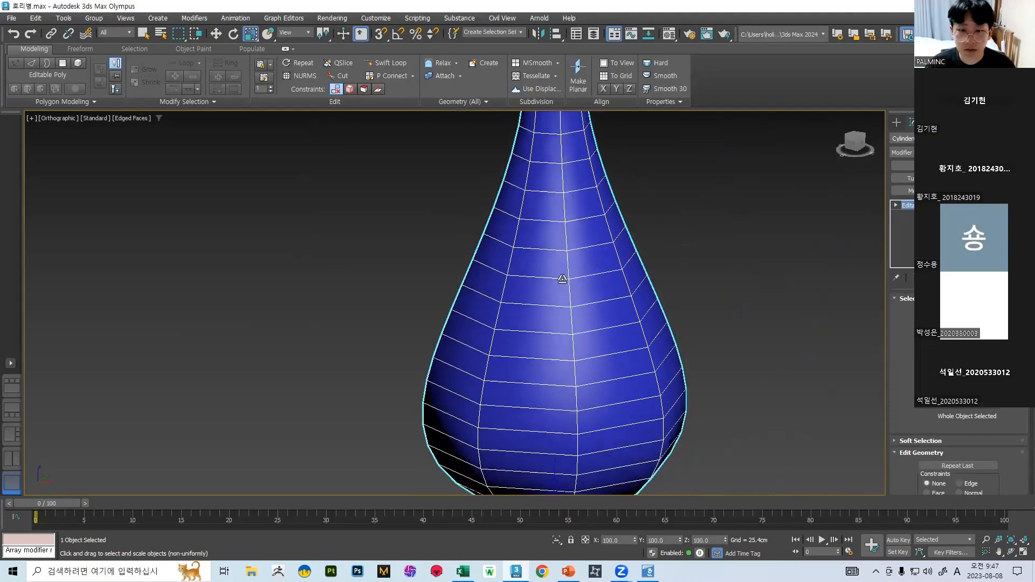
middle_click_drag(602, 415, 576, 195, "alt")
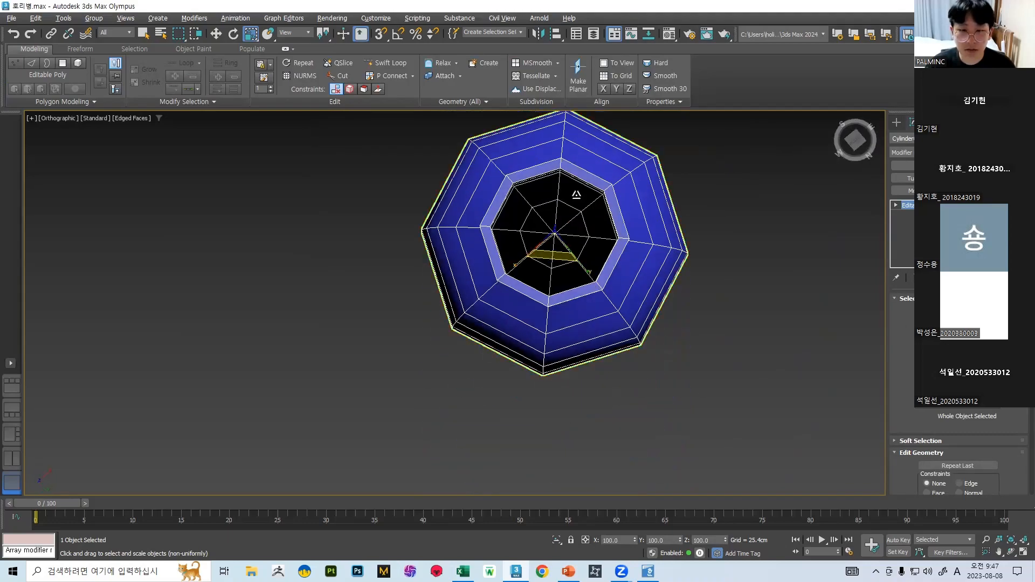
scroll(613, 178, "up", 6)
scroll(639, 145, "up", 4)
middle_click_drag(649, 172, 667, 316)
scroll(668, 316, "down", 2)
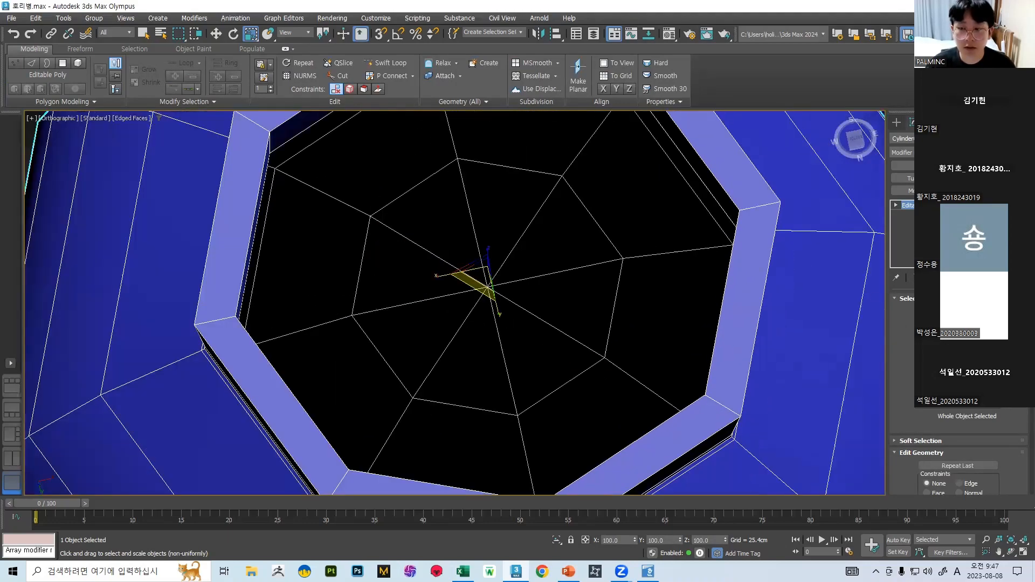
- Compare the border selection with the vertex selection around the foot ring's inner opening
key("3")
scroll(637, 200, "down", 4)
middle_click_drag(632, 179, 662, 215, "alt")
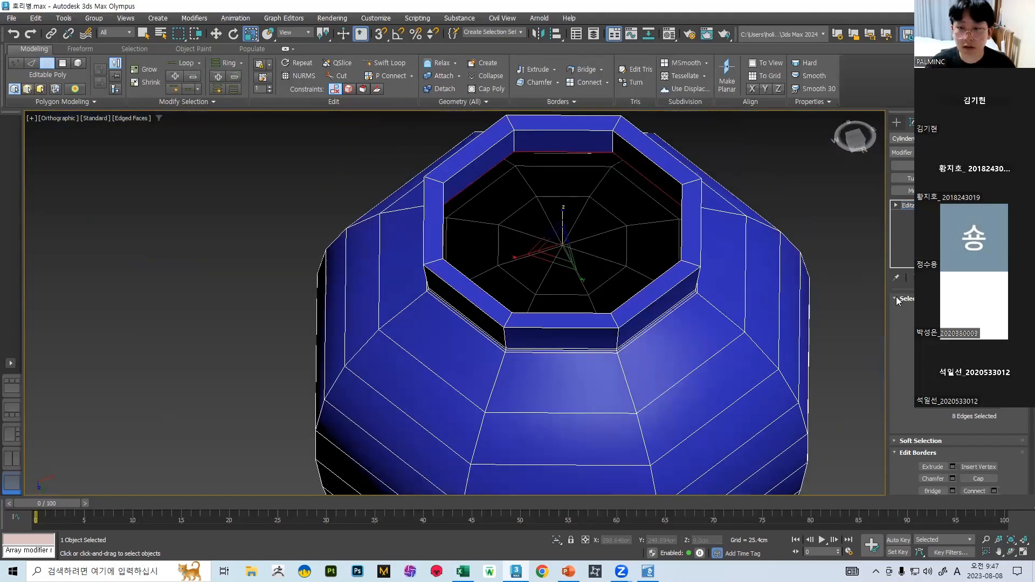
key("1")
key("3")
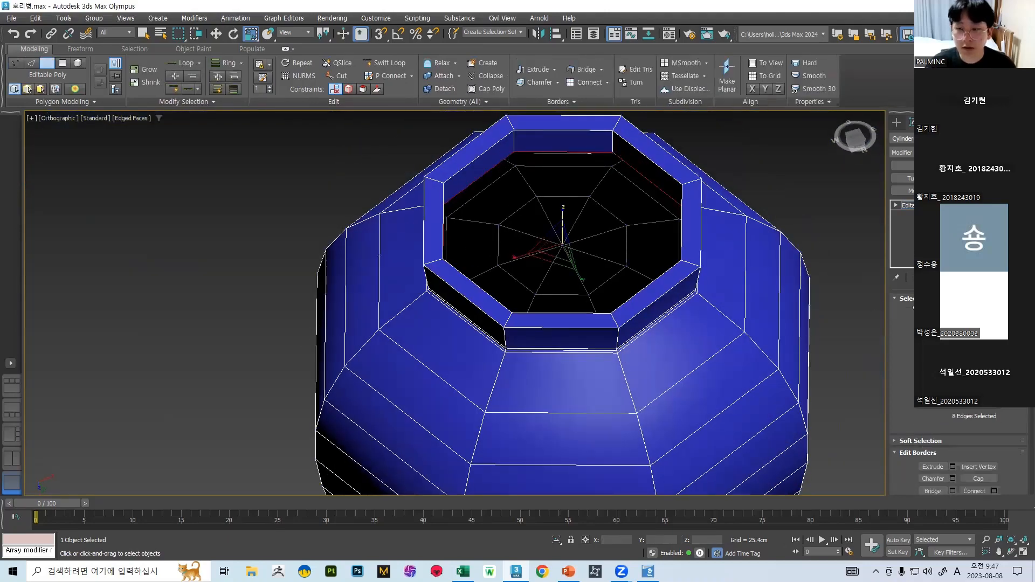
key("1")
middle_click_drag(626, 213, 545, 317, "alt")
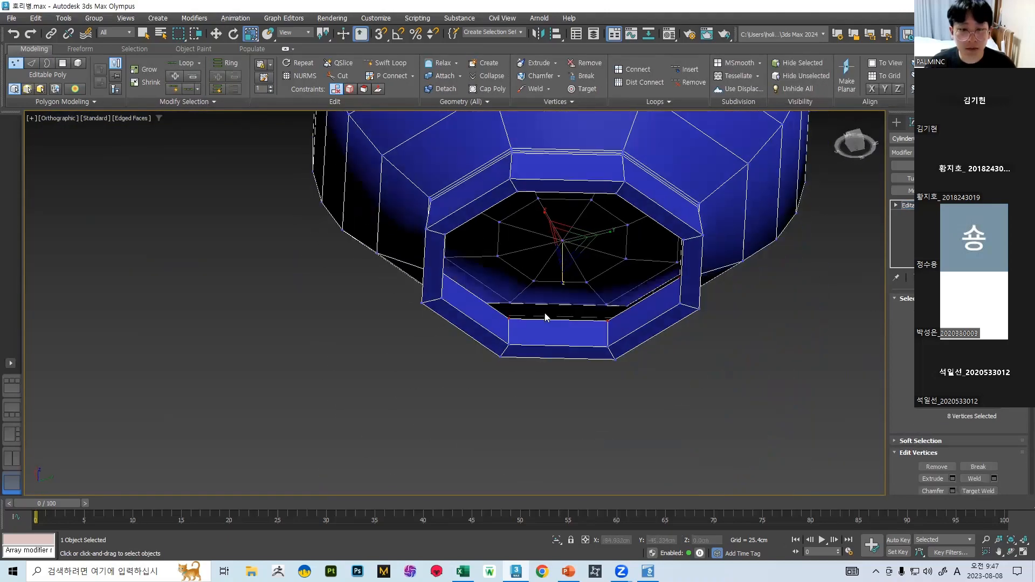
- Try scaling the eight vertices of the foot ring's inner opening towards the centre, and cancel the scaling
middle_click_drag(630, 306, 639, 138, "alt")
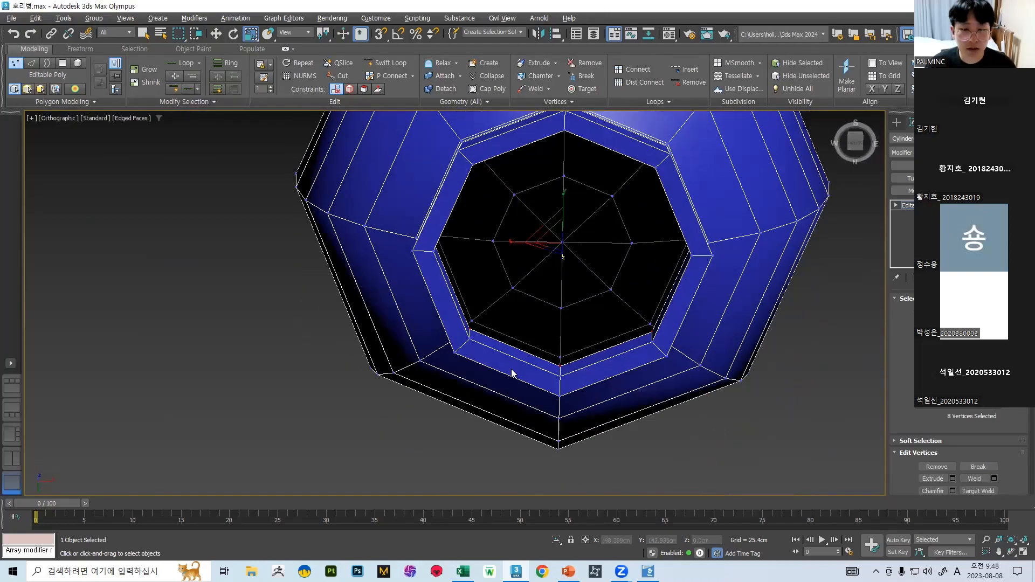
middle_click_drag(655, 199, 667, 120, "alt")
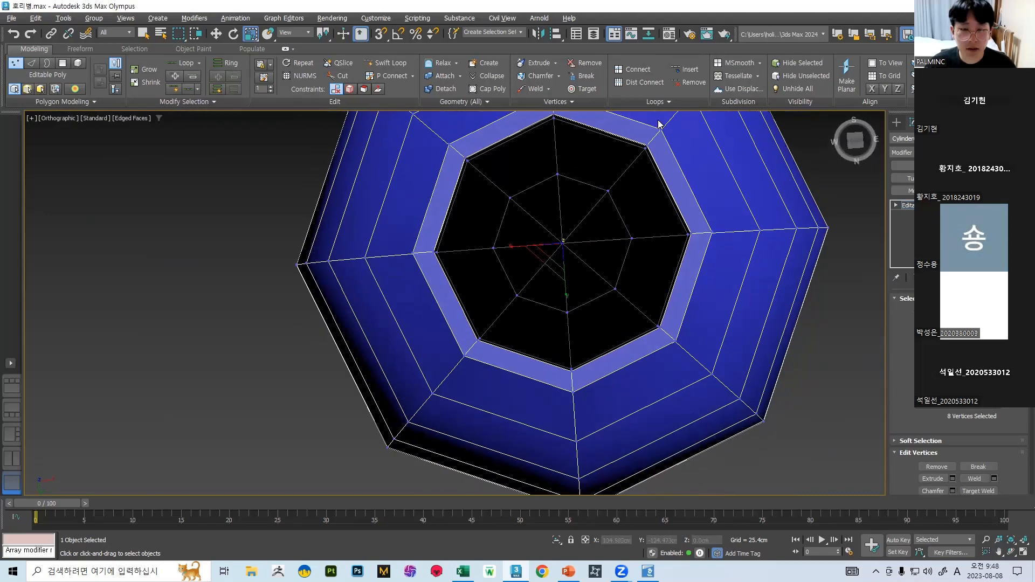
middle_click_drag(639, 353, 624, 215, "alt")
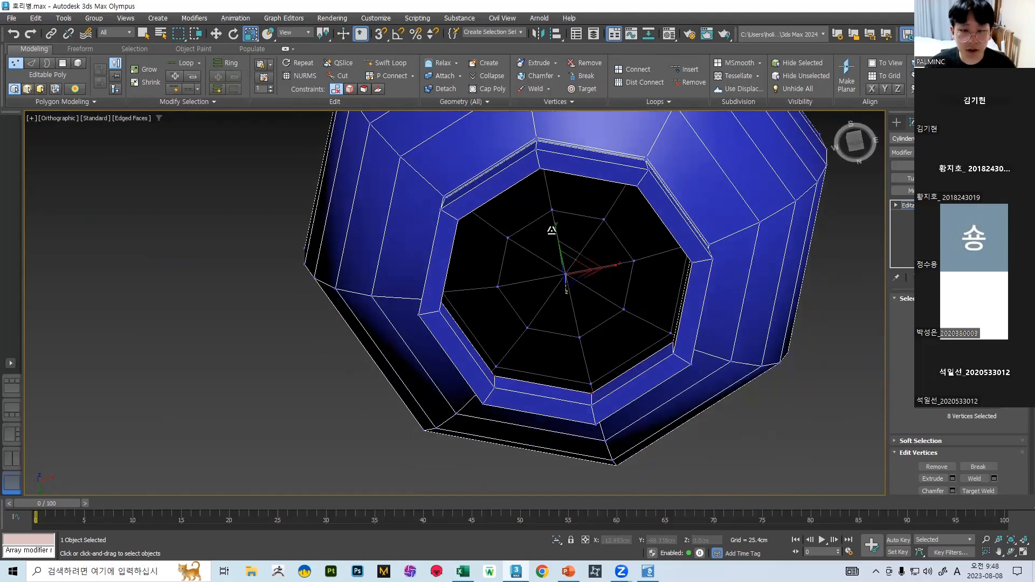
middle_click_drag(566, 278, 484, 261, "alt")
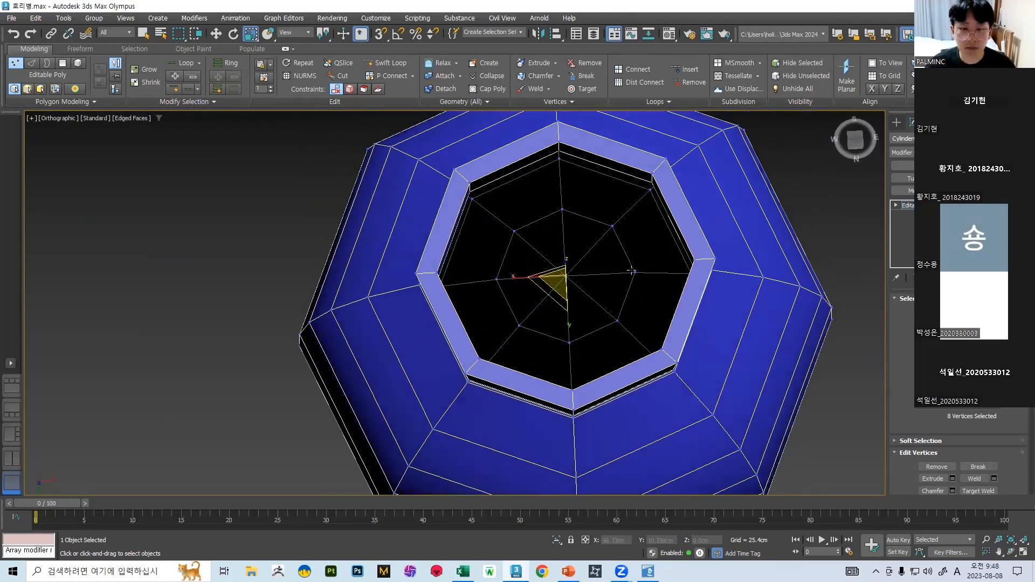
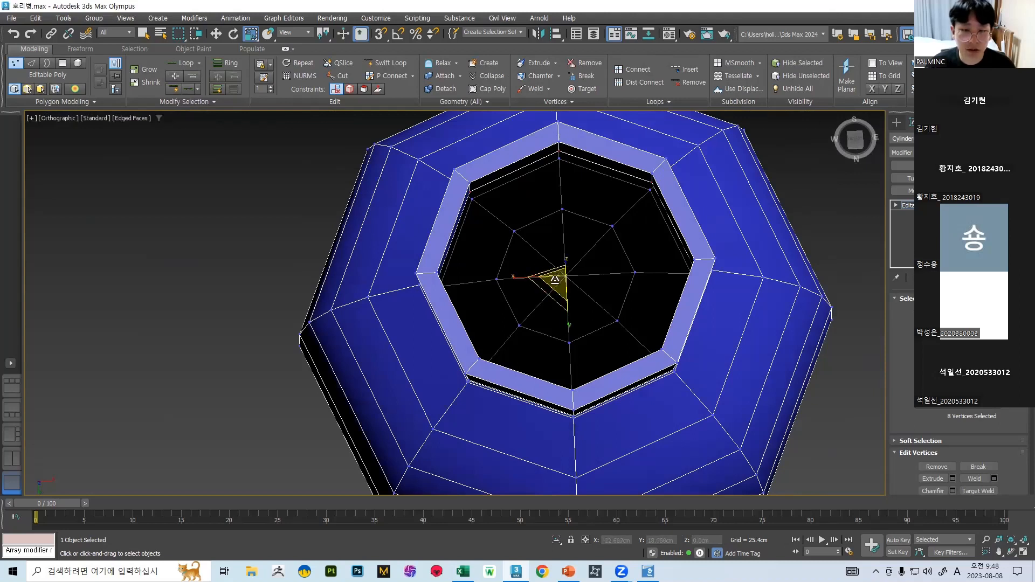
left_click_drag(554, 279, 516, 323)
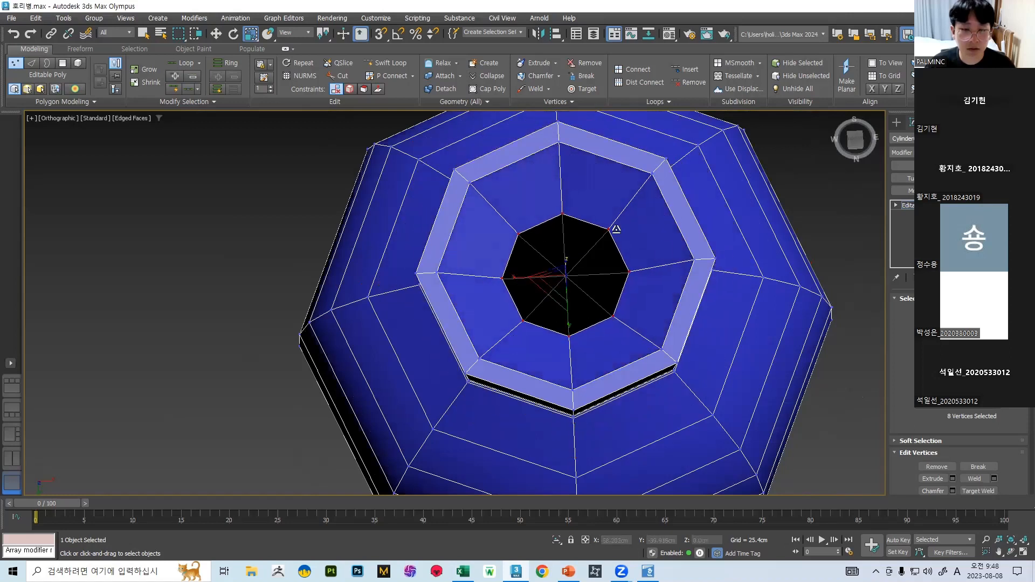
left_click_drag(548, 263, 565, 278)
right_click(566, 277)
- Try to move a single vertex of the foot ring's inner opening vertically towards the ring's rim
middle_click_drag(578, 242, 547, 230, "alt")
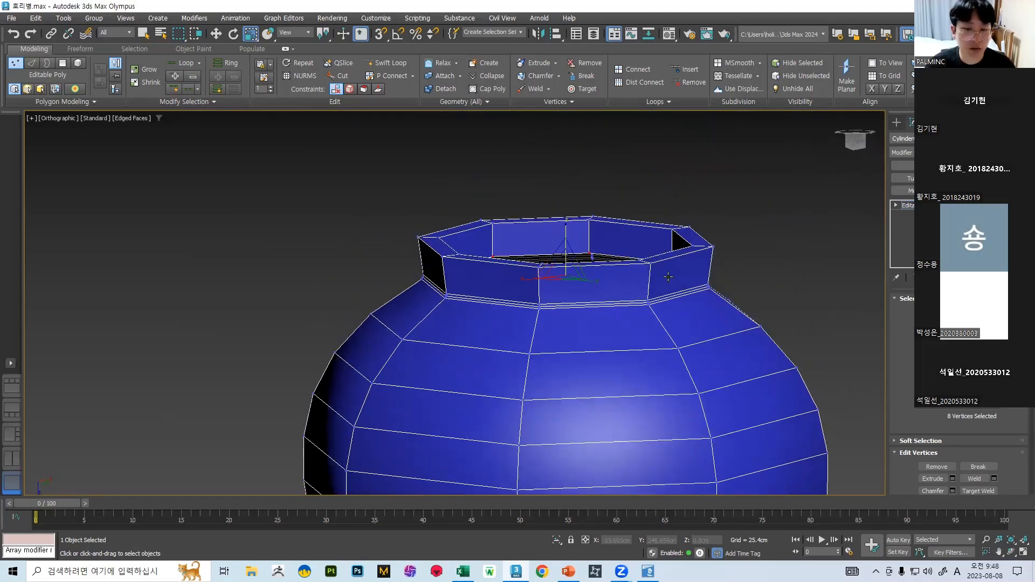
middle_click_drag(607, 259, 615, 340, "alt")
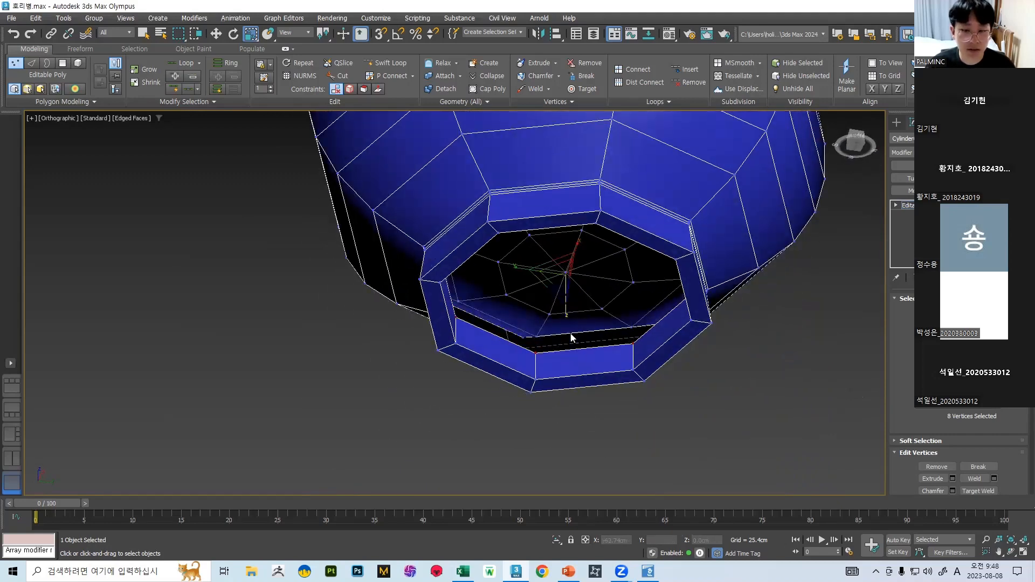
left_click(534, 353)
key("w")
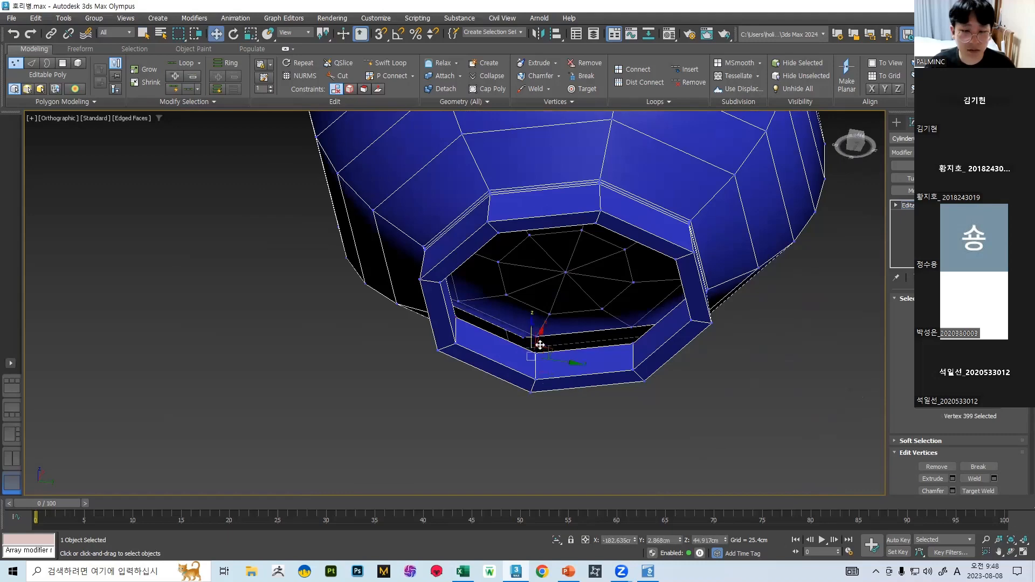
left_click(570, 403)
left_click(532, 354)
middle_click_drag(576, 341, 553, 376, "alt")
scroll(553, 376, "up", 6)
left_click(570, 303)
scroll(605, 290, "down", 6)
middle_click_drag(605, 290, 605, 266, "alt")
left_click_drag(597, 270, 597, 294)
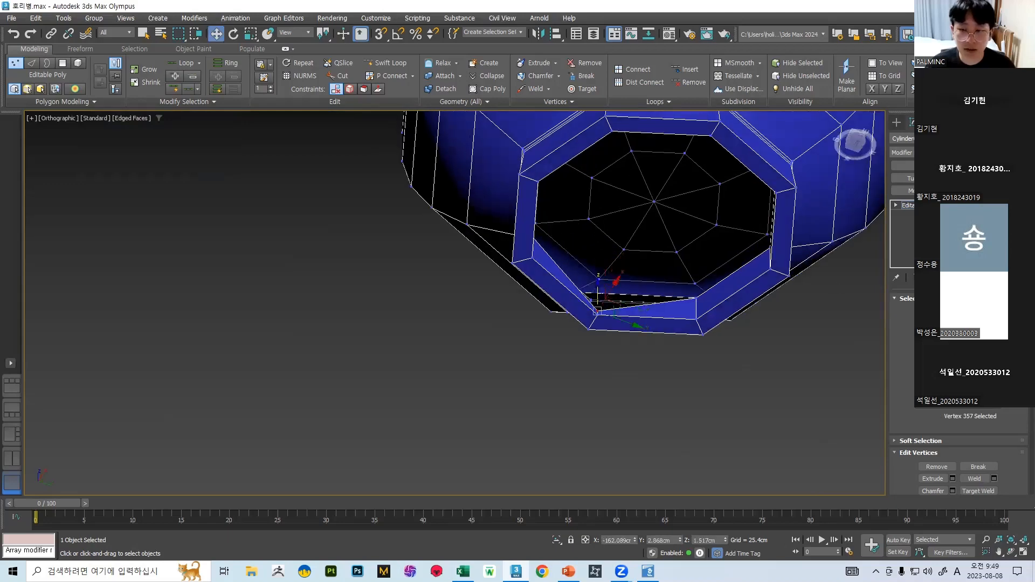
- Check the border selection, try scaling the displaced vertex, and undo both the scaling and the vertex move
key("3")
left_click(678, 304)
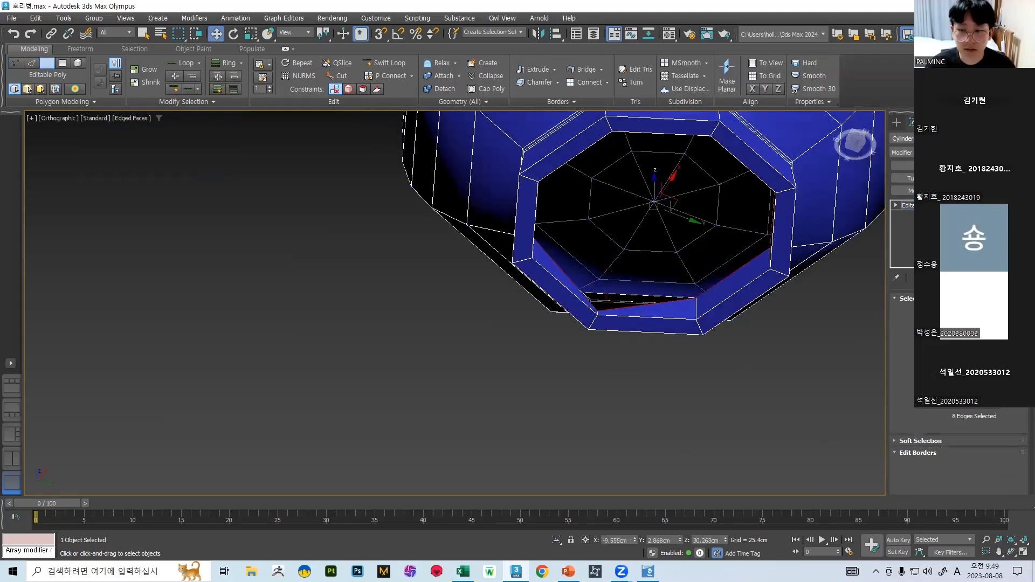
key("1")
middle_click_drag(661, 250, 654, 243, "alt")
key("r")
left_click_drag(653, 241, 636, 346)
key("ctrl+z")
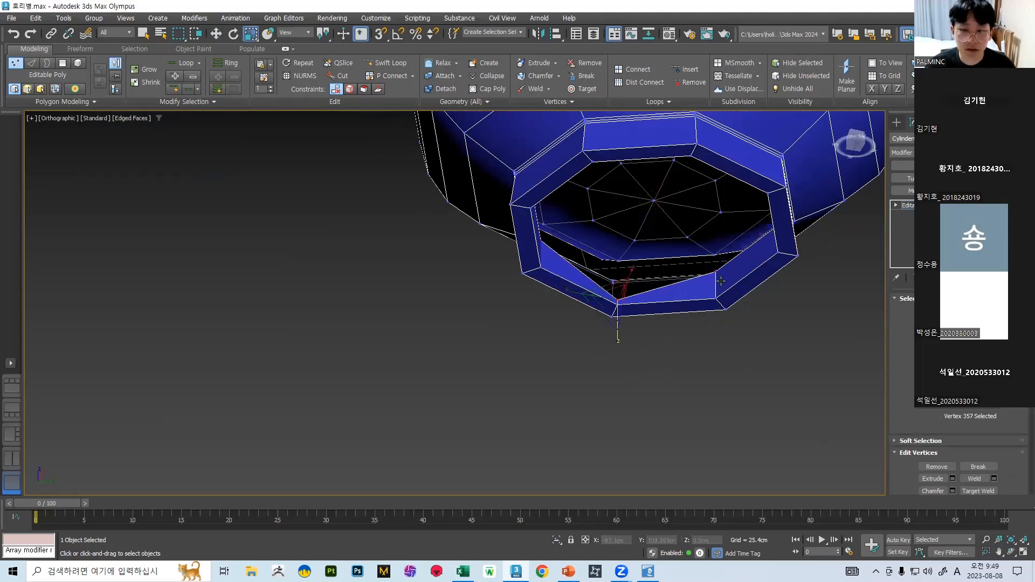
key("ctrl+z")
- Select the open border inside the foot ring and extend a ring of new faces towards the centre by scaling it inward
middle_click_drag(596, 270, 572, 370, "alt")
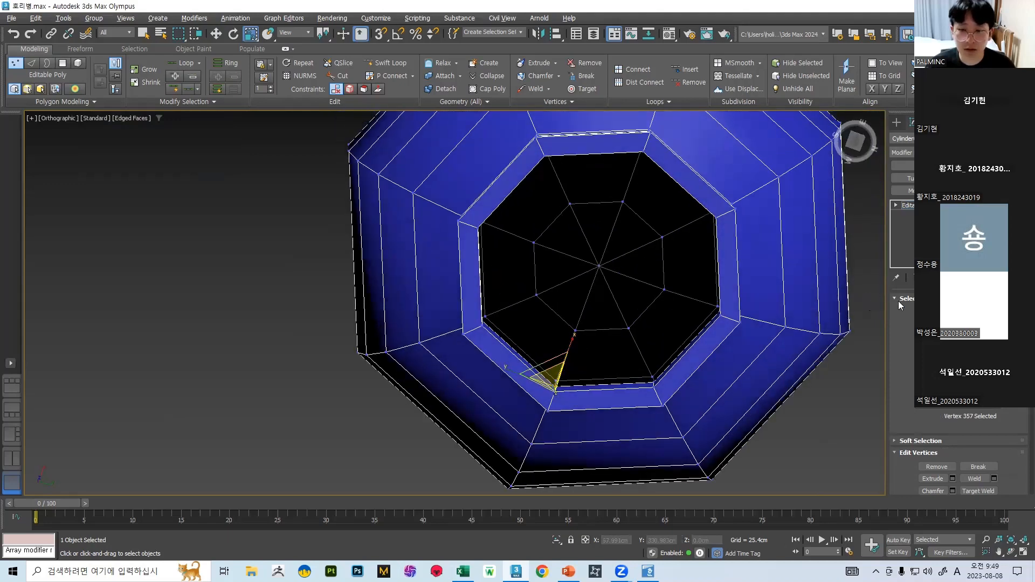
middle_click_drag(790, 269, 754, 221, "alt")
key("3")
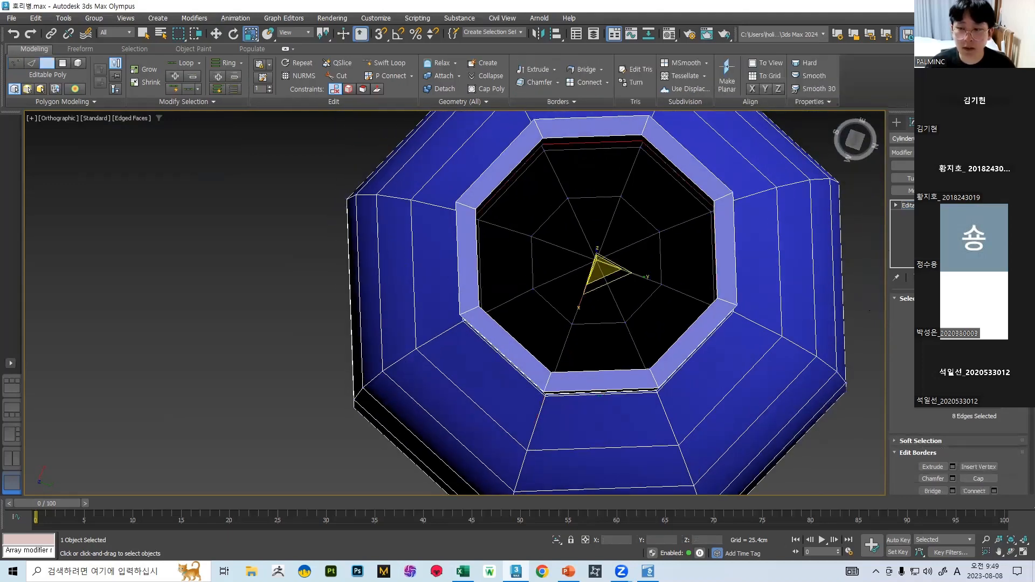
middle_click_drag(651, 176, 666, 170, "alt")
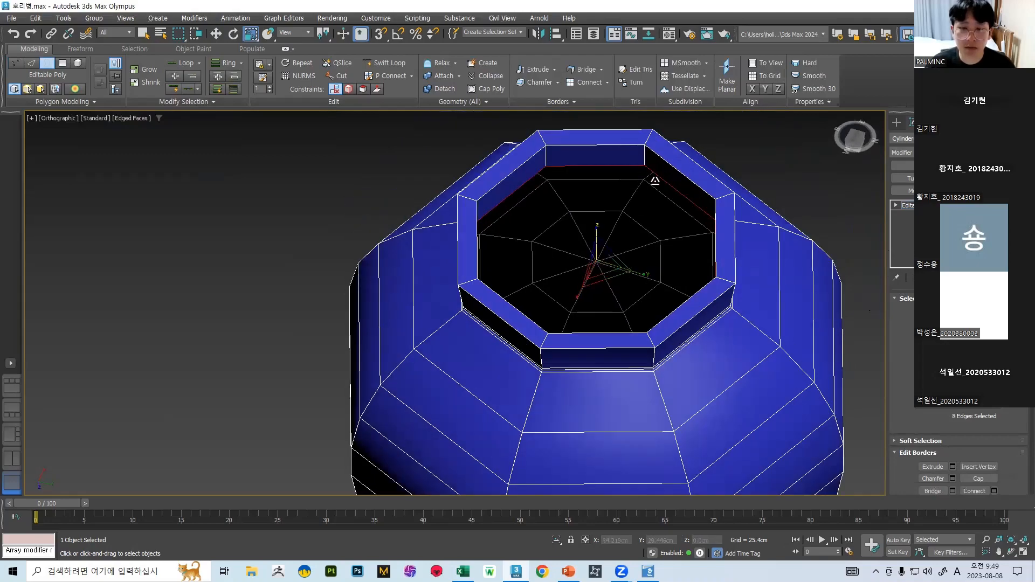
middle_click_drag(714, 300, 654, 266, "alt")
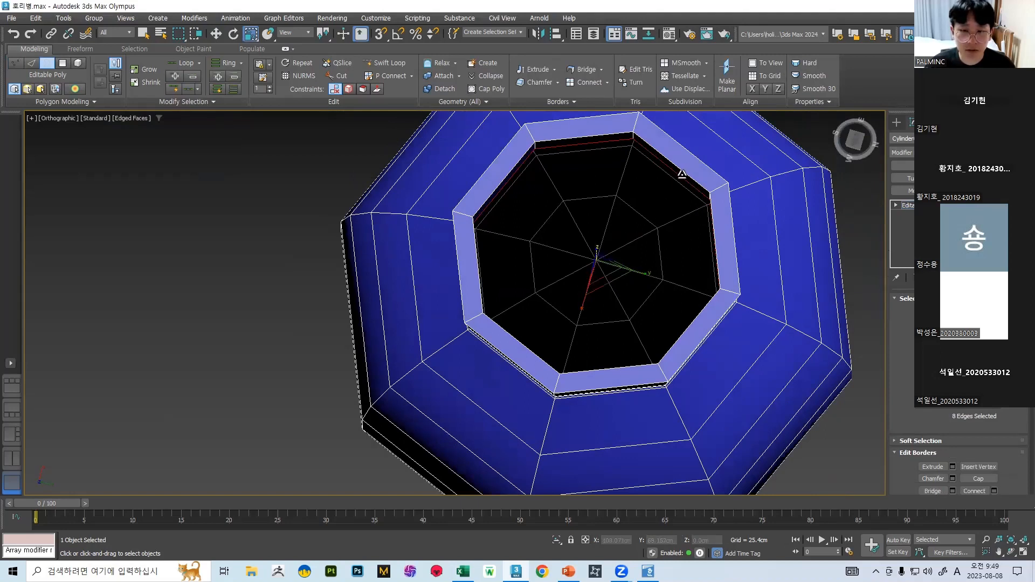
left_click_drag(597, 263, 600, 237, "shift")
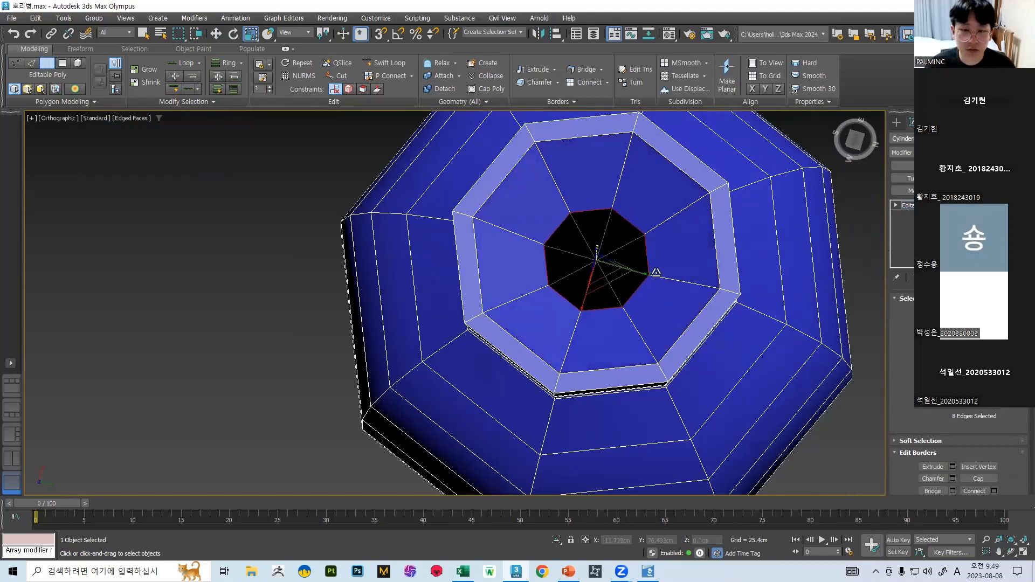
- Try scaling the open border inside the foot ring towards the centre, and undo the resulting changes
middle_click_drag(675, 248, 604, 288, "alt")
middle_click_drag(575, 246, 640, 192, "alt")
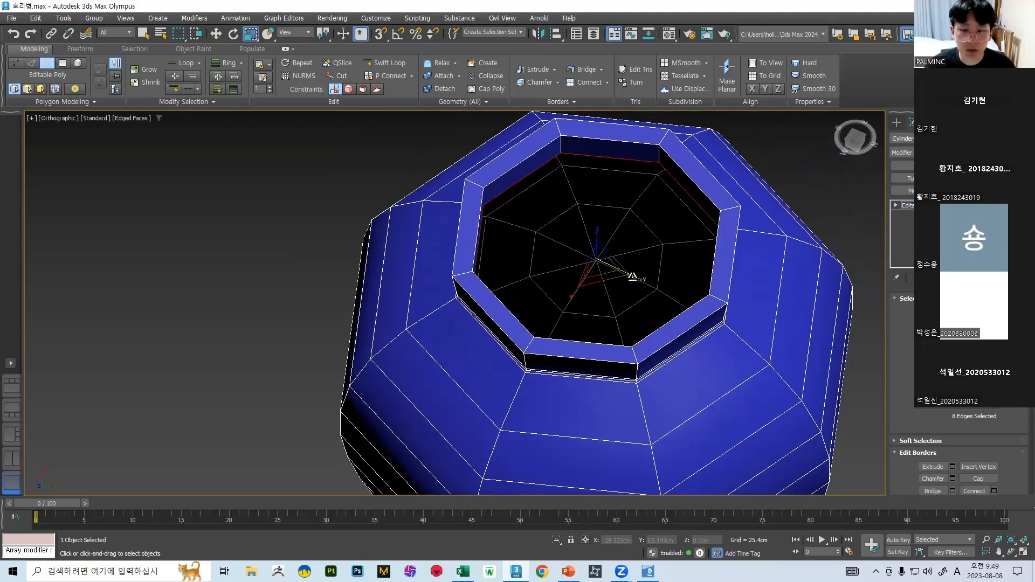
left_click_drag(604, 280, 586, 221, "shift")
key("ctrl+z")
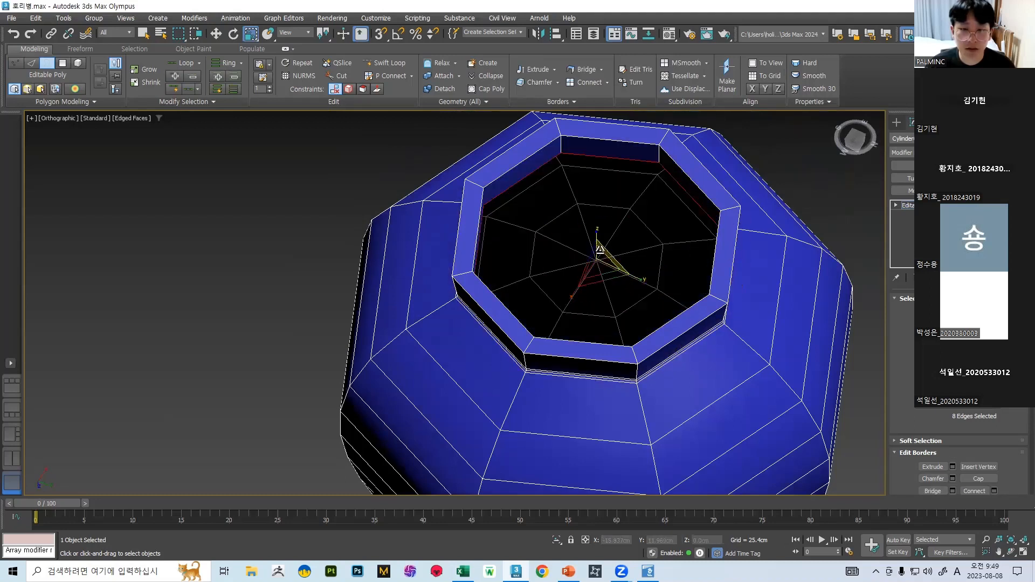
left_click_drag(599, 272, 582, 229)
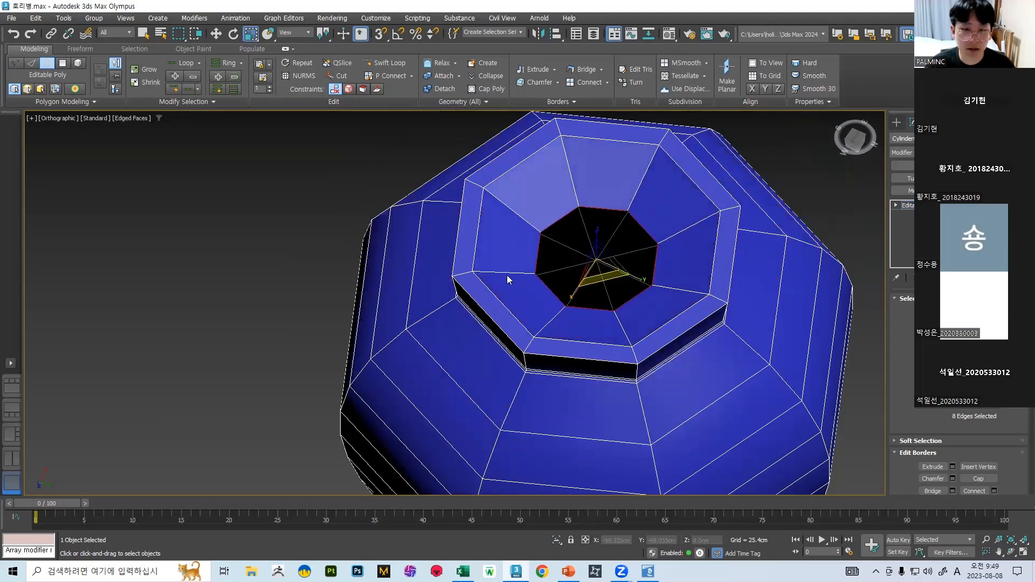
key("ctrl+z")
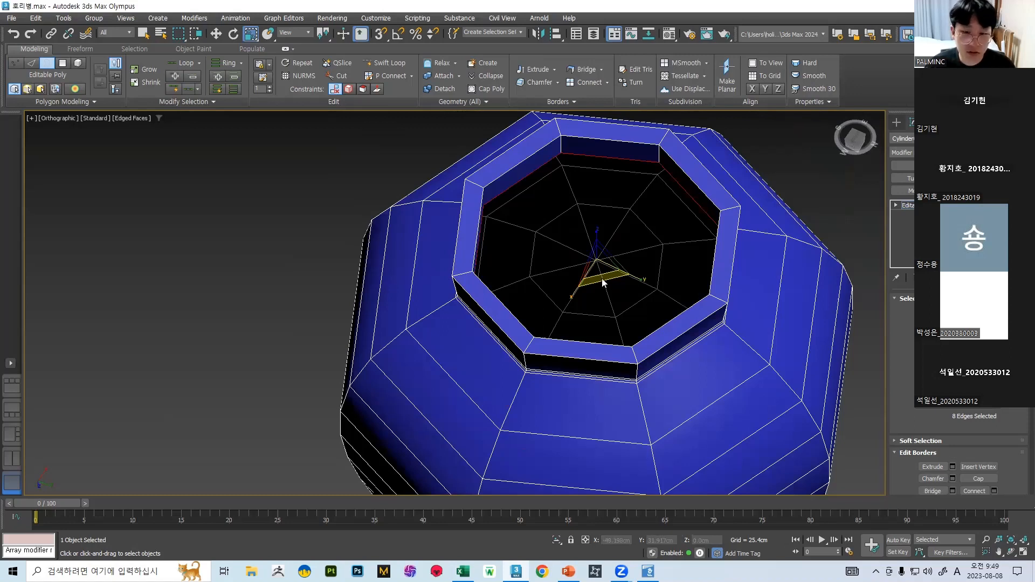
- Extend new faces from the foot ring's inner border horizontally inward to 24 percent, and collapse the remaining opening to one vertex
left_click_drag(602, 284, 575, 132)
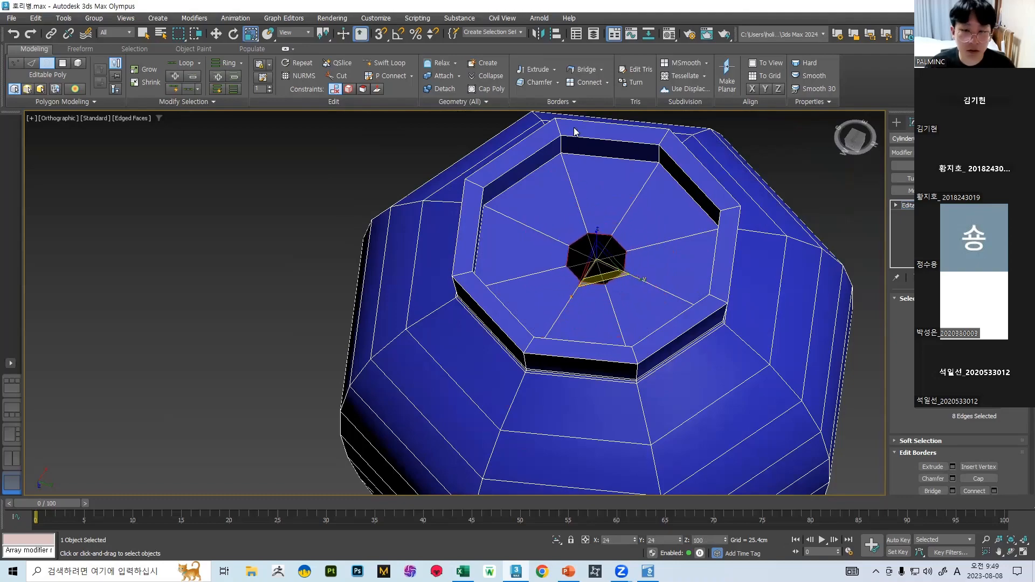
middle_click_drag(637, 215, 712, 329, "alt")
middle_click_drag(602, 253, 596, 291, "alt")
key("w")
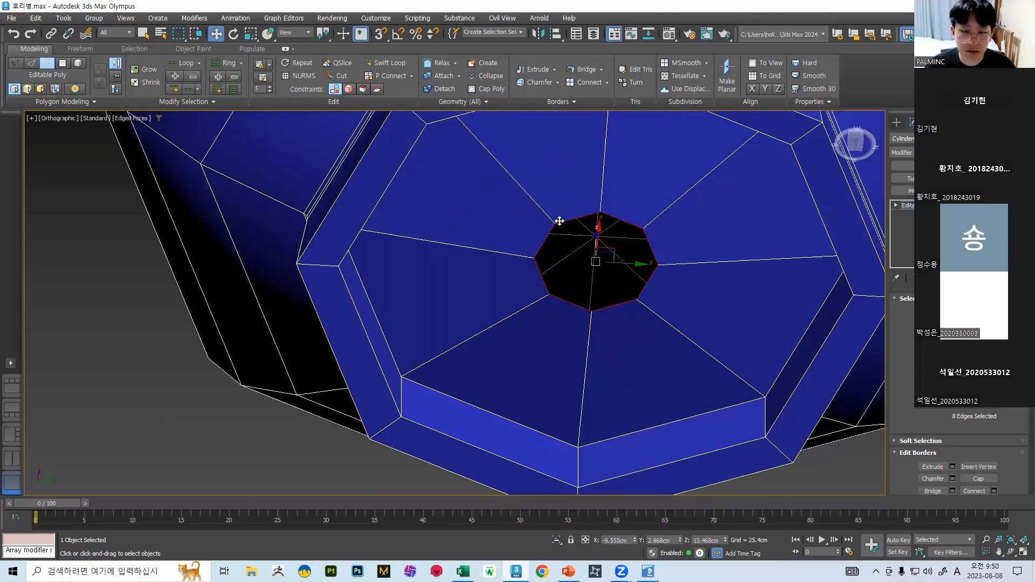
right_click(537, 294)
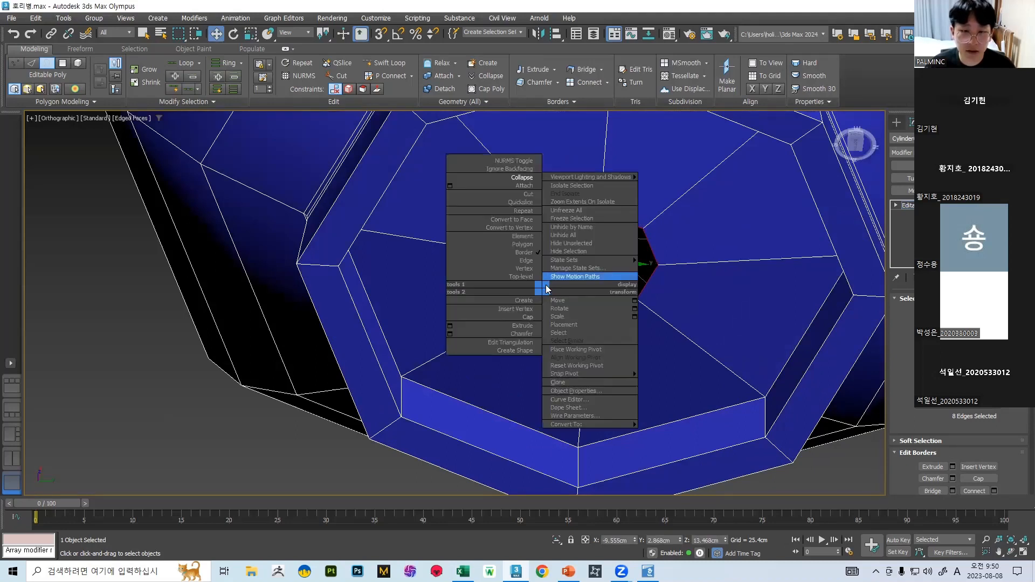
left_click(509, 186)
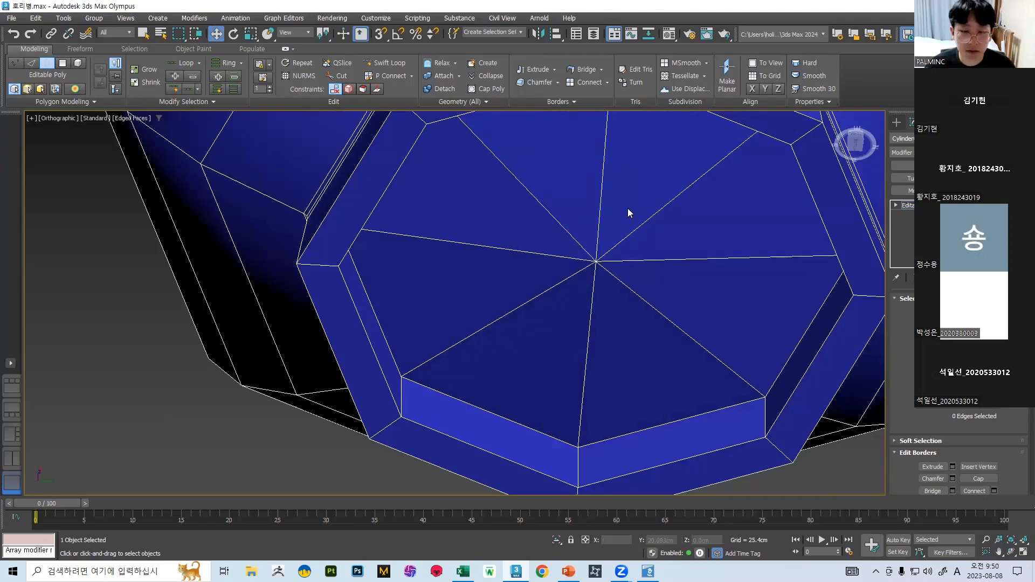
- Examine the closed bottom inside the foot ring from several angles, with edge display both off and on
middle_click_drag(597, 200, 666, 334, "alt")
middle_click_drag(595, 414, 601, 325)
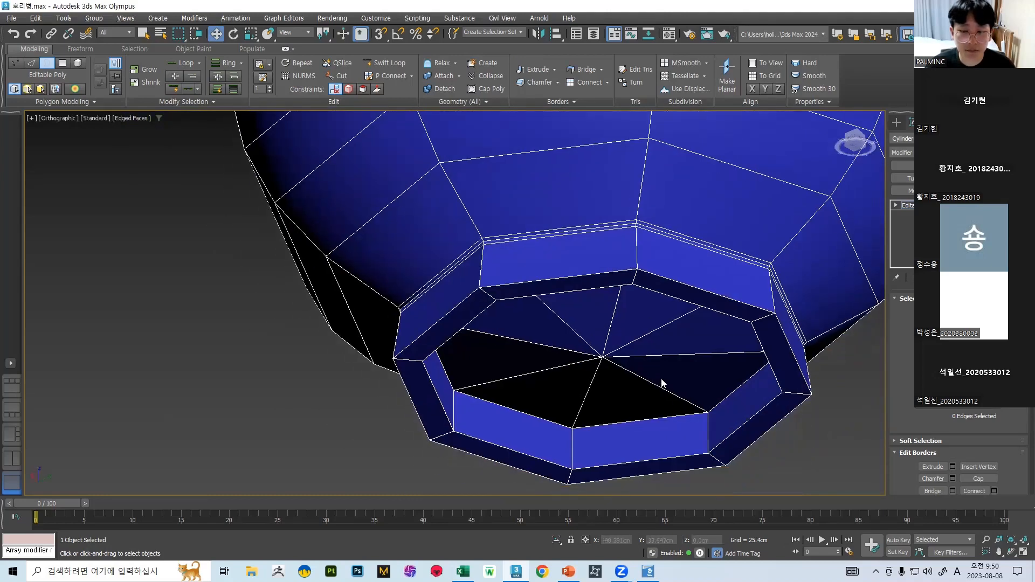
scroll(666, 369, "down", 5)
middle_click_drag(640, 377, 624, 481, "alt")
scroll(622, 239, "up", 5)
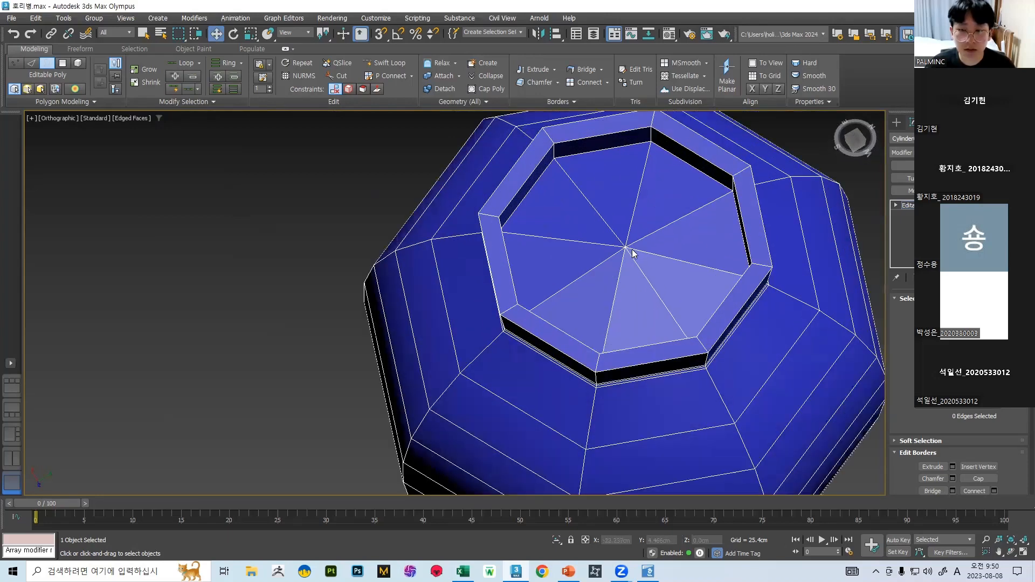
key("F4")
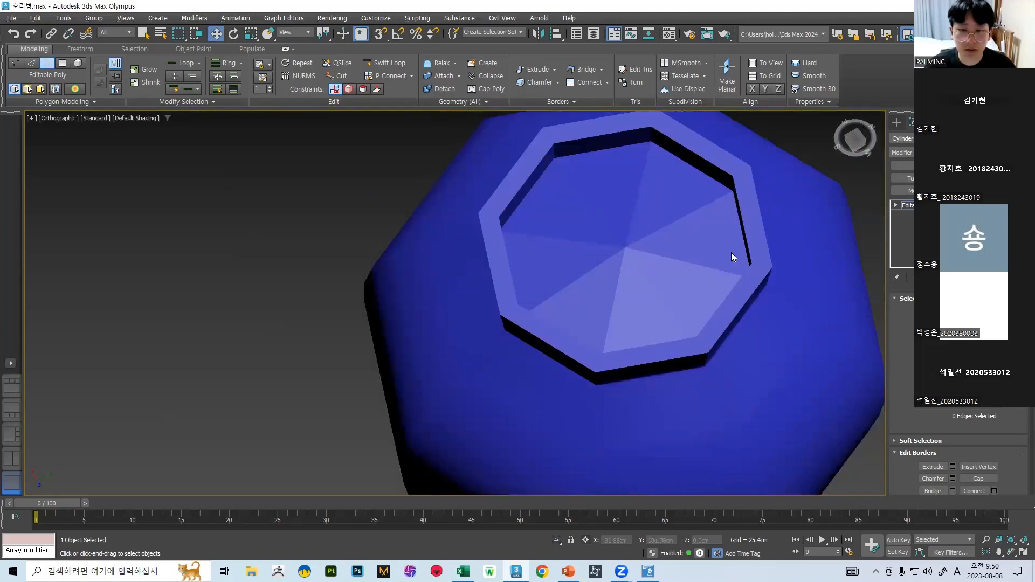
key("F4")
- Select the centre vertex of the bottle's bottom and move it slightly up along Z into the body
left_click(911, 313)
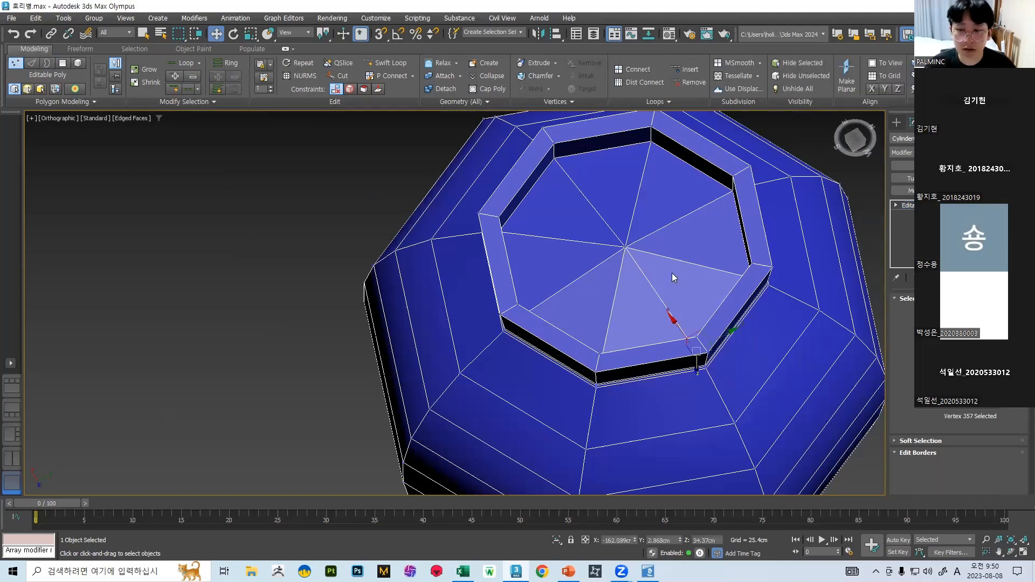
left_click(632, 247)
scroll(632, 246, "down", 3)
middle_click_drag(636, 226, 643, 244, "alt")
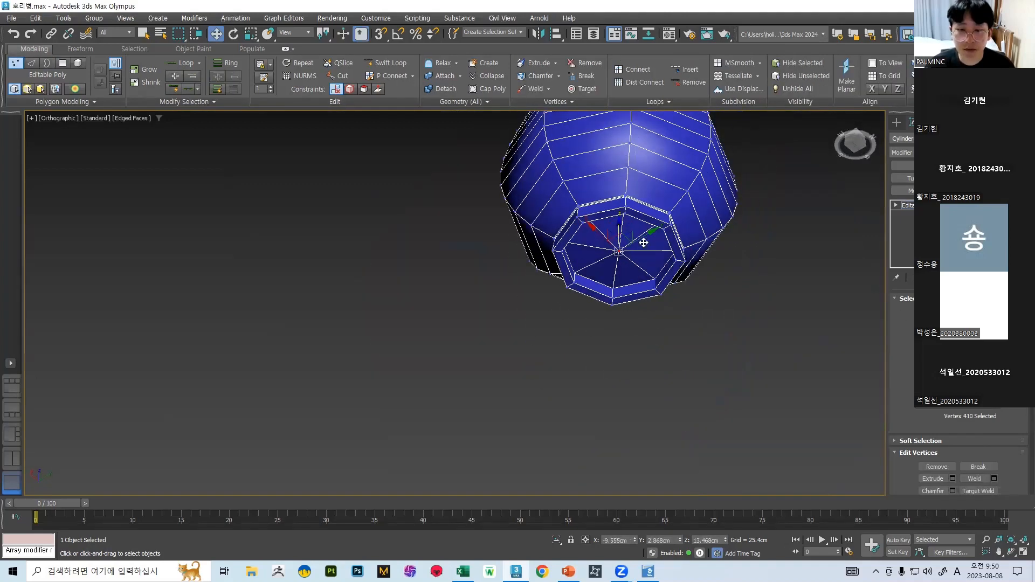
left_click_drag(621, 223, 621, 218)
middle_click_drag(621, 218, 623, 182, "alt")
- Leave vertex editing, hide the edge display and examine the whole bottle and its foot ring
left_click(911, 312)
left_click(794, 291)
key("F4")
scroll(737, 276, "down", 5)
mouse_move(737, 276)
middle_mouse_down("alt")
mouse_move(730, 313)
mouse_move(724, 274)
middle_mouse_up("alt")
scroll(661, 242, "up", 6)
left_click(813, 335)
middle_click_drag(810, 333, 582, 318)
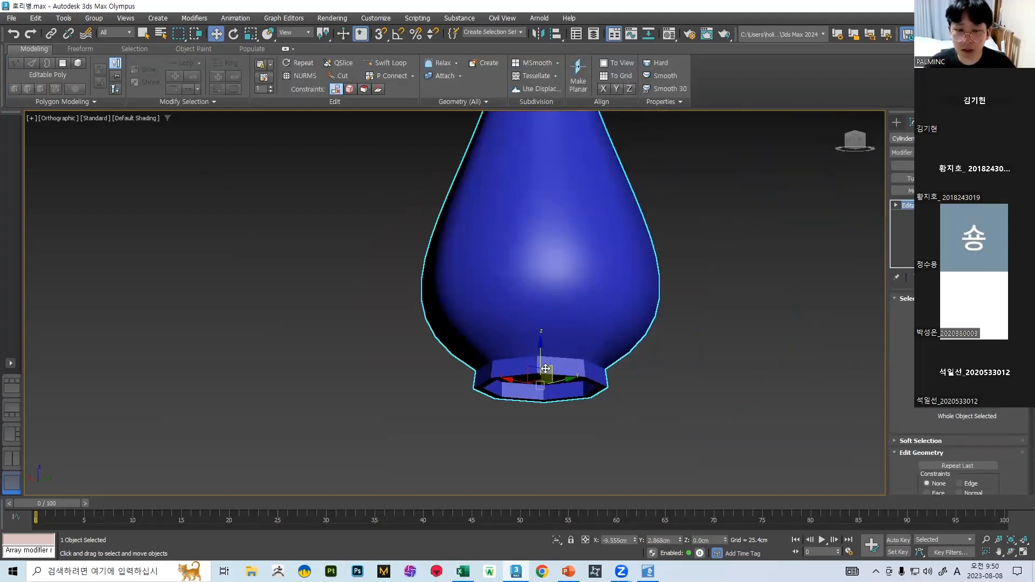
- Select all of the bottle's polygons, smooth them together and leave polygon editing
key("5")
scroll(850, 306, "down", 6)
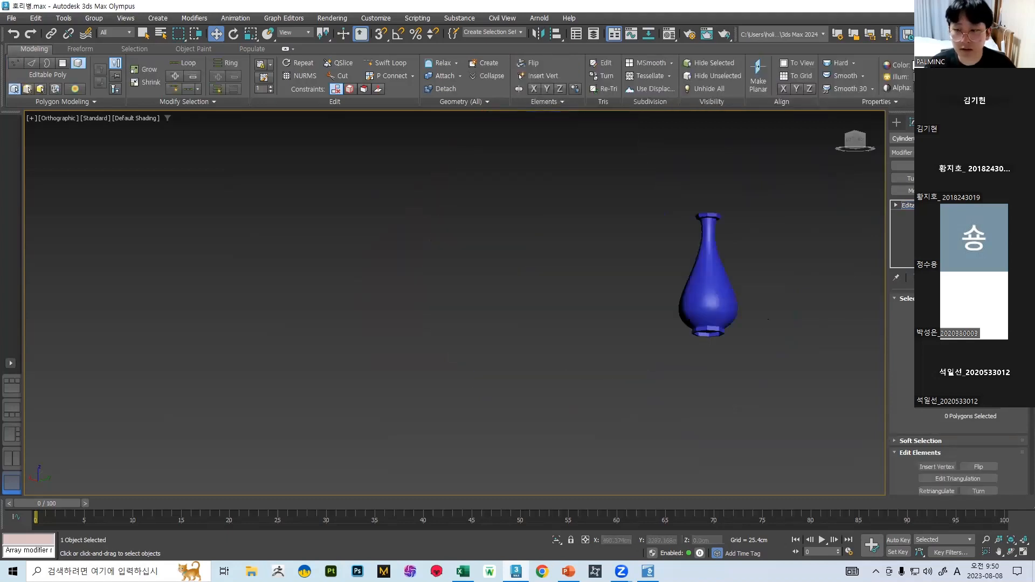
key("4")
key("ctrl+a")
scroll(958, 442, "down", 5)
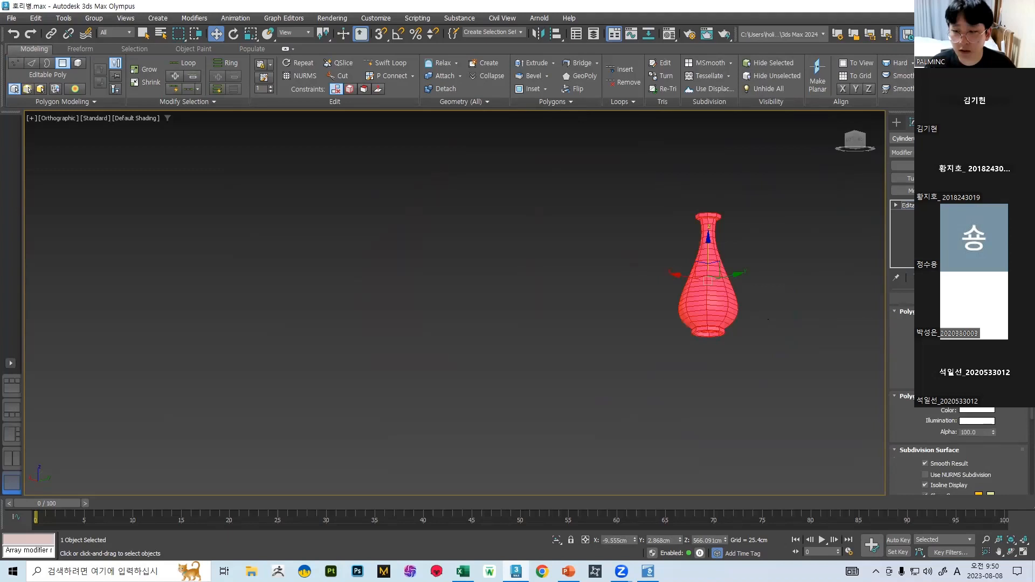
scroll(957, 442, "up", 5)
key("4")
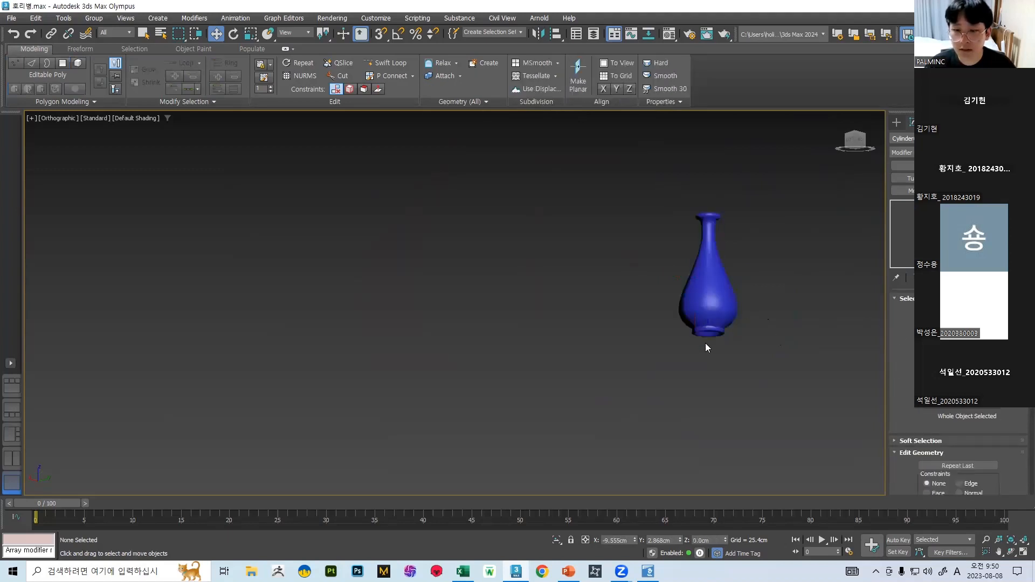
- Reselect the bottle, show its edges again and enter edge editing with the foot ring in view
scroll(708, 345, "up", 7)
left_click(718, 298)
left_click(716, 230)
key("F4")
middle_click_drag(716, 230, 650, 290)
middle_click_drag(650, 290, 625, 216, "alt")
middle_click_drag(625, 215, 647, 263)
scroll(621, 227, "up", 3)
scroll(621, 226, "down", 5)
key("2")
scroll(686, 273, "up", 4)
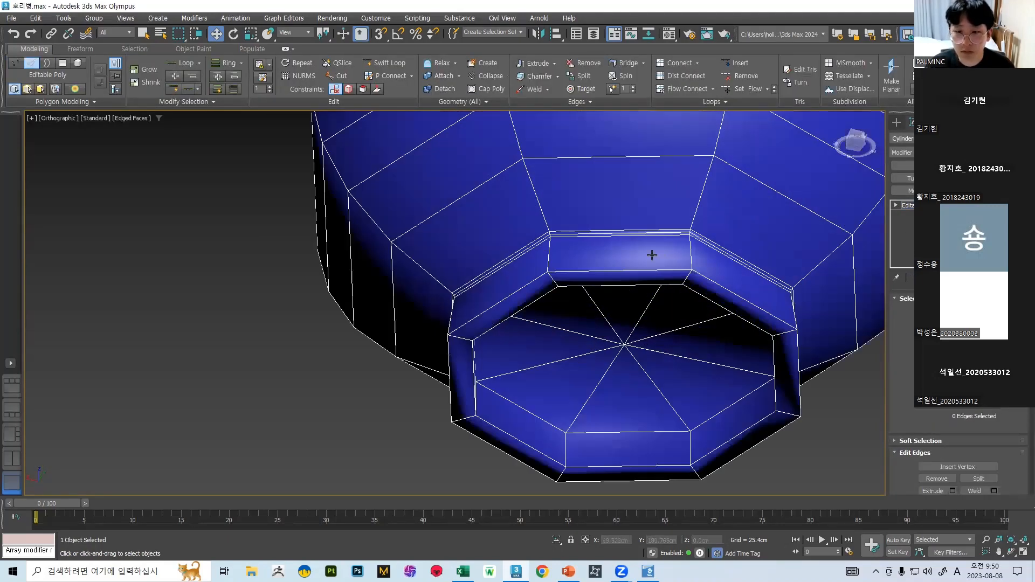
- Select three edge loops around the foot ring and chamfer them by 3.3 cm with 1 segment
double_click(619, 272)
mouse_move(619, 270)
middle_mouse_down("alt")
mouse_move(626, 183)
mouse_move(624, 251)
middle_mouse_up("alt")
double_click(623, 255, "ctrl")
double_click(626, 272, "ctrl")
scroll(645, 354, "down", 5)
middle_click_drag(646, 354, 607, 192, "alt")
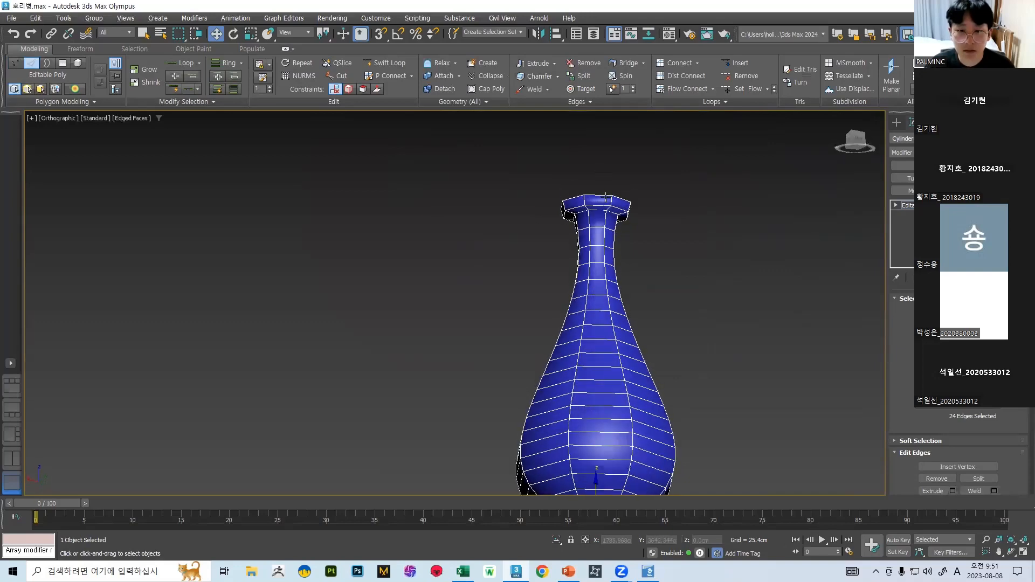
scroll(607, 206, "up", 5)
scroll(987, 418, "down", 3)
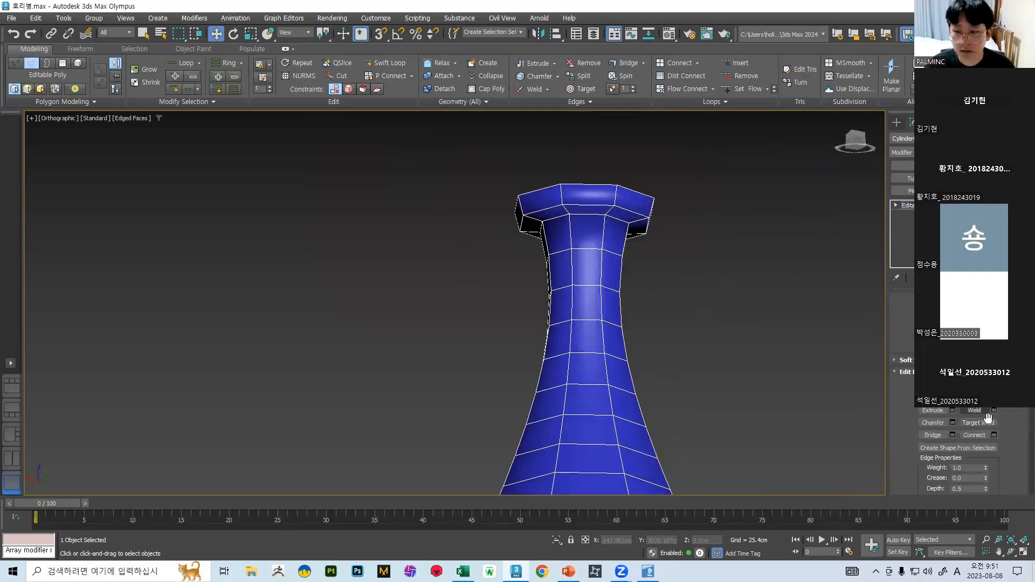
left_click(953, 422)
scroll(662, 342, "down", 5)
middle_click_drag(663, 342, 635, 304, "alt")
scroll(618, 360, "up", 5)
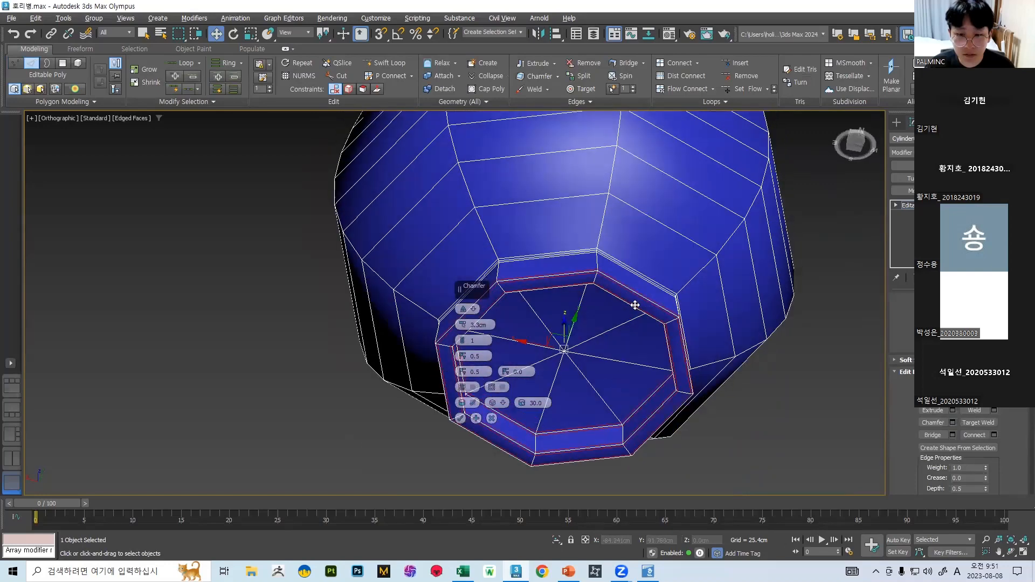
left_click(460, 418)
- Select the outer edge loop on top of the bottle's mouth and scale it down to about 95 percent
scroll(582, 277, "down", 5)
middle_click_drag(582, 277, 575, 282, "alt")
scroll(575, 281, "up", 5)
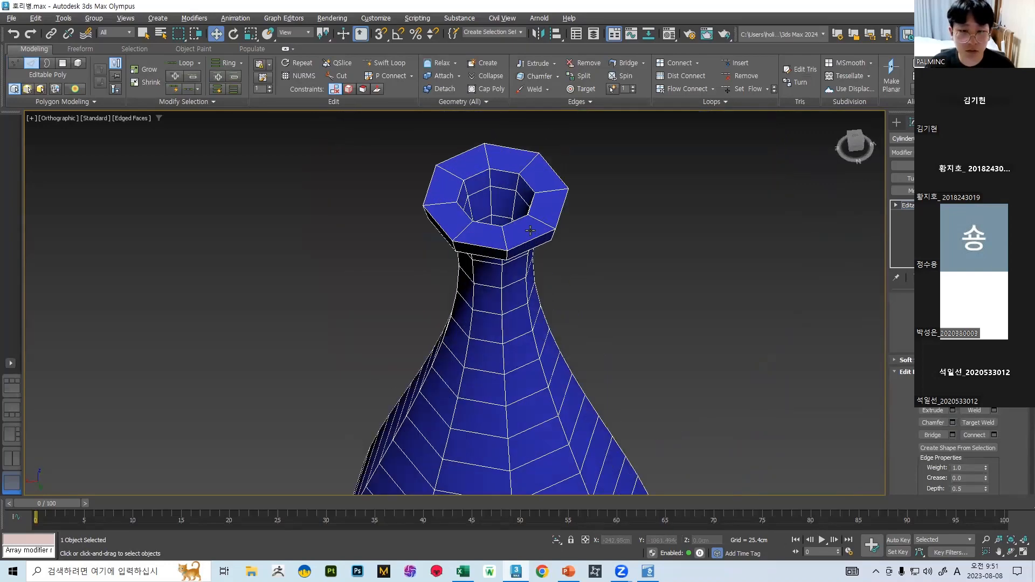
double_click(529, 240)
key("r")
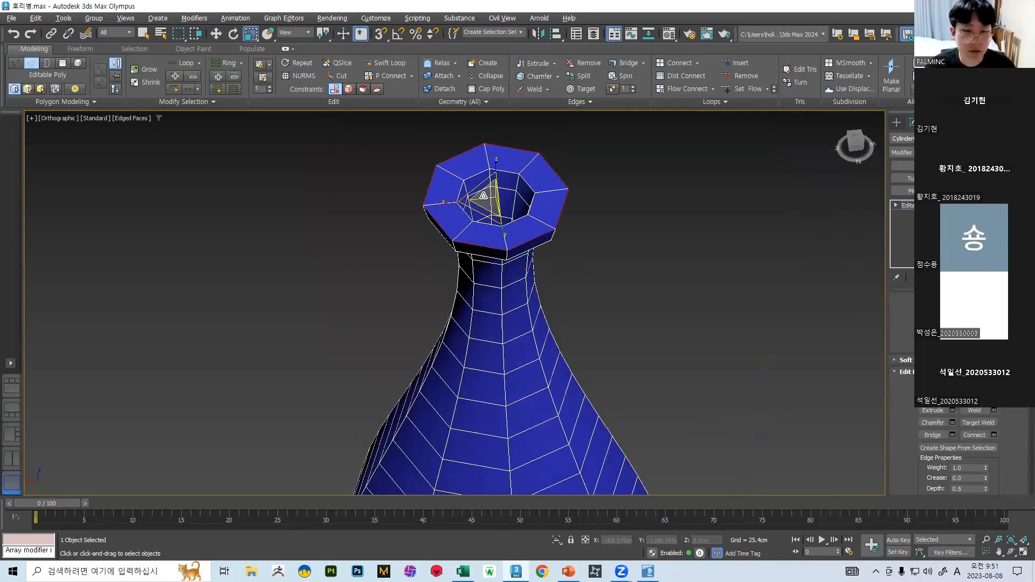
left_click_drag(483, 195, 480, 196)
middle_click_drag(479, 197, 576, 280, "alt")
left_click_drag(561, 276, 562, 273)
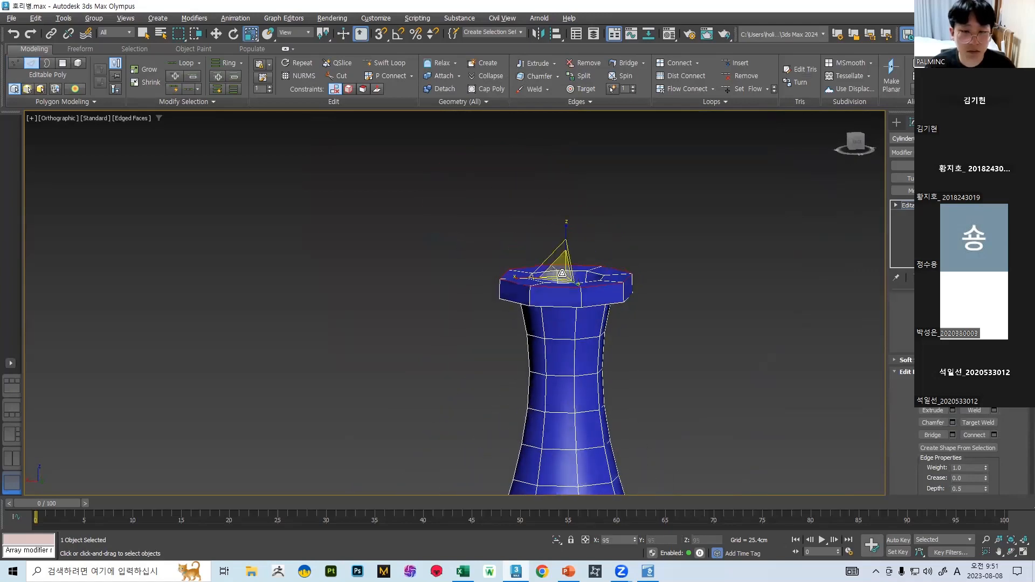
scroll(547, 292, "up", 3)
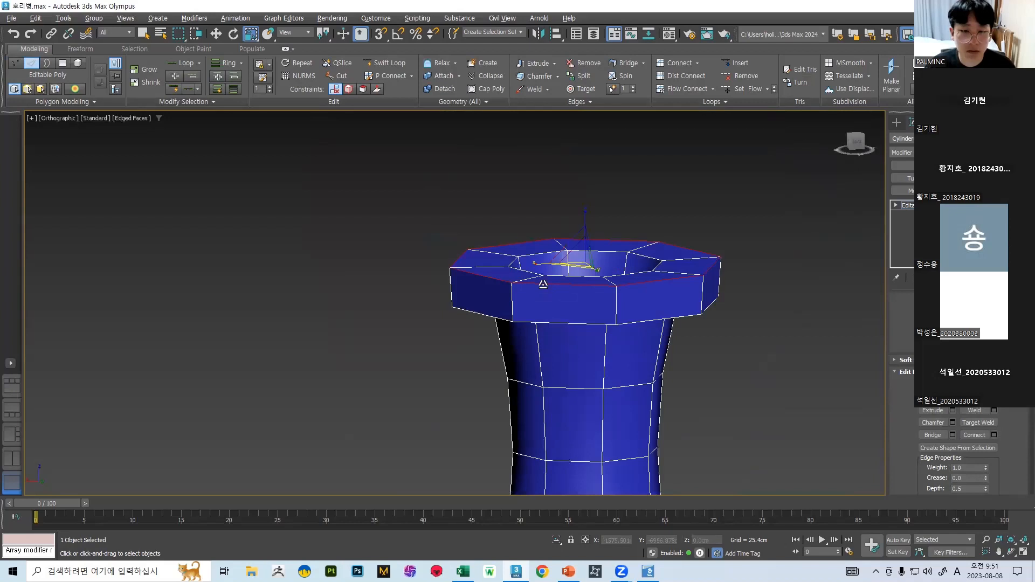
- Try out edge loop selections on the upper and lower outer edges of the mouth rim
middle_click_drag(536, 318, 532, 239, "alt")
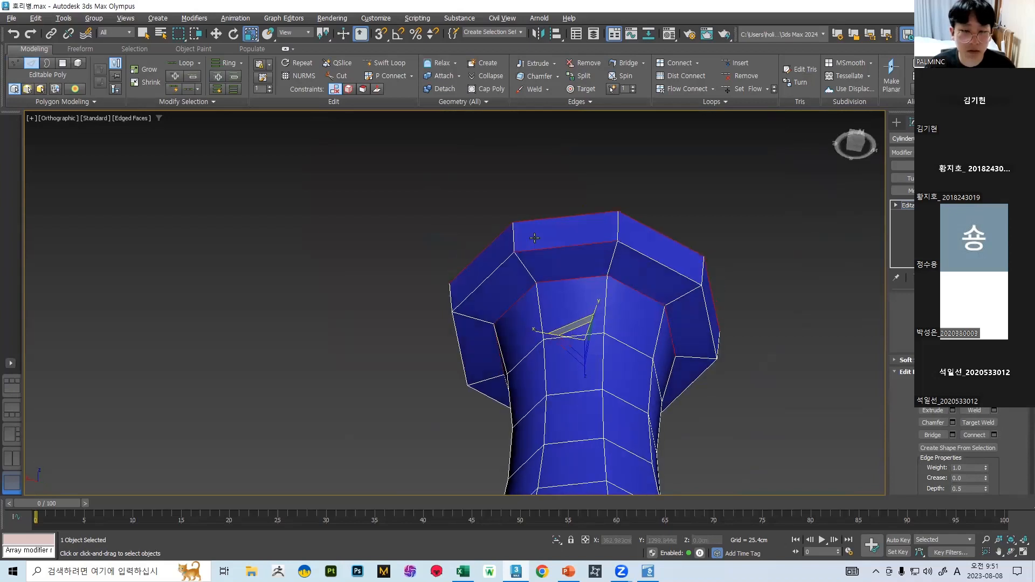
key("q")
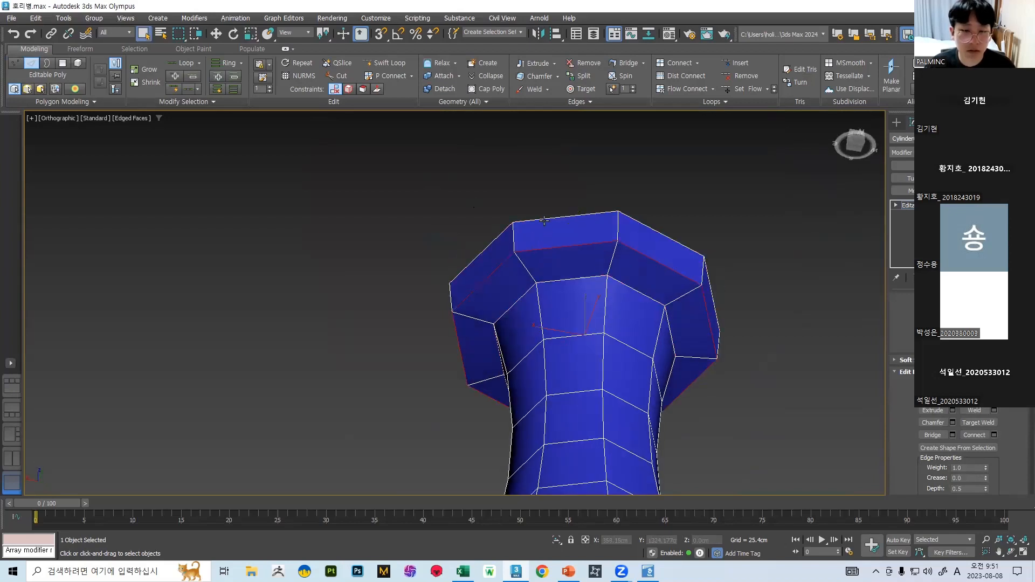
scroll(547, 217, "down", 3)
middle_click_drag(562, 214, 567, 236, "alt")
scroll(568, 236, "up", 4)
left_click(576, 197)
double_click(576, 225)
- Try moving the mouth rim's upper edge loop with the Move tool, and return to plain selection
key("w")
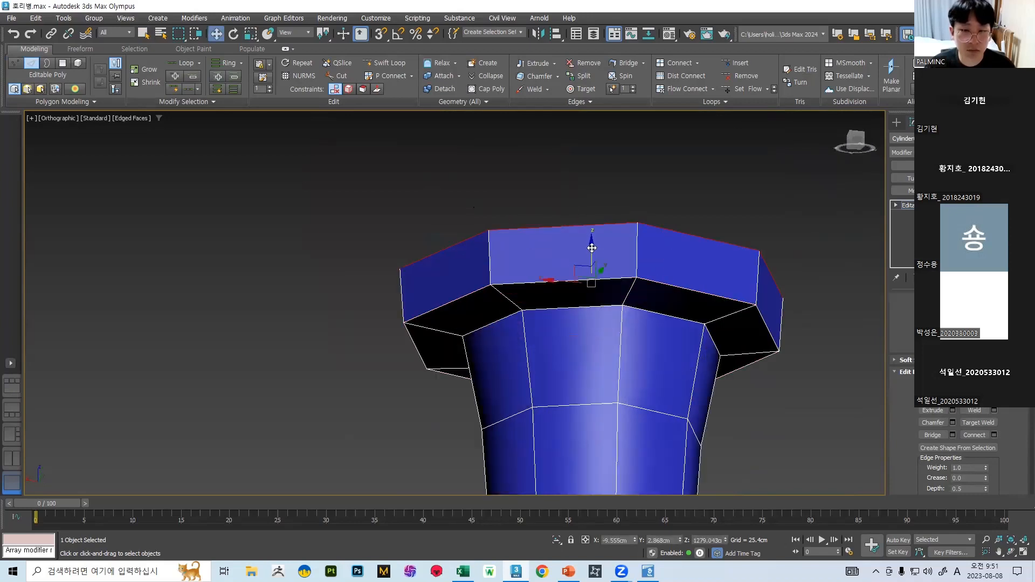
left_click(591, 242)
left_click_drag(592, 235, 599, 230)
left_click(596, 246)
left_click(583, 225)
double_click(614, 227)
key("q")
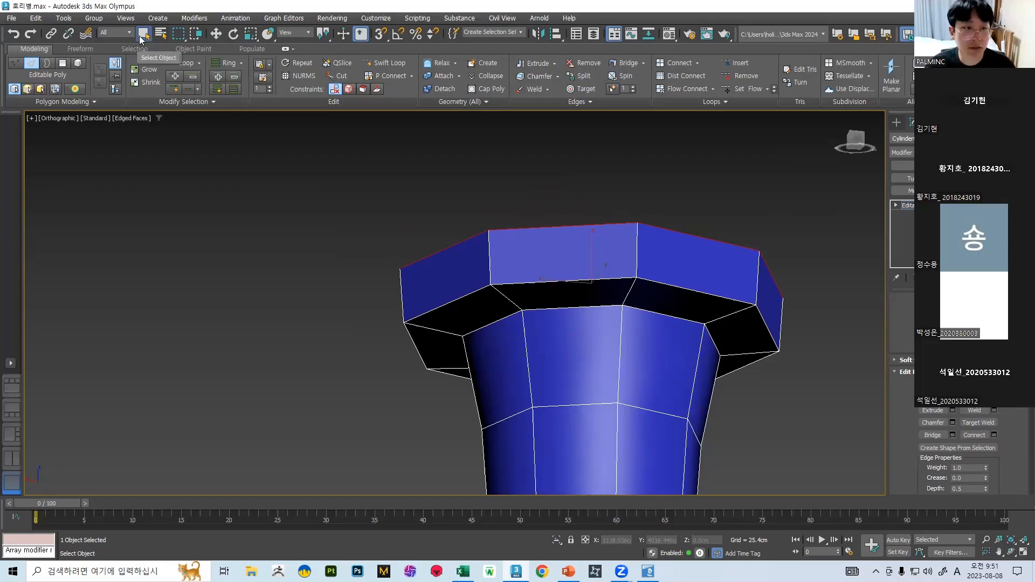
- Select the mouth rim's upper and lower outer edge loops, chamfer them by 11.165 cm with 1 segment, and leave edge editing
left_click(564, 223)
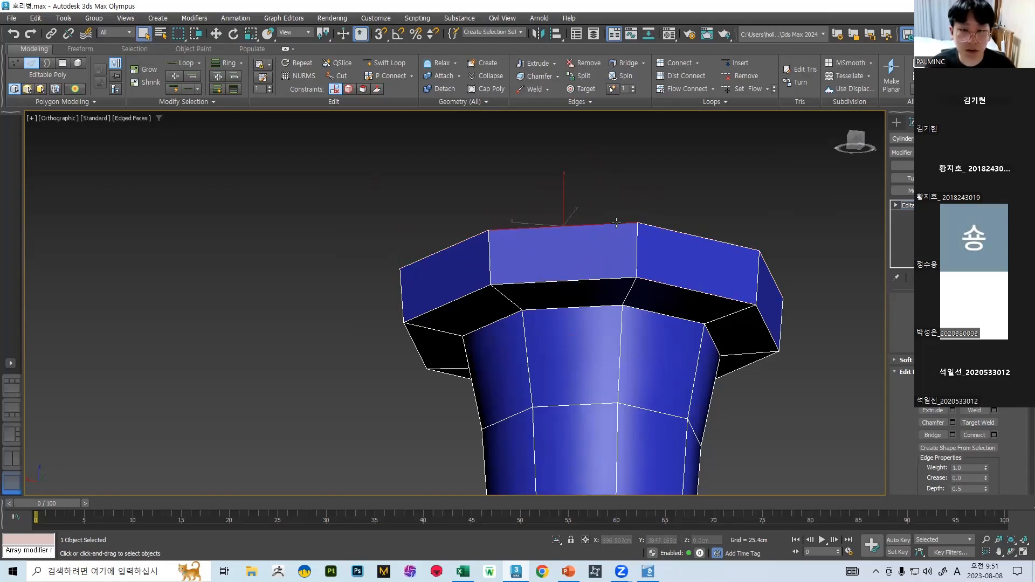
double_click(565, 226)
double_click(528, 285, "ctrl")
middle_click_drag(615, 254, 609, 264, "alt")
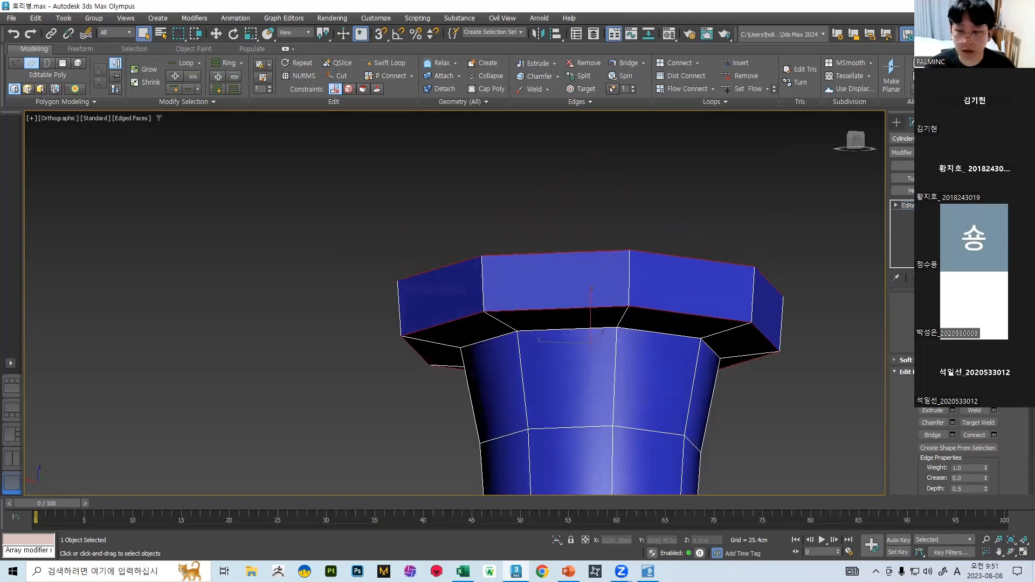
left_click(951, 423)
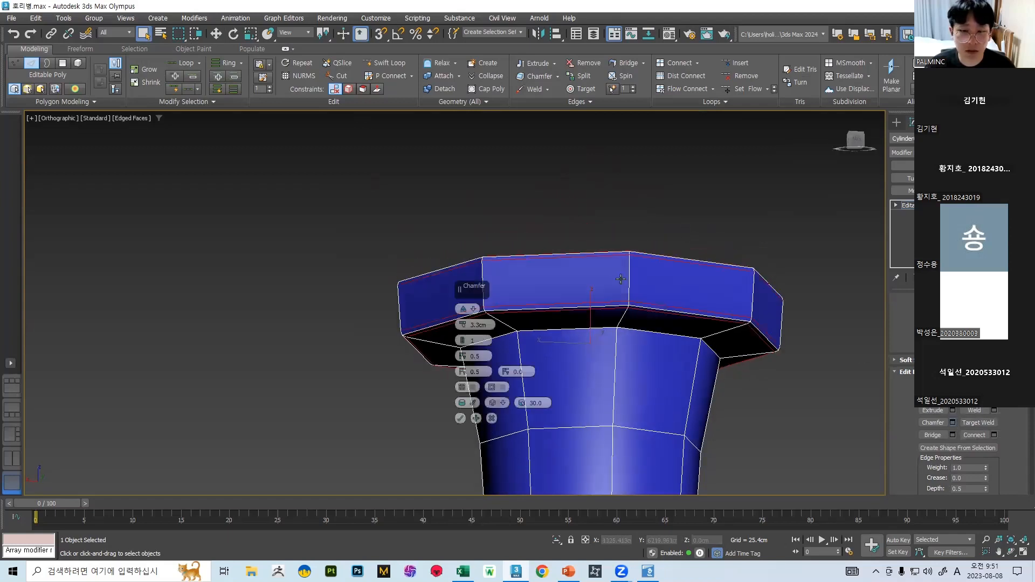
left_click_drag(465, 325, 465, 312)
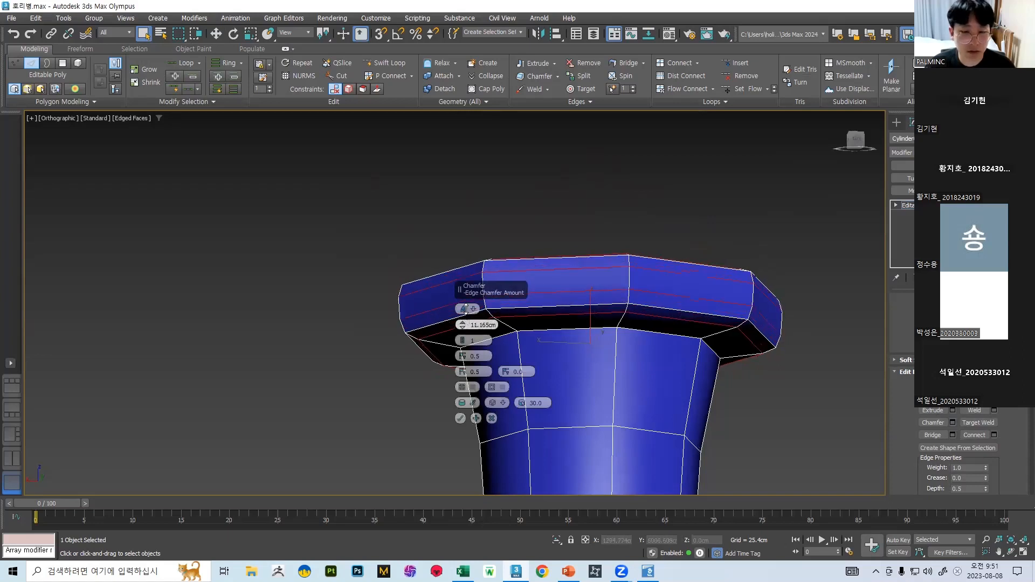
left_click(462, 419)
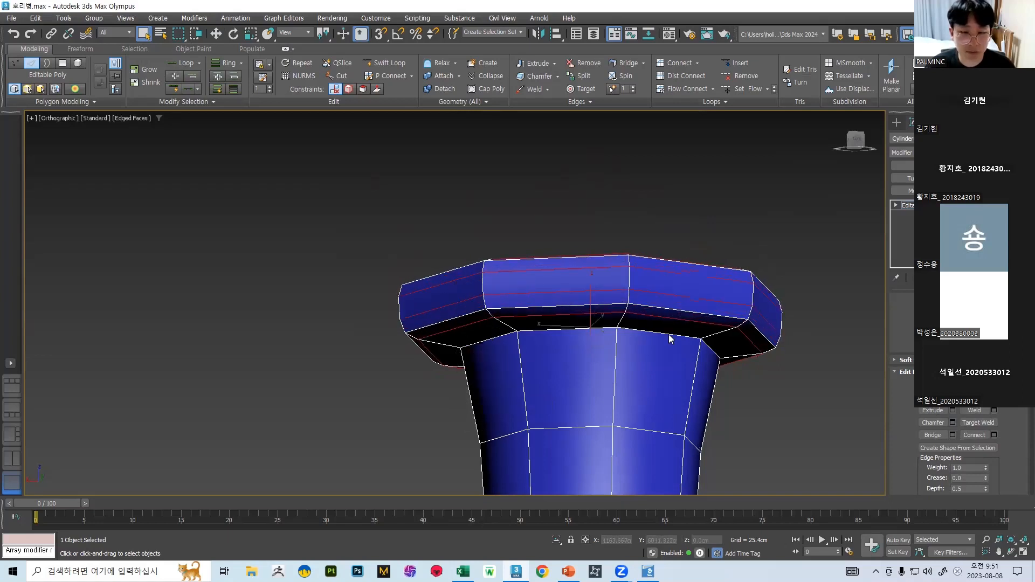
scroll(949, 377, "up", 3)
left_click(943, 311)
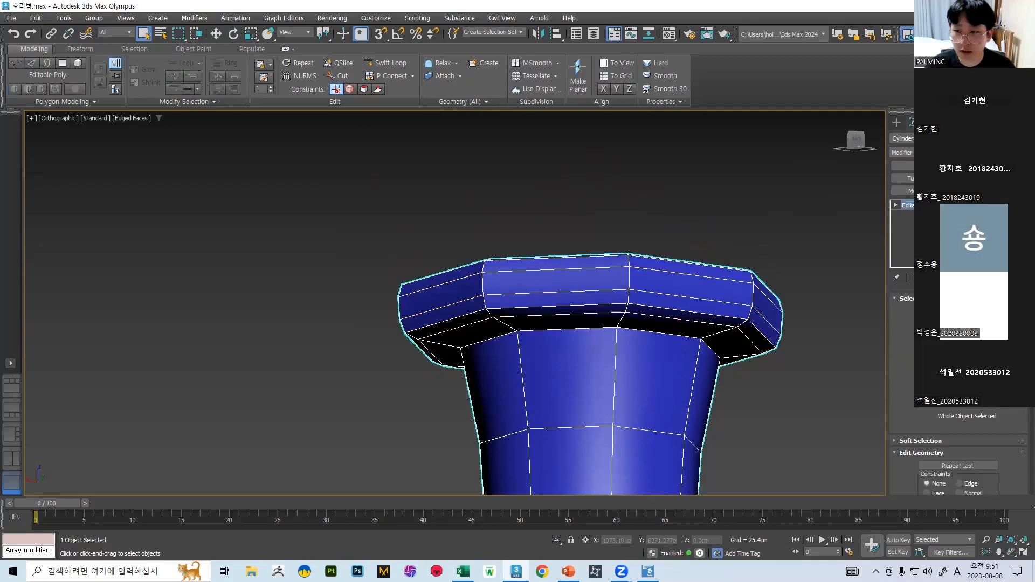
- Apply a TurboSmooth modifier to the whole bottle and deselect it
left_click(938, 153)
key("m")
left_click(937, 264)
left_click(902, 153)
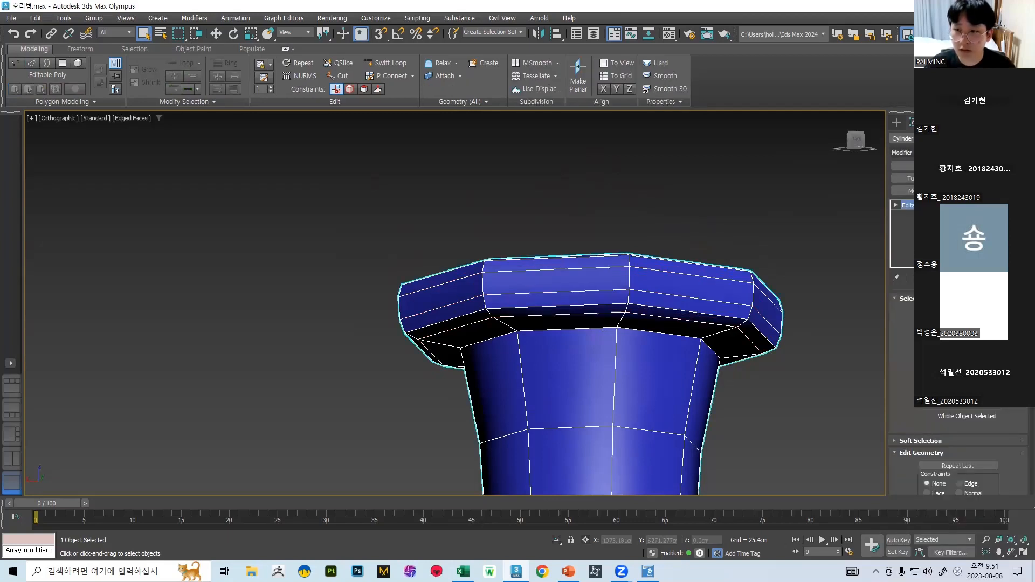
type("t")
key("Return")
left_click(777, 322)
scroll(760, 281, "down", 10)
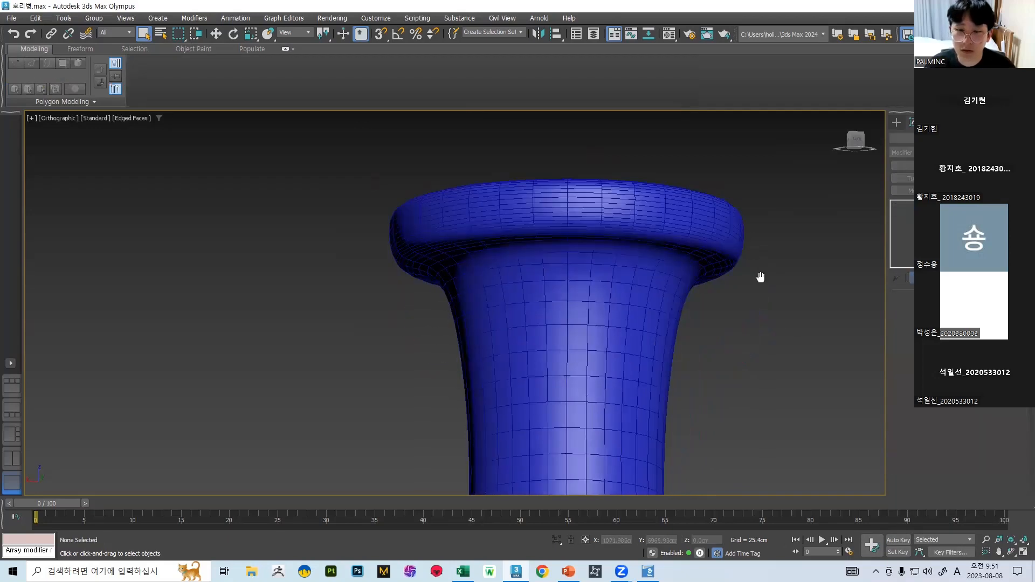
- Examine the smoothed bottle's silhouette from the mouth rim to the foot with edged faces hidden
middle_click_drag(757, 311, 672, 225)
middle_click_drag(671, 225, 586, 193, "alt")
scroll(646, 237, "up", 6)
left_click(607, 300)
scroll(649, 289, "down", 5)
scroll(645, 261, "up", 4)
scroll(658, 217, "down", 7)
scroll(645, 203, "up", 5)
scroll(646, 203, "up", 3)
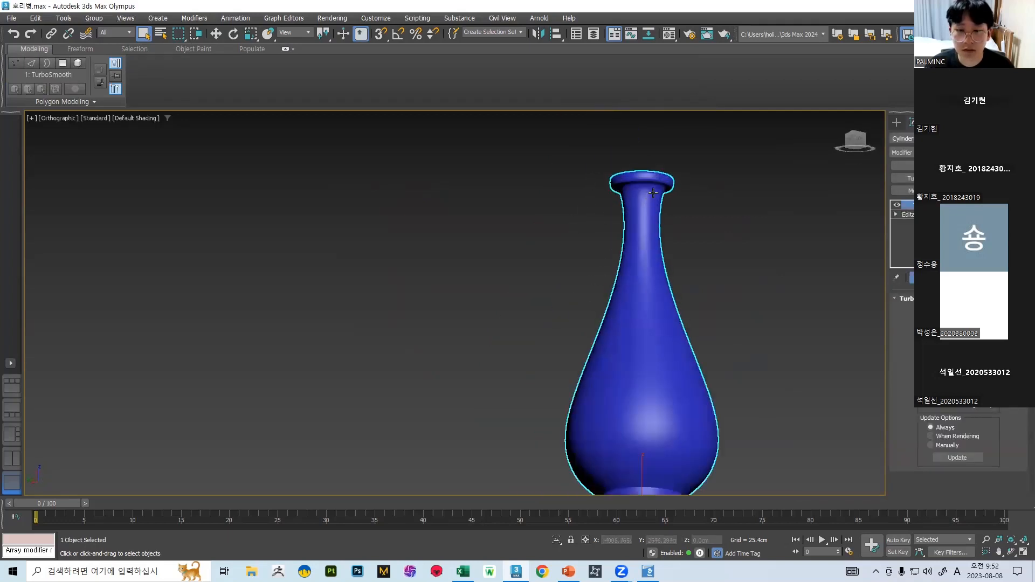
scroll(656, 202, "down", 6)
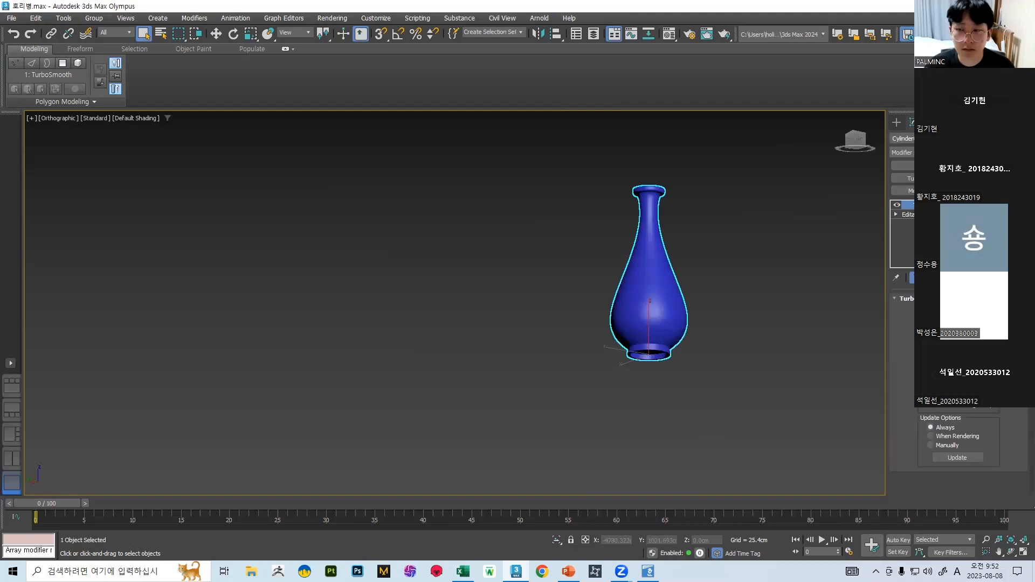
- Try an FFD 4x4x4 modifier on the bottle, widening and raising its lower-middle row of control points in the front view
left_click(990, 177)
key("1")
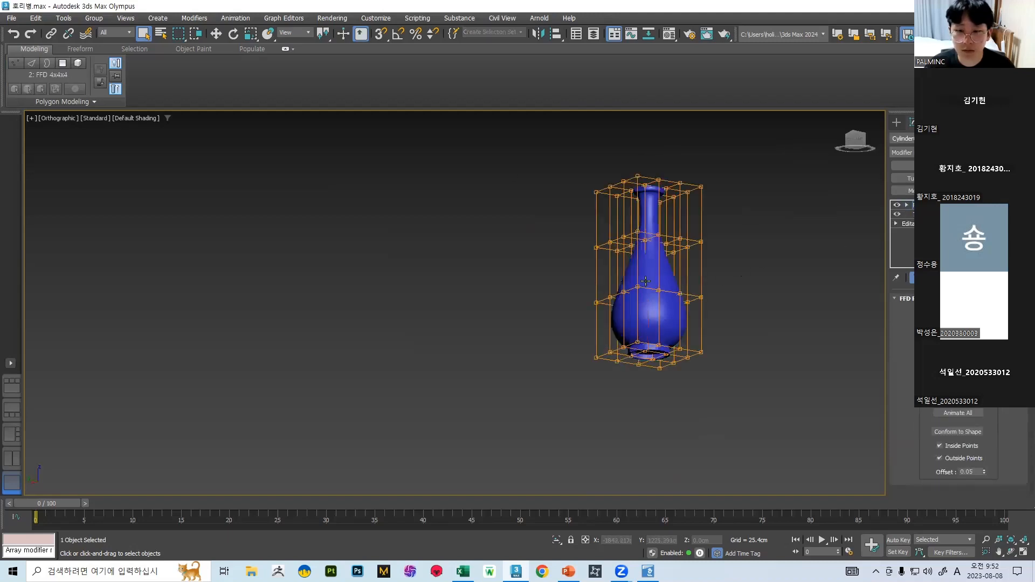
key("f")
scroll(603, 259, "down", 7)
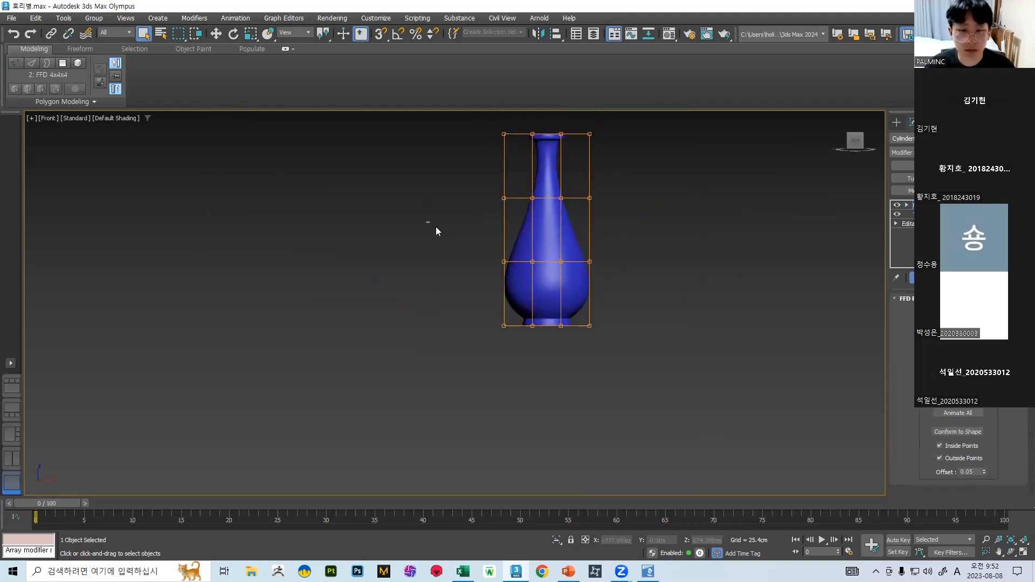
key("r")
left_click_drag(553, 253, 545, 214)
key("w")
- Try raising the lattice's upper-middle row of control points and scaling it to 75 percent
left_click_drag(471, 184, 648, 215)
left_click_drag(545, 173, 550, 199)
key("r")
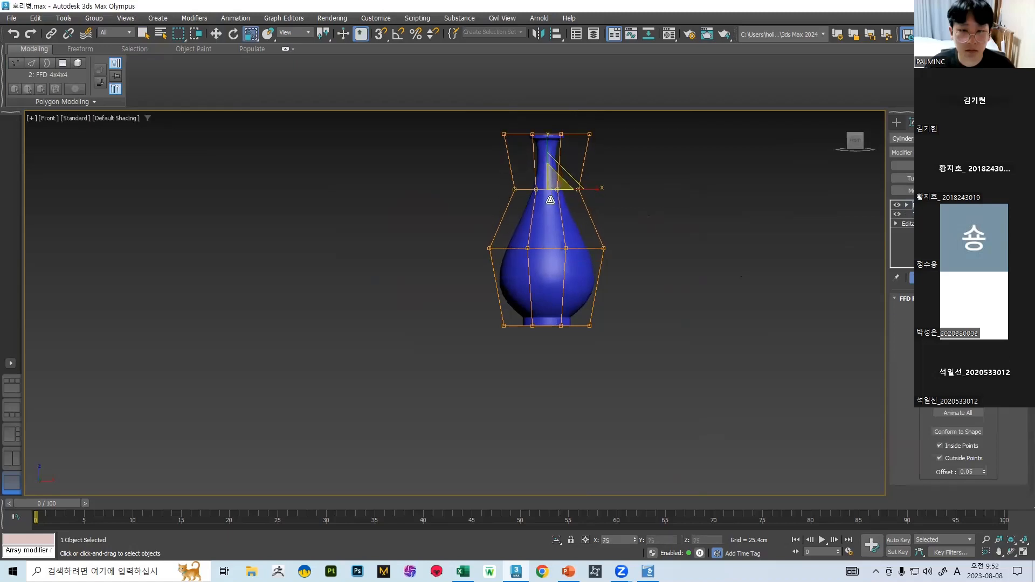
- Leave control point editing and try converting the reshaped bottle to an Editable Poly
middle_click_drag(667, 248, 667, 305)
key("1")
right_click(554, 284)
left_click(695, 427)
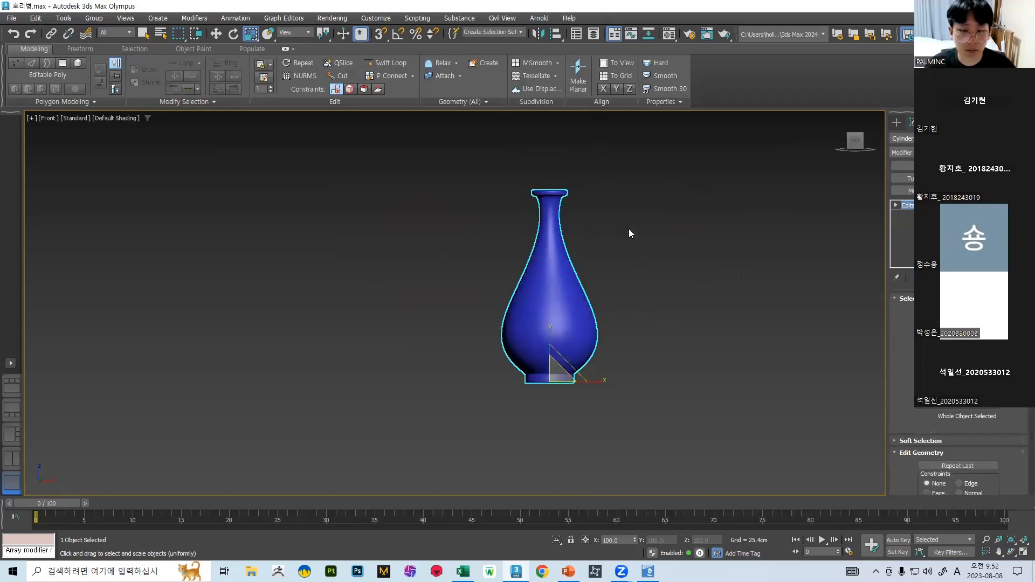
- Undo the Editable Poly conversion and the FFD reshaping, keeping the TurboSmooth modifier on the bottle
middle_click_drag(574, 260, 565, 200, "alt")
key("ctrl+z")
key("ctrl+z")
key("ctrl+z")
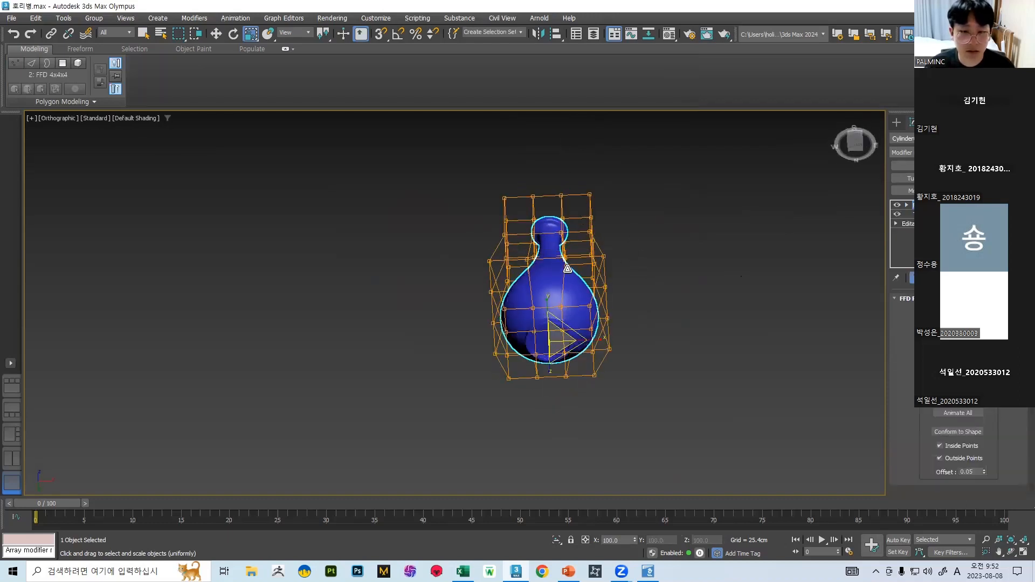
key("ctrl+z")
key("F4")
scroll(585, 268, "up", 5)
key("ctrl+z")
key("ctrl+z")
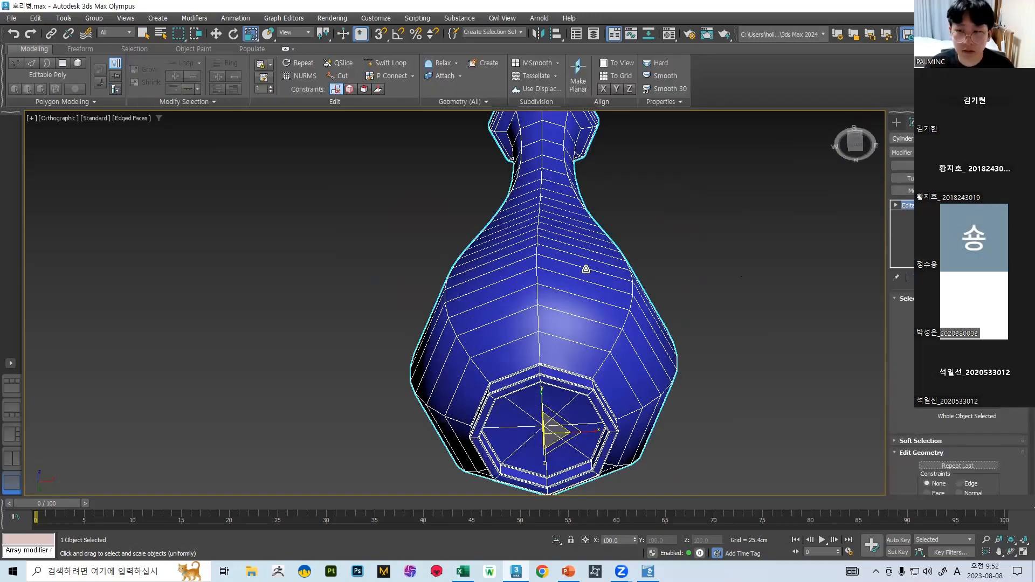
scroll(590, 276, "down", 1)
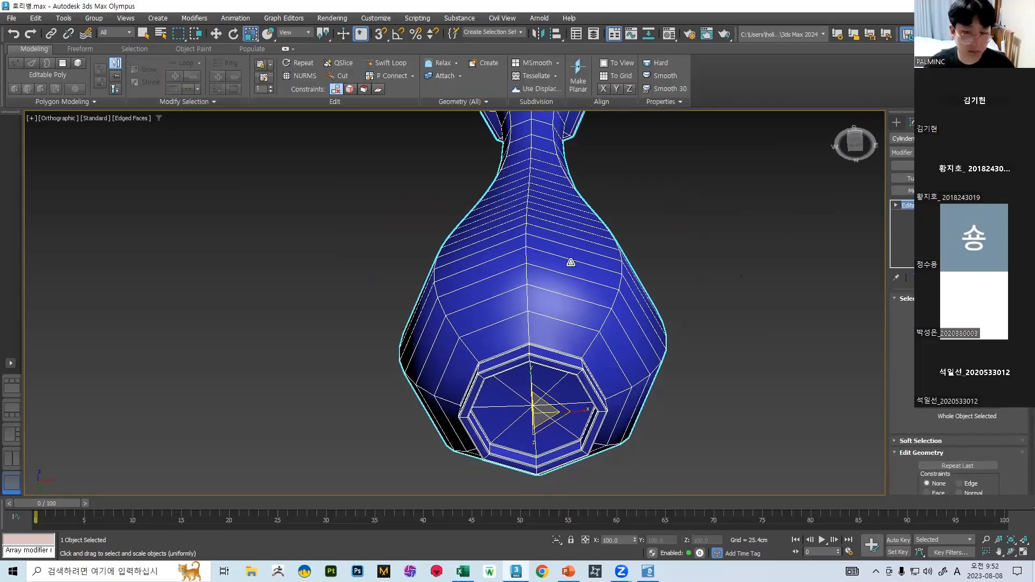
key("ctrl+y")
- Examine the unsmoothed mesh inside the bottle's base using wireframe and see-through display
key("F3")
scroll(577, 284, "down", 3)
scroll(562, 291, "up", 3)
key("F3")
key("alt+x")
middle_click_drag(577, 301, 565, 387, "alt")
scroll(565, 387, "up", 5)
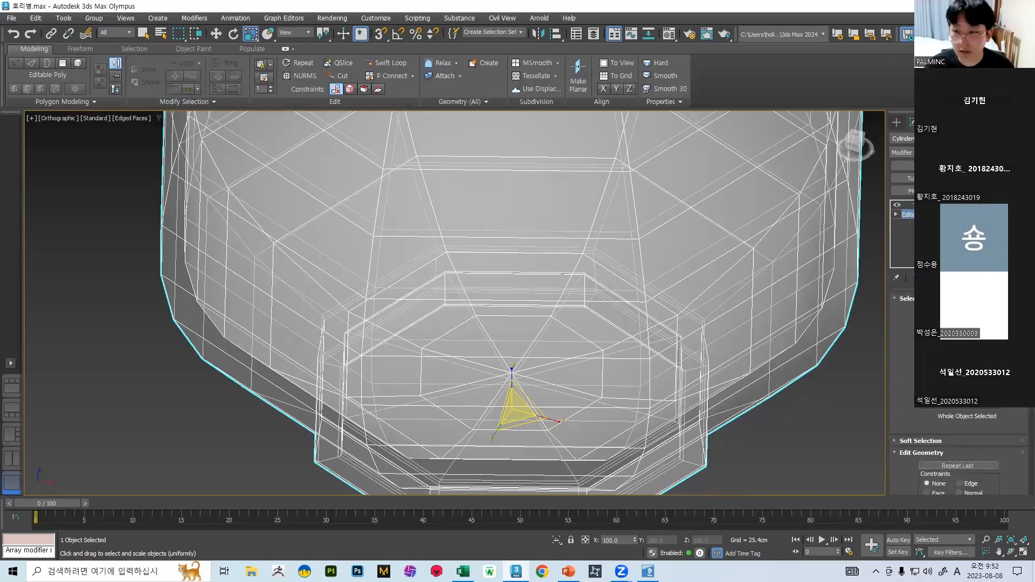
key("3")
scroll(627, 309, "down", 8)
middle_click_drag(627, 310, 698, 327, "alt")
middle_click_drag(649, 349, 625, 384, "alt")
scroll(483, 258, "up", 3)
middle_click_drag(600, 292, 420, 360)
- Check an edge of the foot ring in edge mode, turn off see-through display and look at the base from below
key("2")
left_click(544, 334)
key("q")
left_click(540, 330)
middle_click_drag(540, 329, 575, 328, "alt")
scroll(609, 362, "up", 3)
scroll(576, 372, "down", 3)
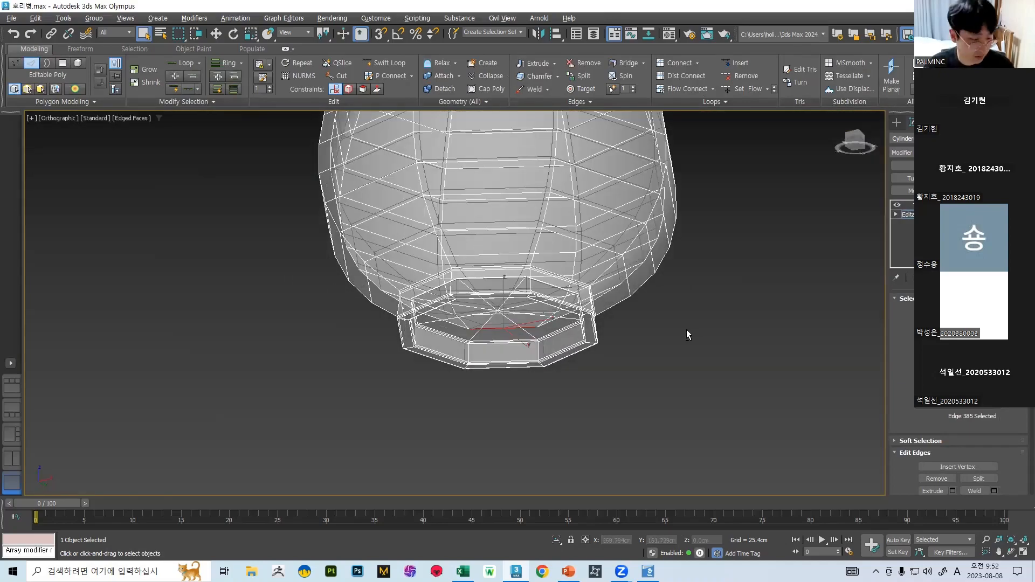
key("alt+x")
middle_click_drag(666, 316, 605, 286, "alt")
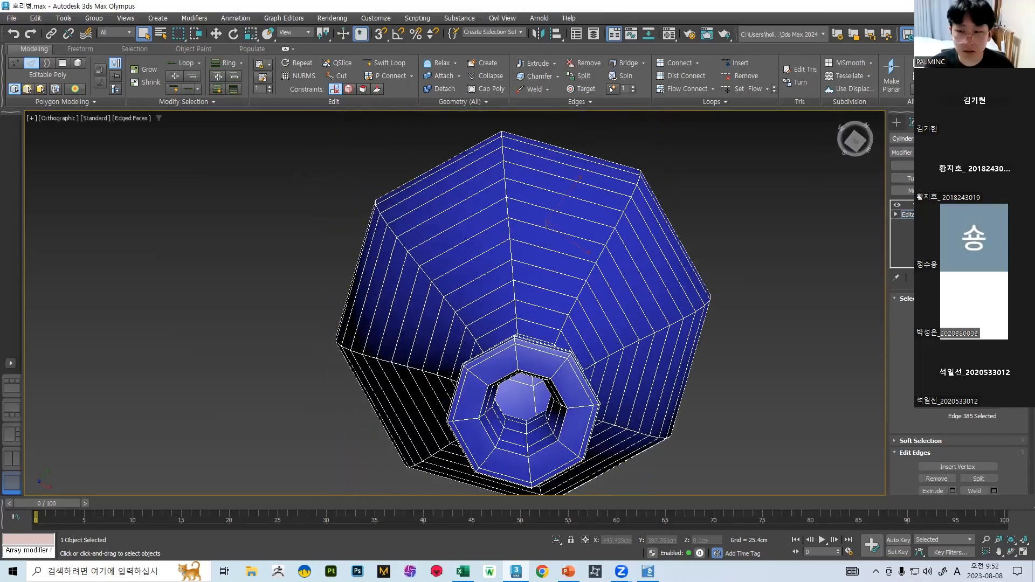
- Return to the bottle's TurboSmooth modifier and review the smoothed mesh from the neck down to the foot
left_click(927, 214)
left_click(927, 205)
key("F4")
key("F4")
middle_click_drag(645, 330, 609, 176, "alt")
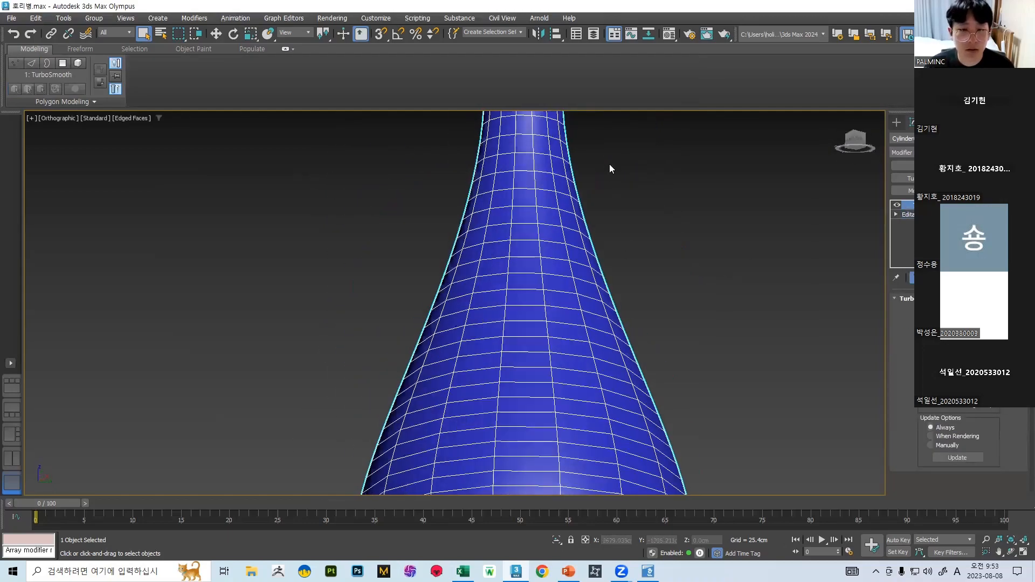
scroll(620, 205, "down", 3)
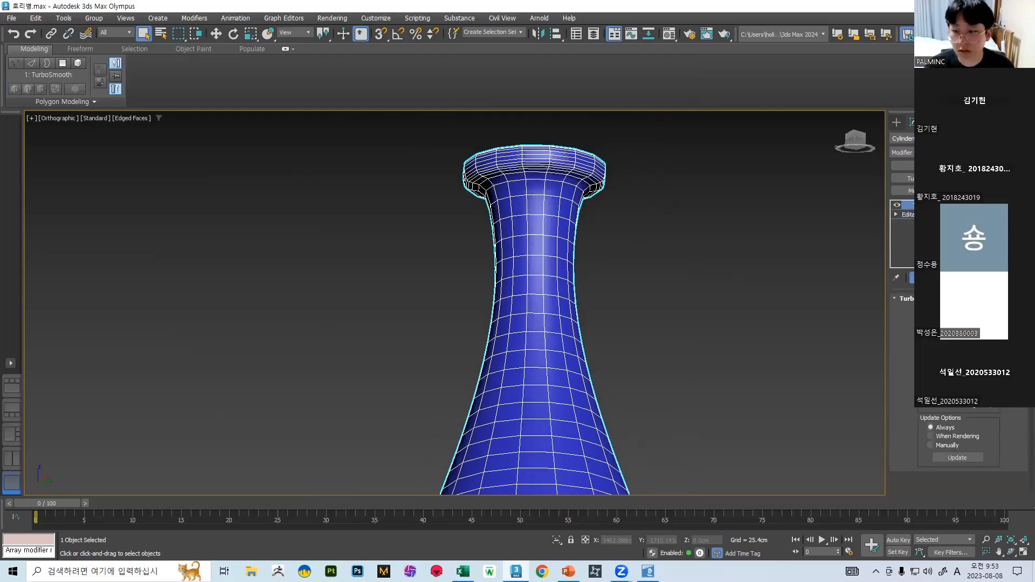
scroll(813, 307, "down", 5)
middle_click_drag(814, 307, 667, 256, "alt")
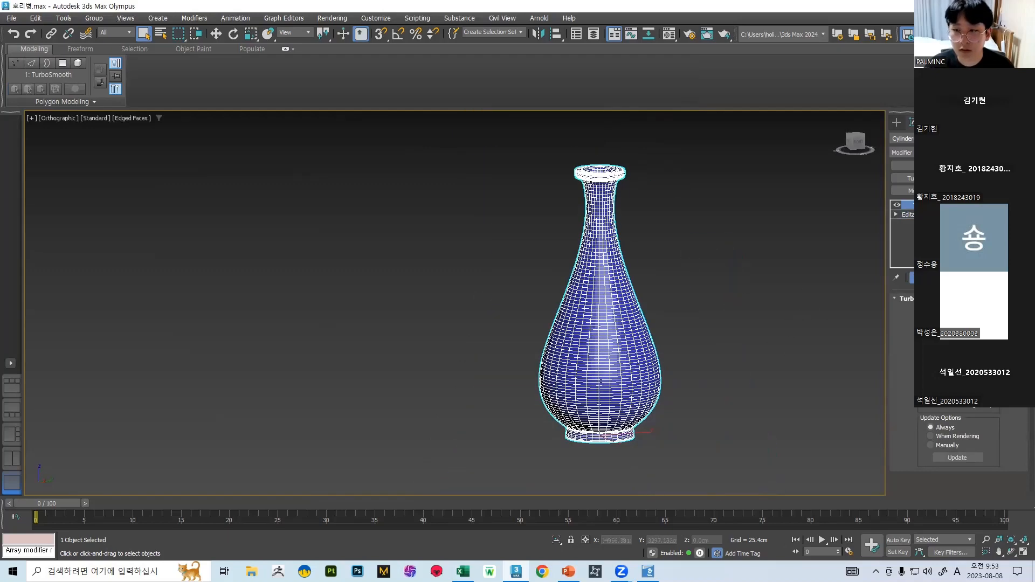
- Add an FFD 4x4x4 modifier on top of TurboSmooth and prepare its lower-middle control point row for scaling
left_click(990, 178)
key("f")
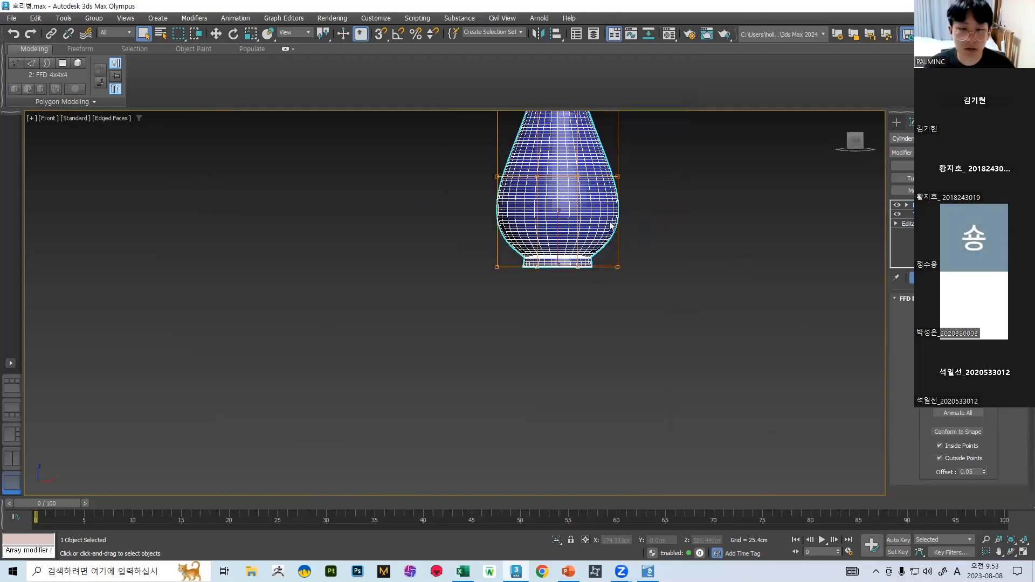
key("r")
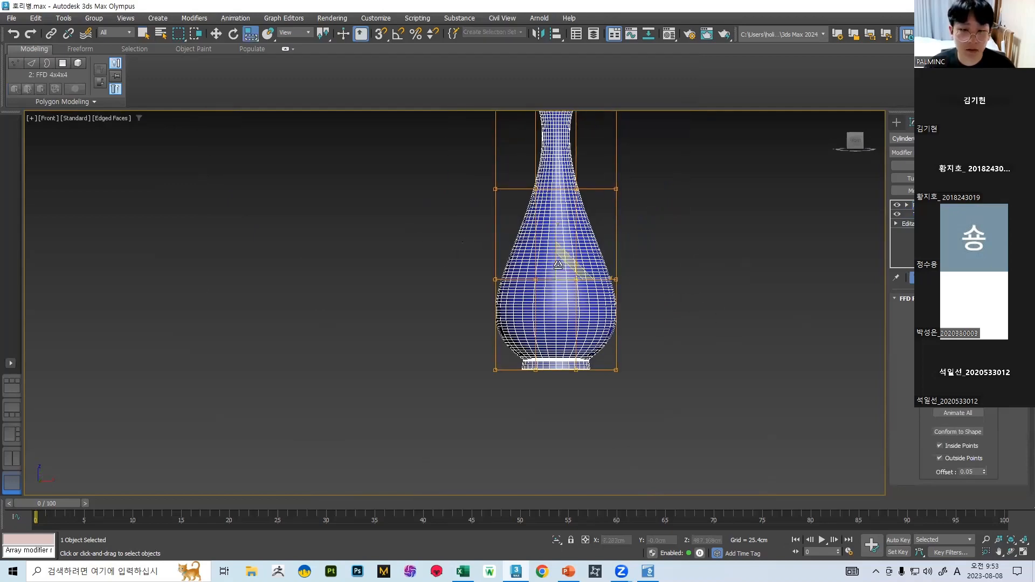
scroll(560, 267, "down", 5)
scroll(570, 256, "up", 7)
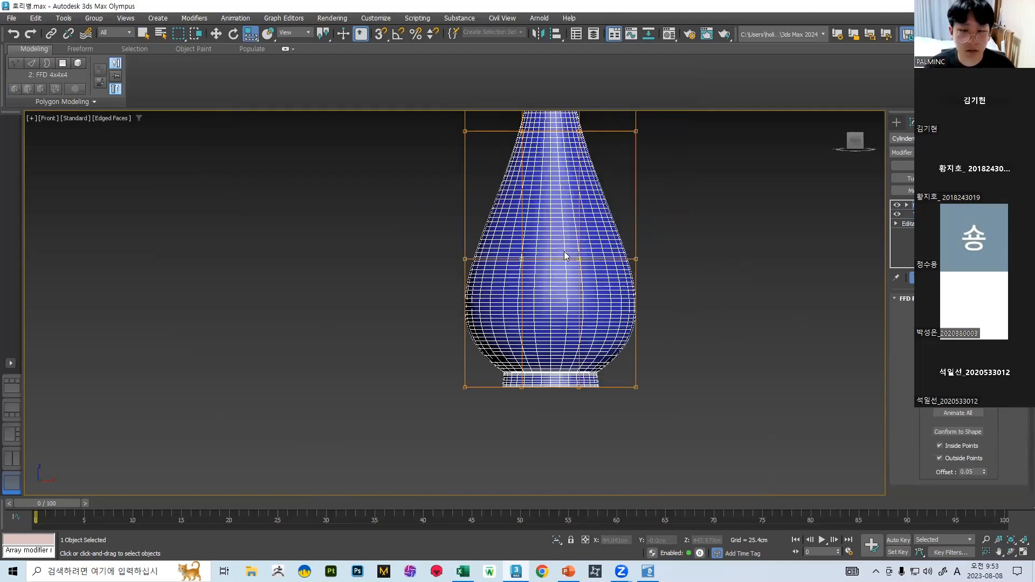
mouse_move(561, 240)
middle_mouse_down("alt")
mouse_move(503, 294)
mouse_move(506, 310)
mouse_move(589, 233)
mouse_move(568, 249)
middle_mouse_up("alt")
key("ctrl+z")
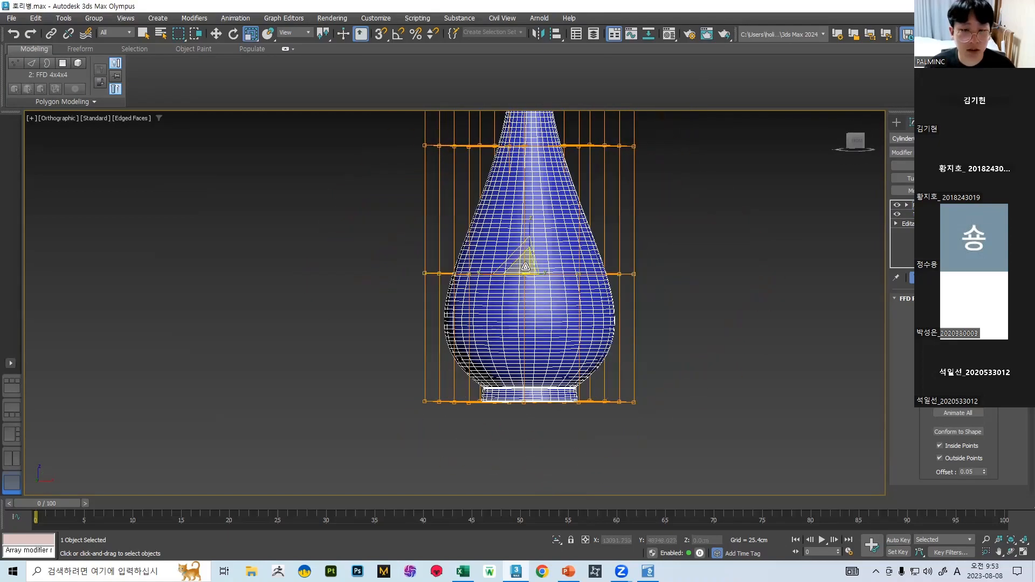
- Scale the lattice's lower-middle row of control points outward and raise it to give the bottle a fuller belly
left_click_drag(526, 267, 563, 222)
middle_click_drag(566, 223, 576, 410, "alt")
key("f")
scroll(577, 409, "down", 2)
scroll(598, 361, "down", 2)
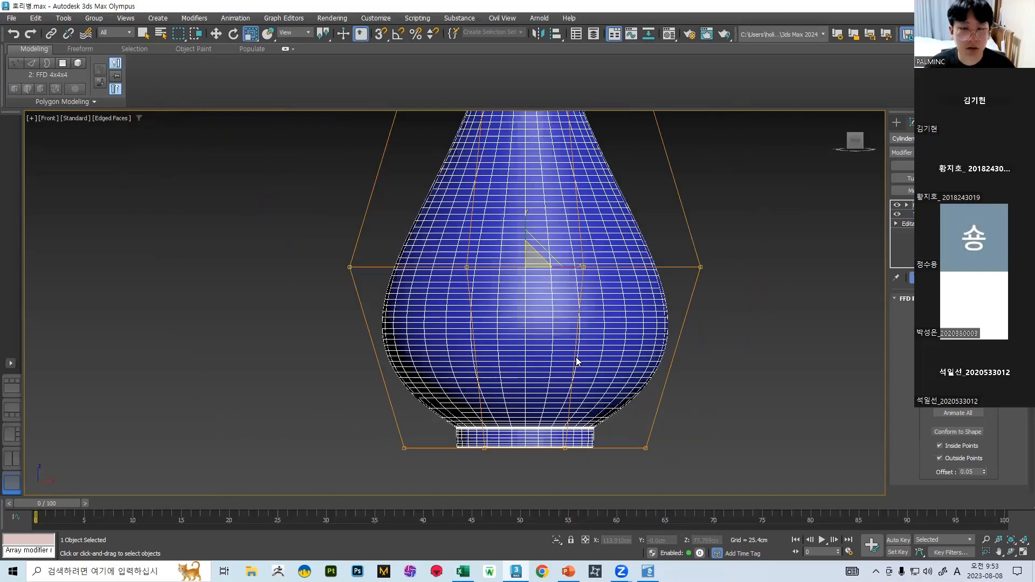
left_click_drag(533, 255, 527, 192)
key("w")
scroll(527, 191, "down", 3)
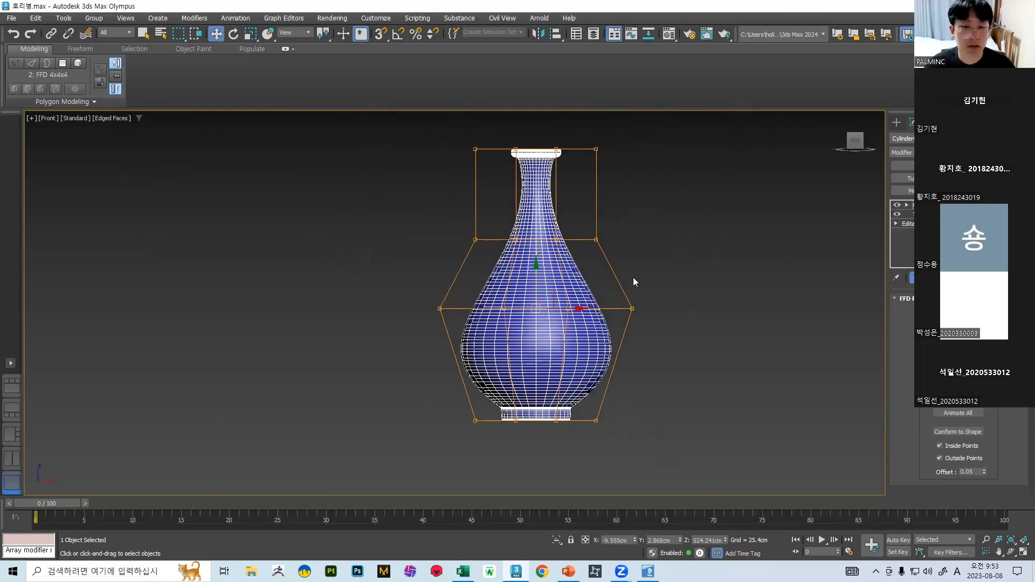
- Scale the lattice's upper-middle row of control points slightly inward to slim the neck
key("r")
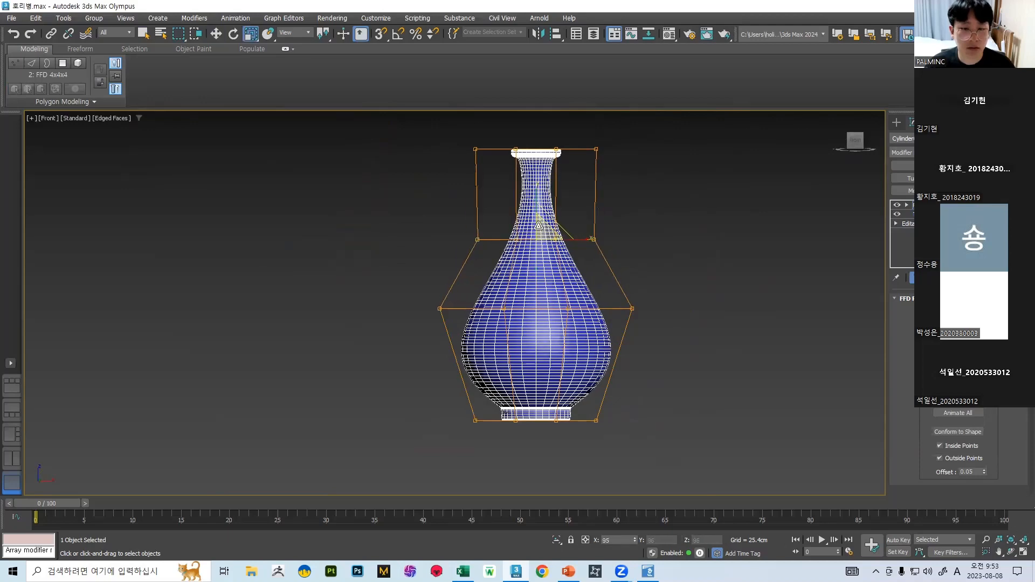
left_click_drag(534, 207, 539, 211)
key("w")
left_click_drag(536, 198, 546, 307)
- Reduce the width of the lattice's lower-middle control point row and adjust the heights of both middle rows
key("r")
scroll(588, 253, "down", 3)
scroll(587, 252, "up", 2)
left_click_drag(563, 251, 564, 290)
key("w")
left_click_drag(561, 237, 561, 221)
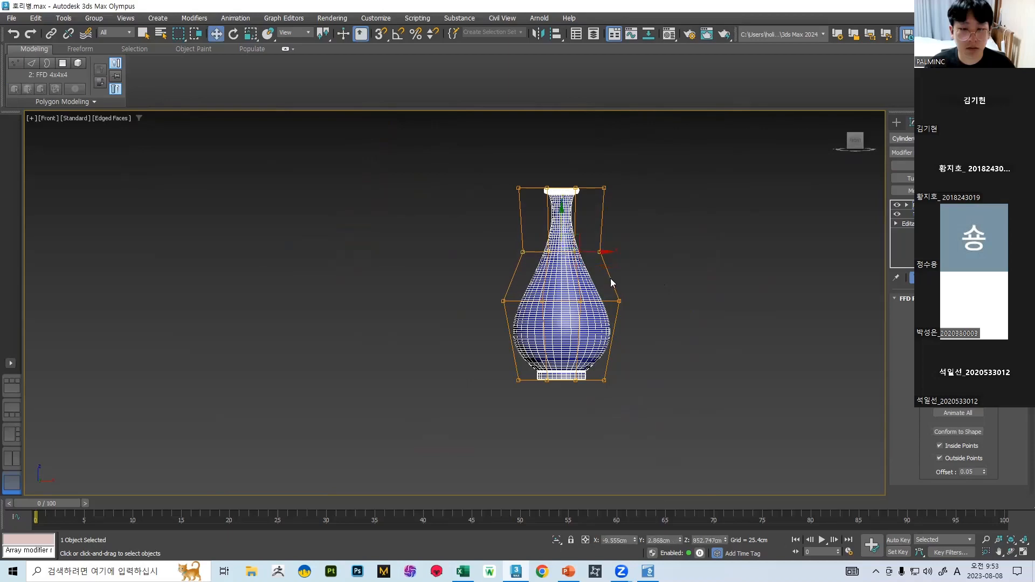
left_click_drag(460, 272, 459, 272)
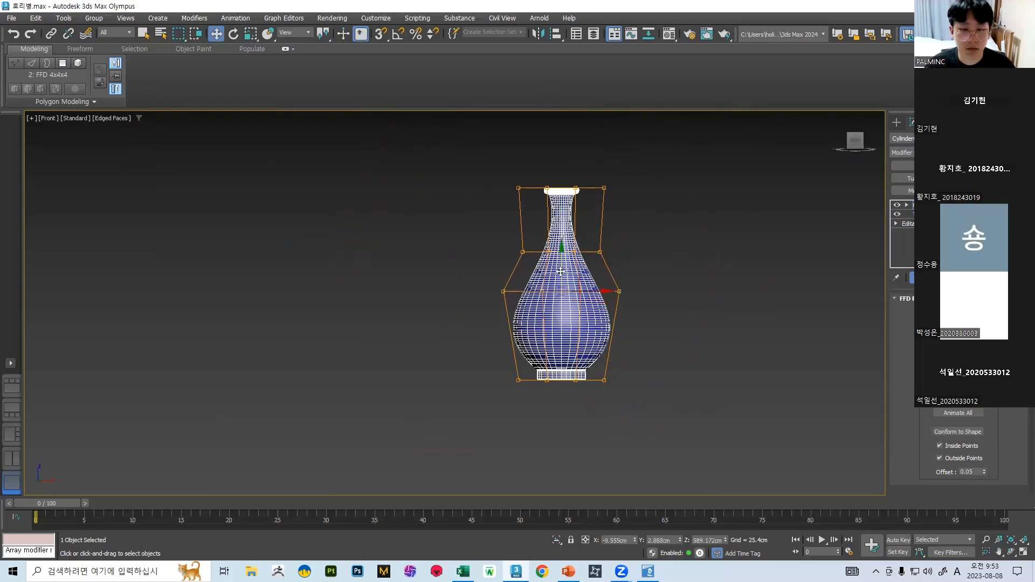
- Convert the reshaped bottle to an Editable Poly, collapsing its modifiers
right_click(558, 306)
mouse_move(624, 443)
left_click(701, 451)
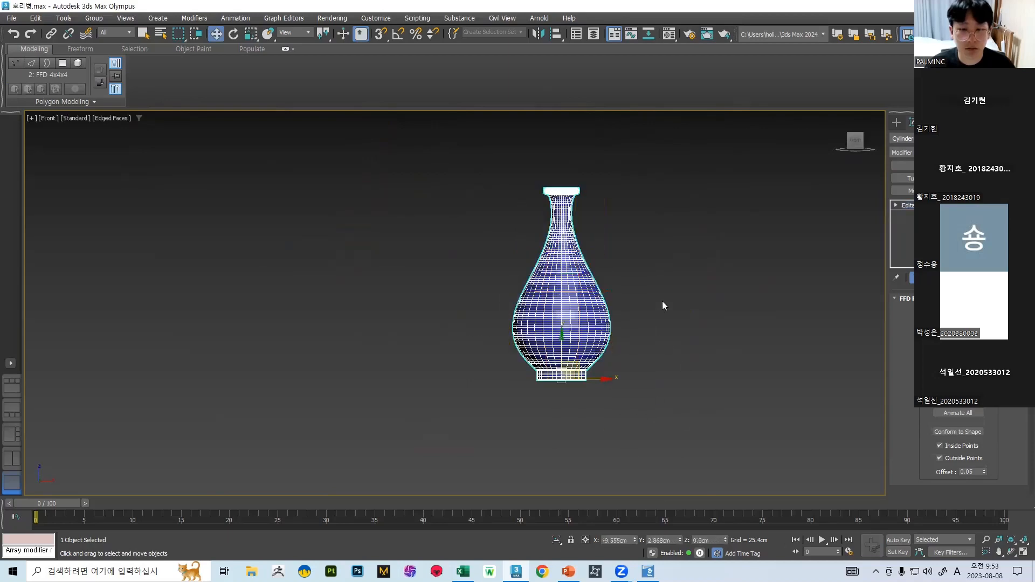
- Hide the edged faces, deselect the finished bottle and save the scene
middle_click_drag(669, 312, 635, 307, "alt")
key("F4")
scroll(646, 302, "up", 3)
left_click(653, 308)
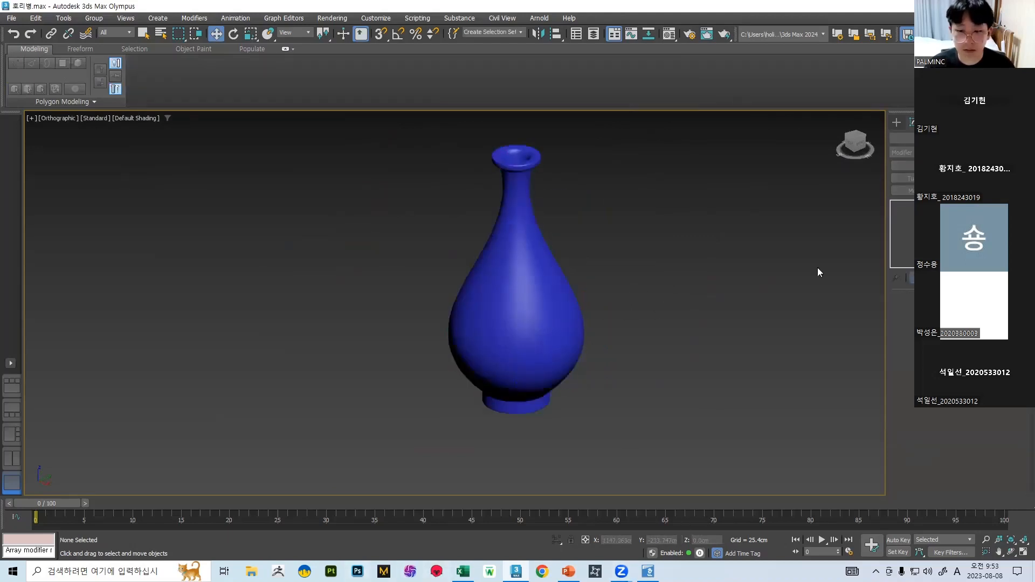
middle_click_drag(818, 266, 785, 262)
left_click(11, 17)
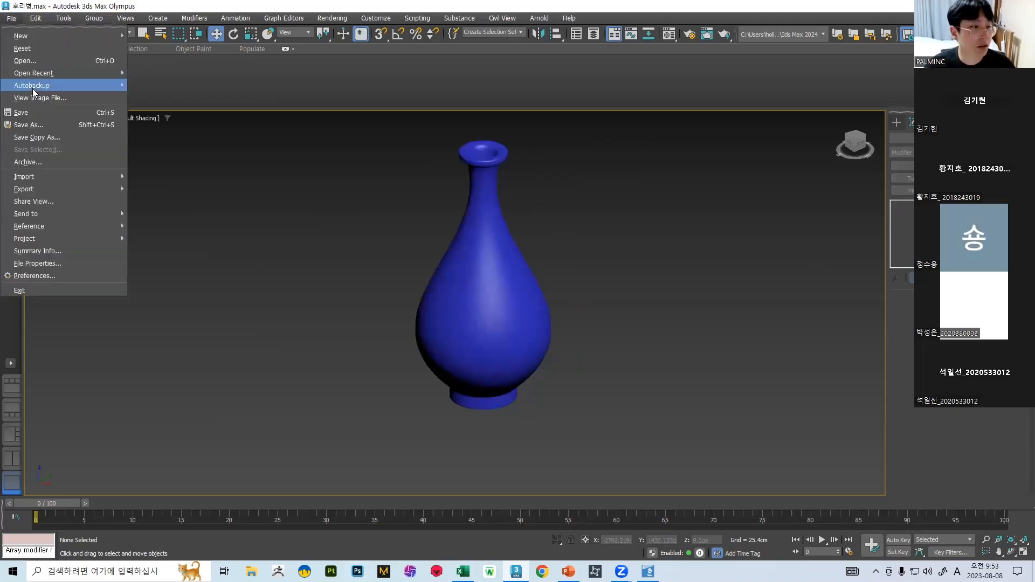
left_click(31, 106)
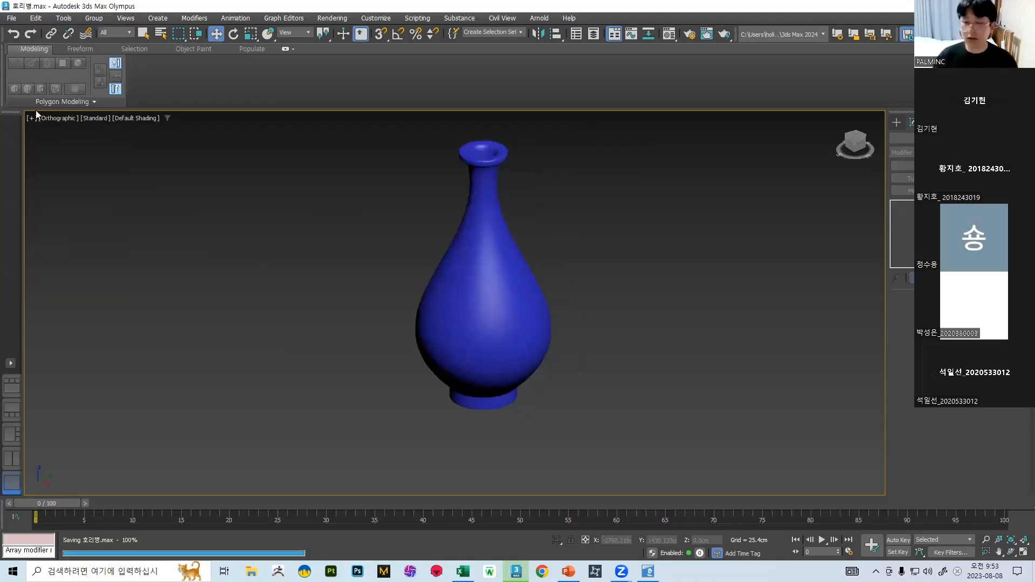